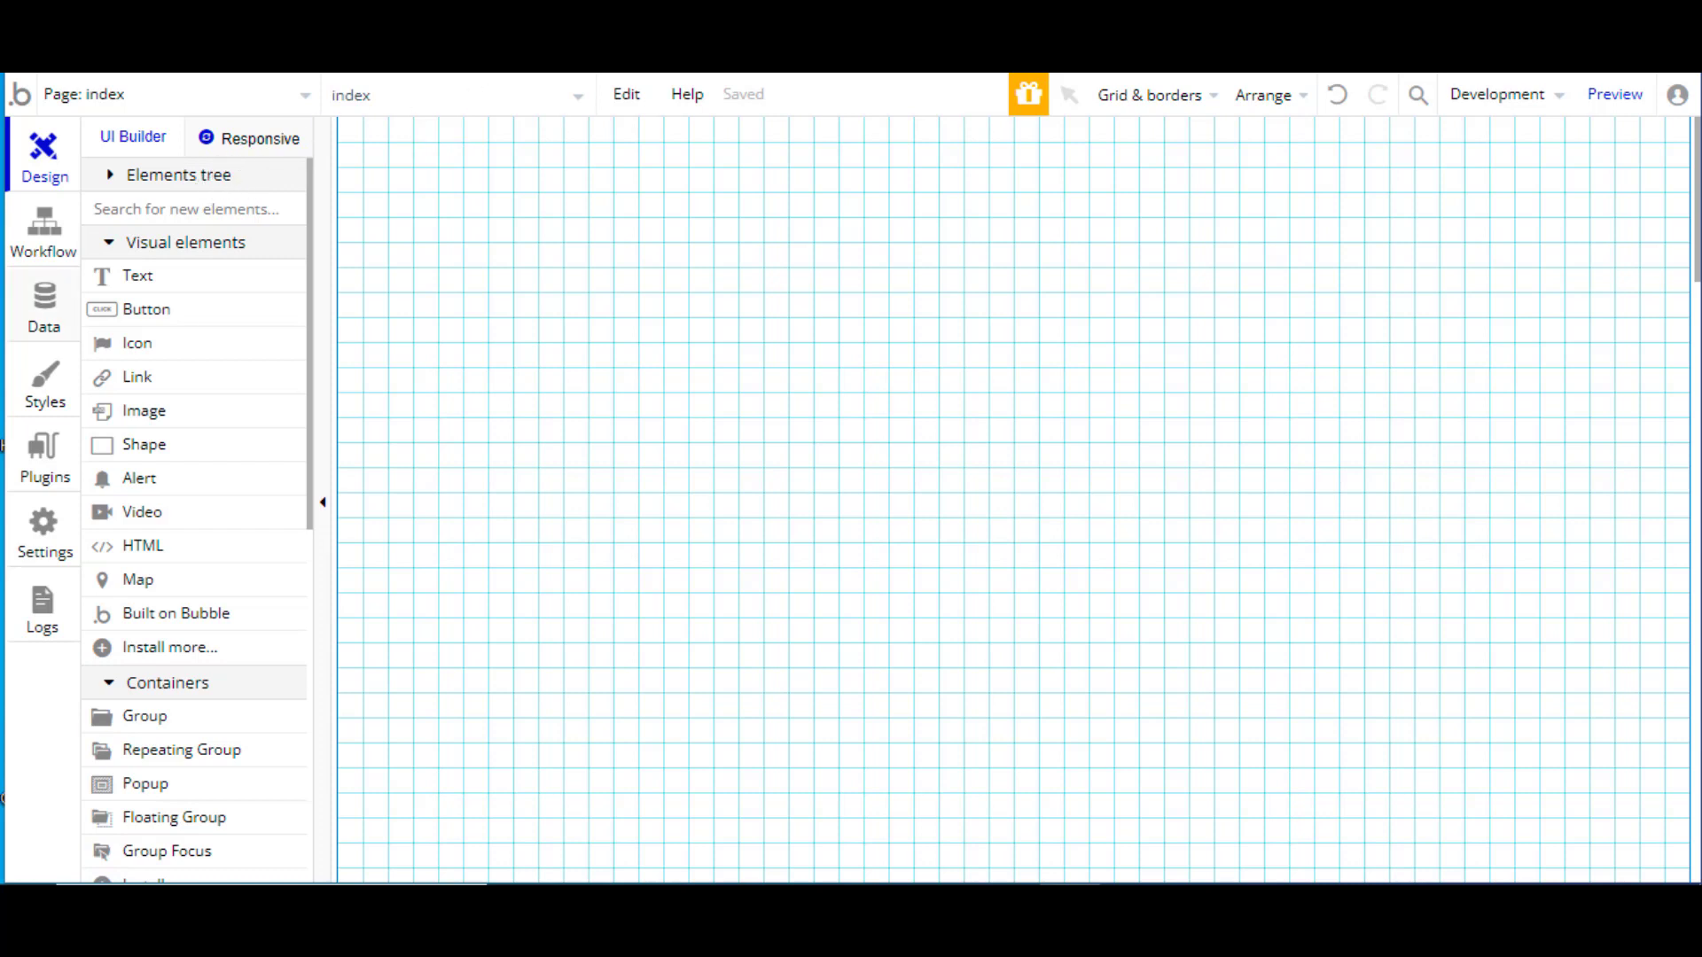
Step: Upgrade the index page to the new Responsive Engine [beta], keeping a legacy backup copy of the page
left_click(261, 144)
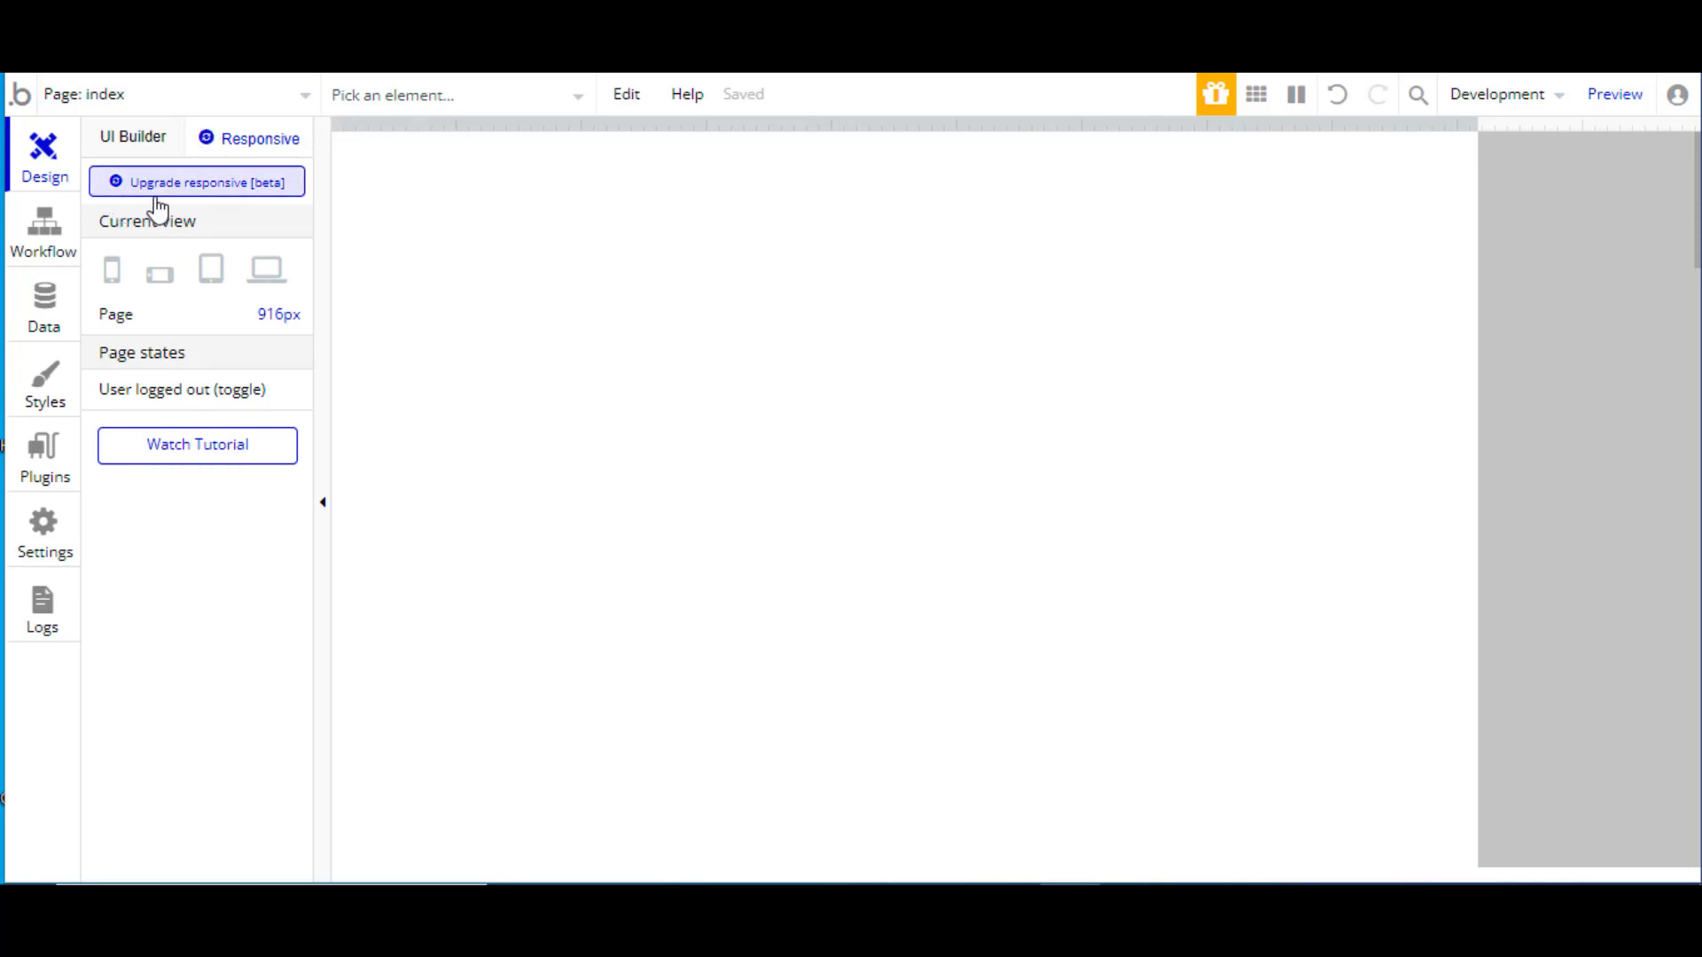
left_click(236, 186)
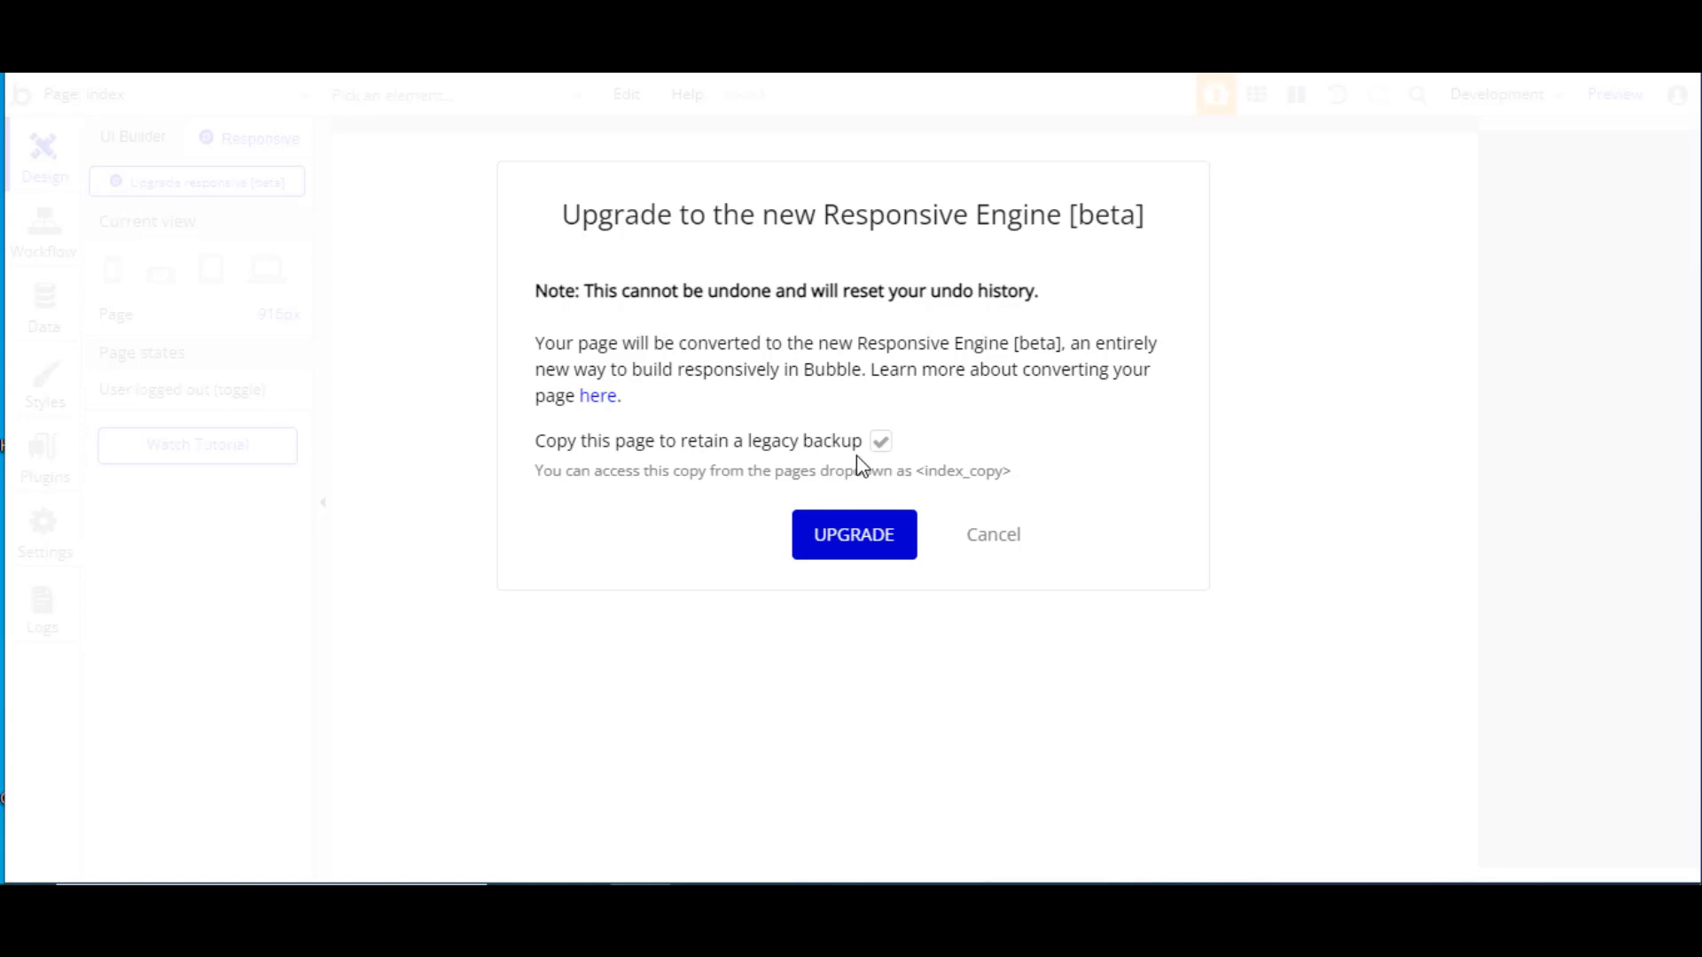
left_click(842, 524)
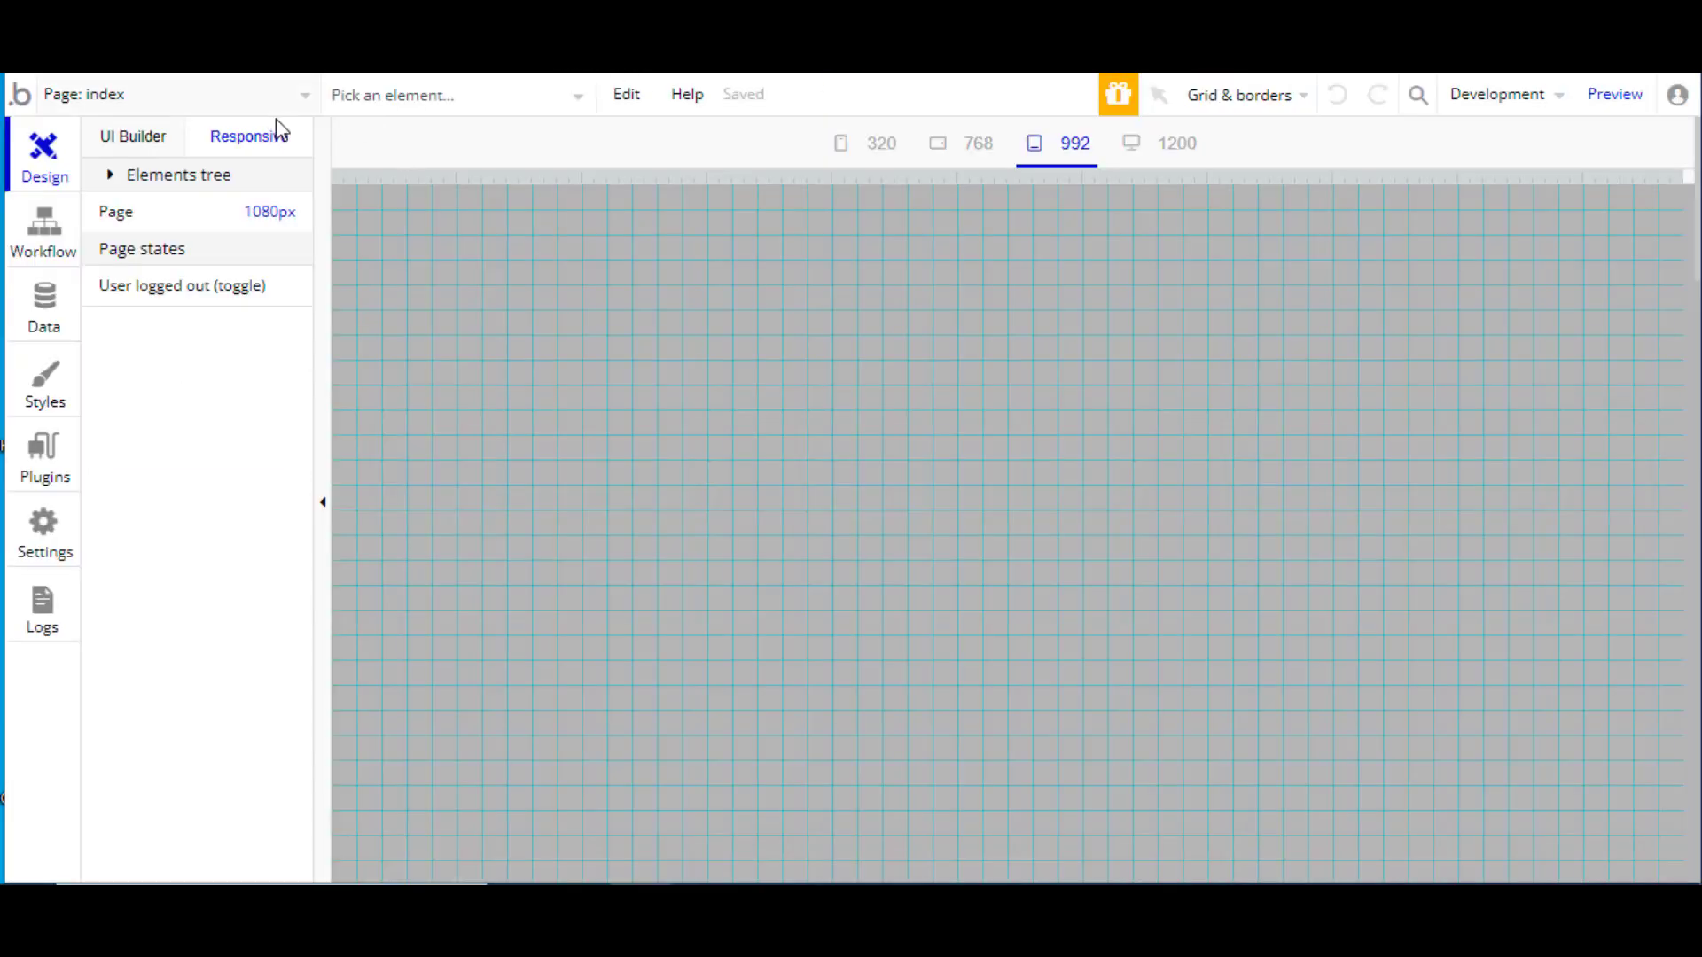
Step: Preview the index page at the 320, 768, 992 and 1200 breakpoints, then narrow the preview to about 846 px
left_click(878, 152)
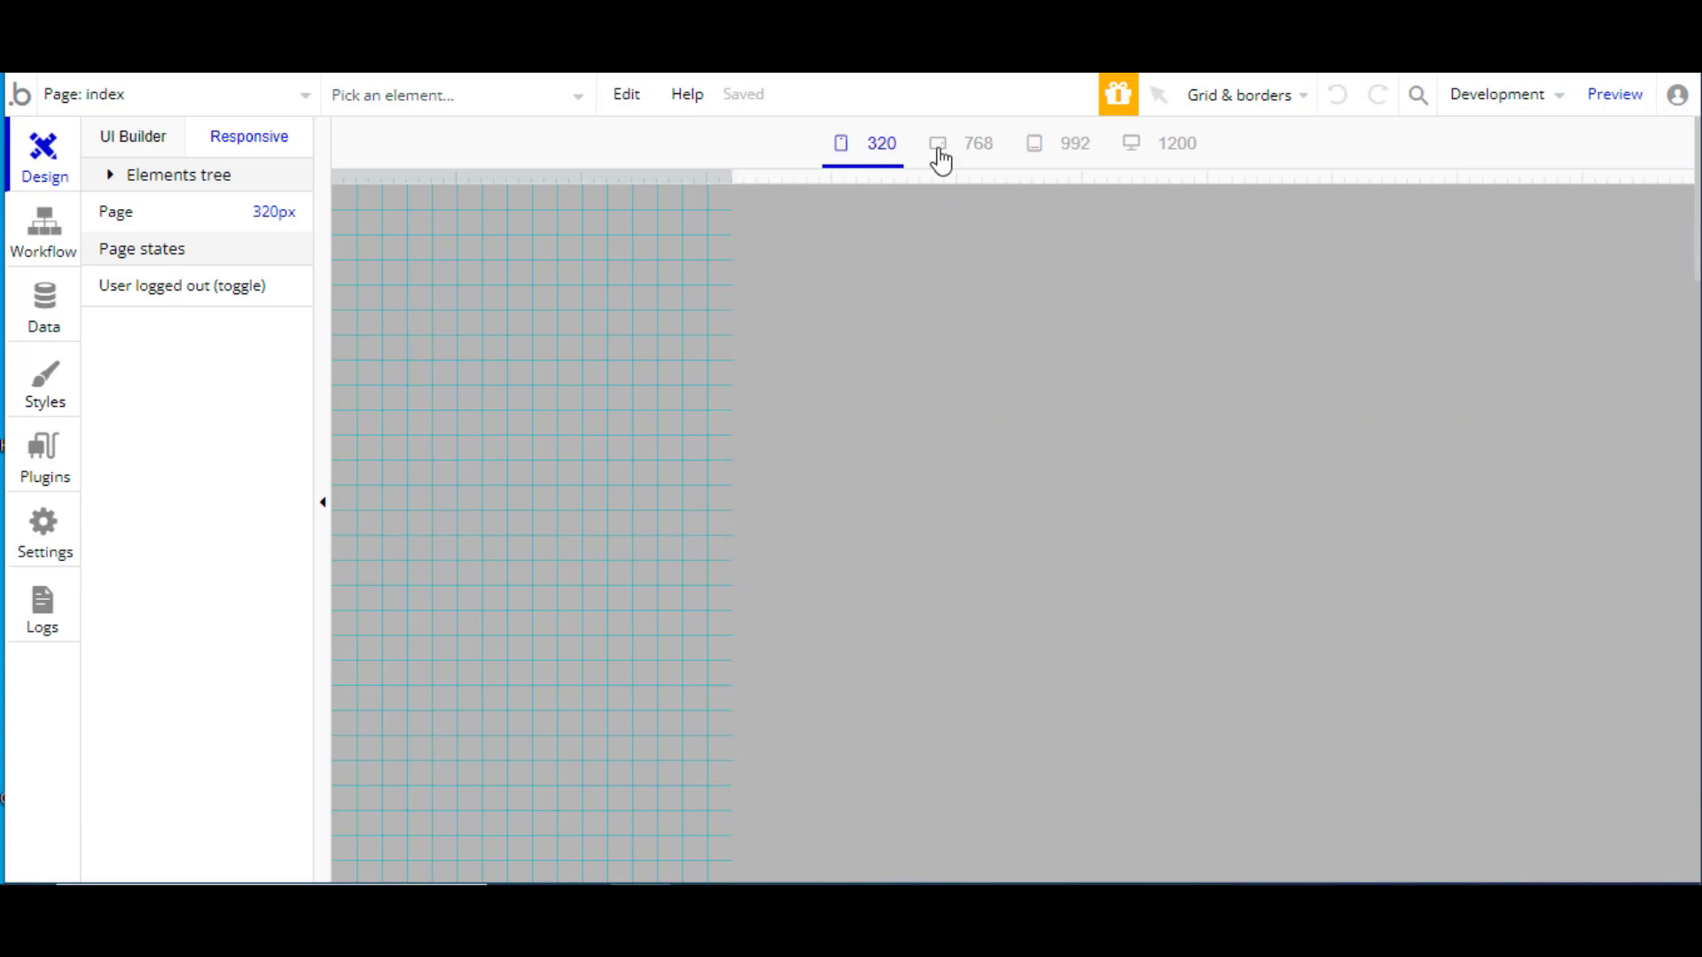
left_click(973, 149)
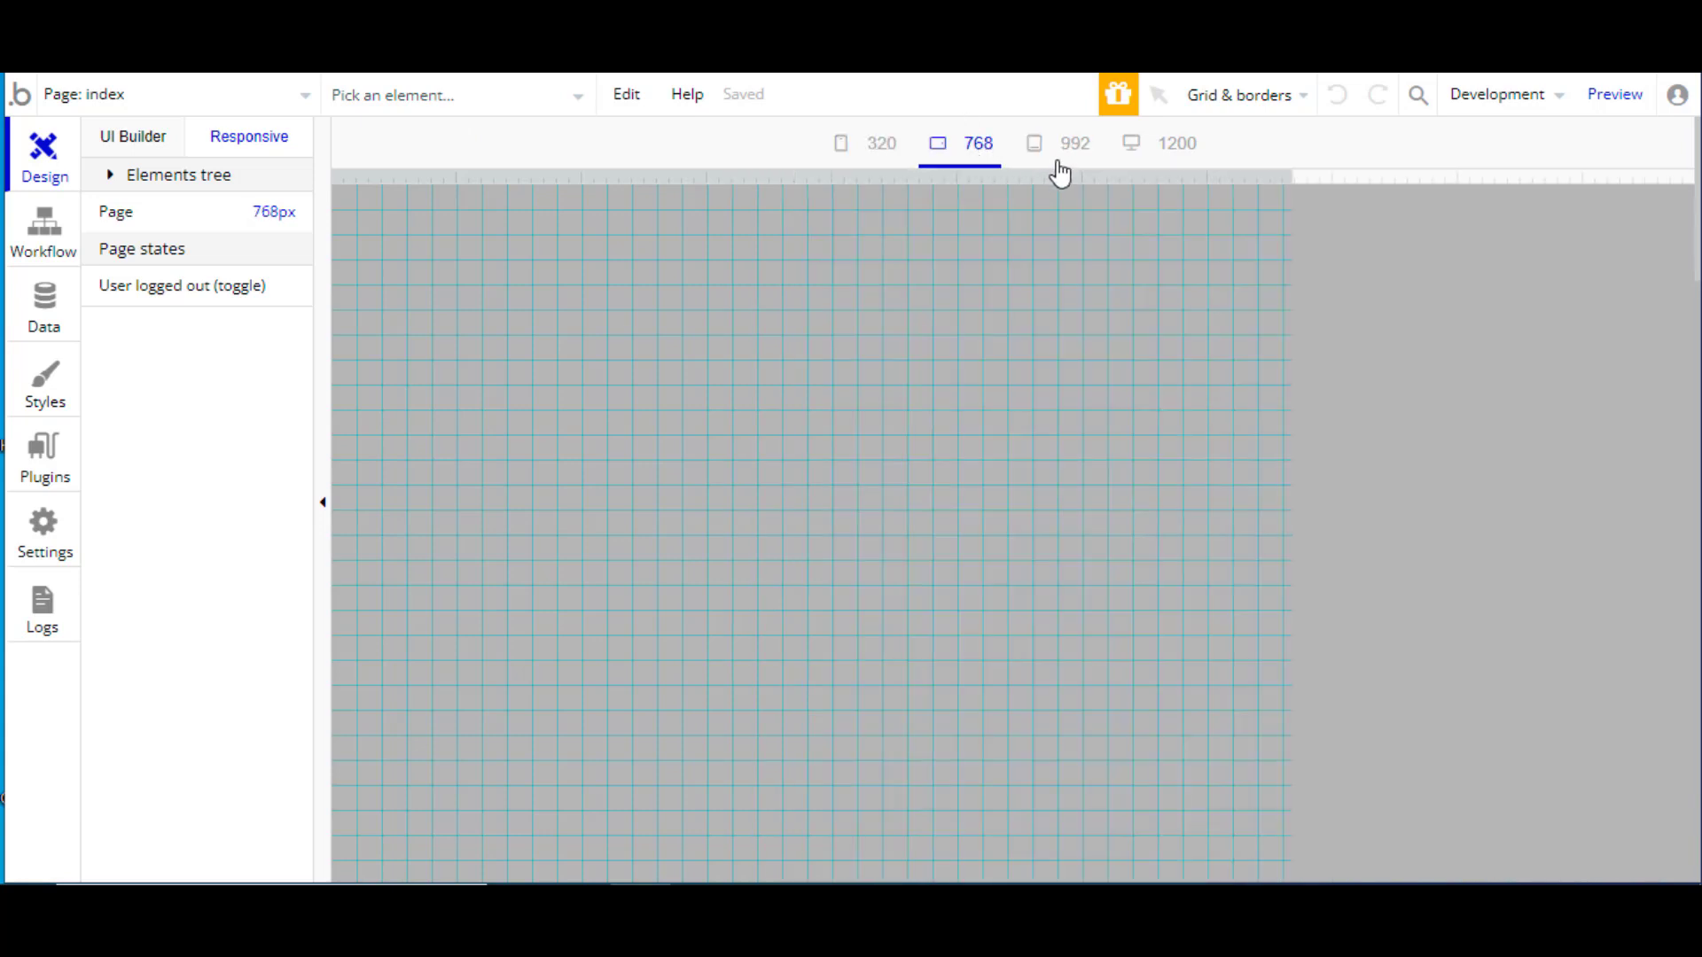
left_click(1067, 159)
left_click(1171, 153)
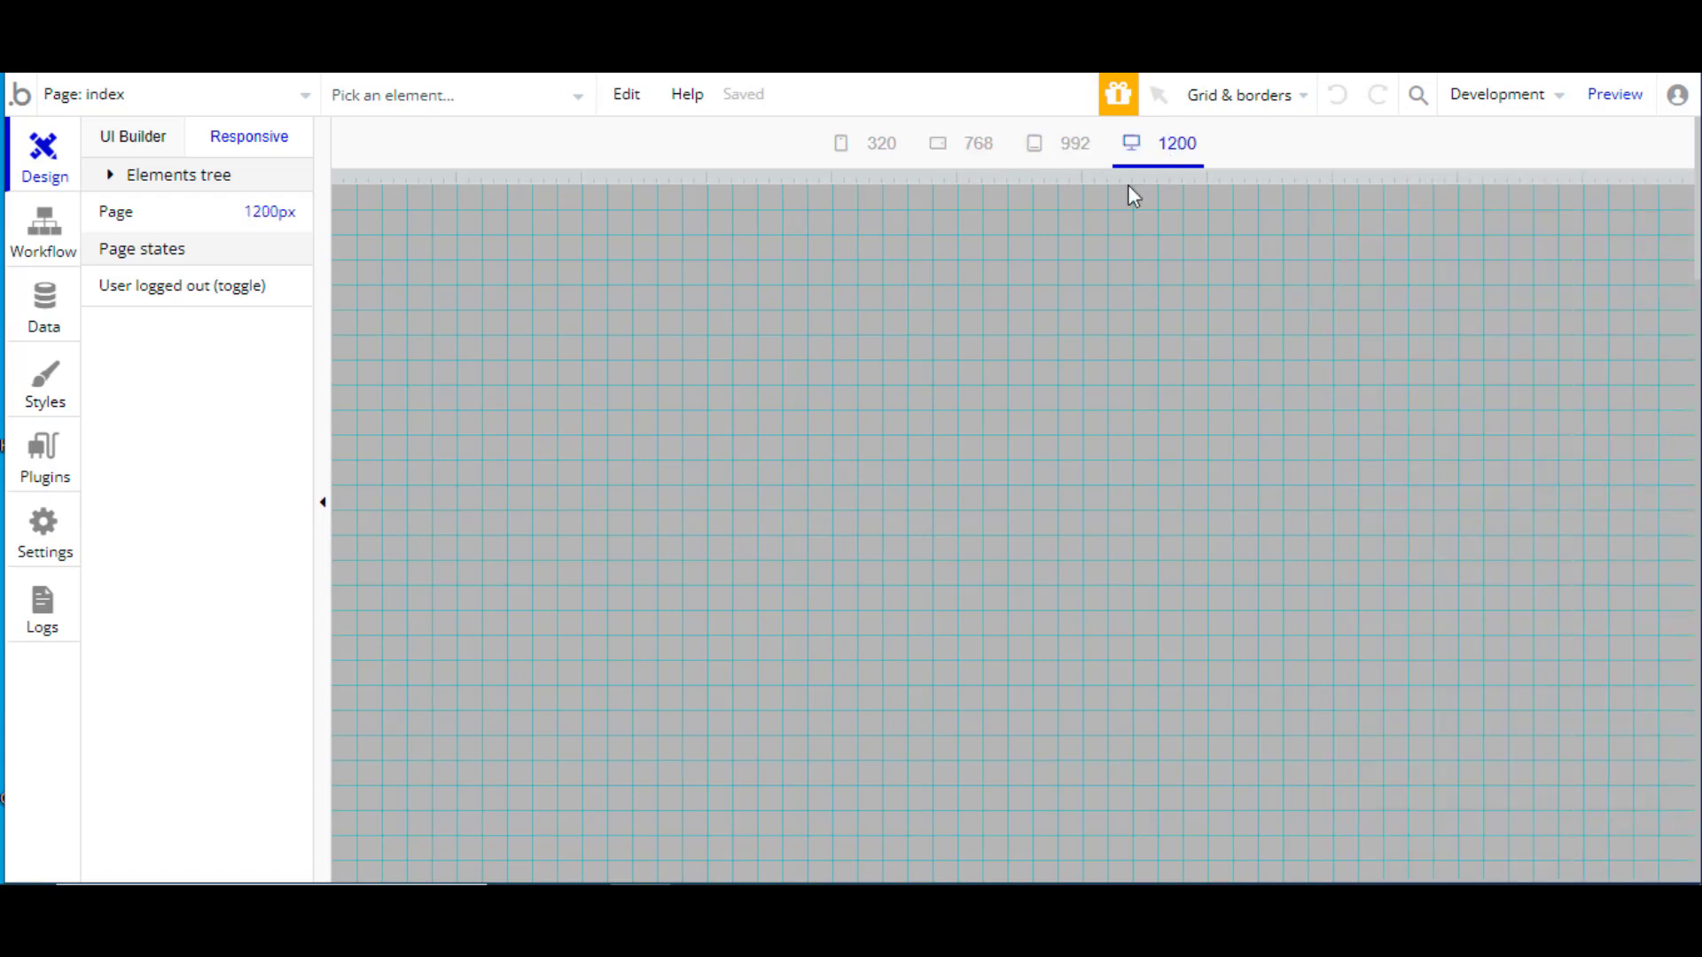
left_click(1068, 157)
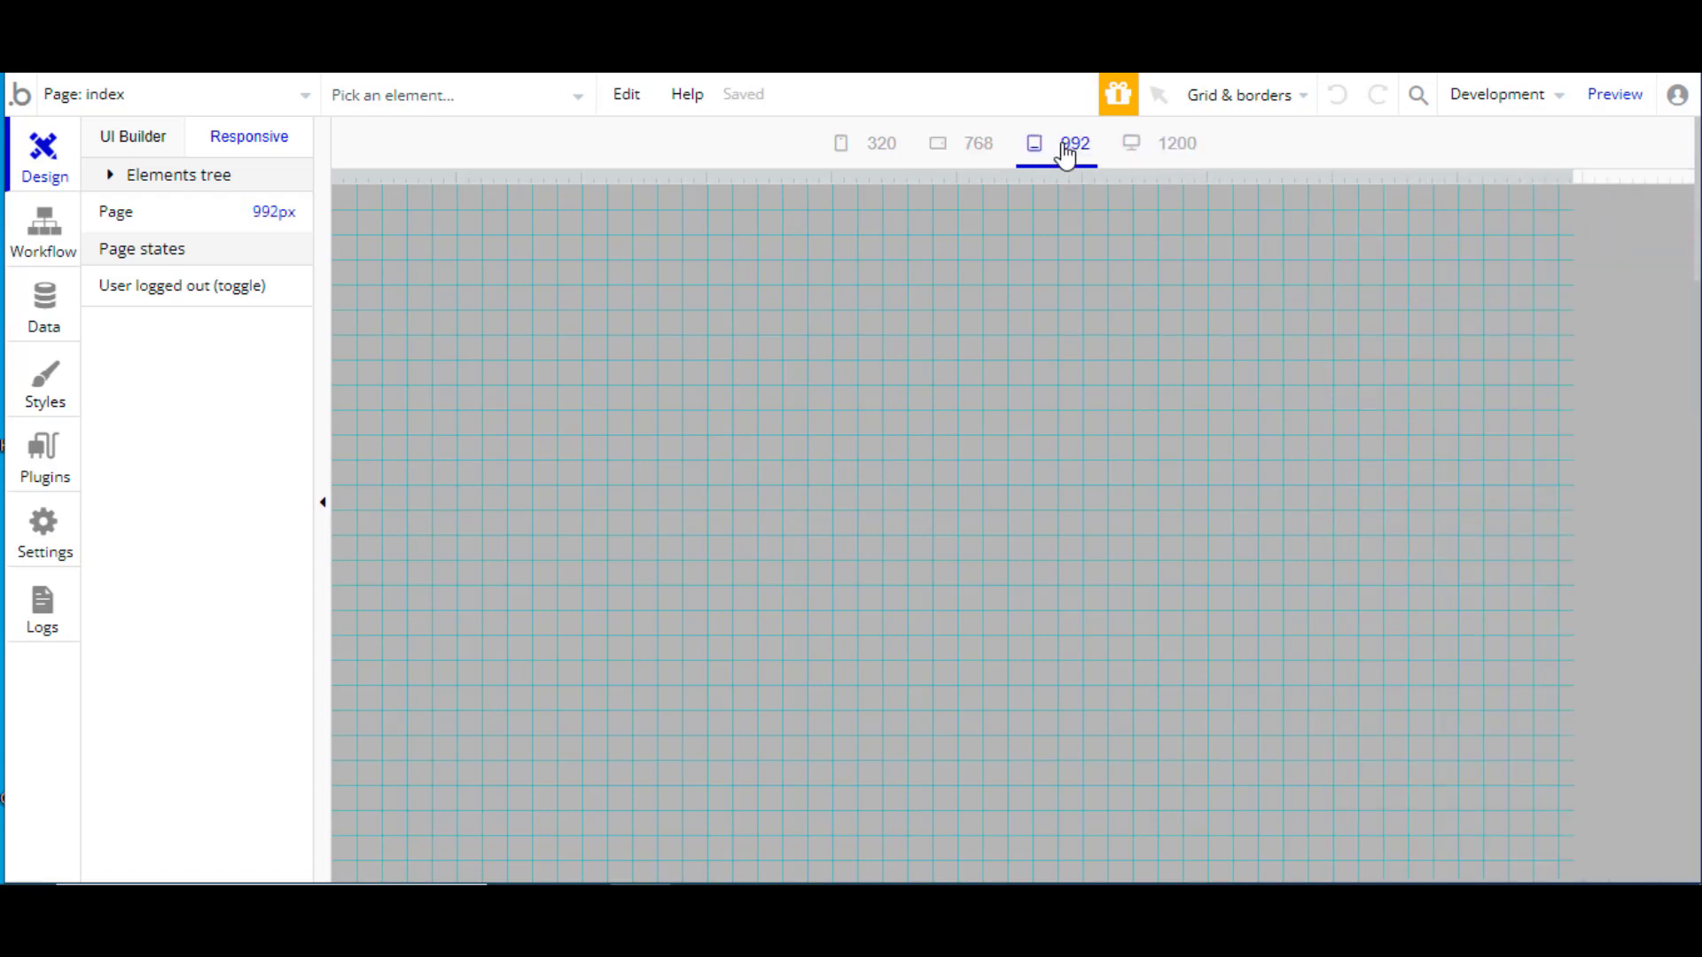
left_click_drag(1556, 177, 1392, 236)
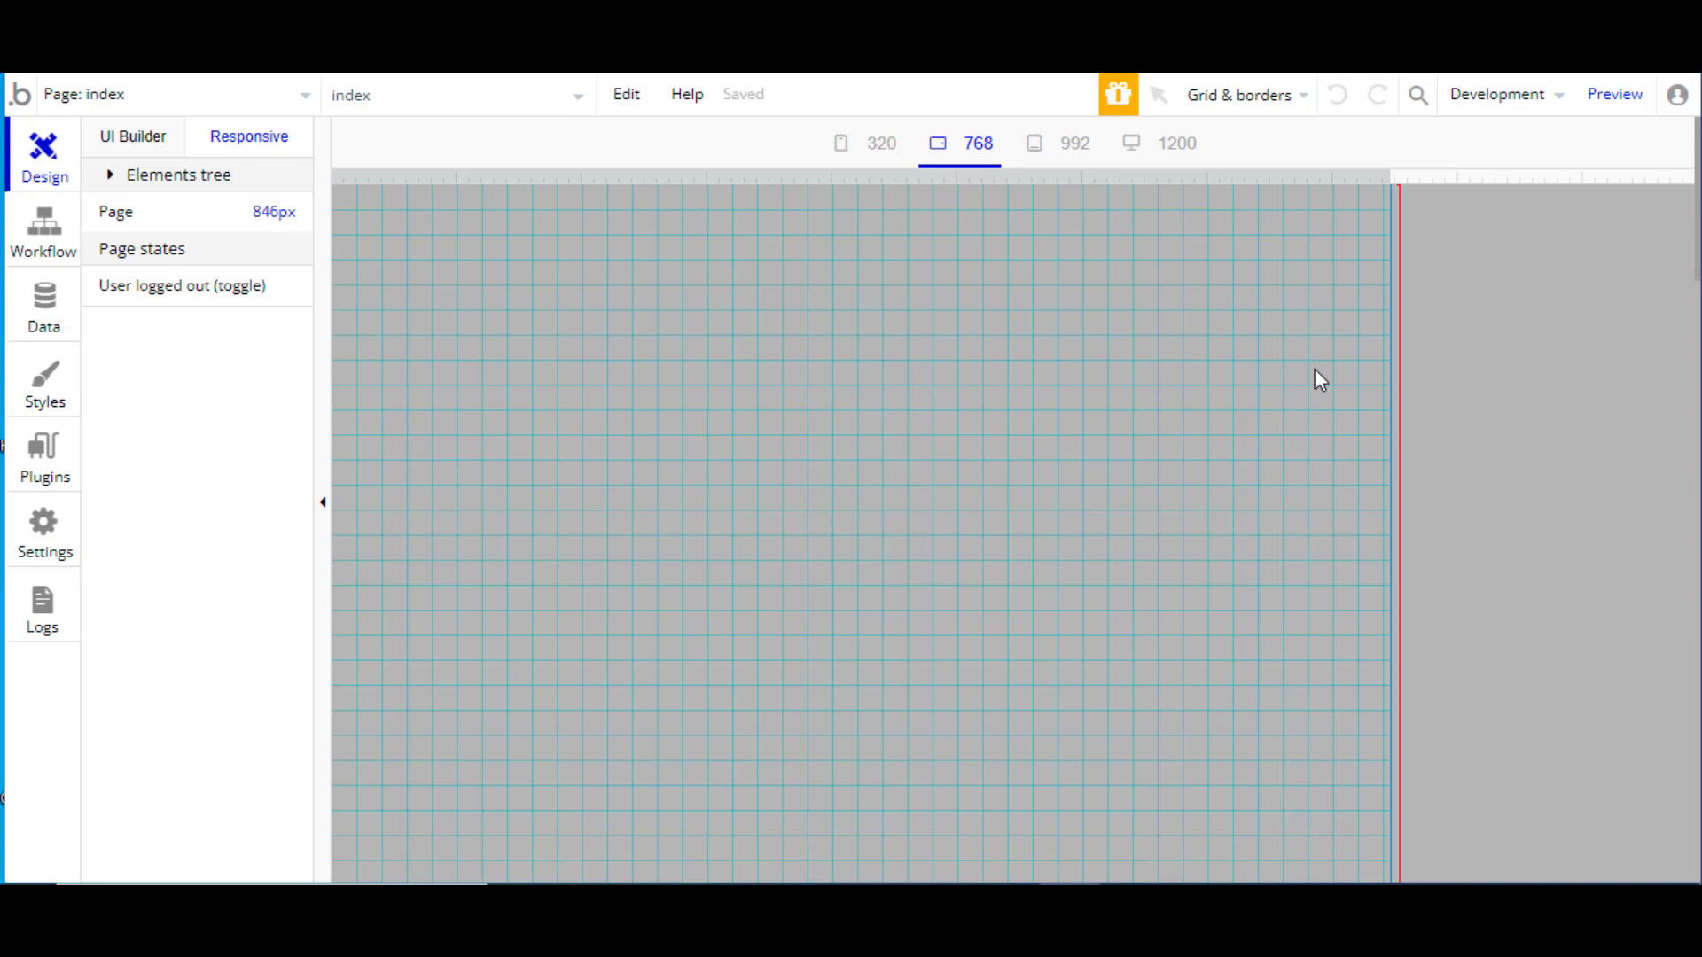
Step: Examine the index page's appearance, layout and conditional properties in both the responsive view and the UI Builder
double_click(1226, 381)
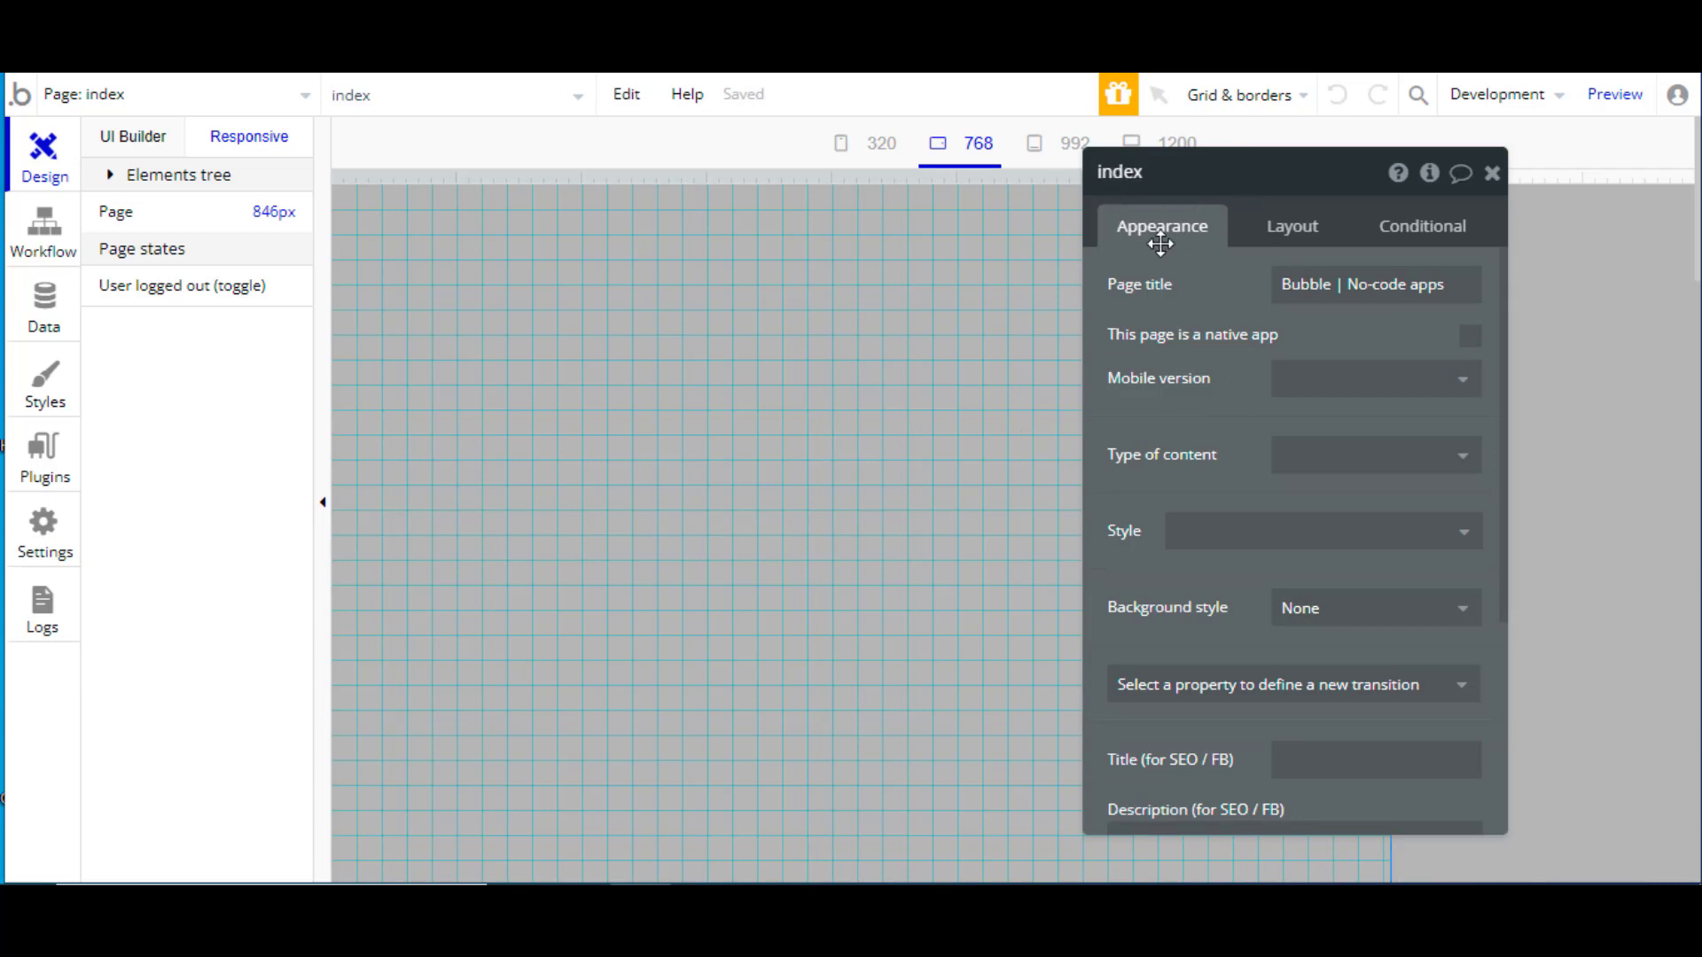
left_click(1276, 229)
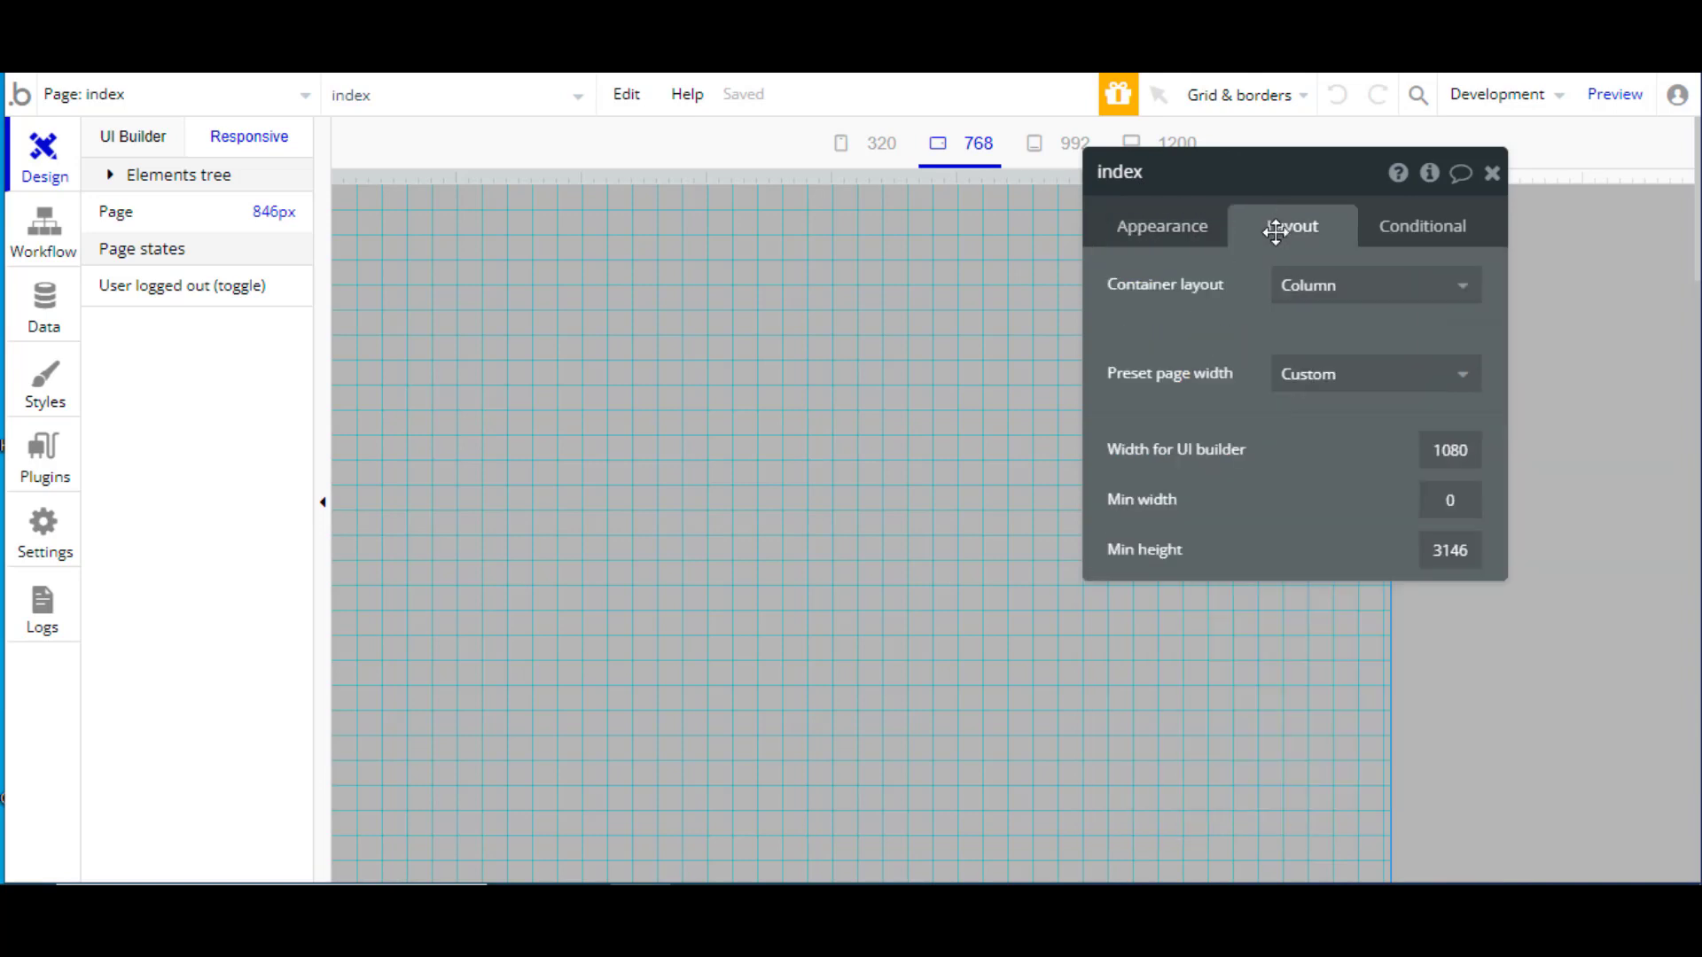
left_click(1408, 244)
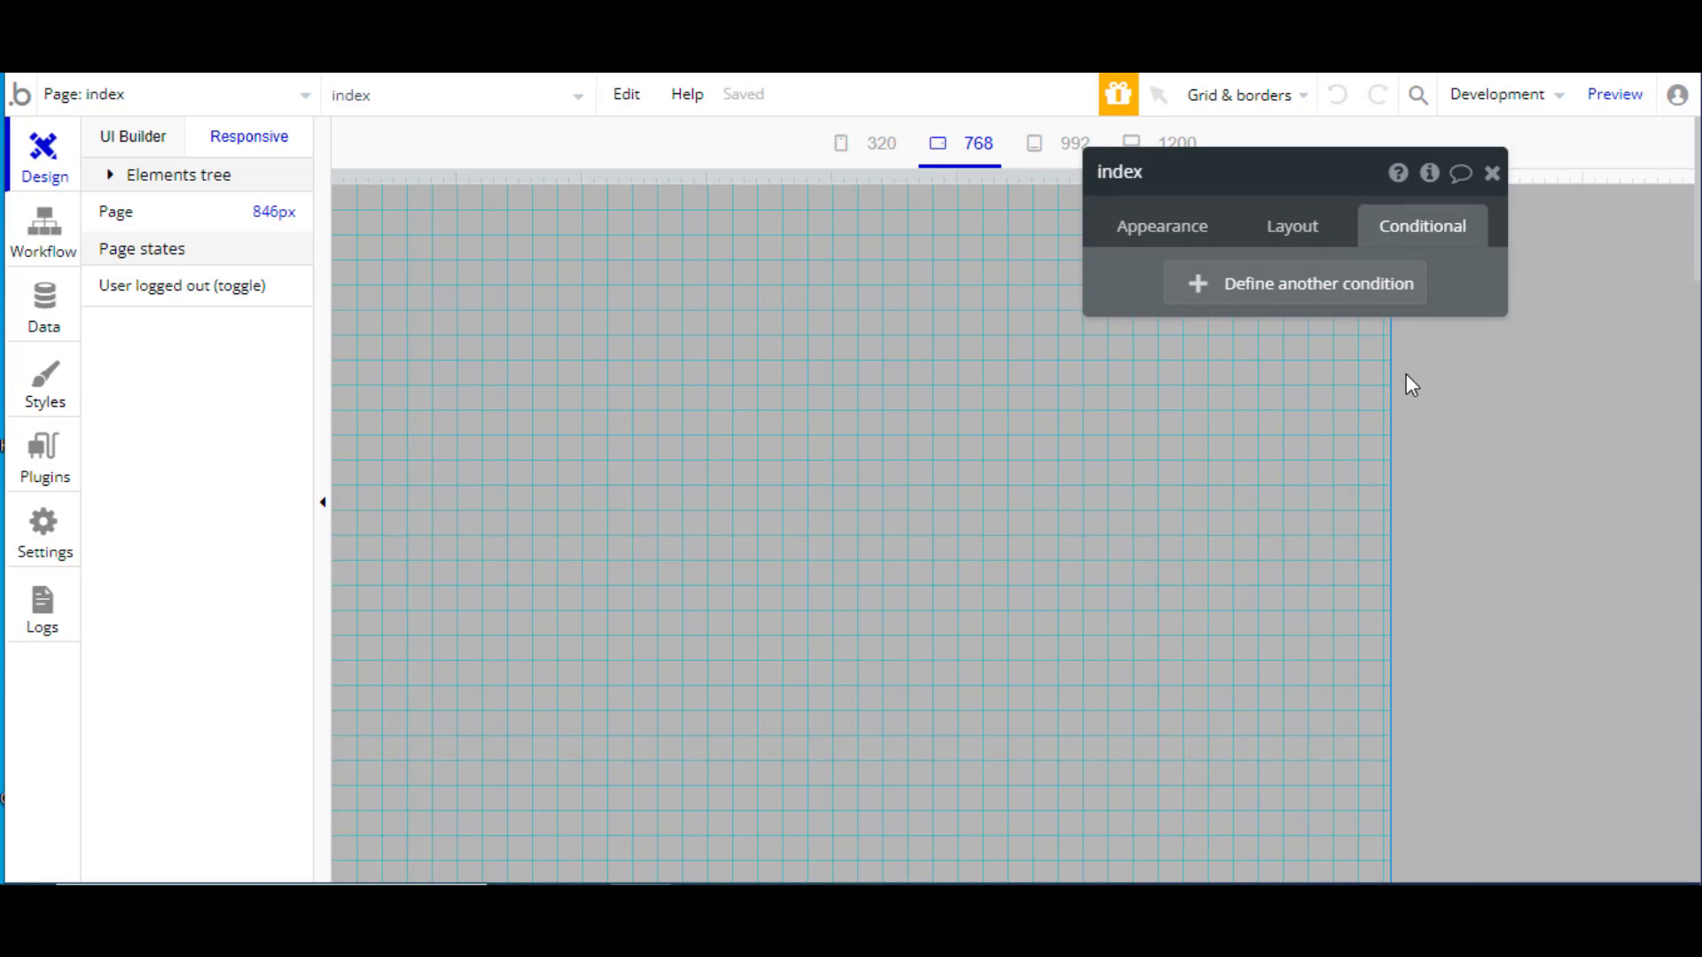
left_click(156, 147)
left_click(156, 146)
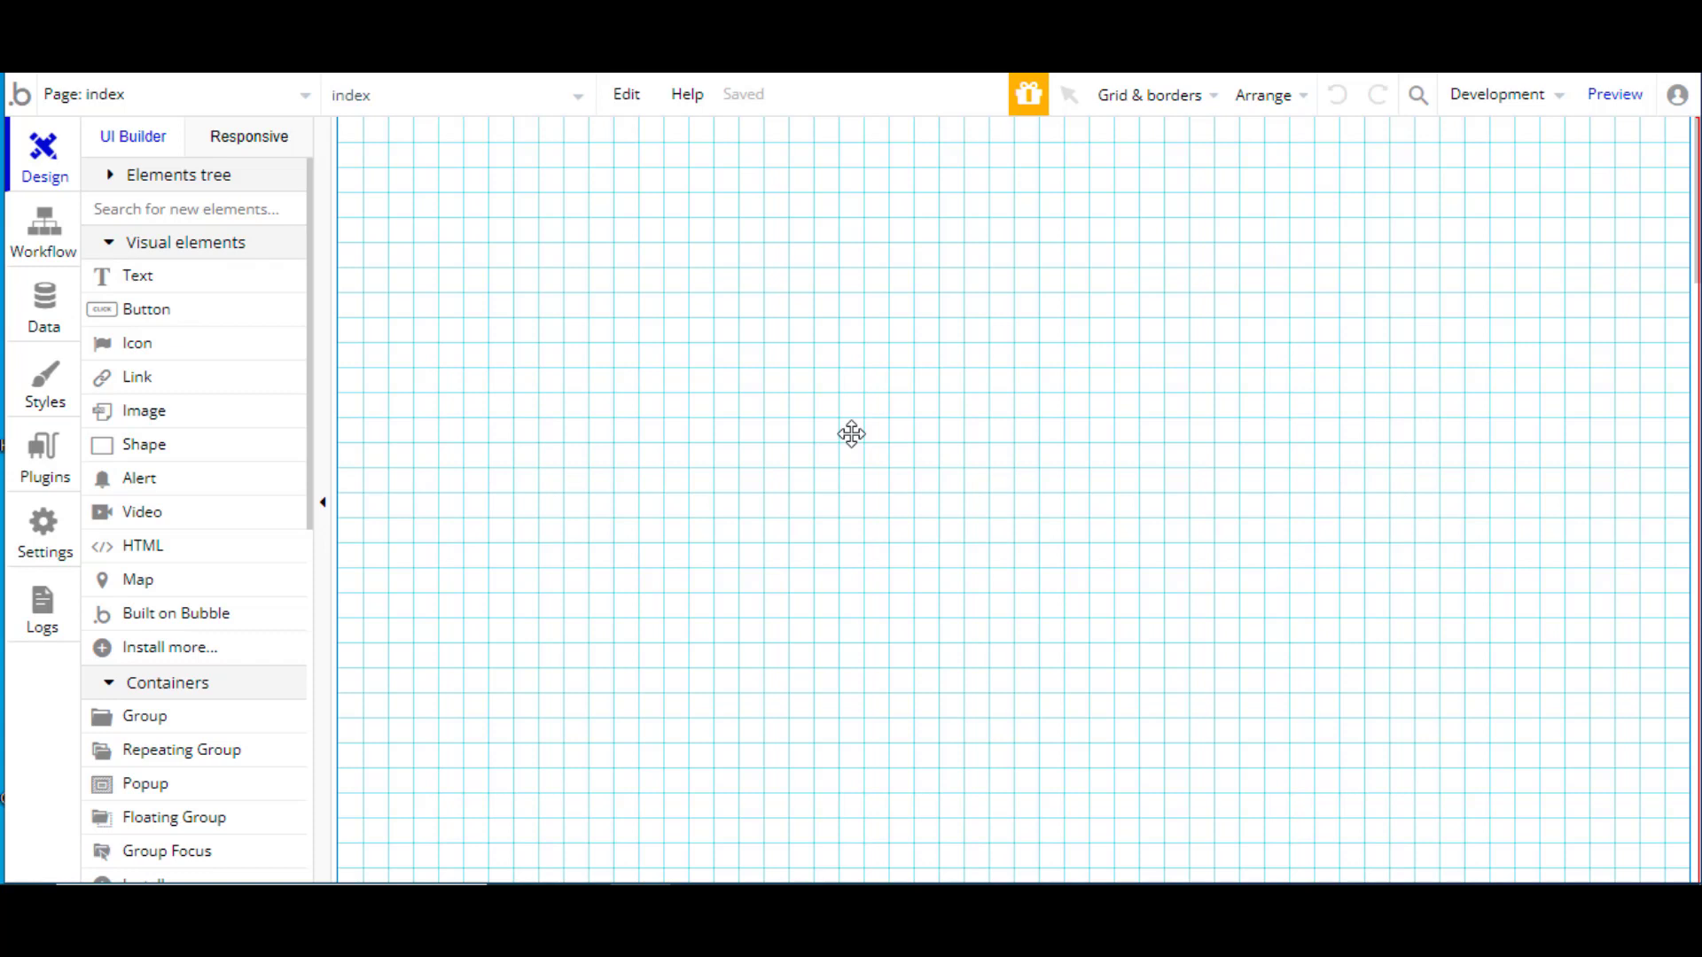
double_click(850, 434)
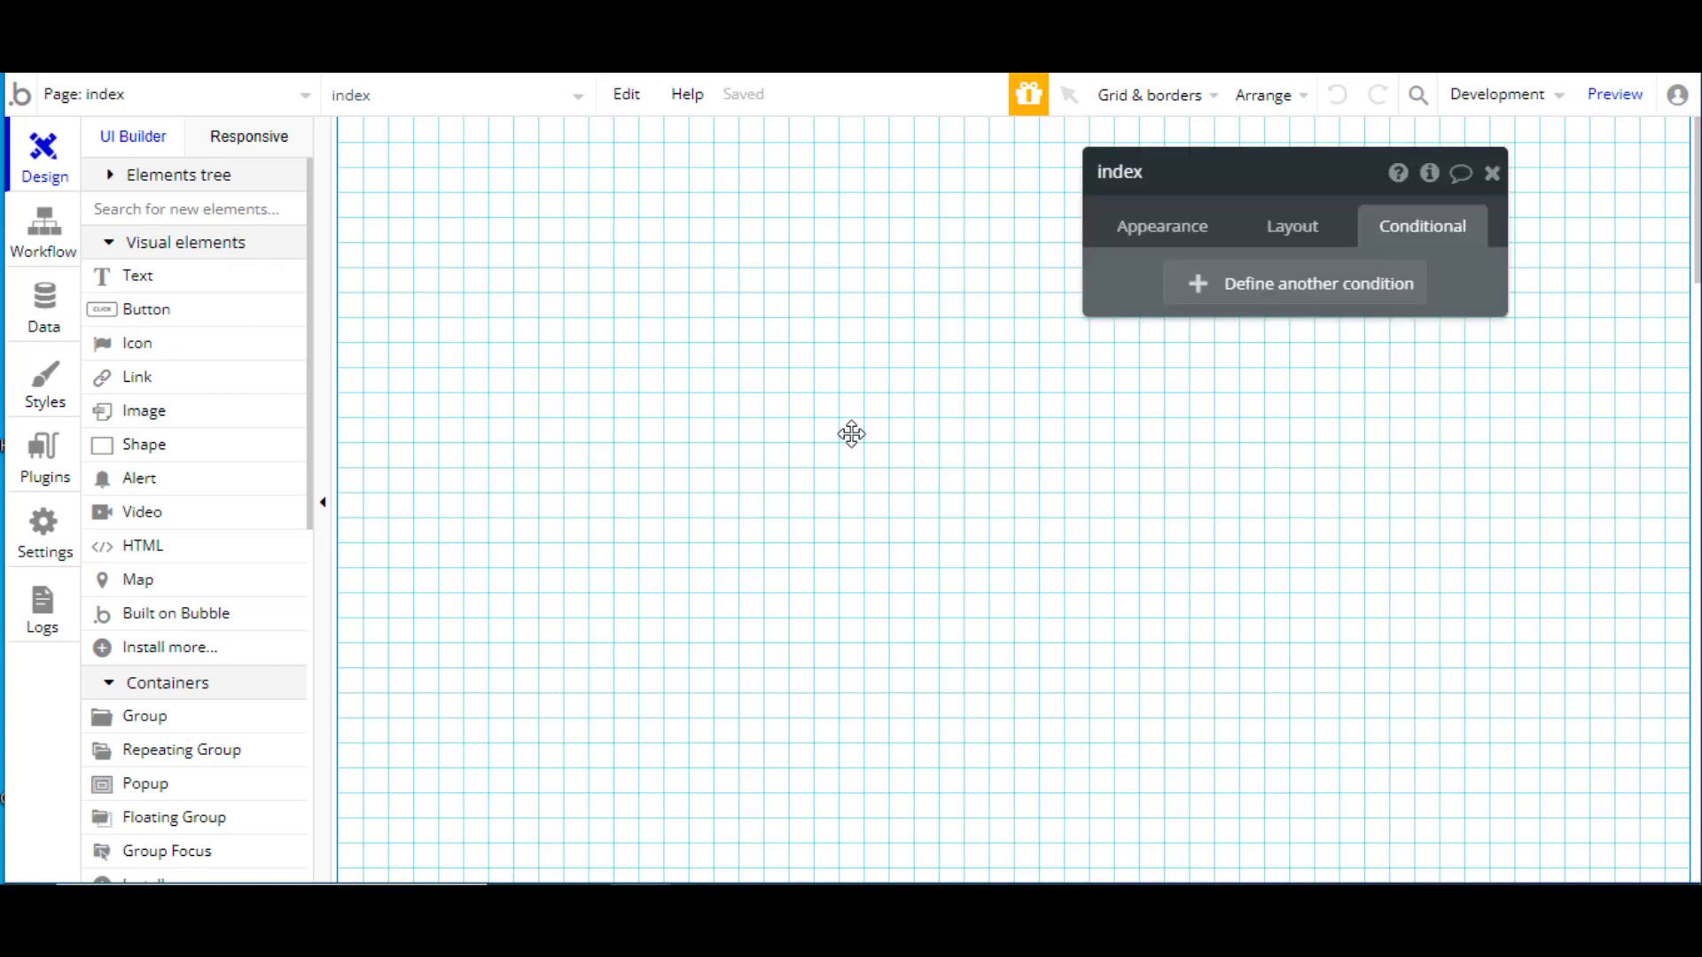
left_click(1275, 229)
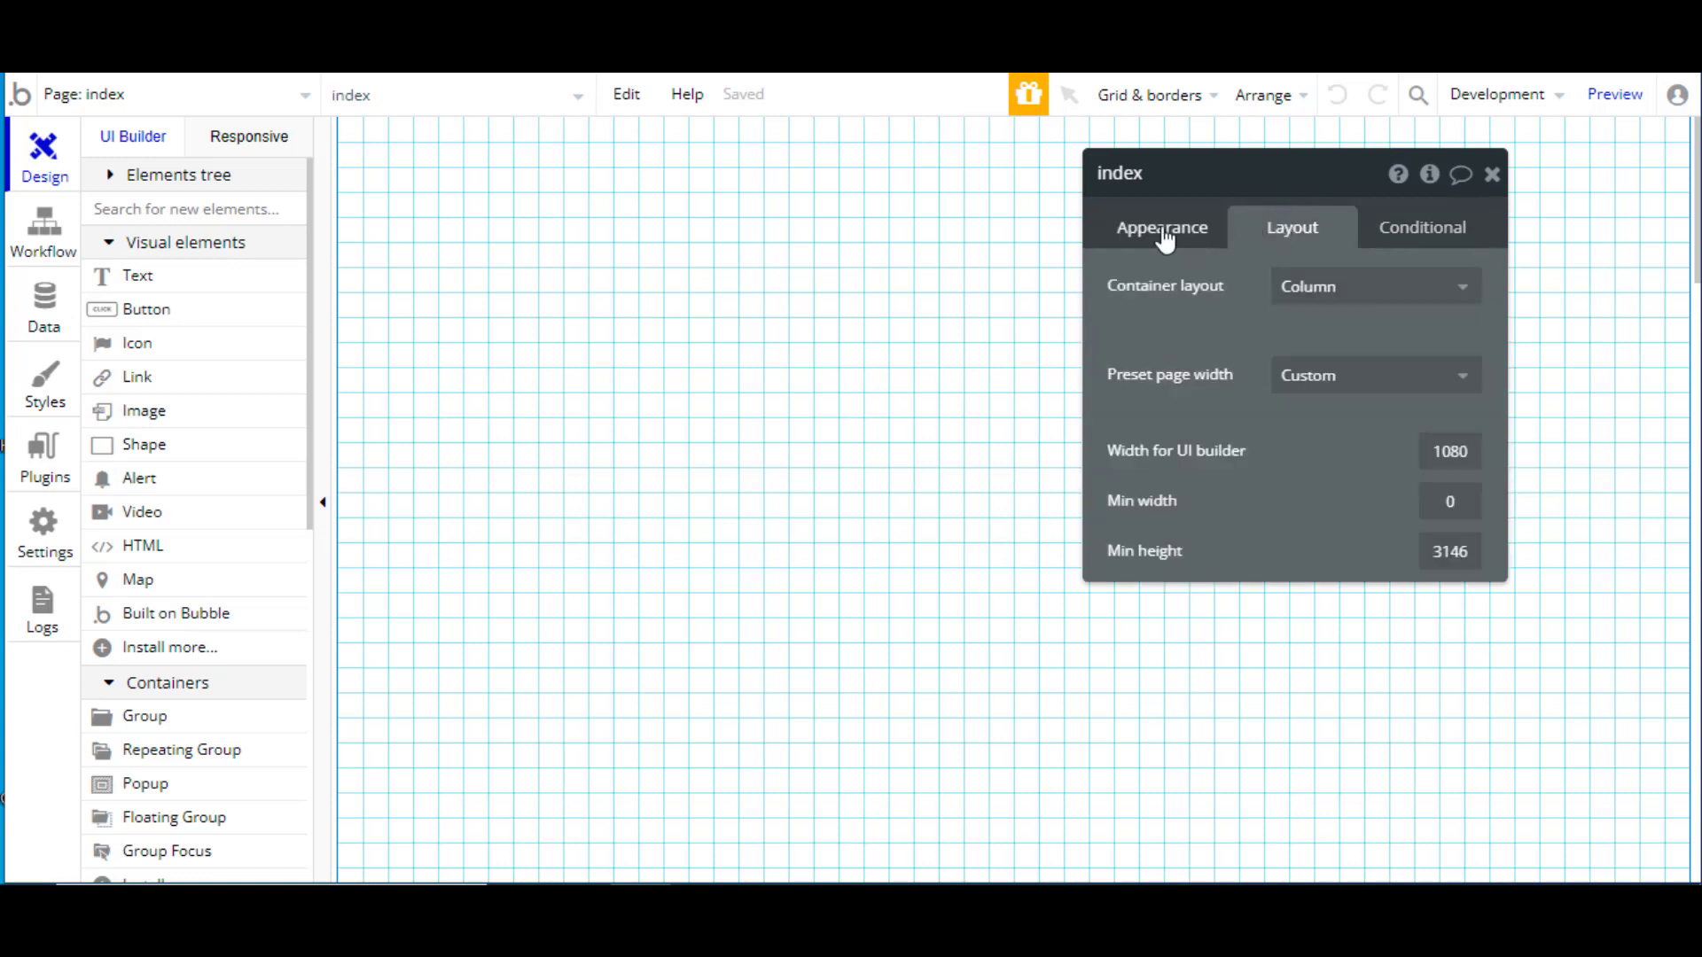
left_click(1164, 232)
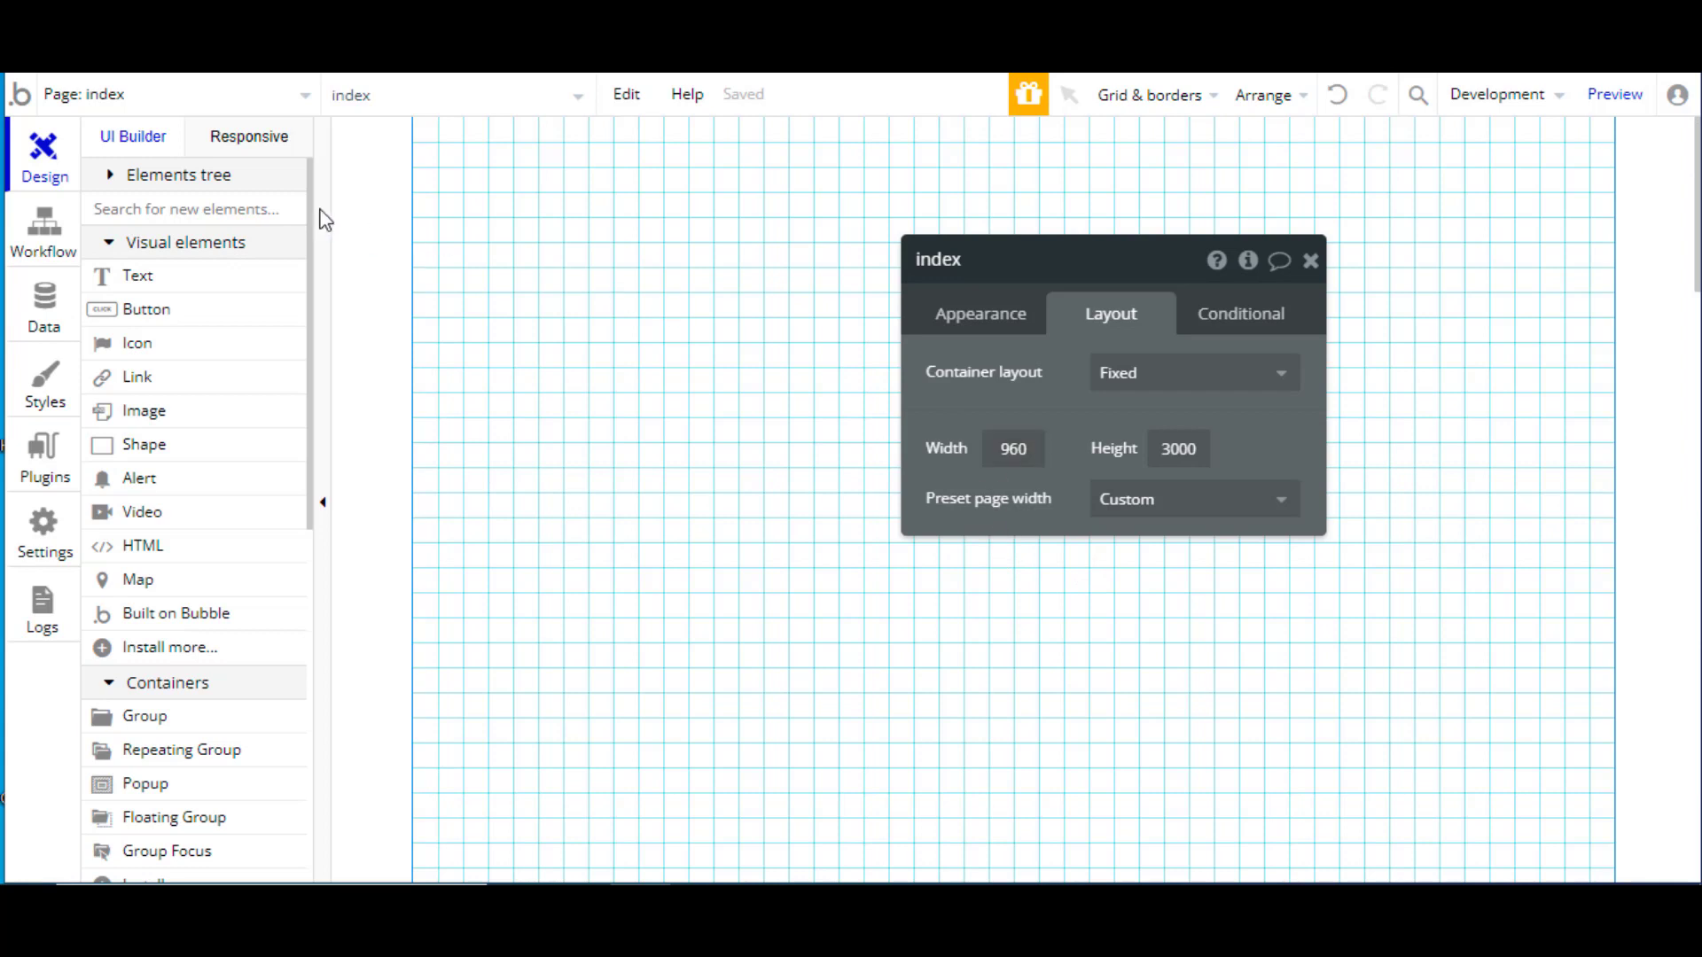
Step: Show the fixed-layout index page in the responsive view and open its container layout options
left_click(251, 142)
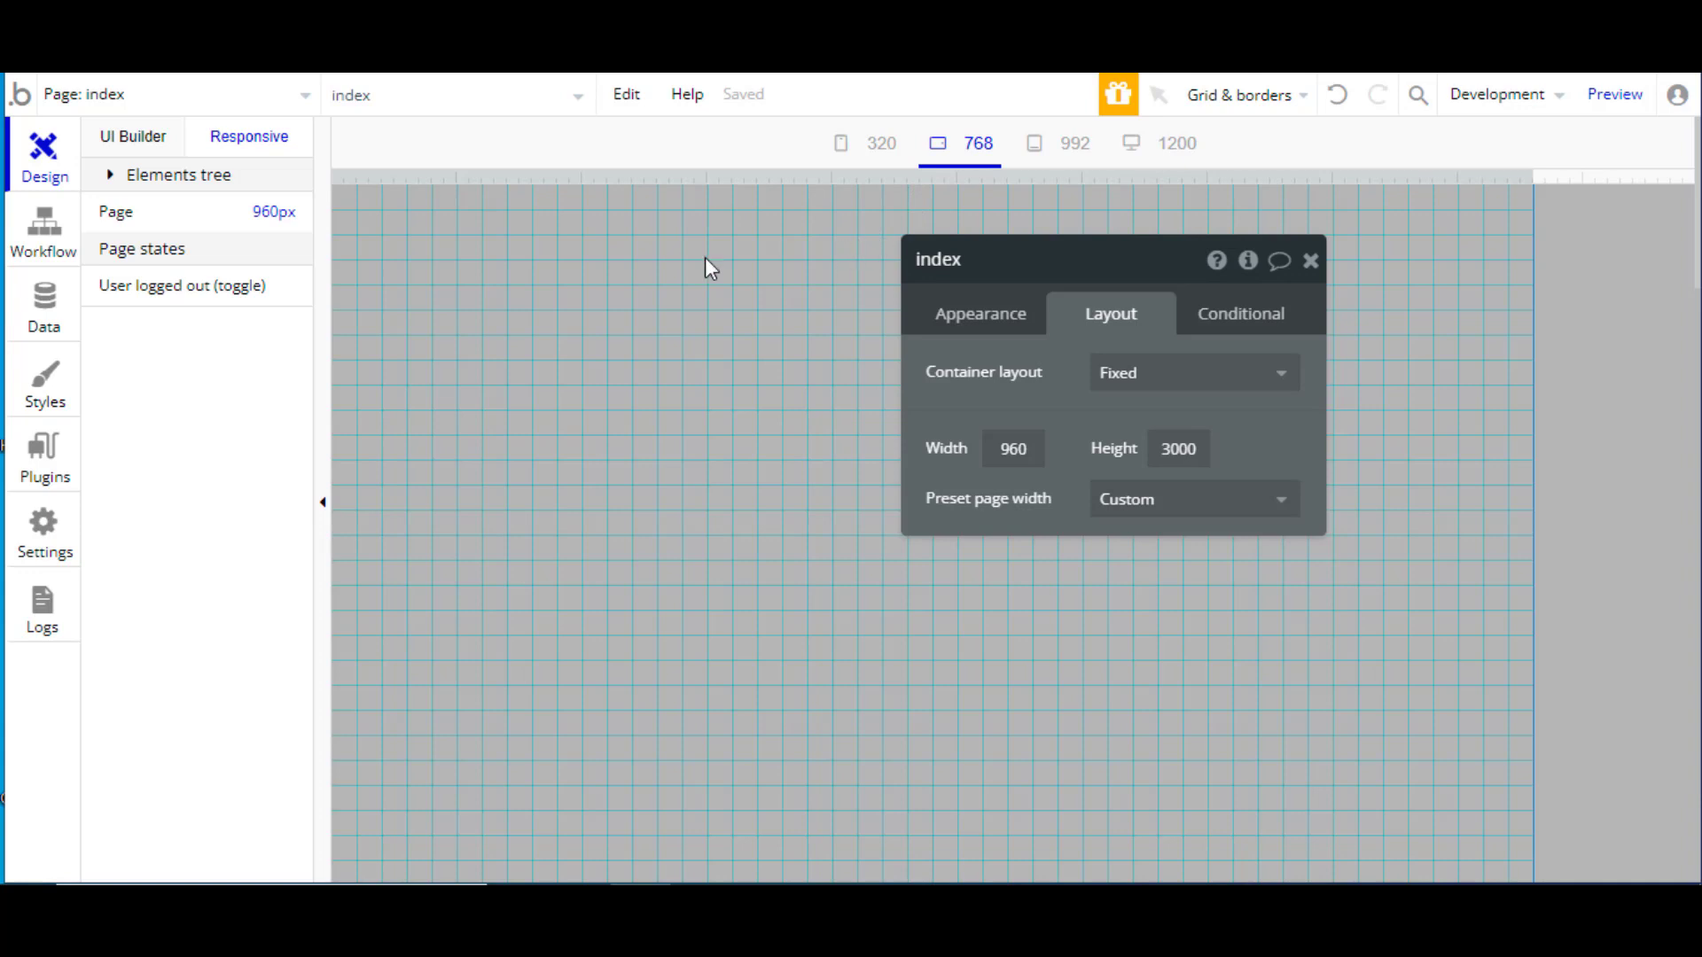
left_click(1263, 388)
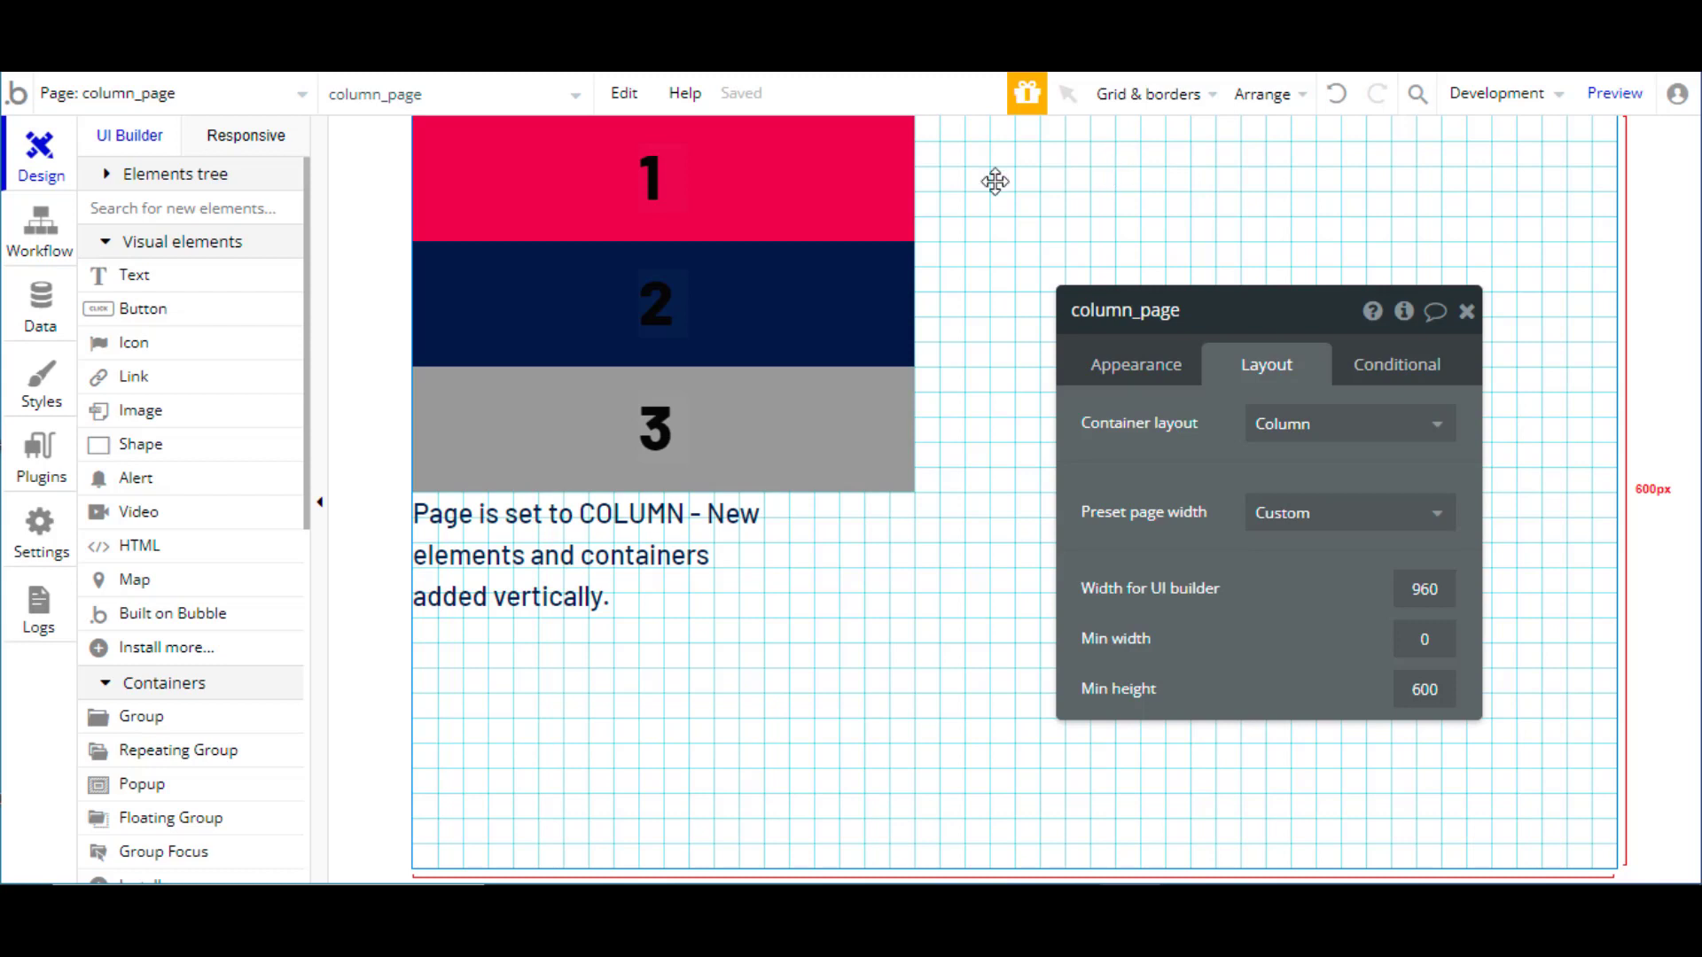
Step: Examine the layout settings of the three stacked groups and the explanatory text on column_page
left_click(760, 211)
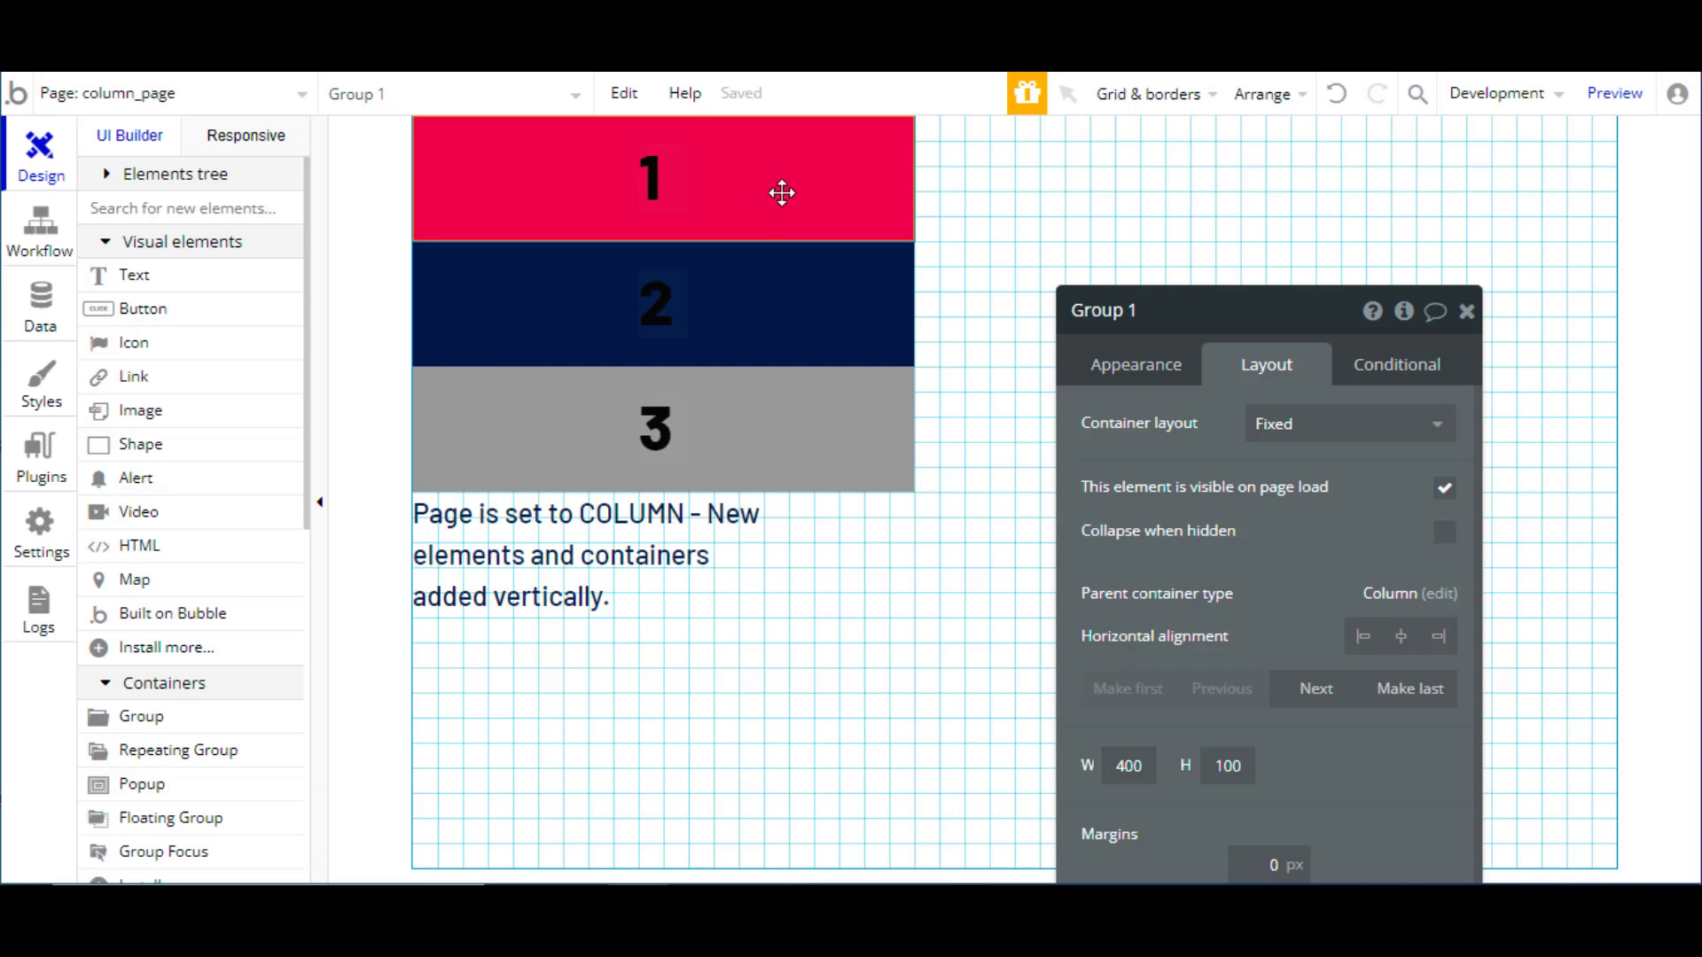
left_click(782, 316)
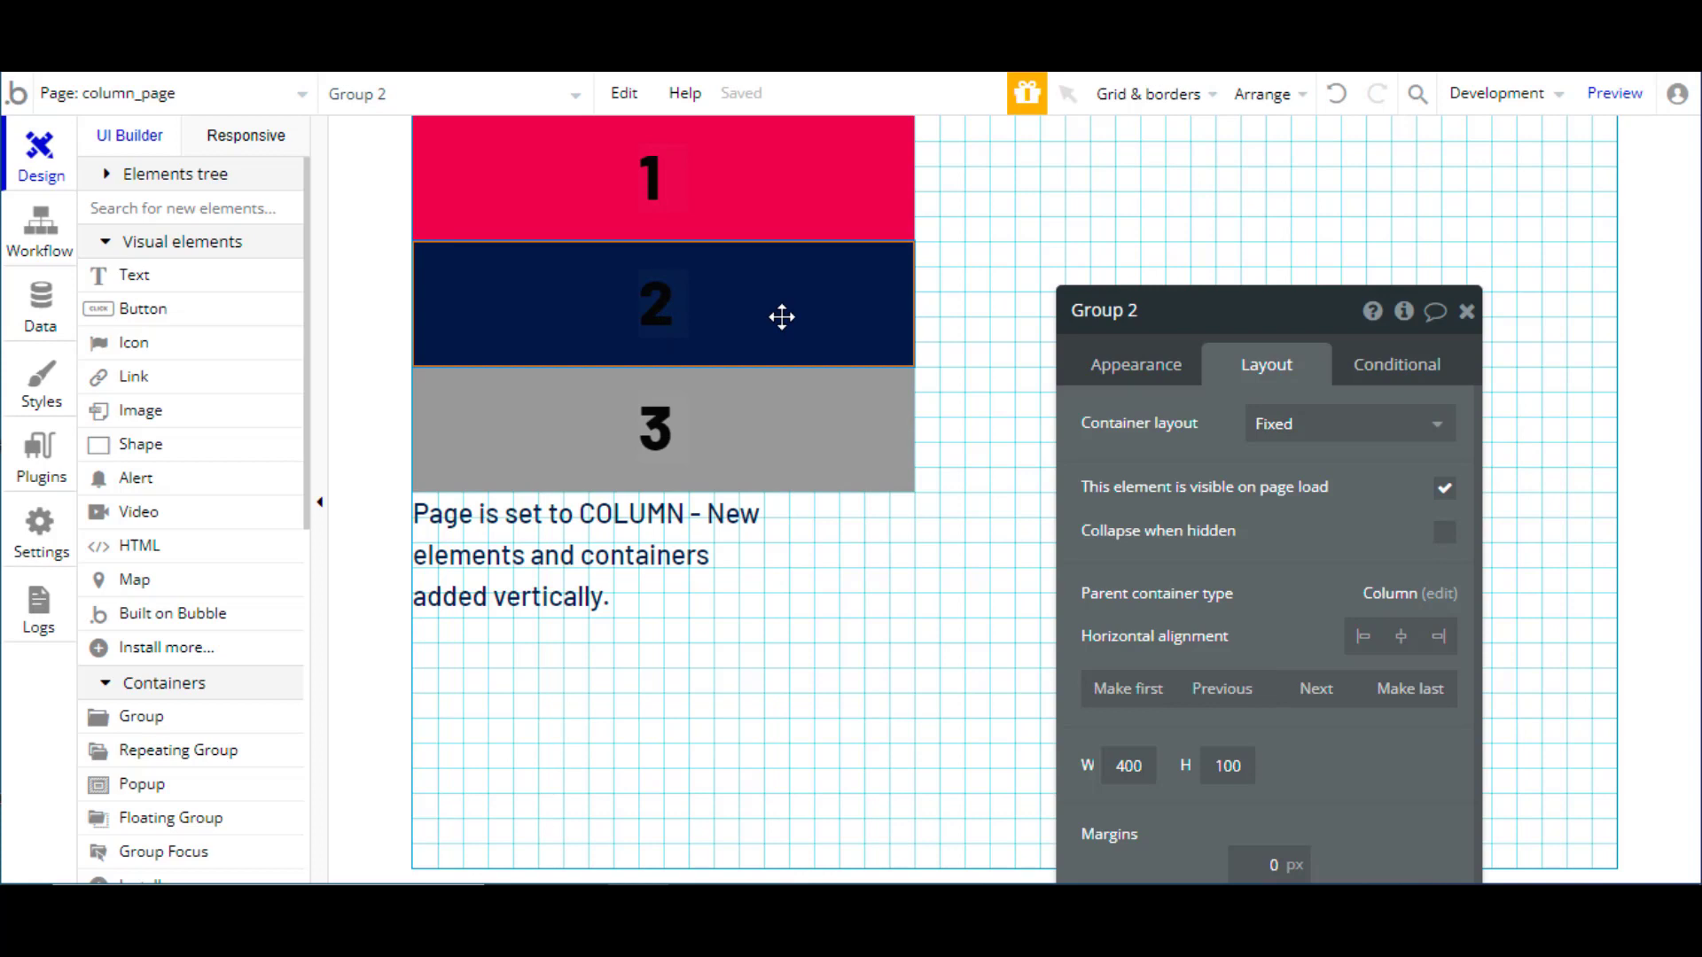
left_click_drag(781, 317, 753, 424)
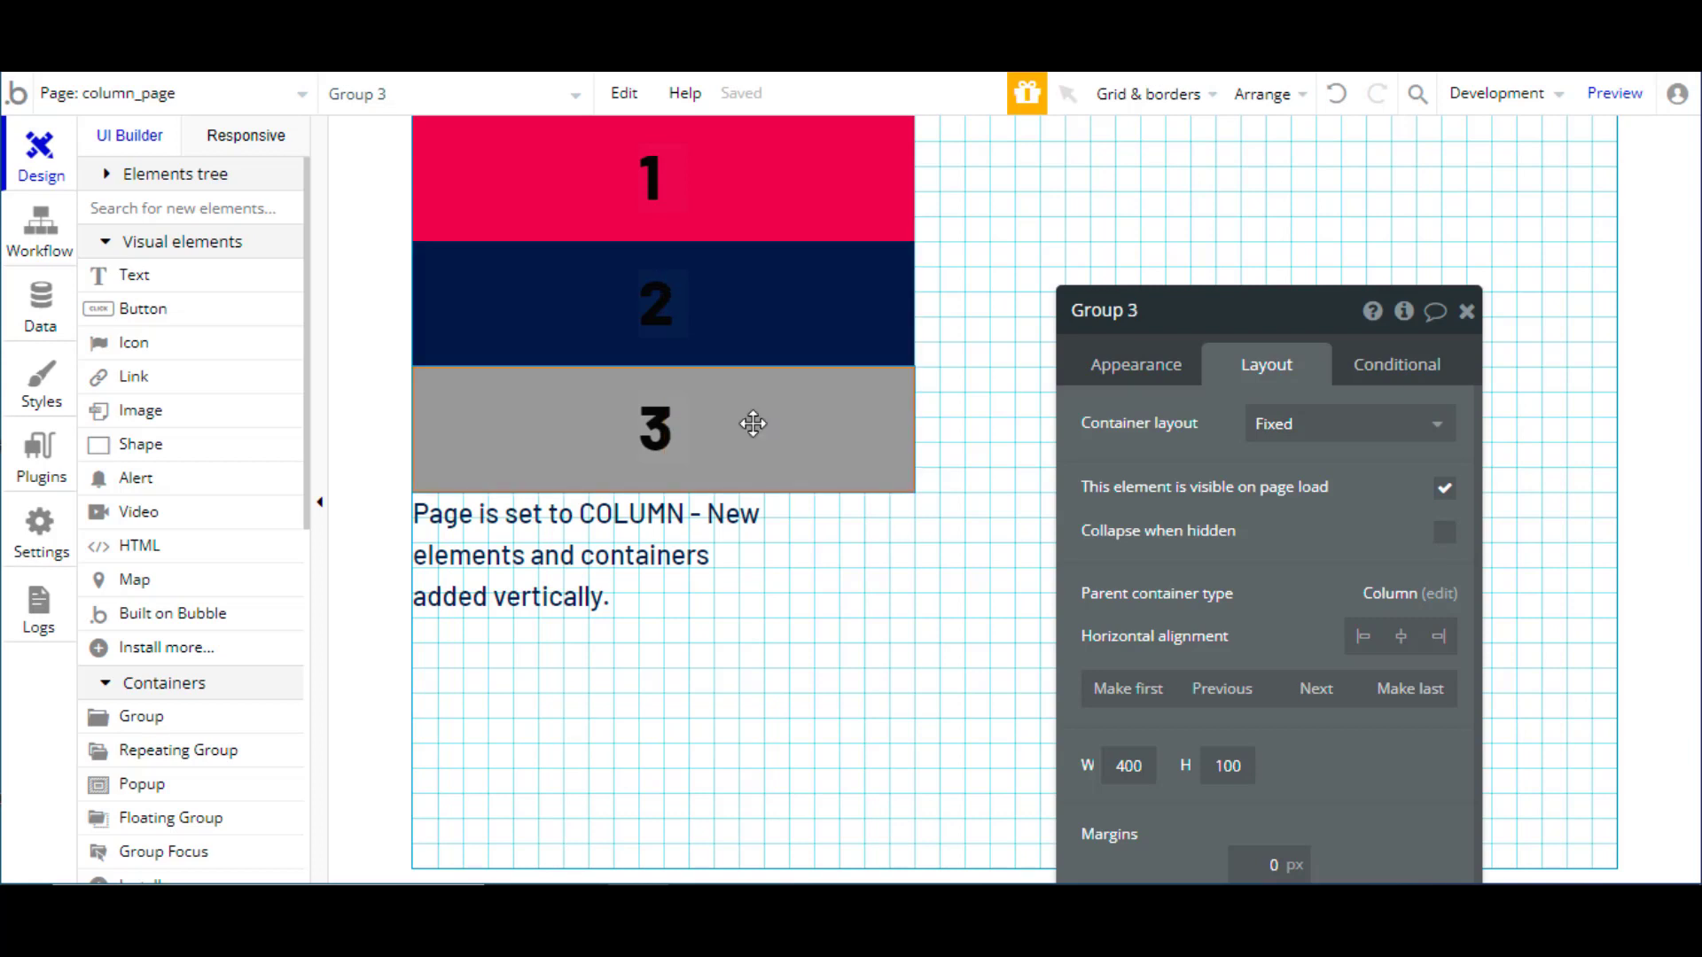
left_click(721, 584)
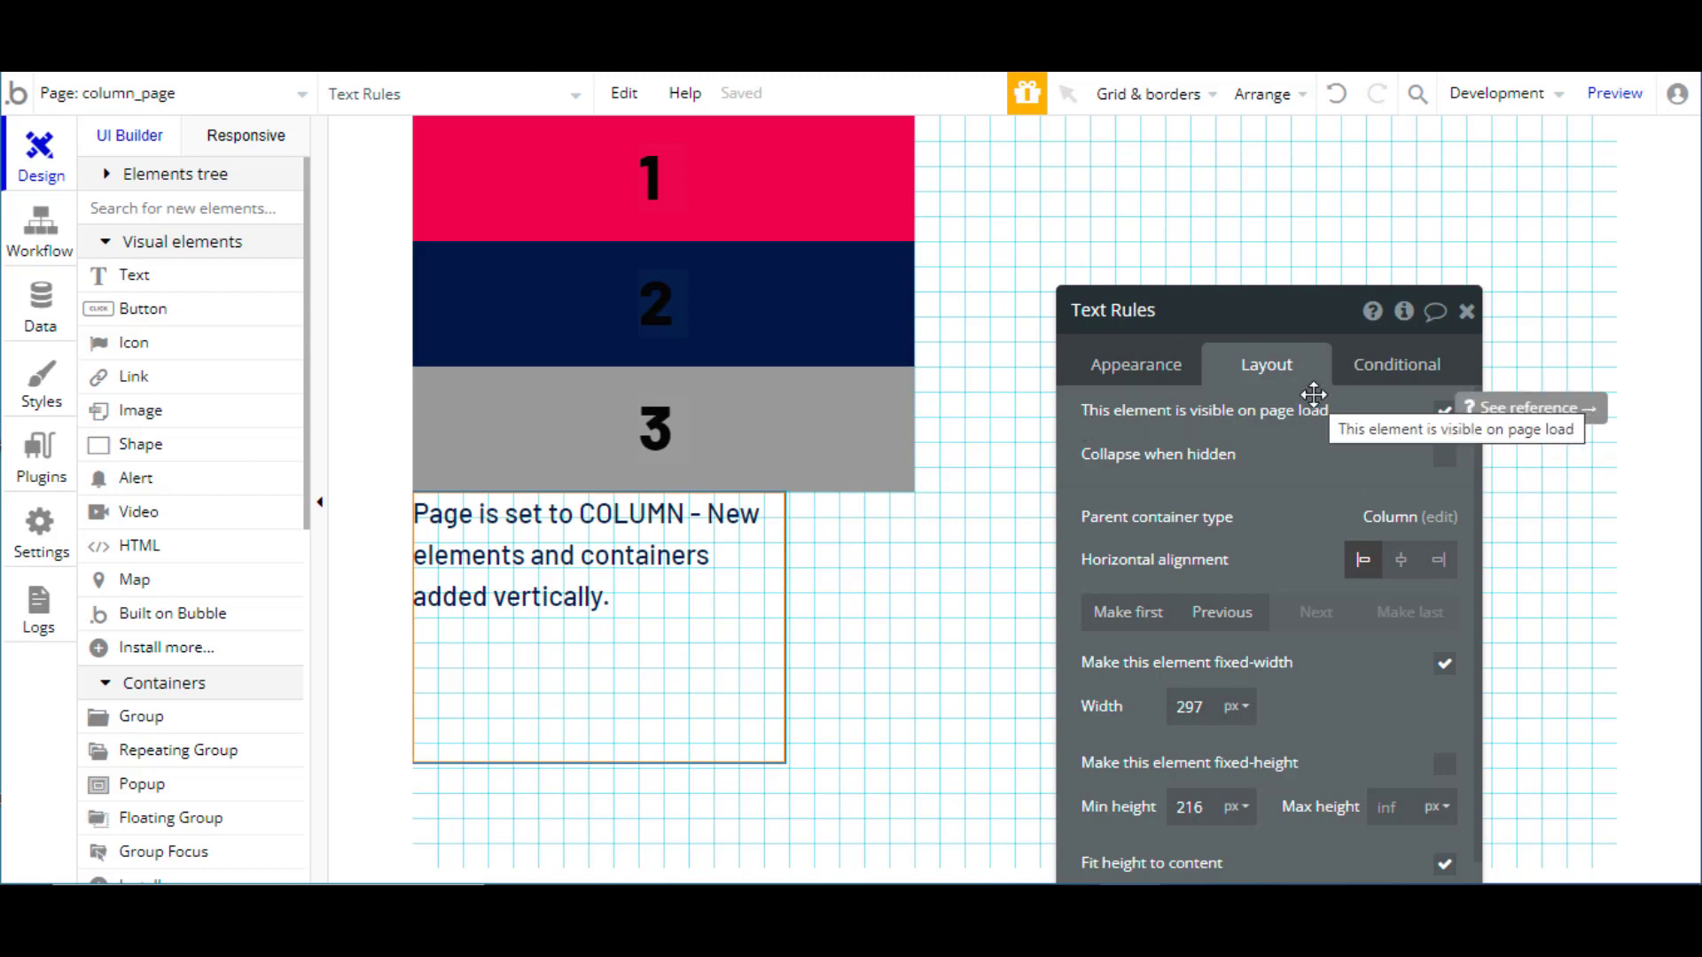
left_click(916, 125)
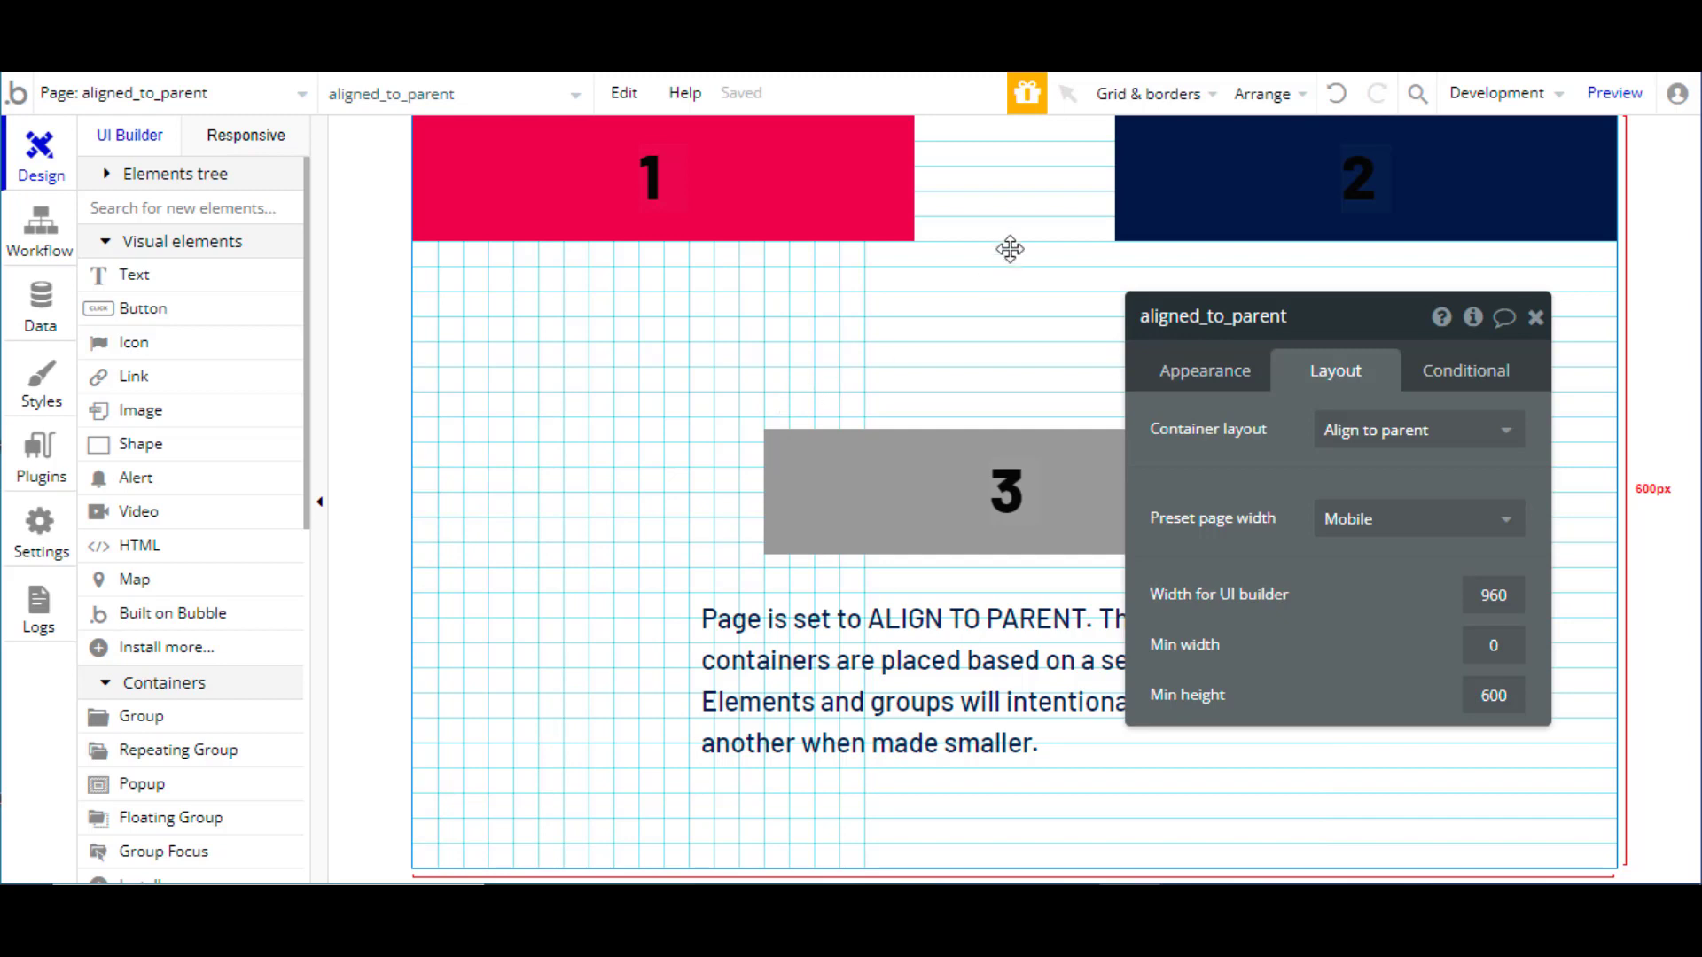
Step: Examine the parent alignment settings of the three groups and the explanatory text on the aligned_to_parent page
left_click(823, 217)
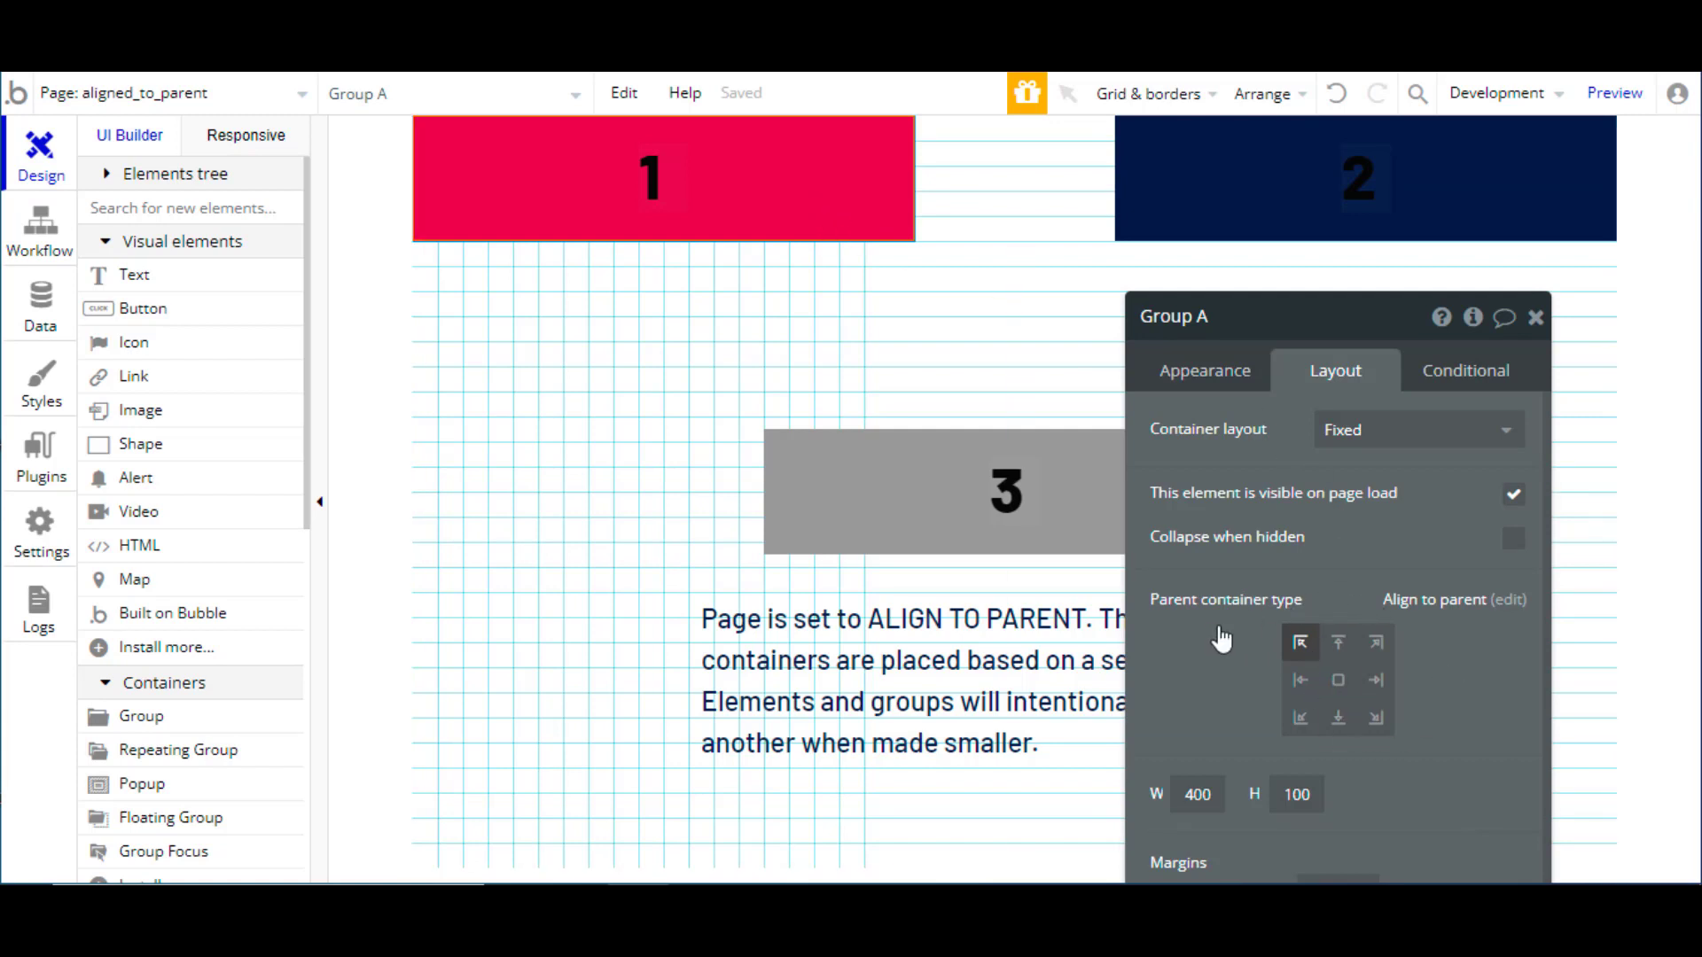
mouse_move(1303, 657)
left_click(1241, 198)
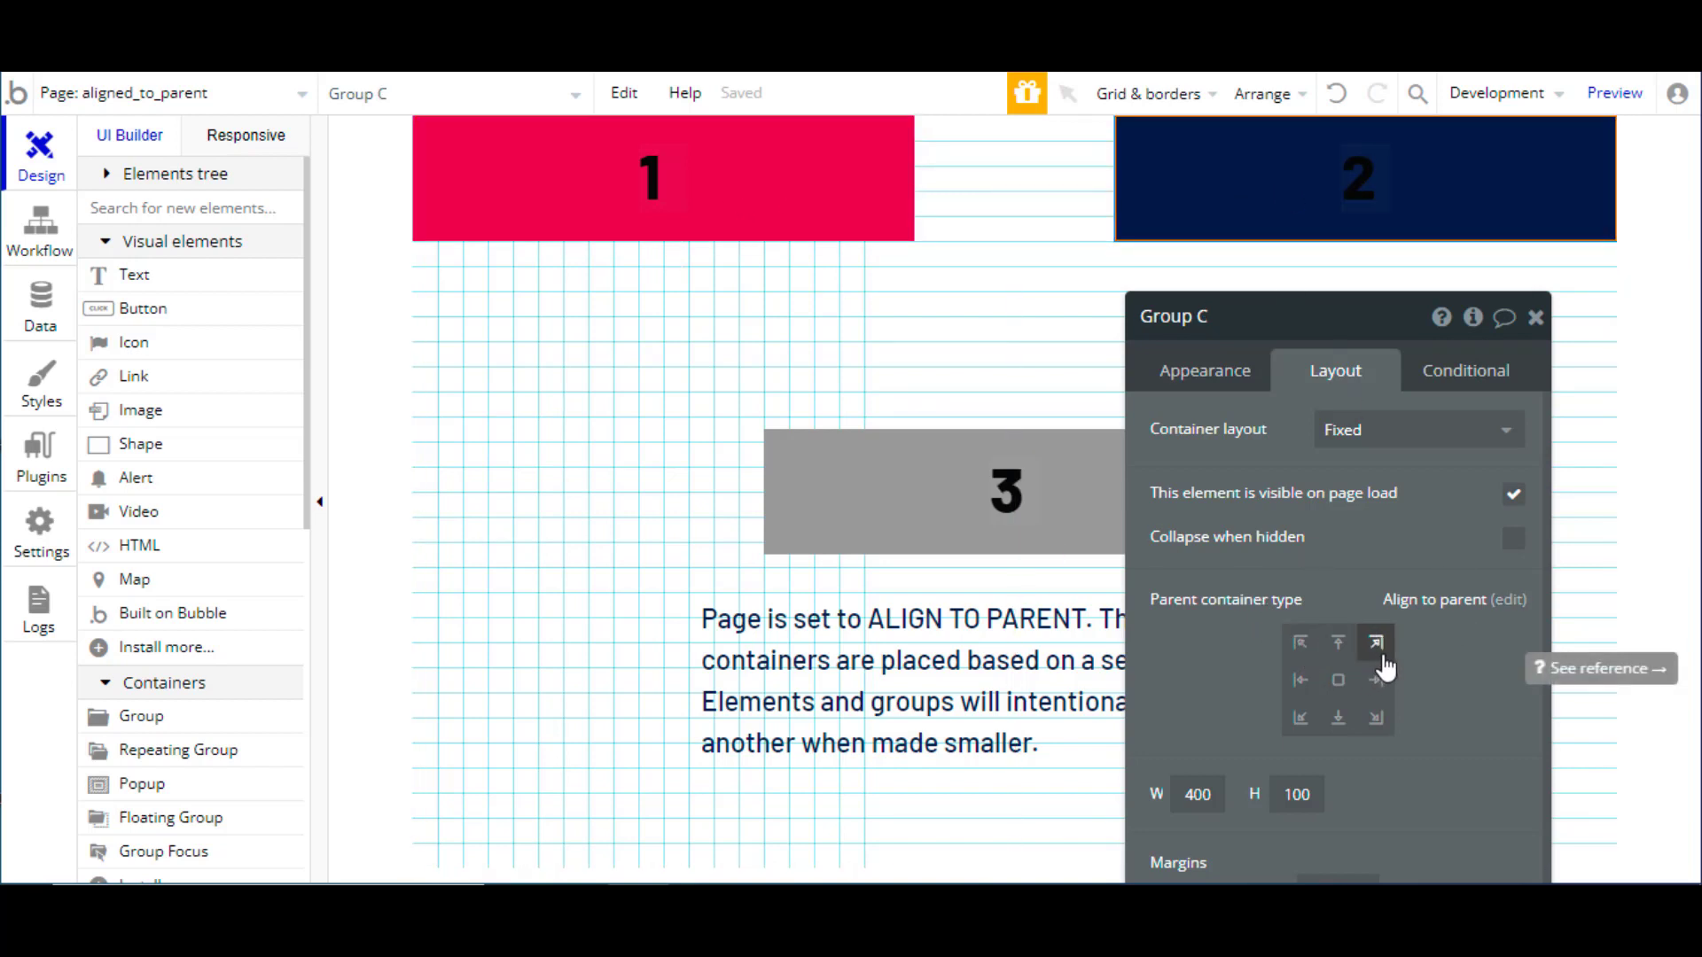
left_click(1071, 523)
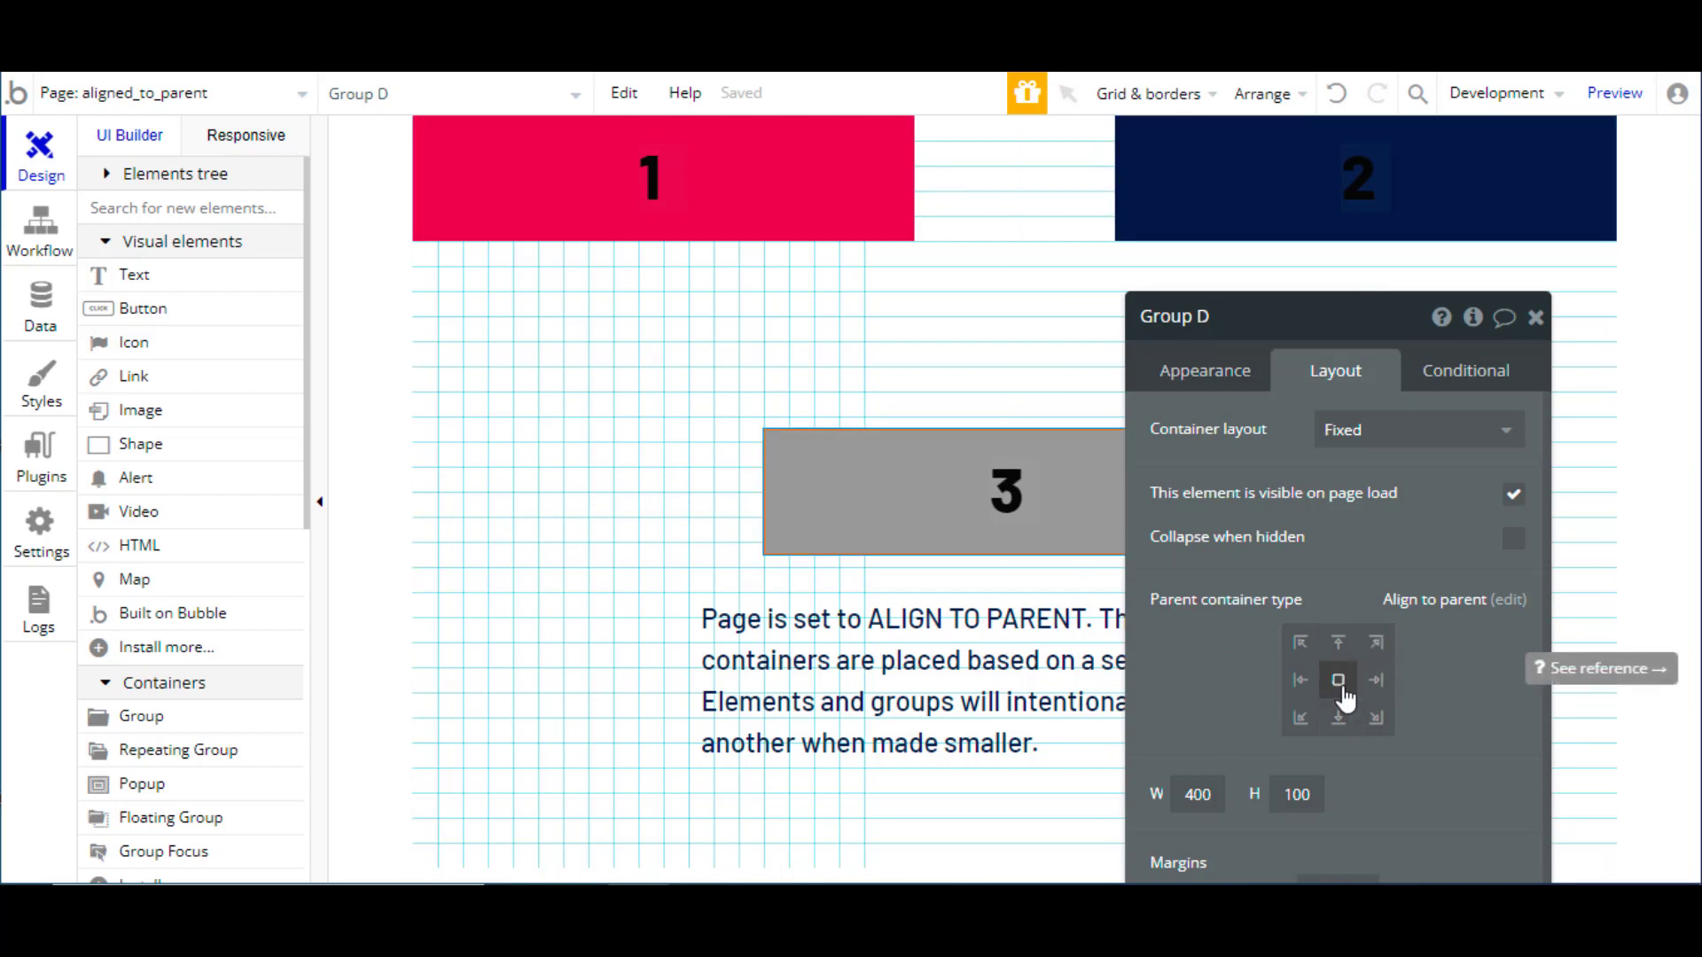
left_click(1026, 705)
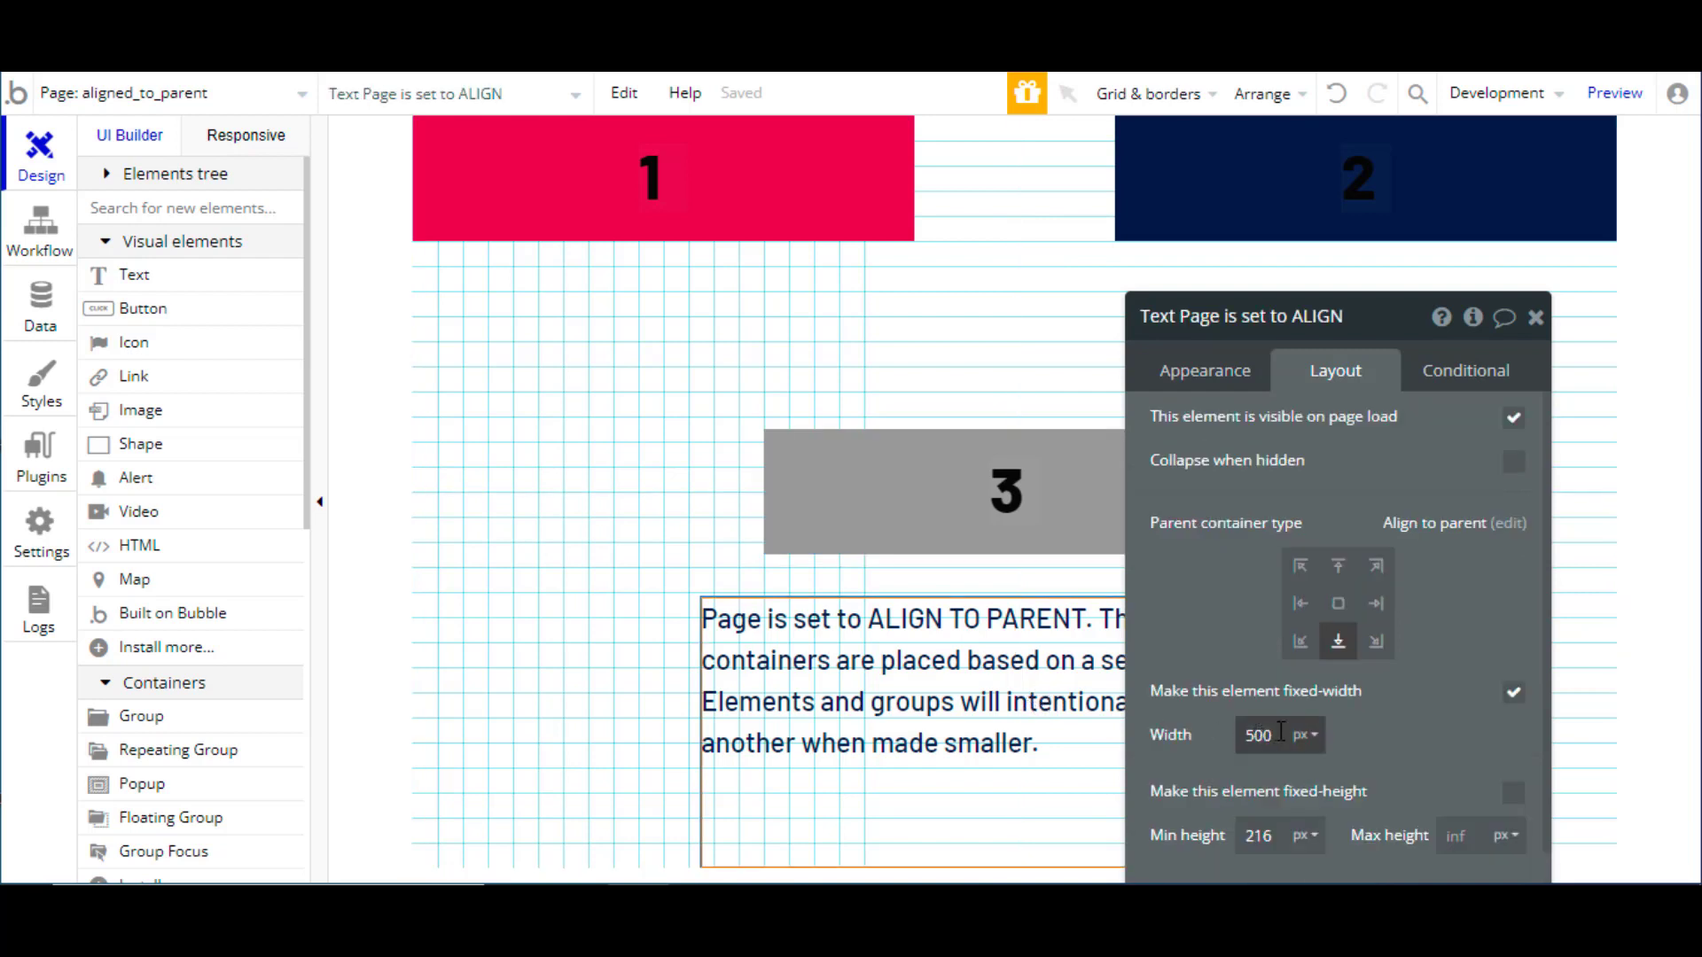
left_click(1346, 661)
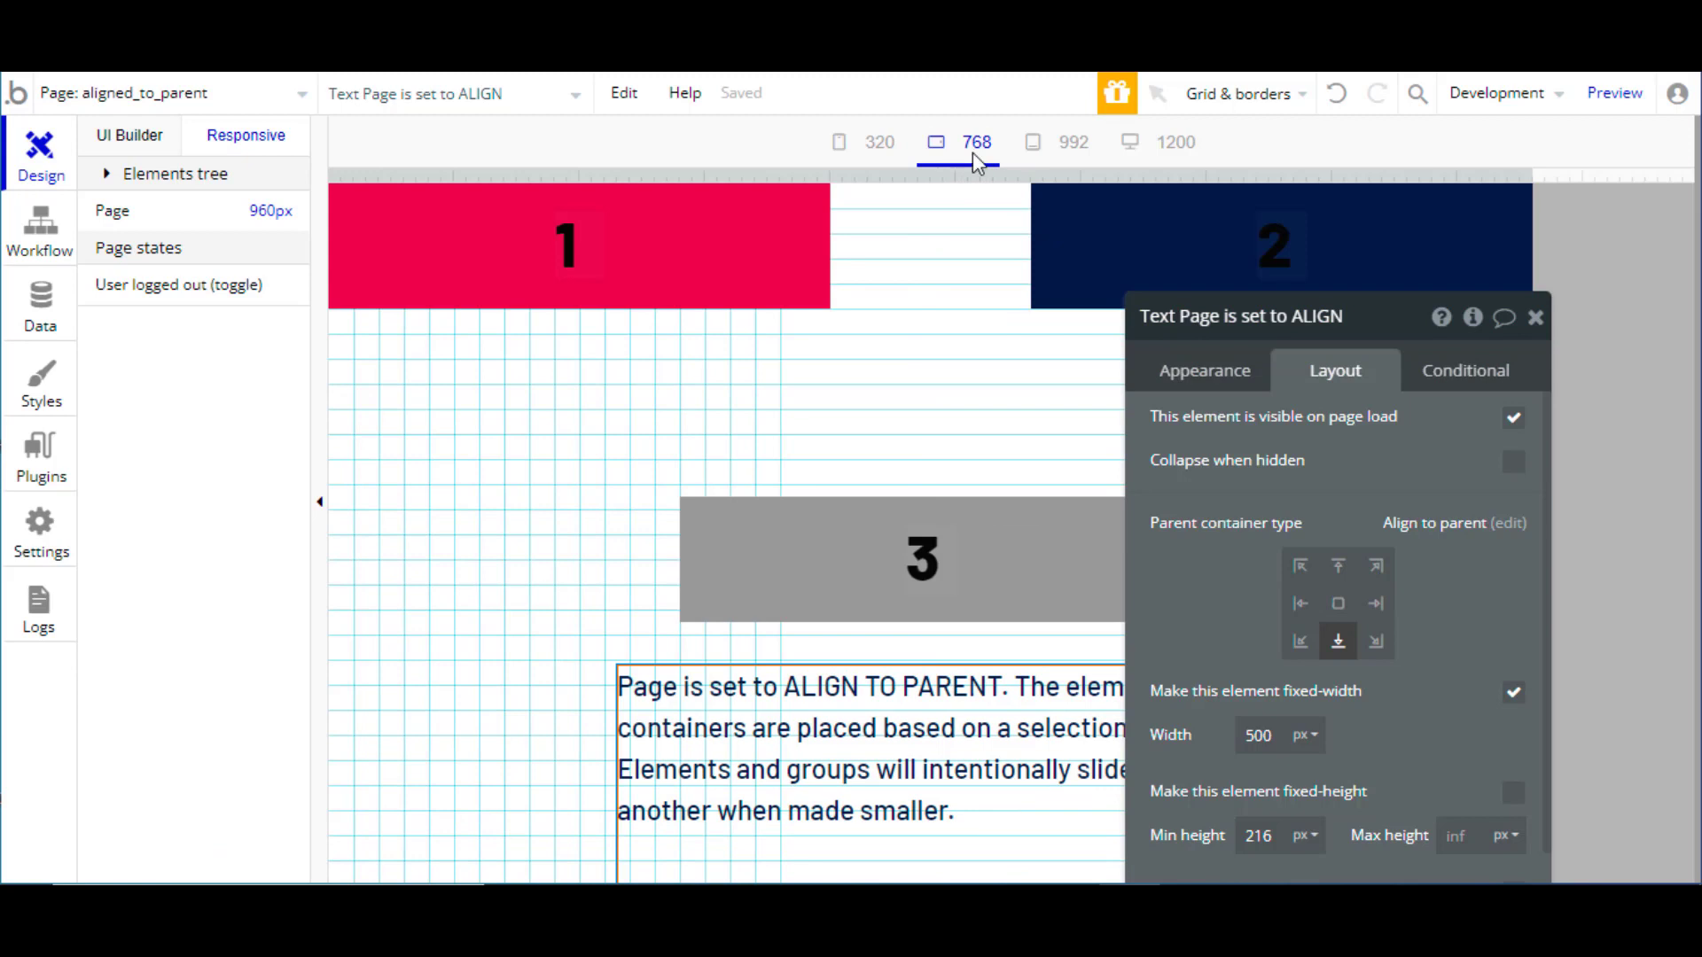
Step: Preview the aligned_to_parent page at the 320 breakpoint, then widen the preview to check how the groups reposition
left_click(880, 149)
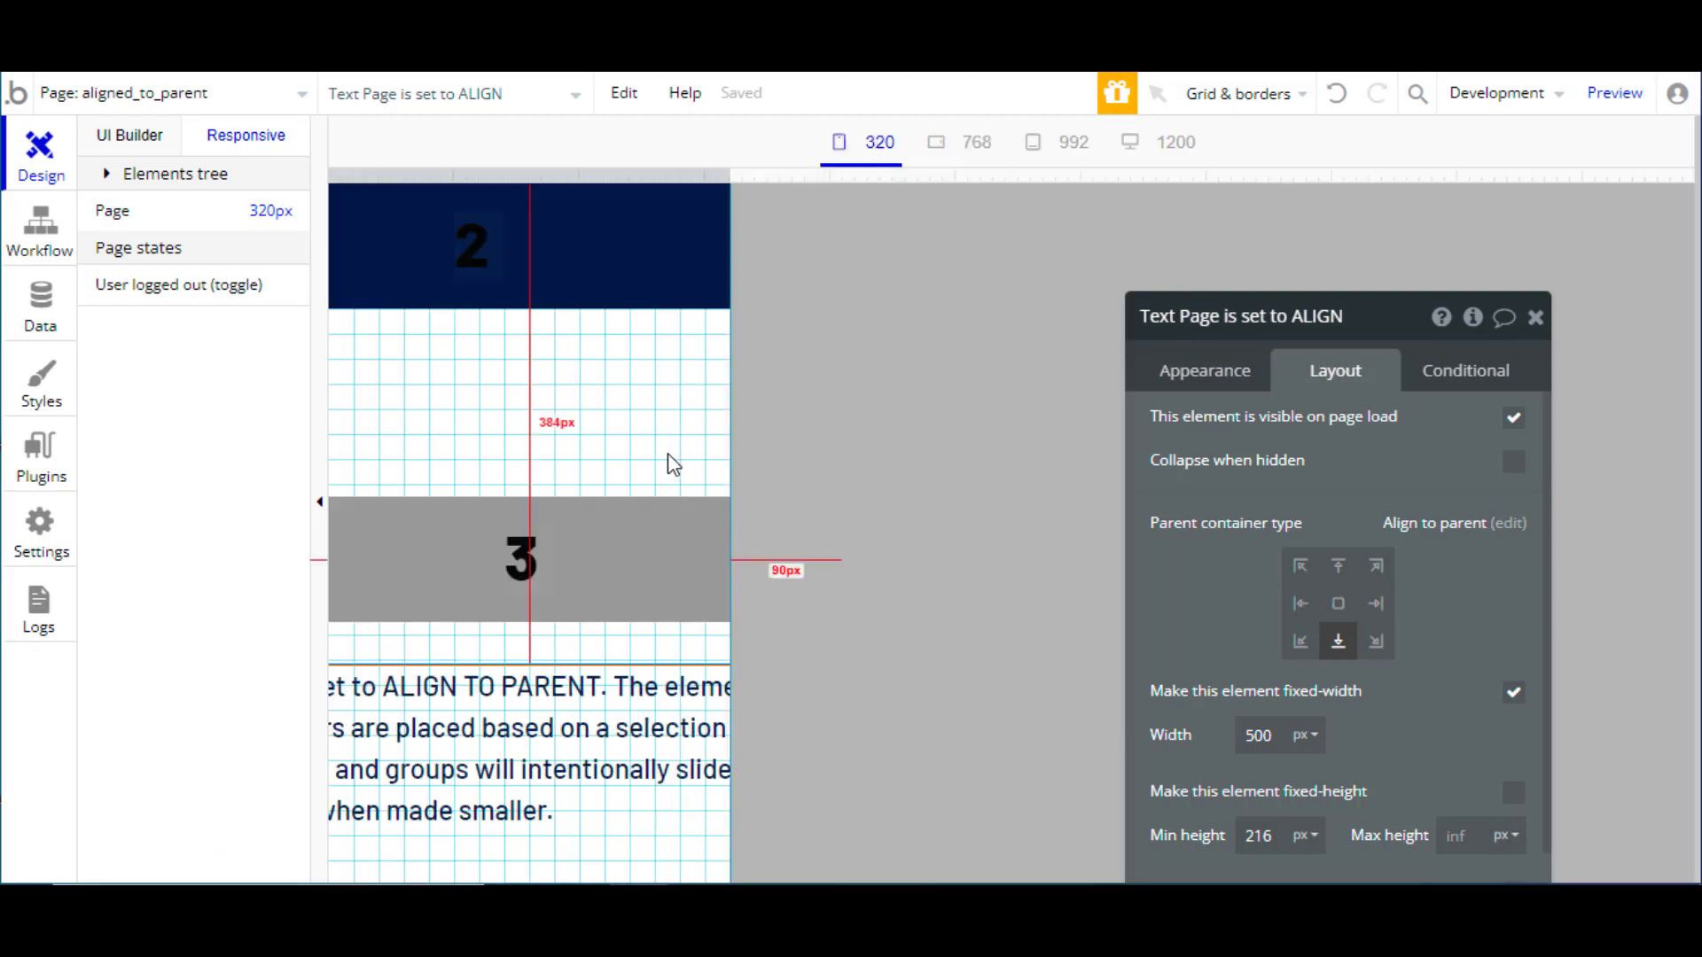
left_click_drag(730, 172, 1322, 223)
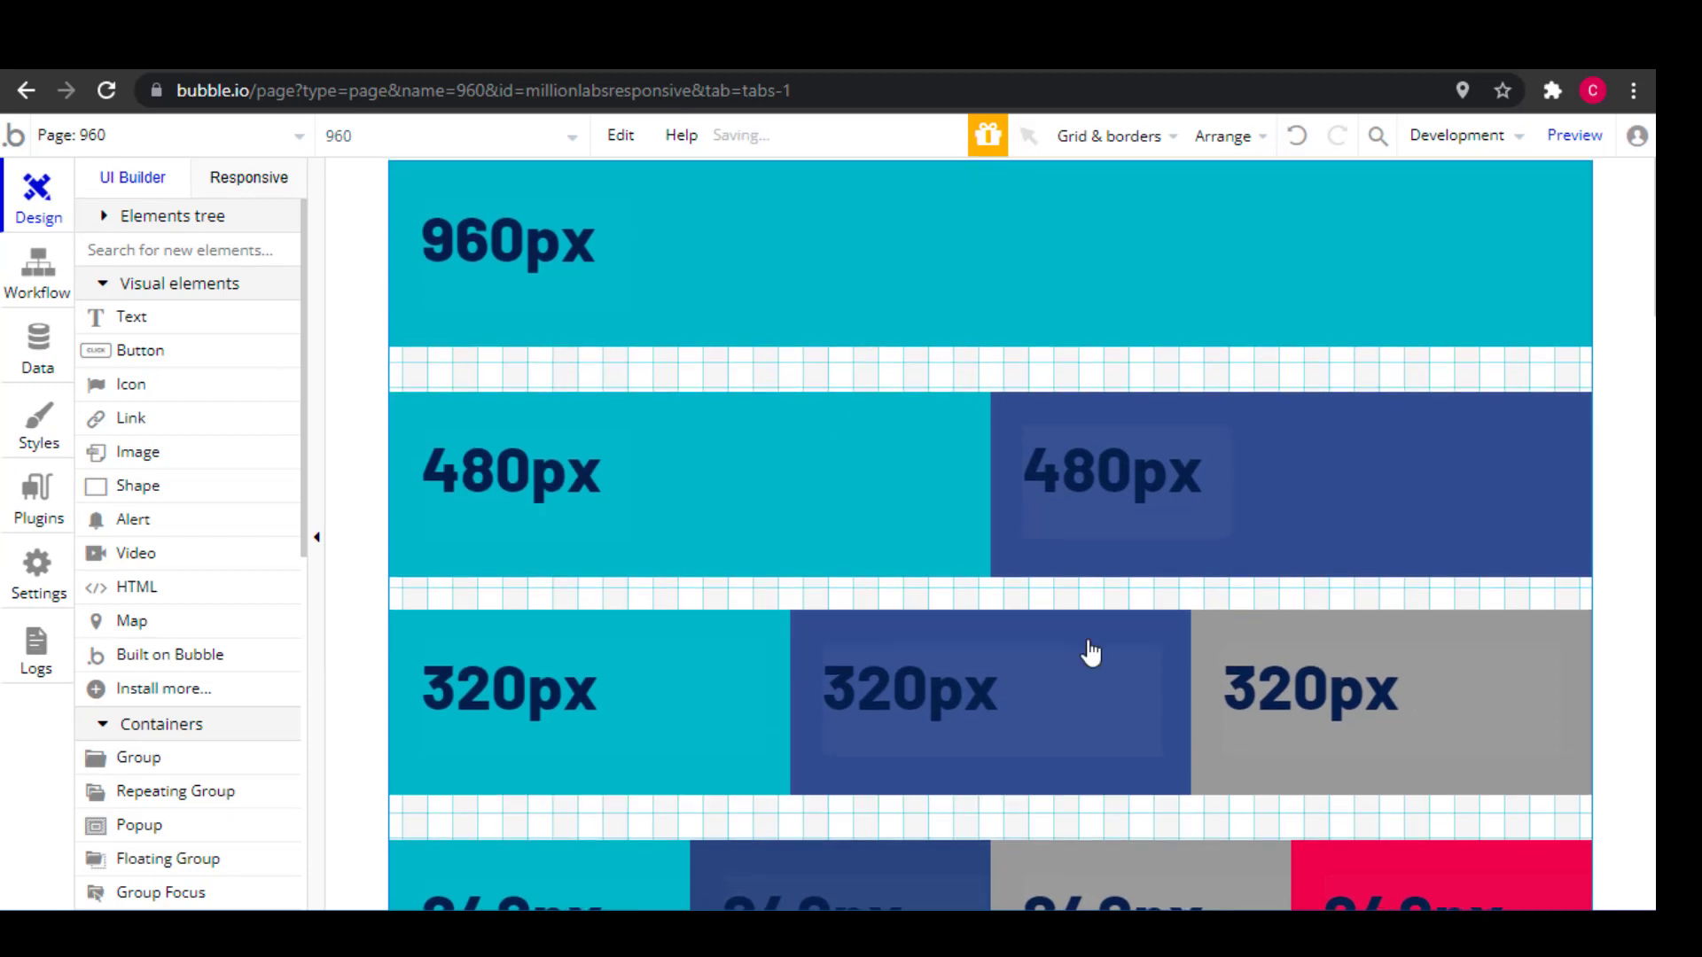
Step: Examine how the rows of coloured groups divide the page width on the 960 and 1200 pages
left_click_drag(1090, 653, 1189, 589)
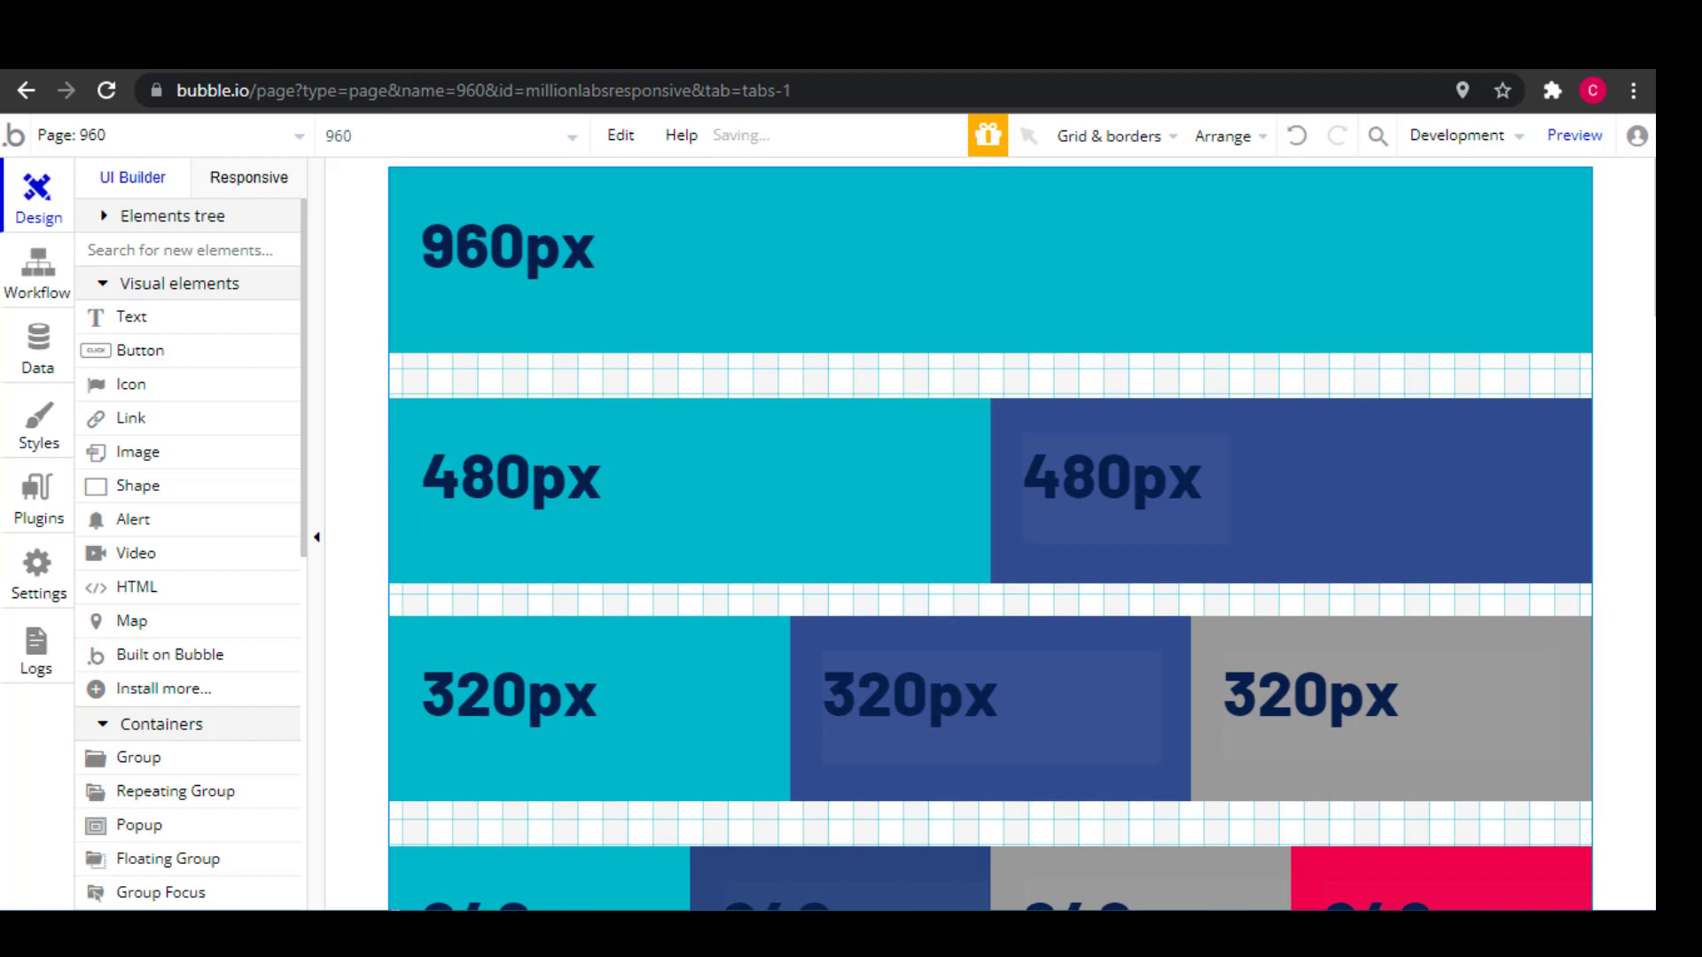
scroll(1191, 591, "down", 8)
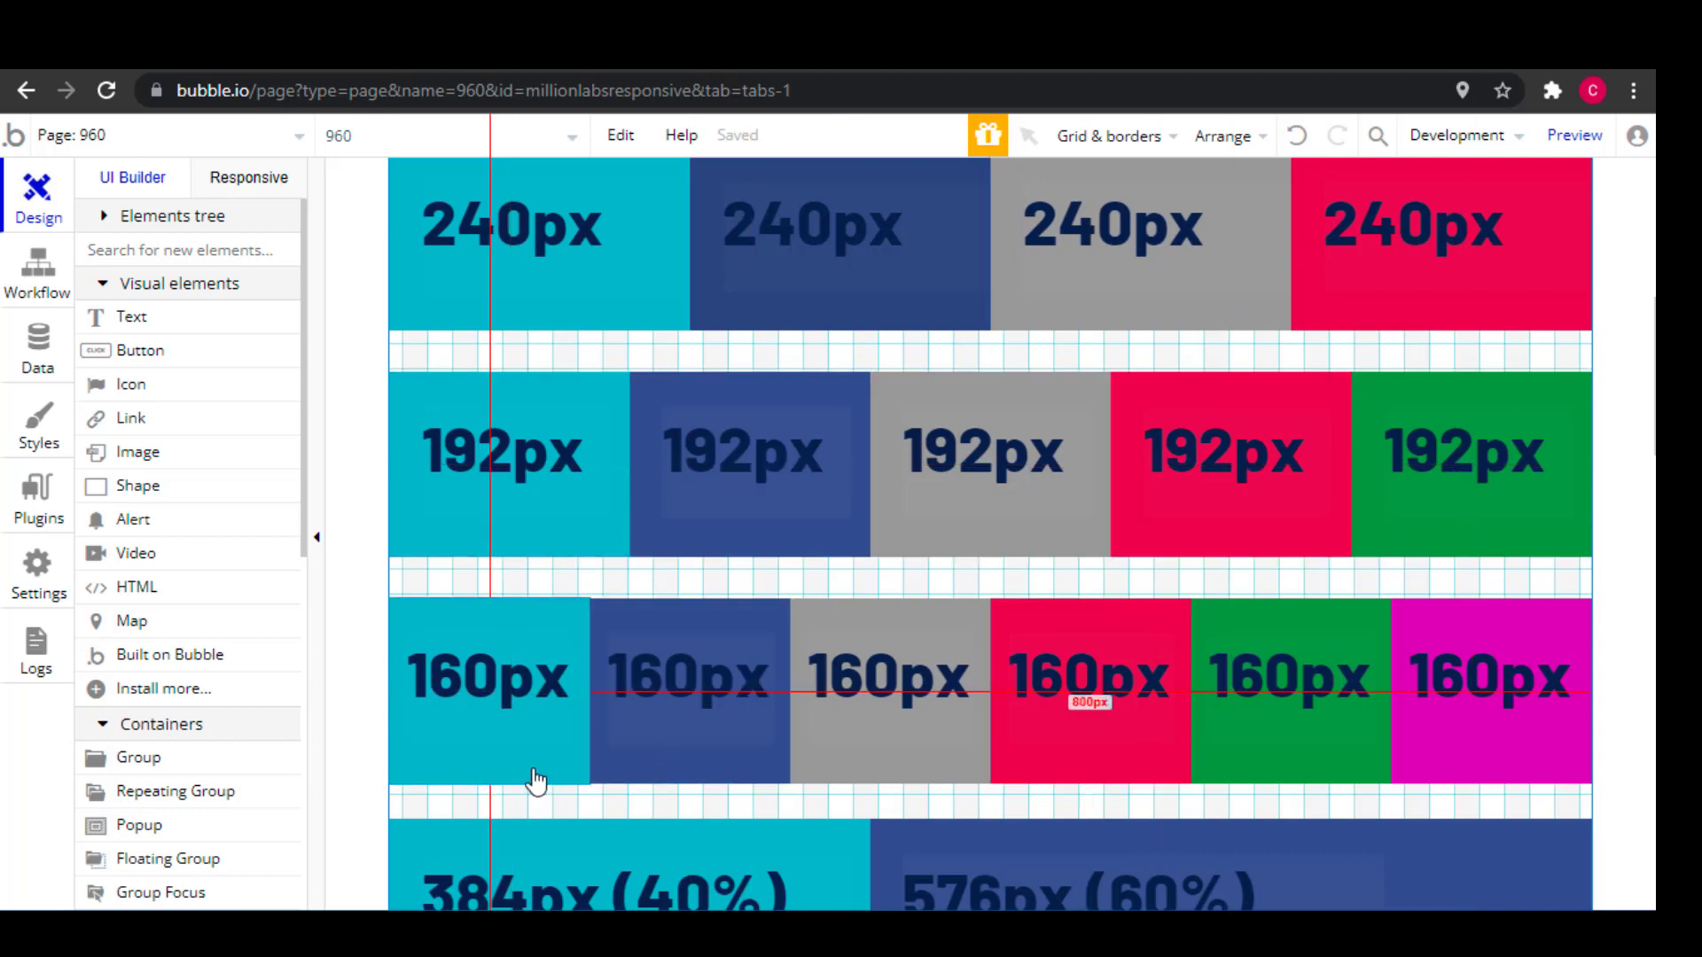
scroll(537, 762, "down", 5)
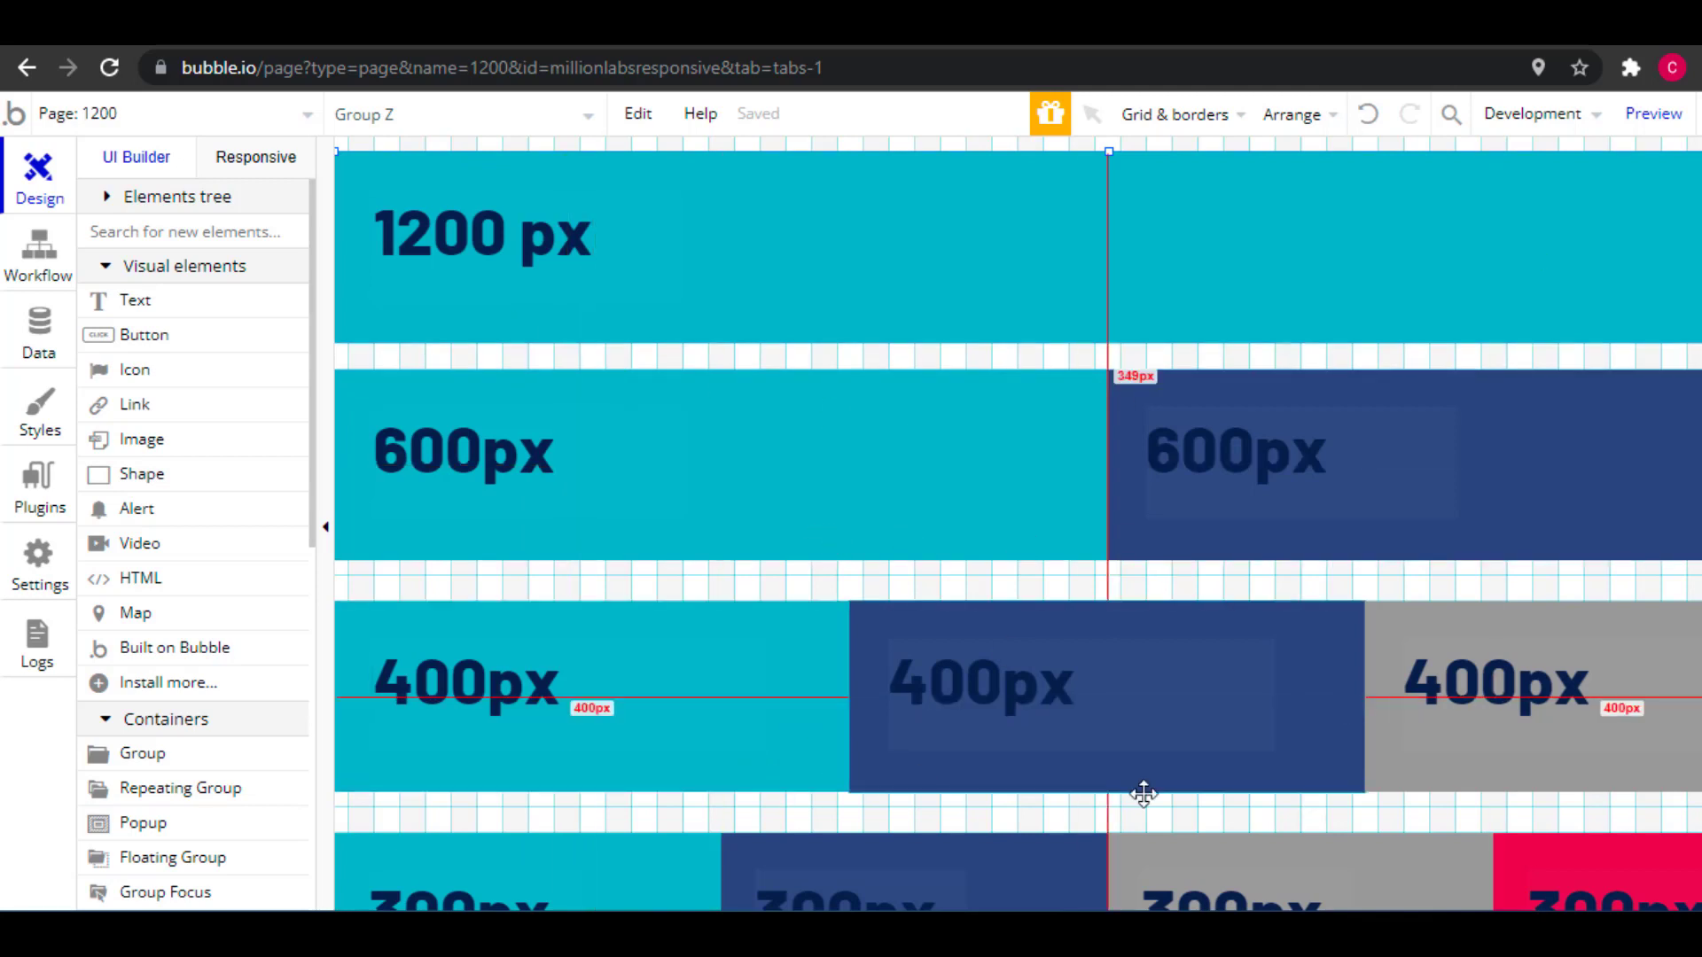
scroll(405, 565, "down", 5)
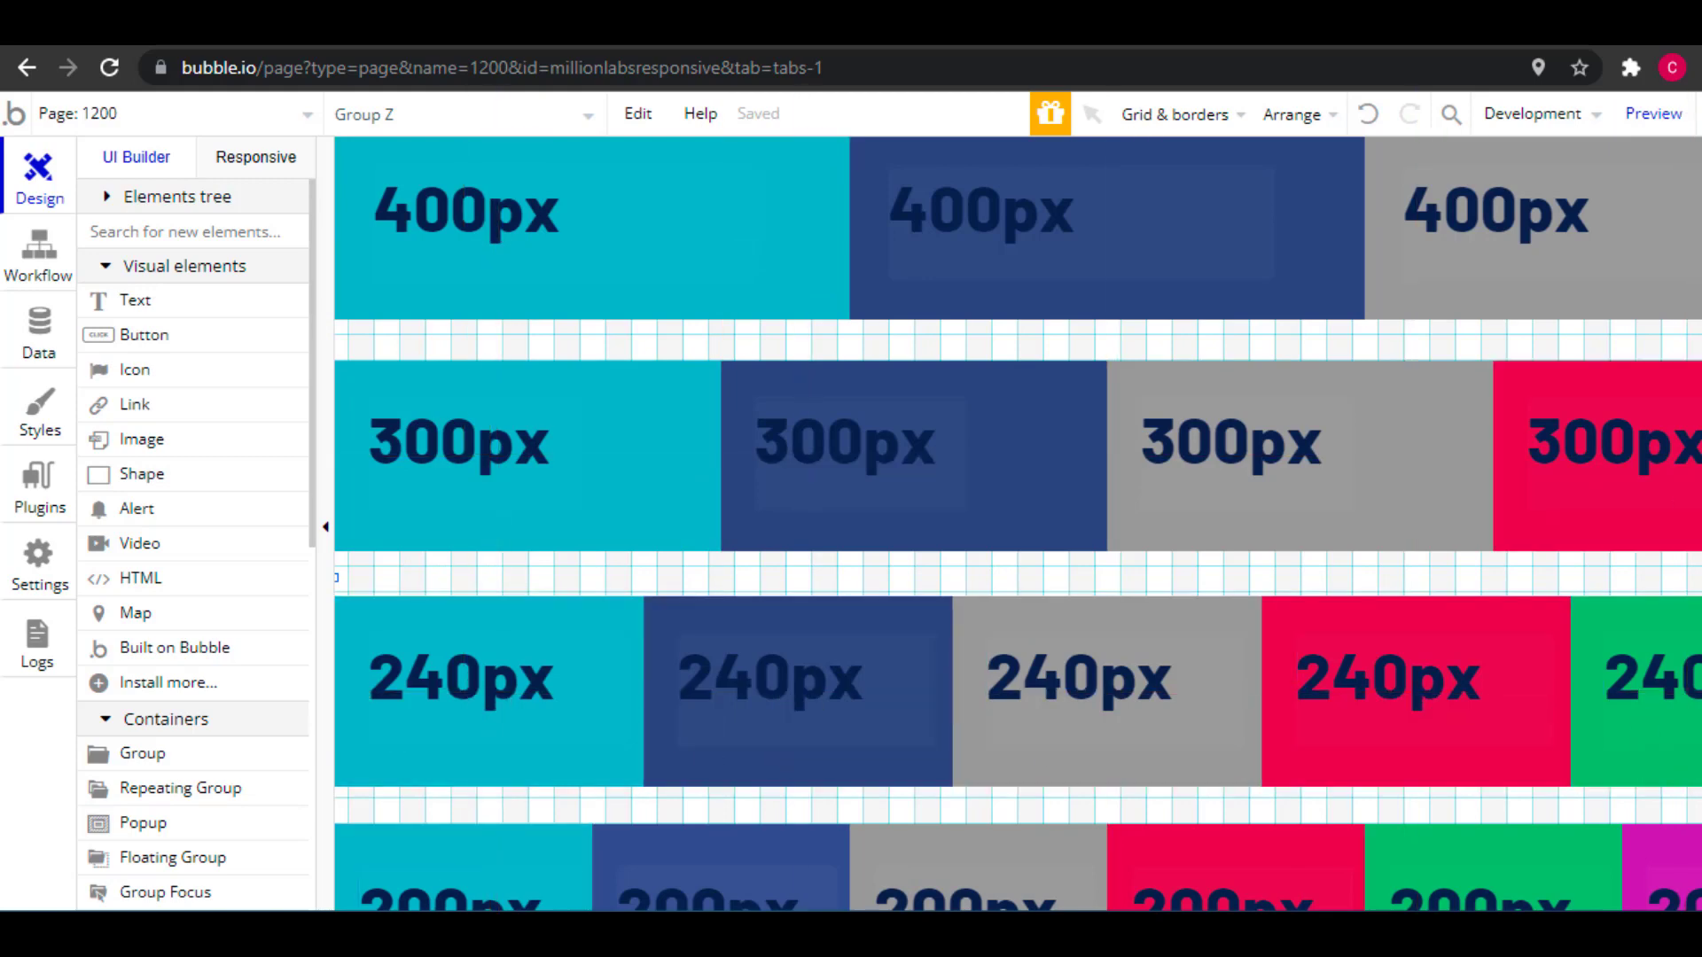
scroll(1660, 632, "down", 6)
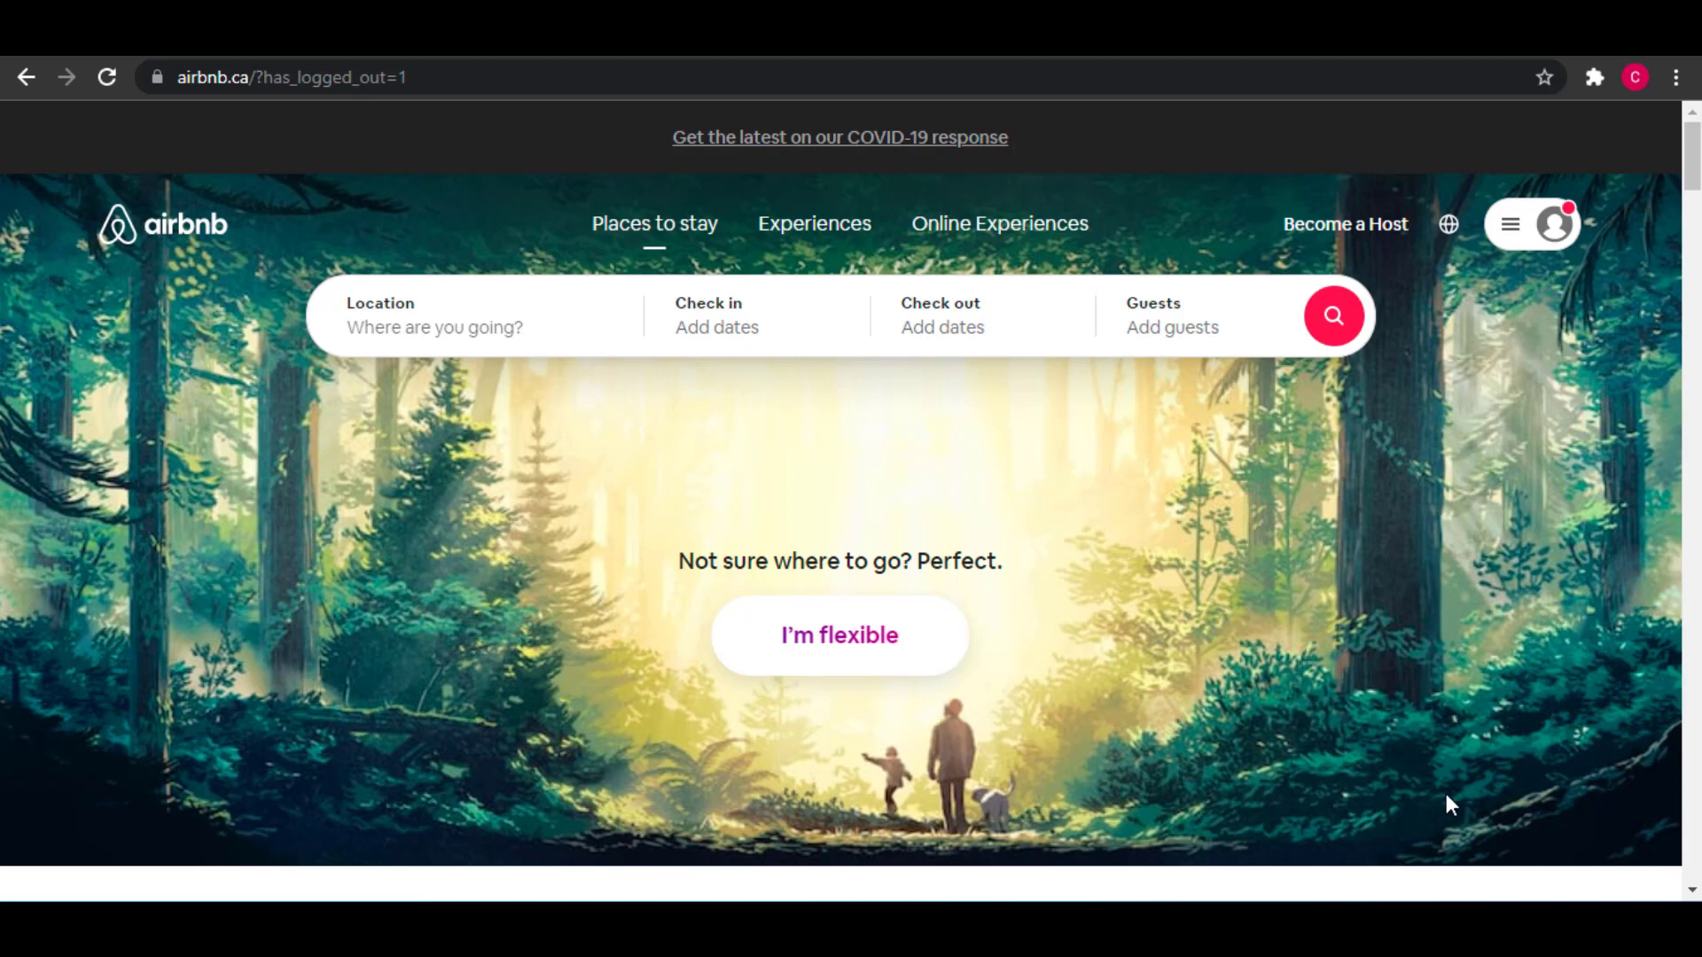
Step: Look through the Airbnb home page's layout down to the Explore nearby and Live anywhere sections
left_click_drag(1686, 154, 1684, 205)
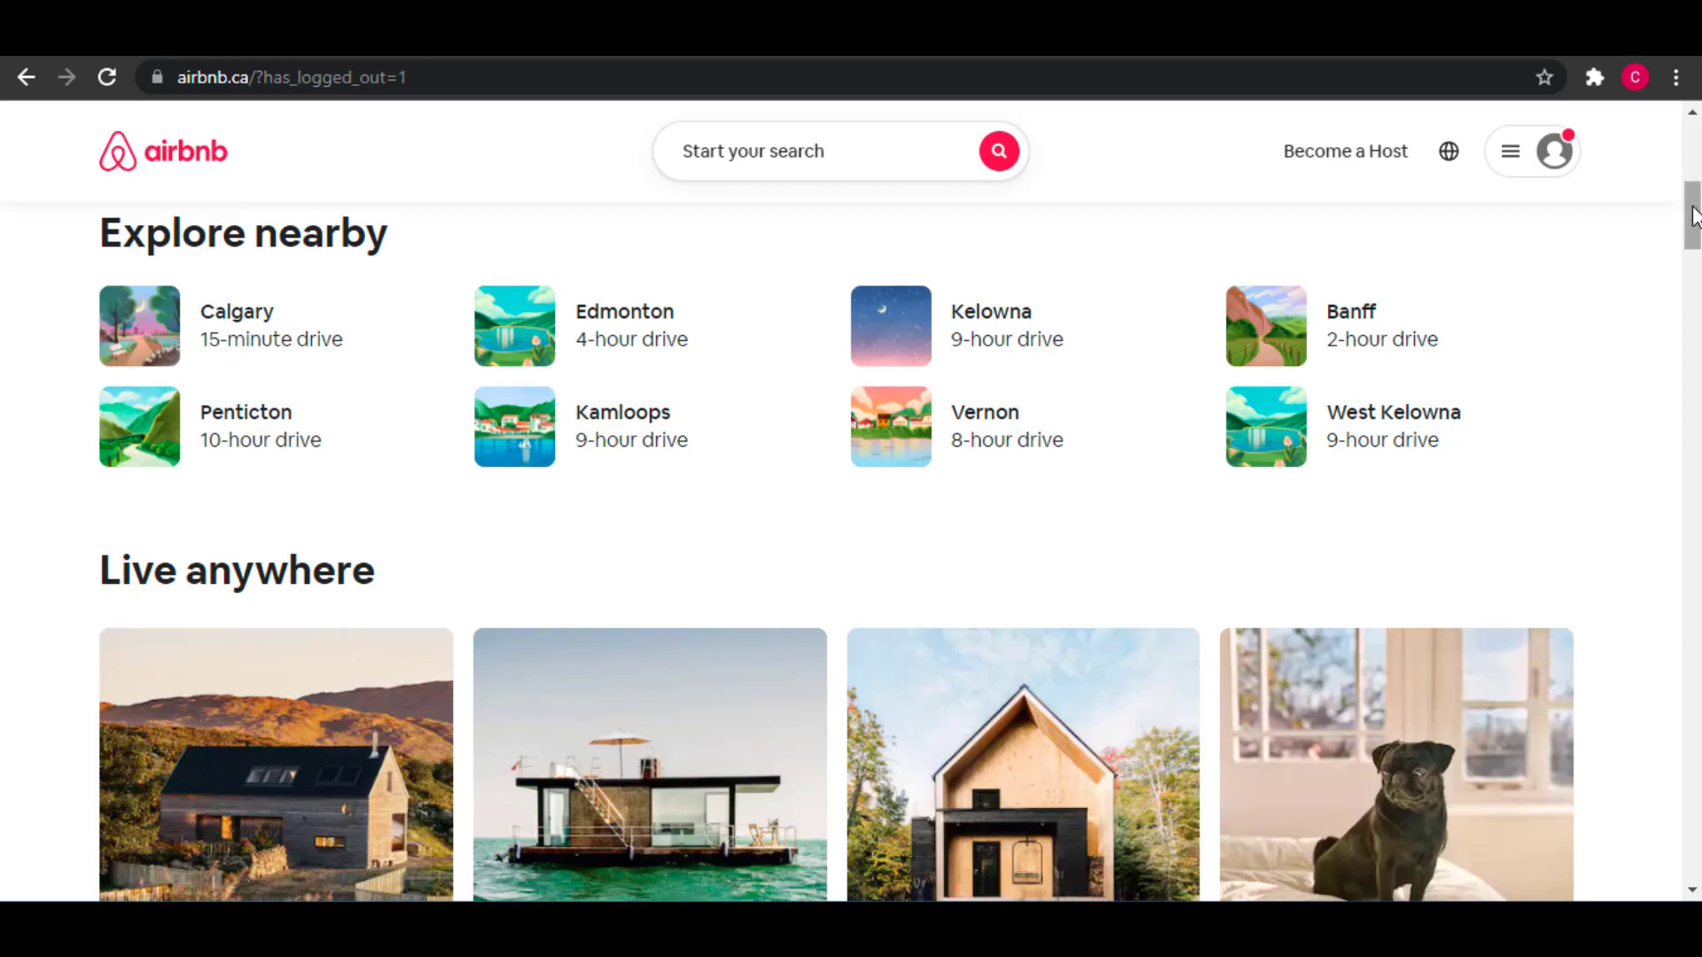
Step: Look through the rest of the Airbnb home page, from the Live anywhere cards past the hosting banner and things to do to the page end
scroll(1682, 221, "down", 4)
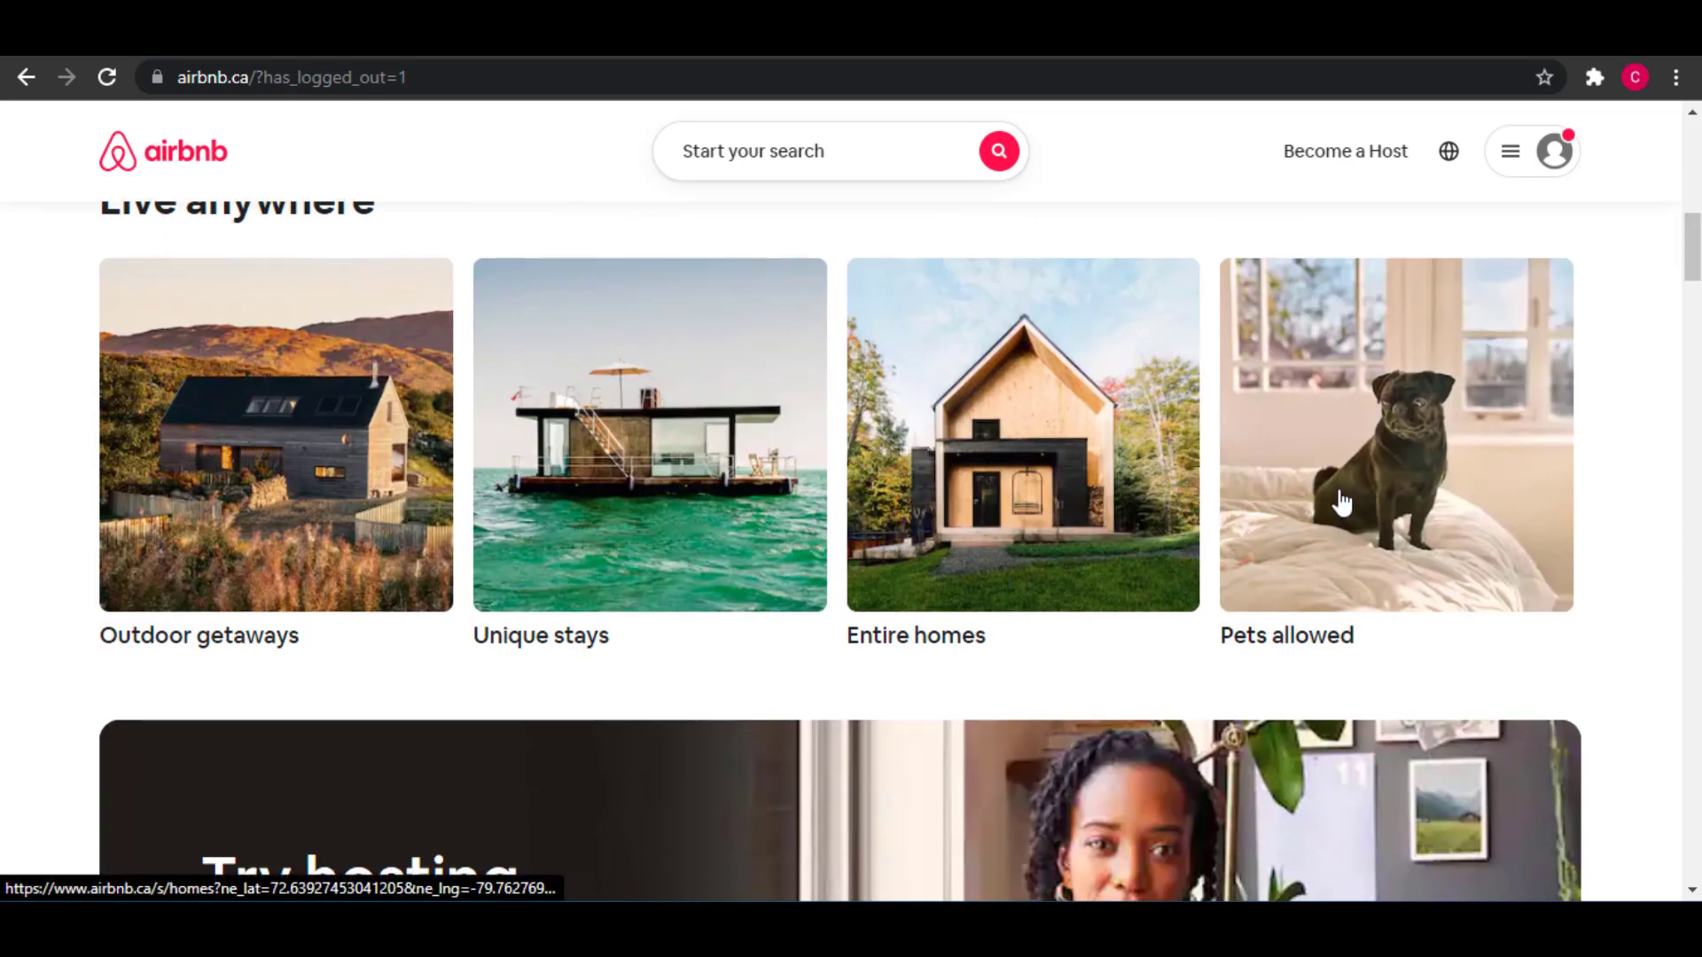
scroll(143, 577, "down", 4)
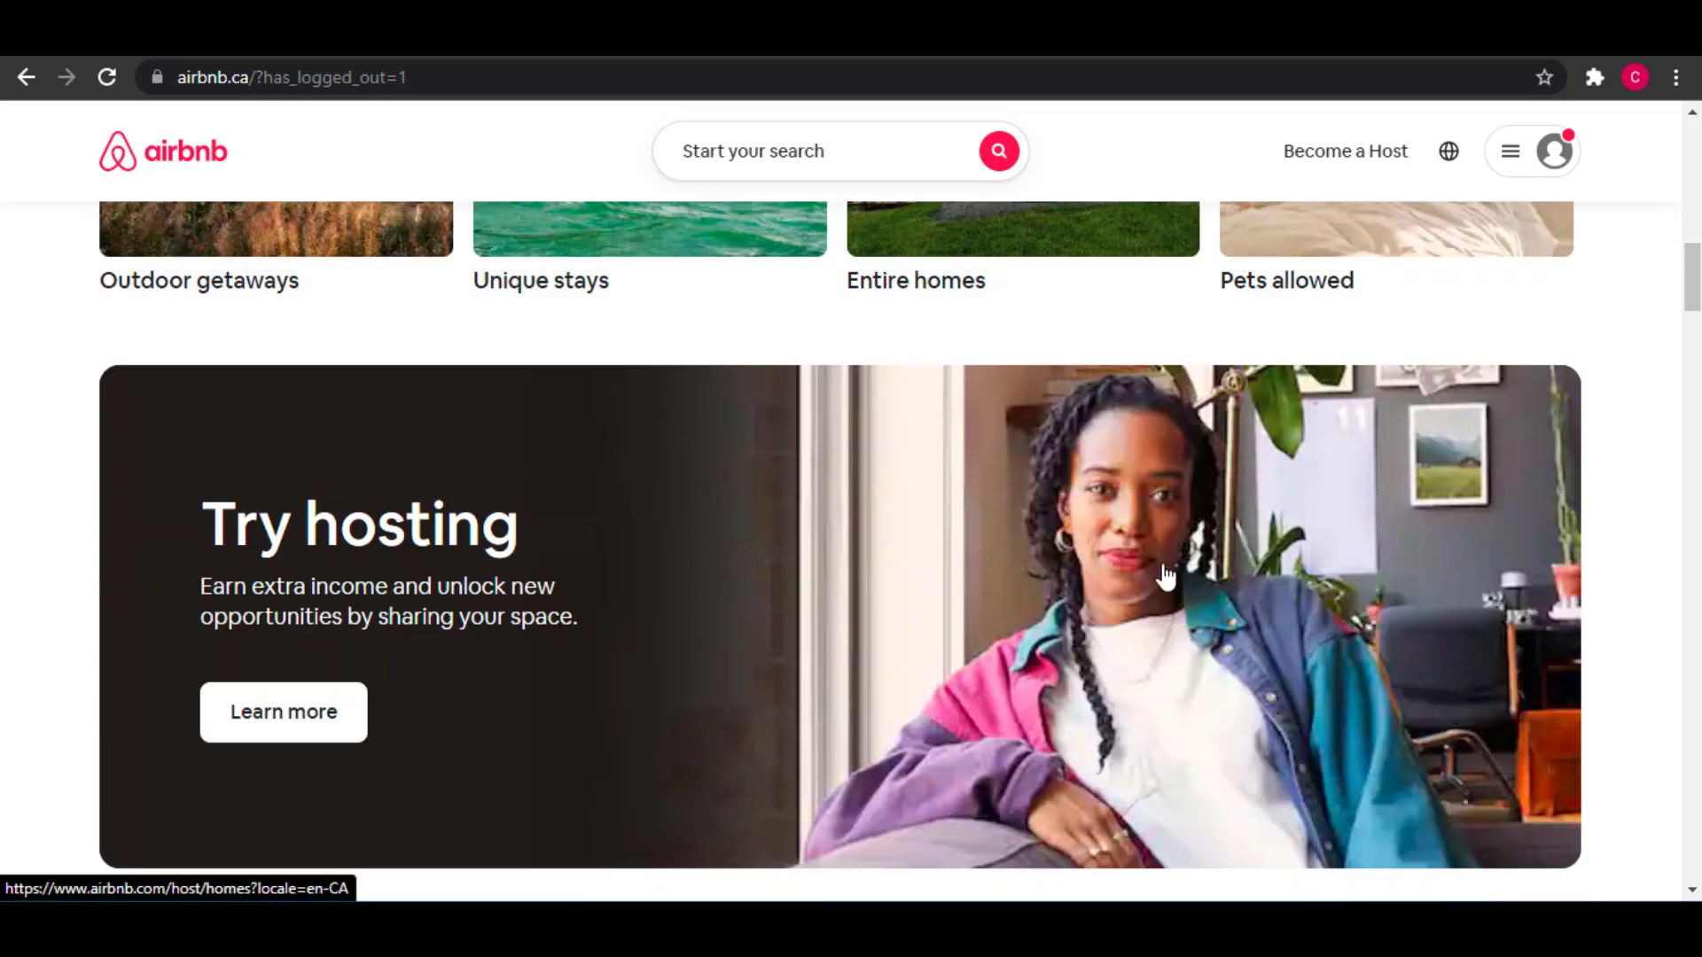
left_click_drag(1691, 274, 1693, 346)
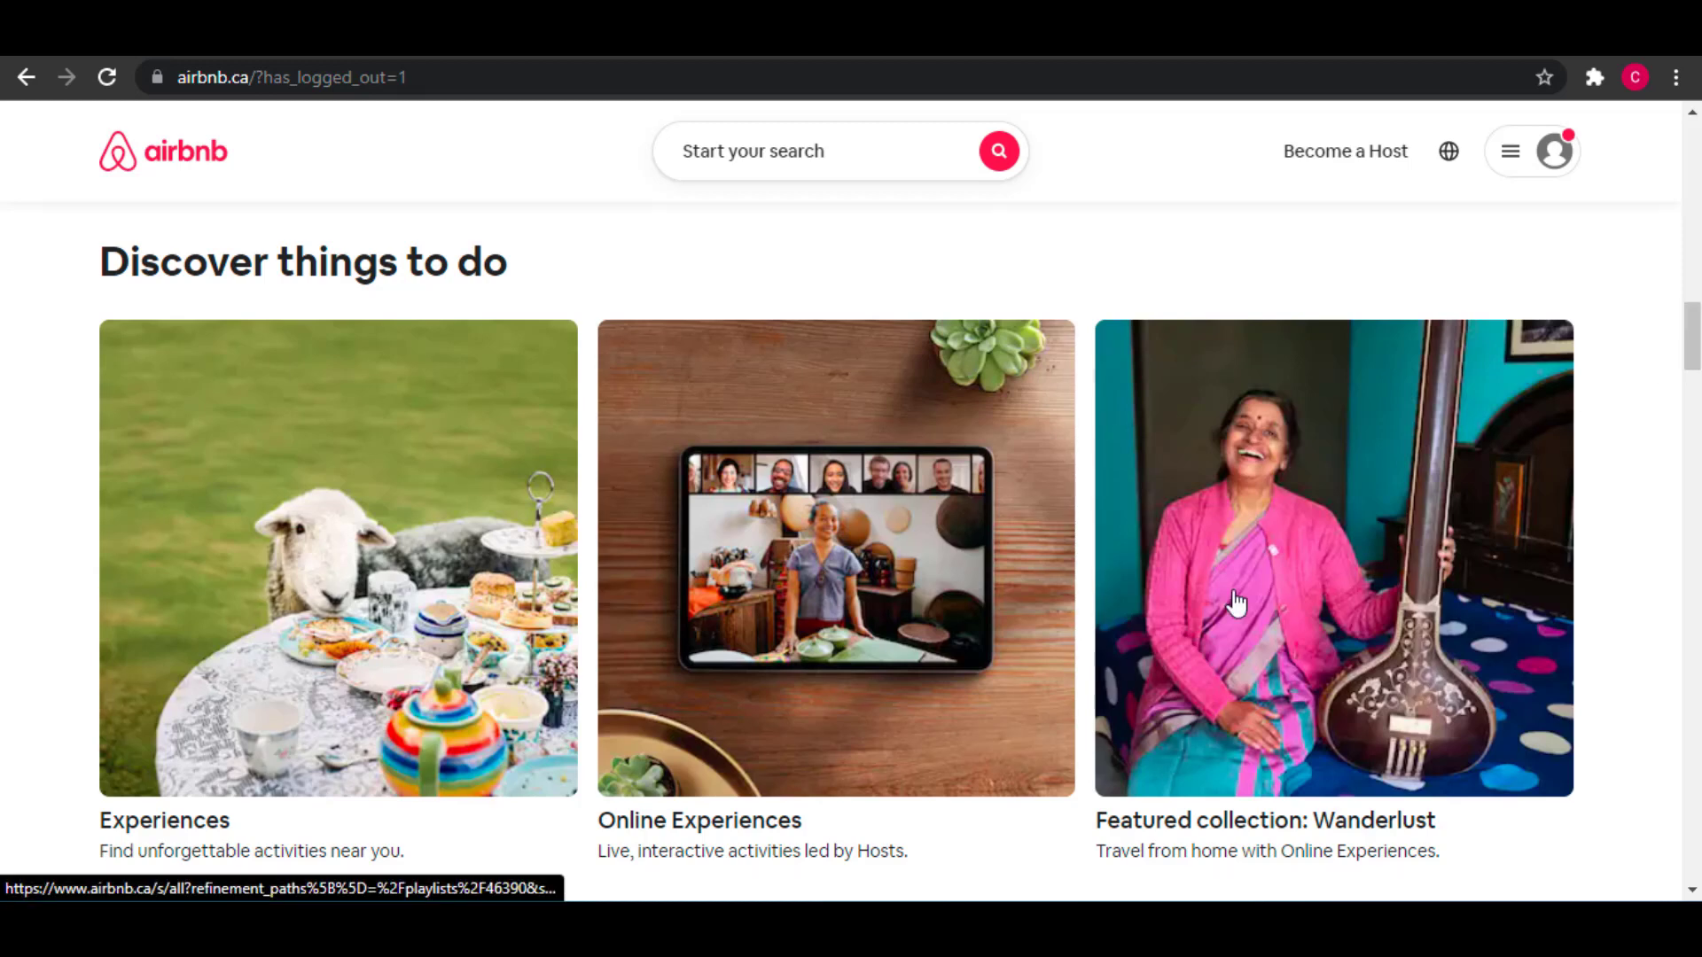
left_click_drag(1685, 342, 1685, 400)
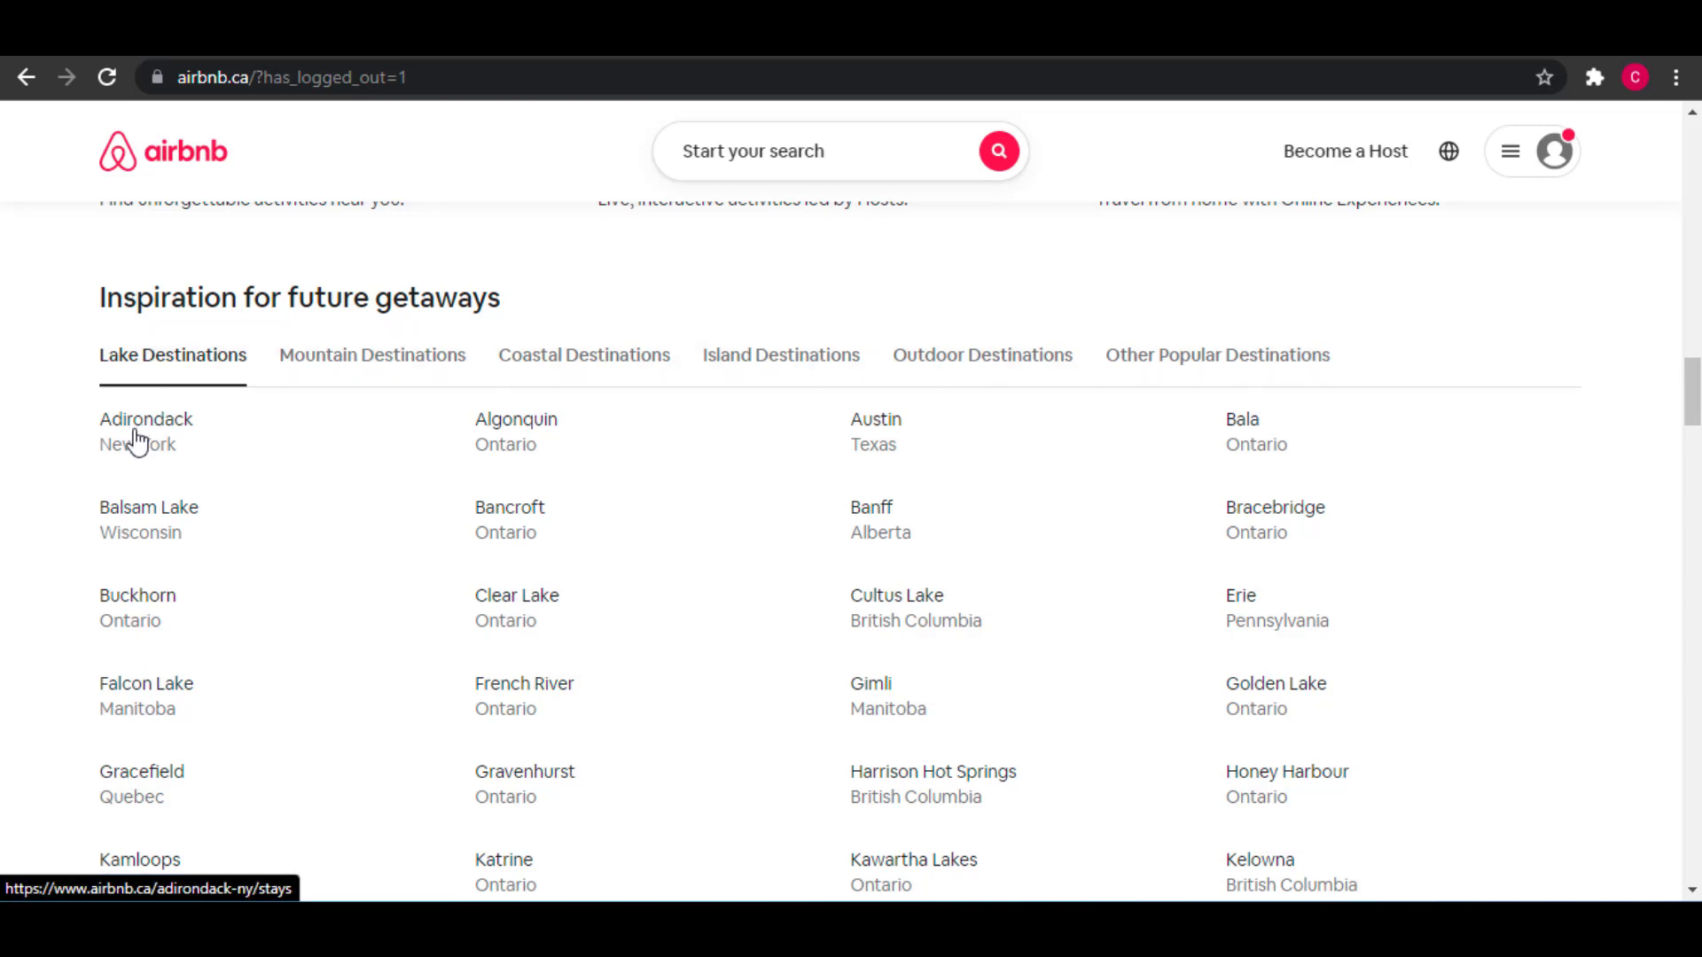
mouse_move(1693, 395)
left_mouse_down()
mouse_move(1693, 468)
mouse_move(1693, 394)
left_mouse_up()
key("End")
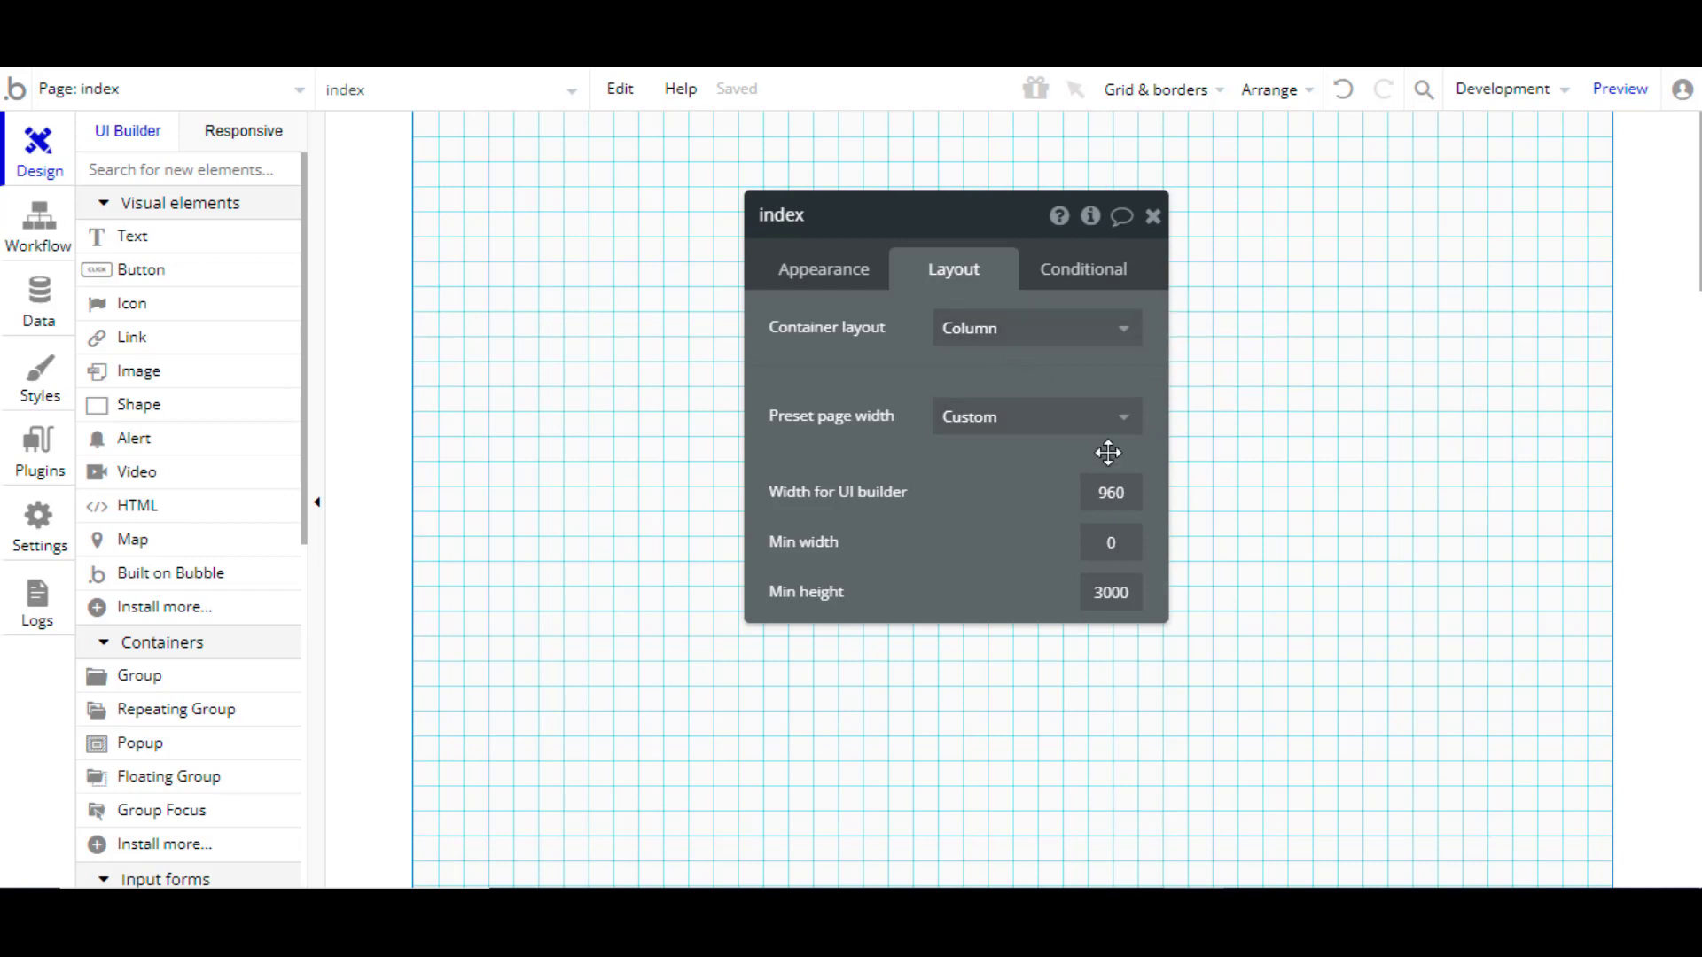
Step: Try the Full width, Centered and Mobile preset page widths on the index page
left_click(1064, 429)
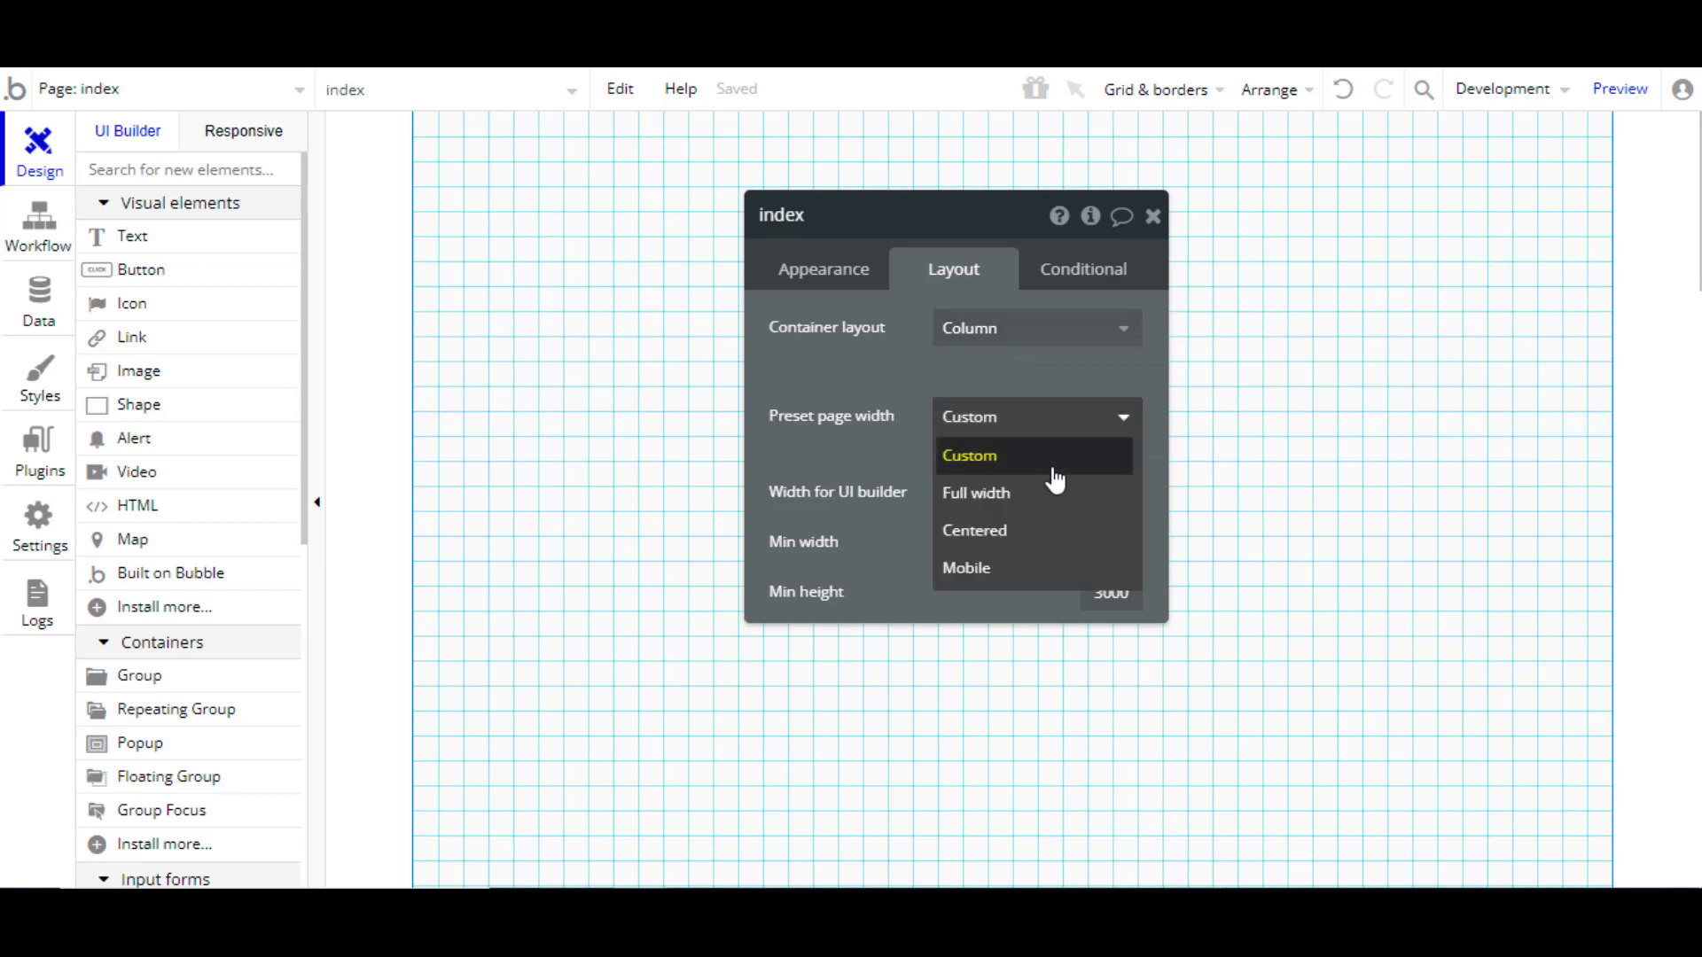
left_click(1045, 490)
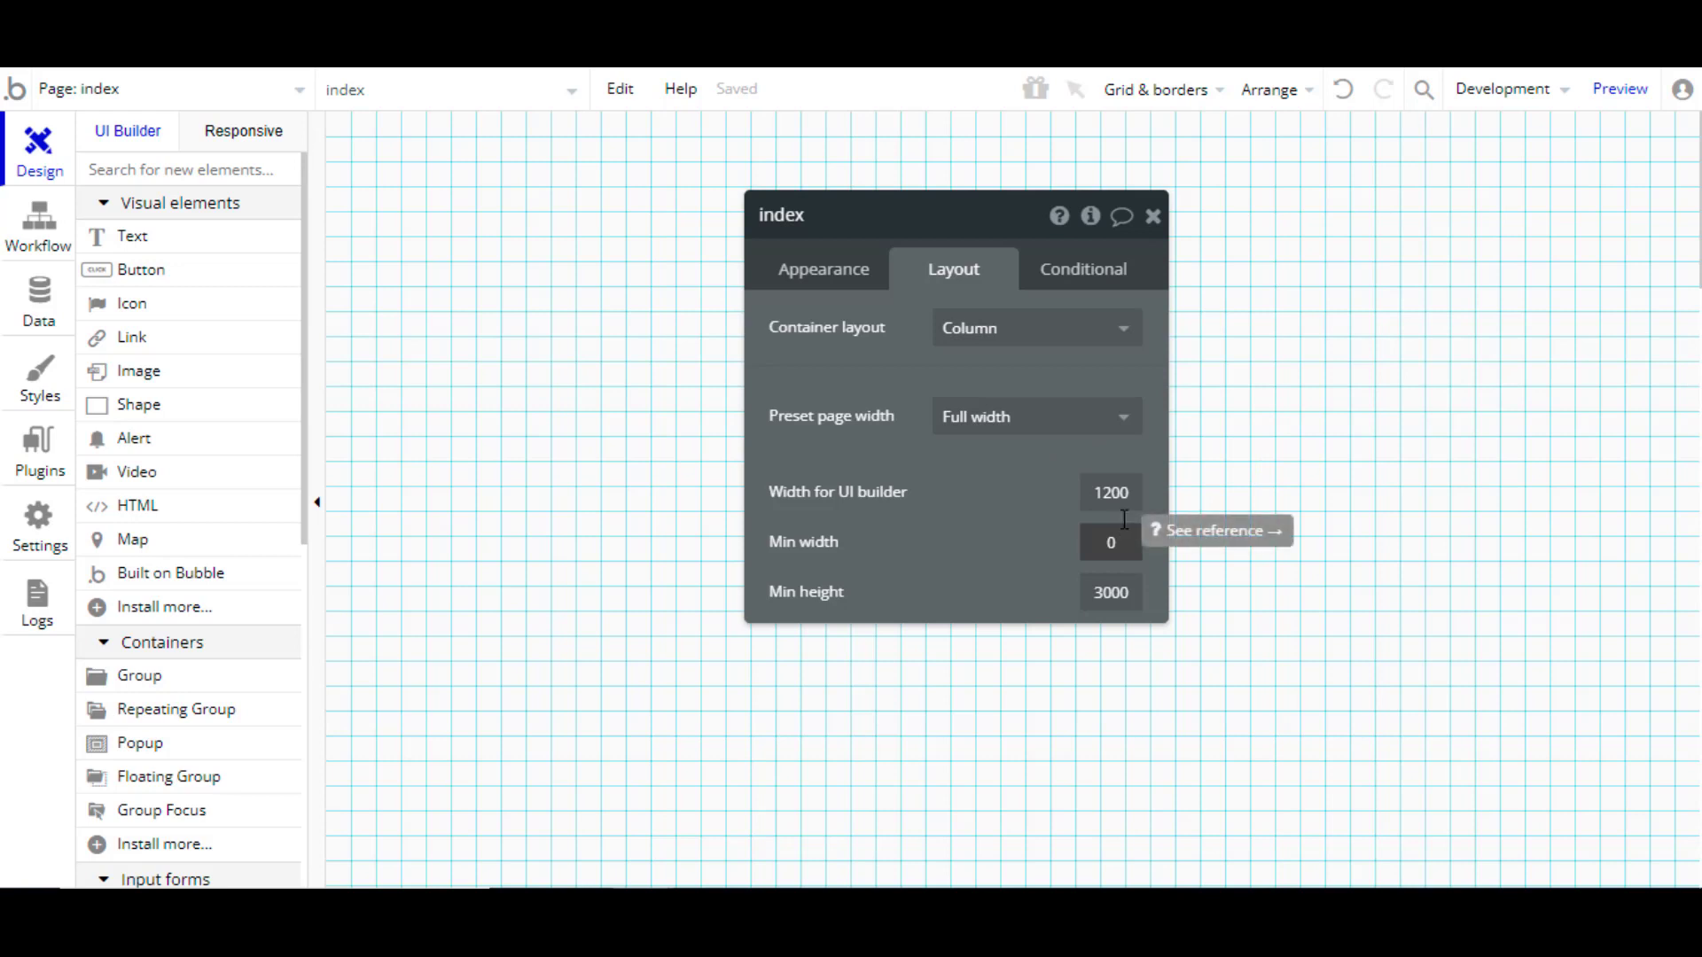
left_click(1113, 414)
left_click(1053, 534)
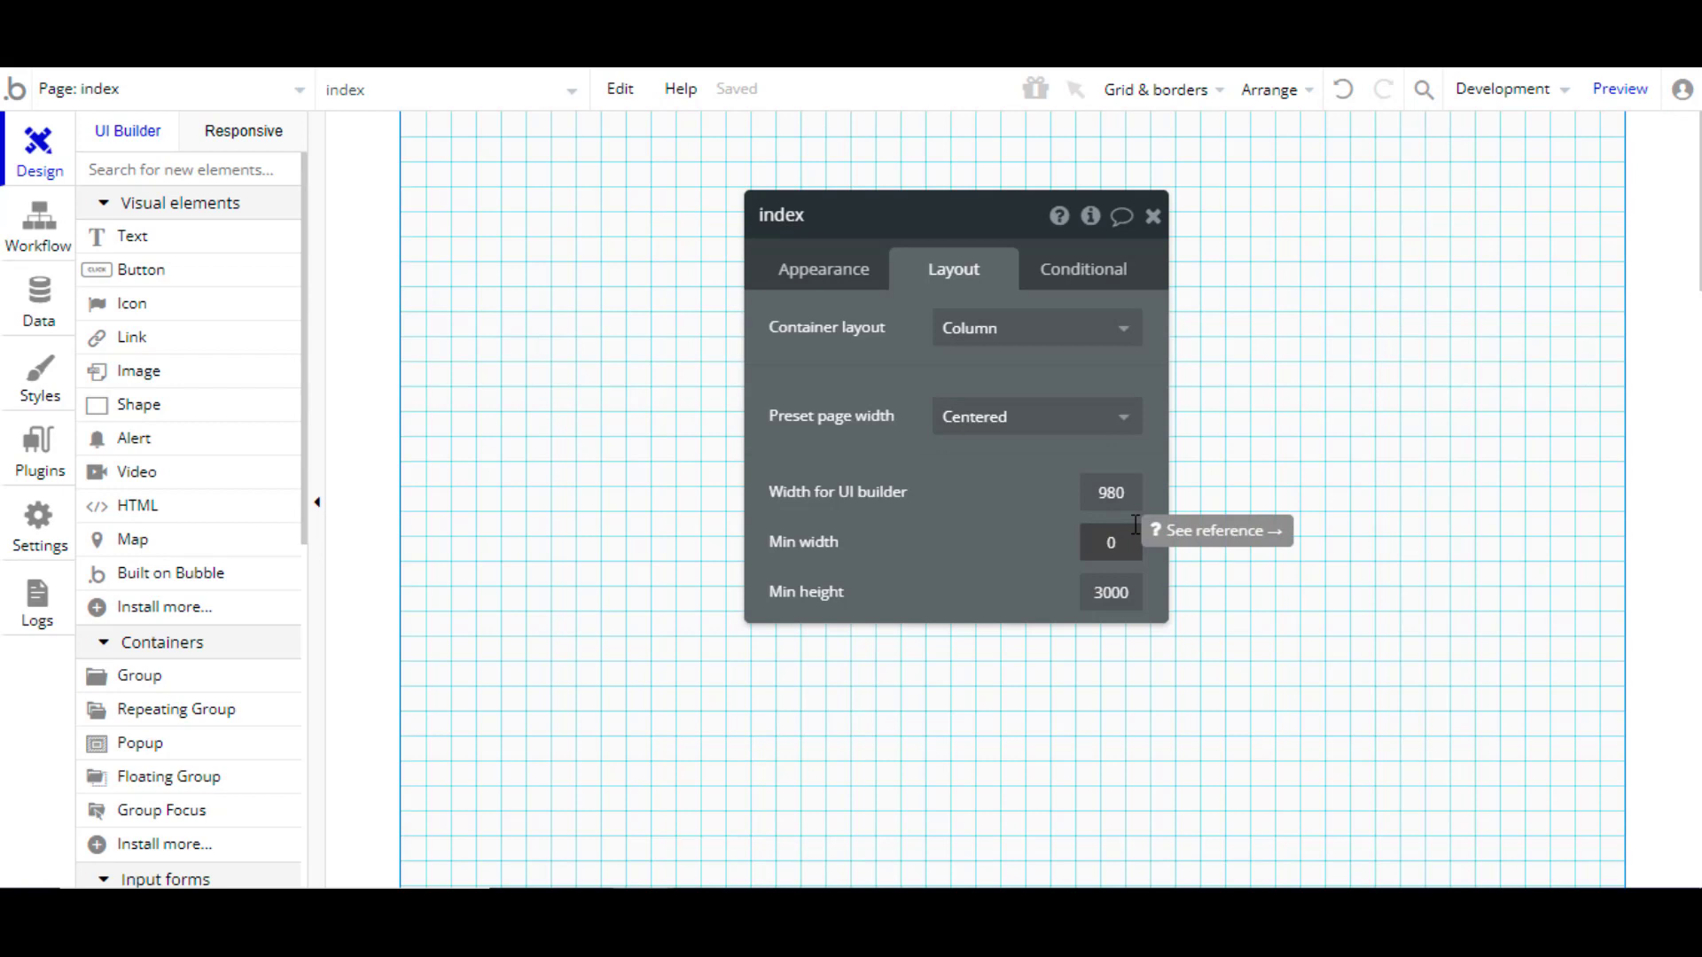
left_click(1124, 415)
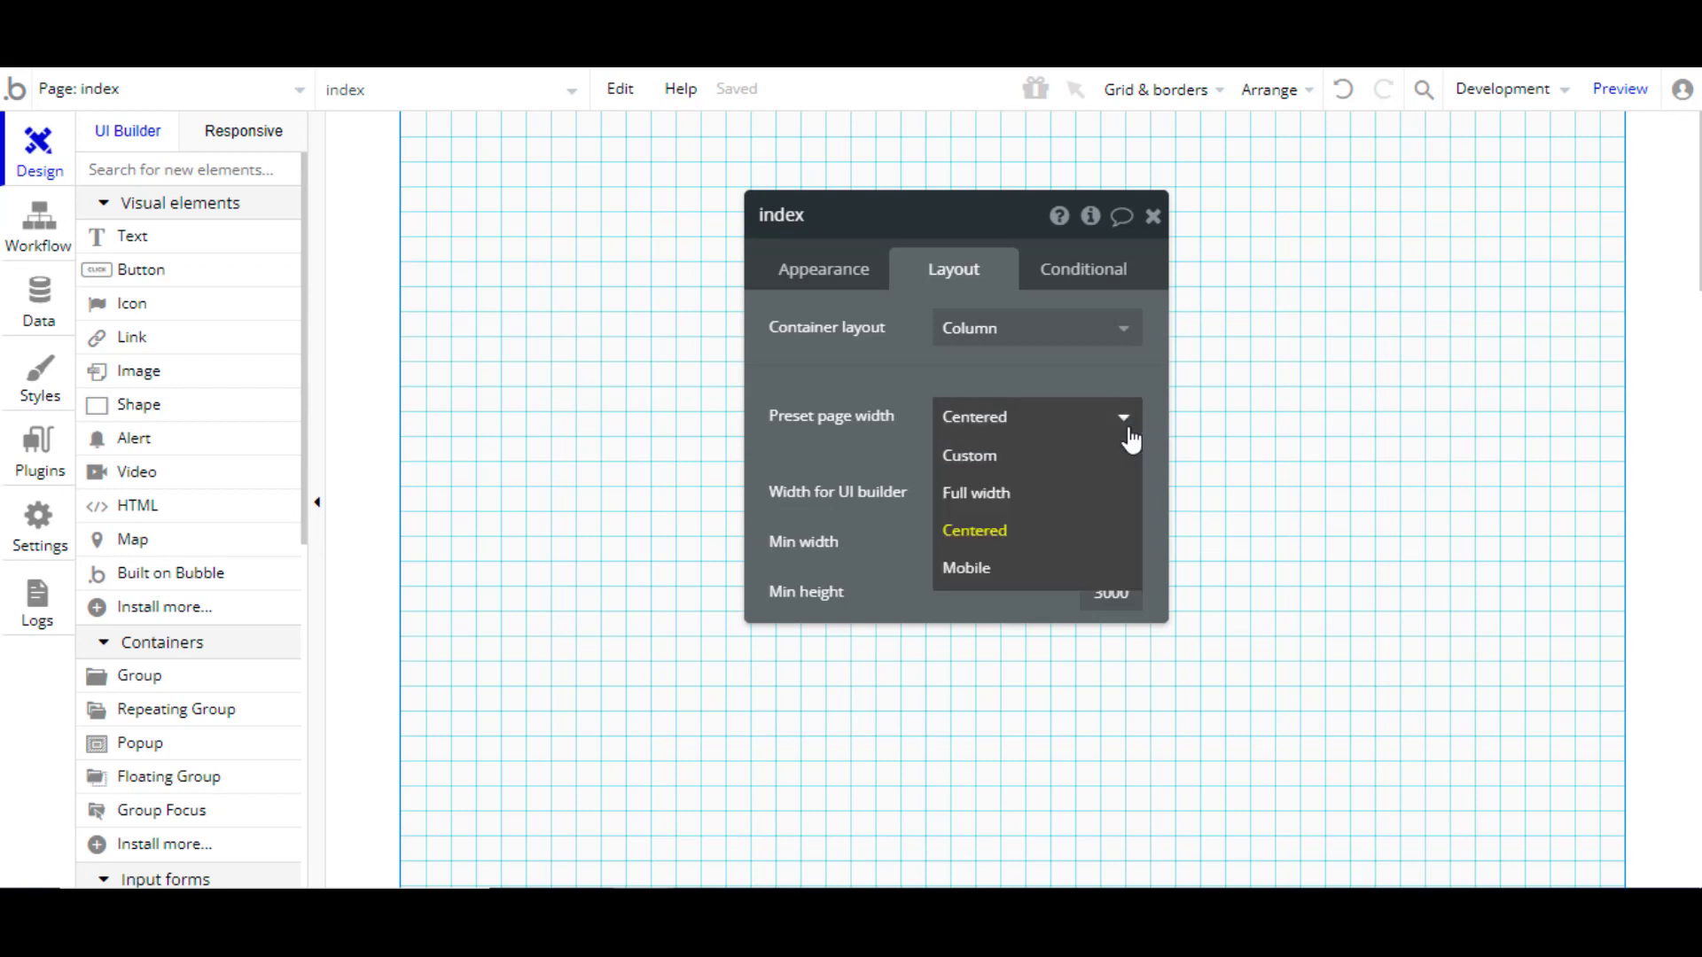
left_click(1055, 571)
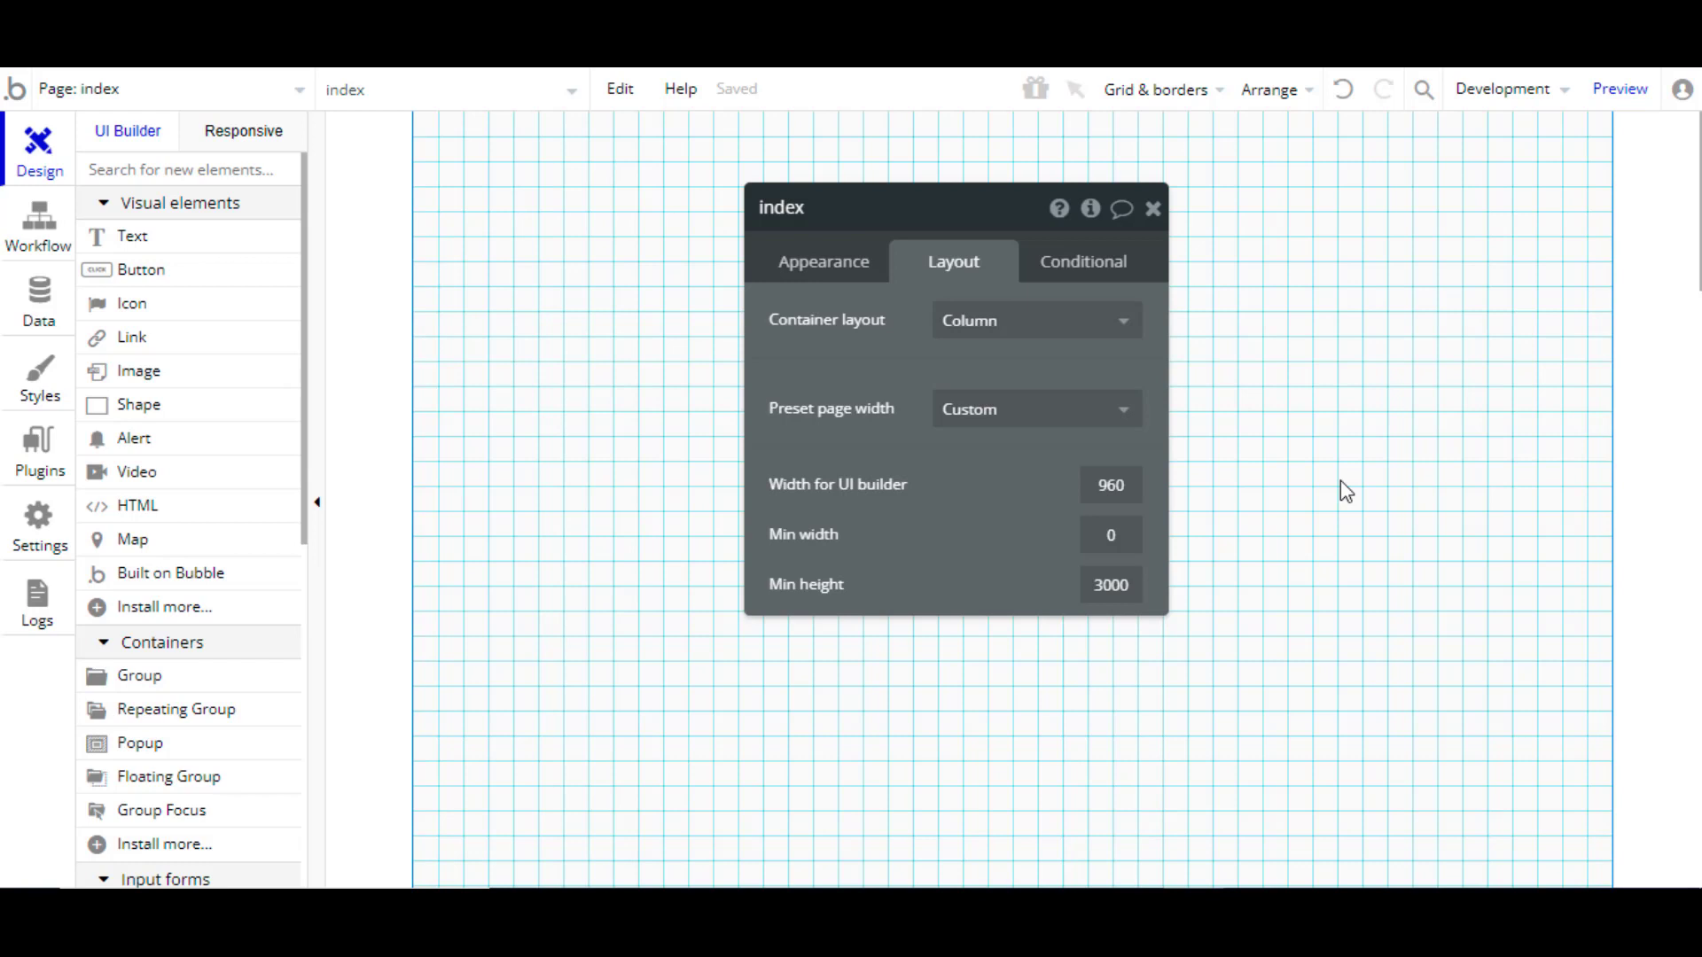
Step: Set the index page's minimum width to 320
left_click(1127, 537)
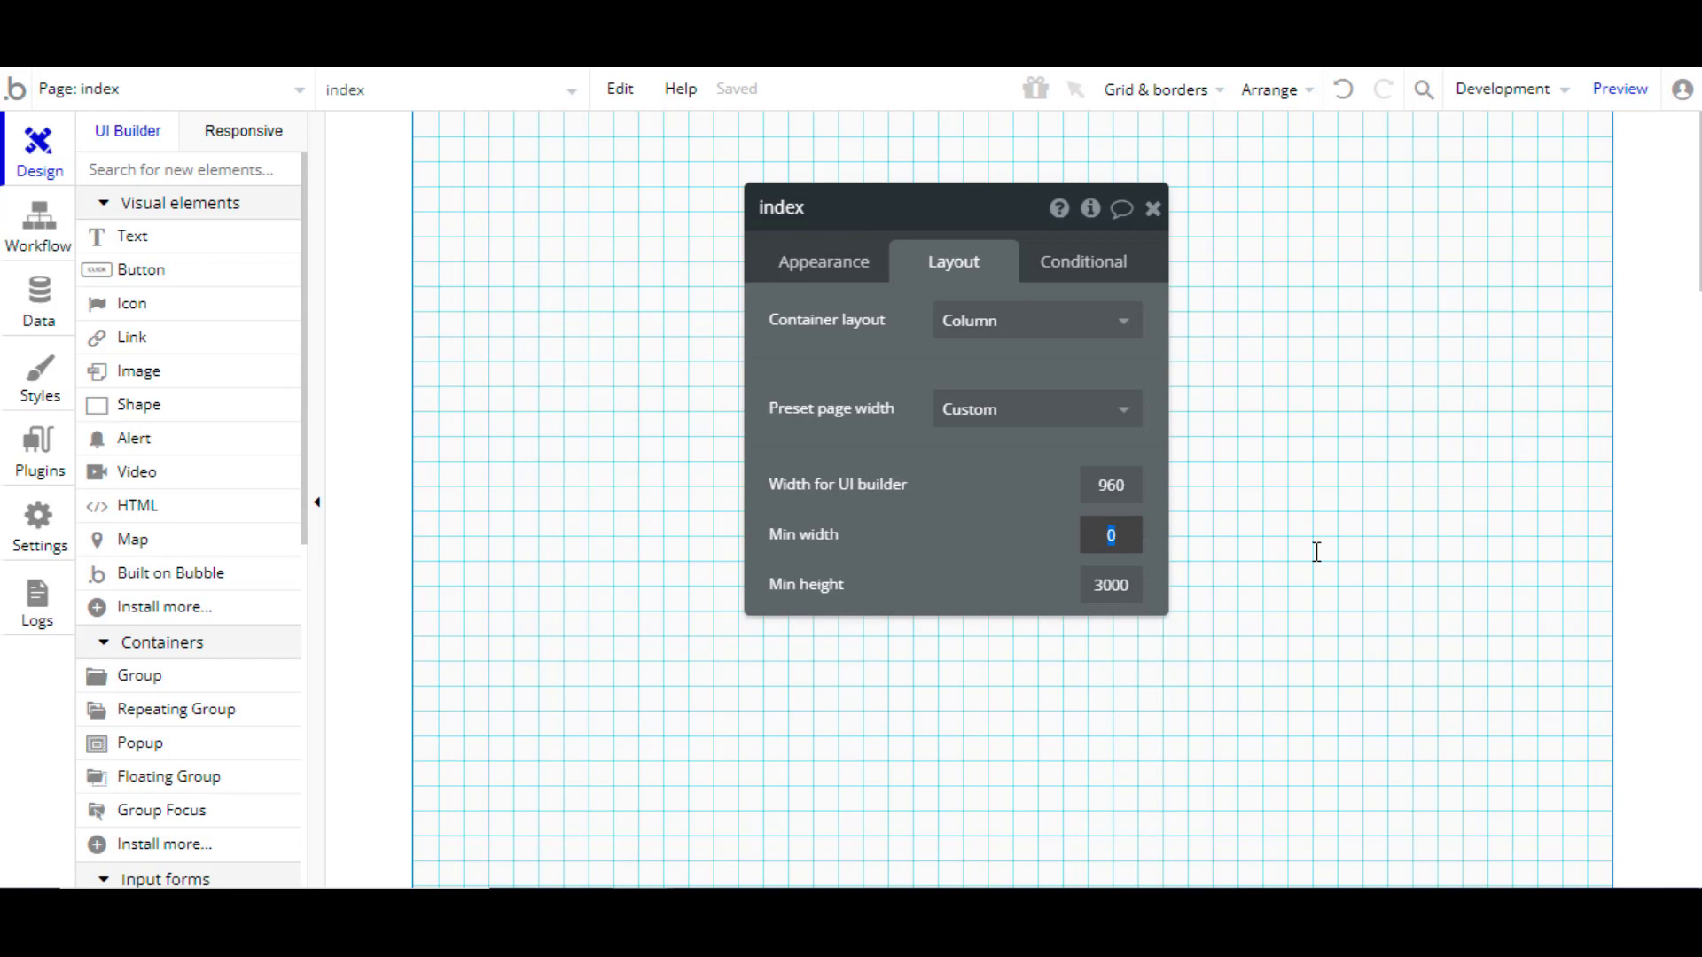
type("320")
left_click(1226, 537)
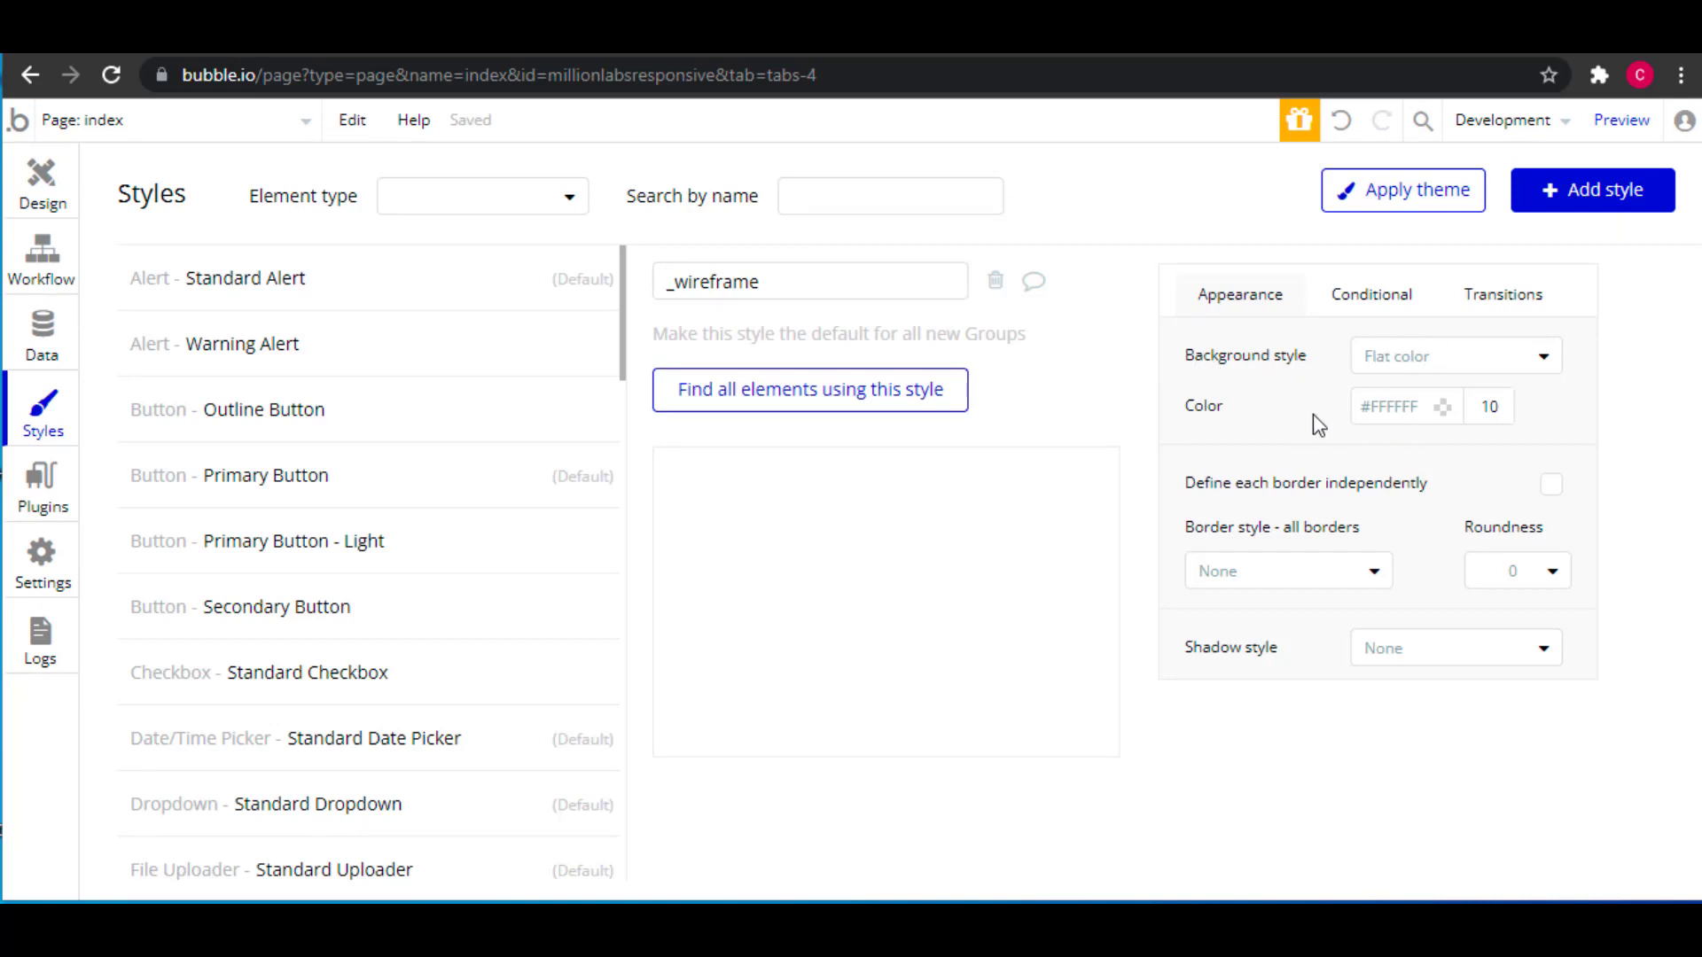
Step: Give the _wireframe group style the pink background color #F02BE6 and a solid border on all sides
left_click(1442, 406)
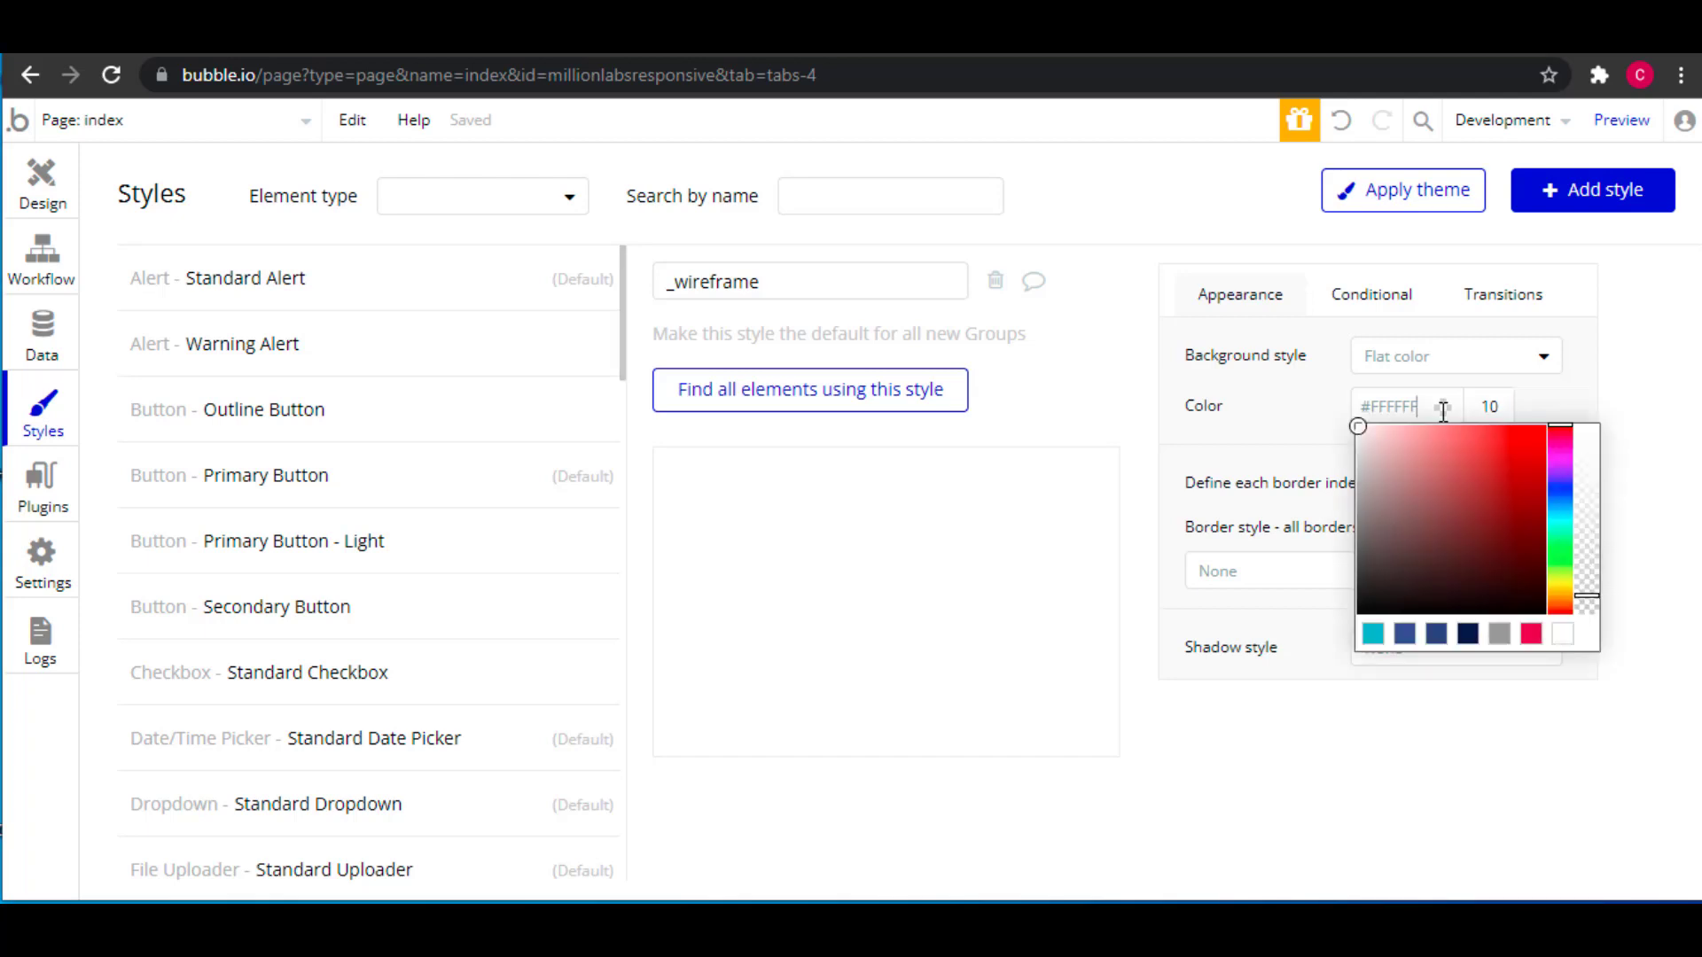
left_click(1560, 454)
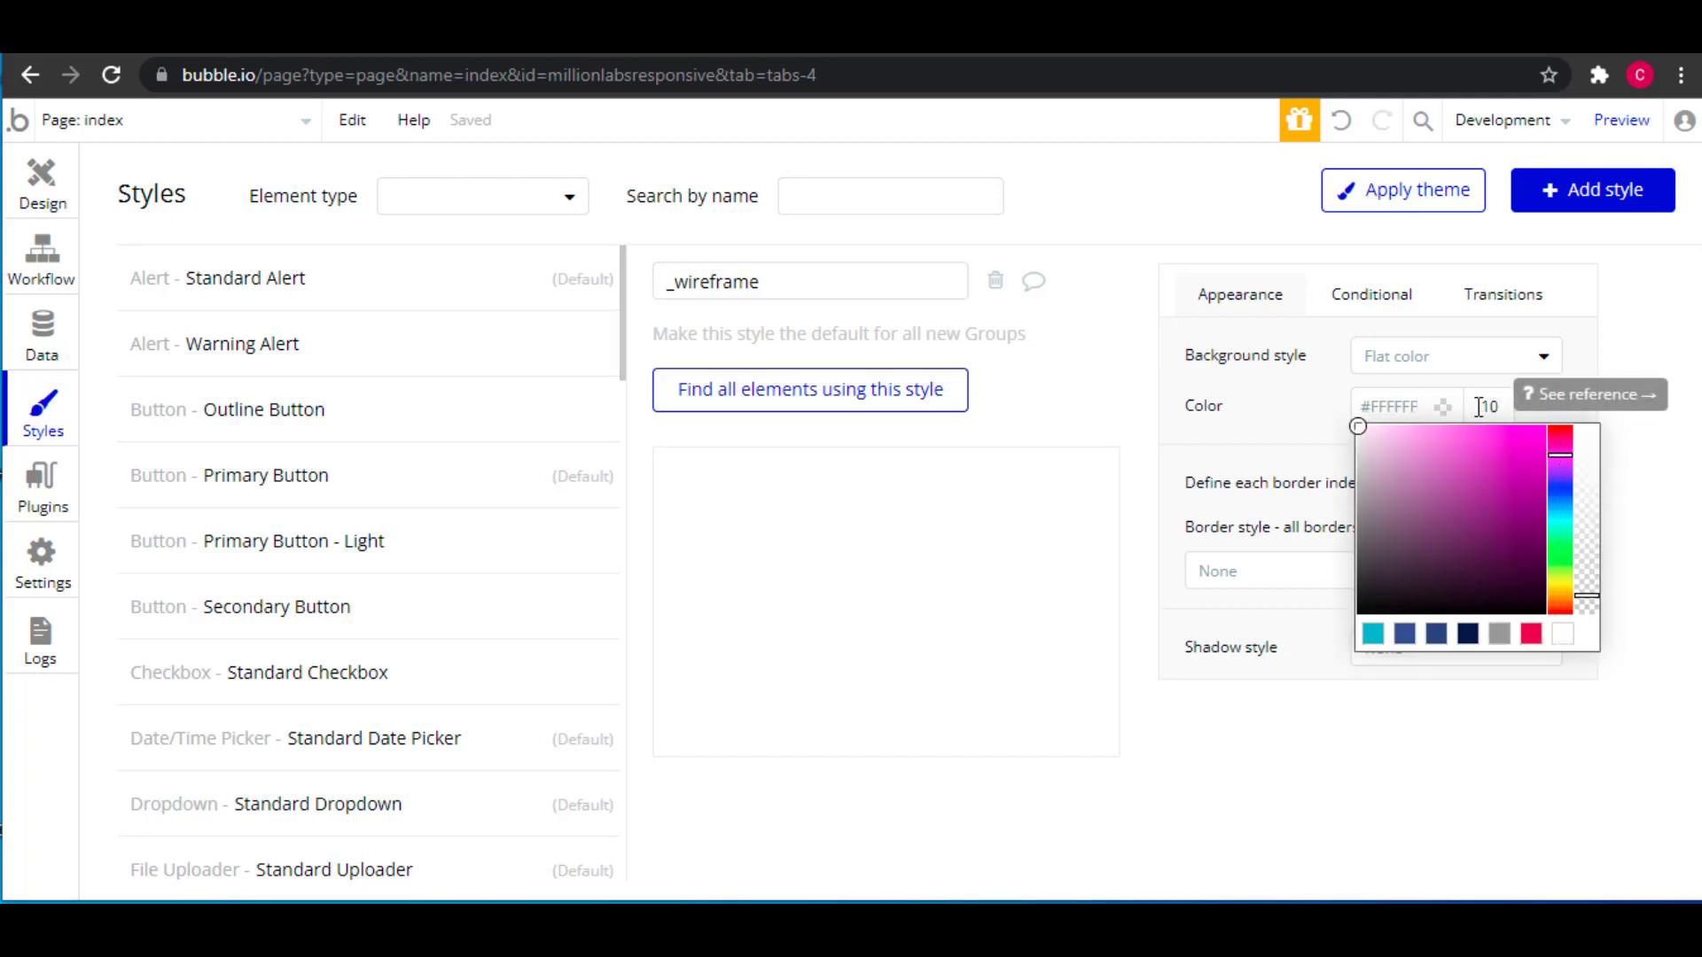
left_click(1513, 438)
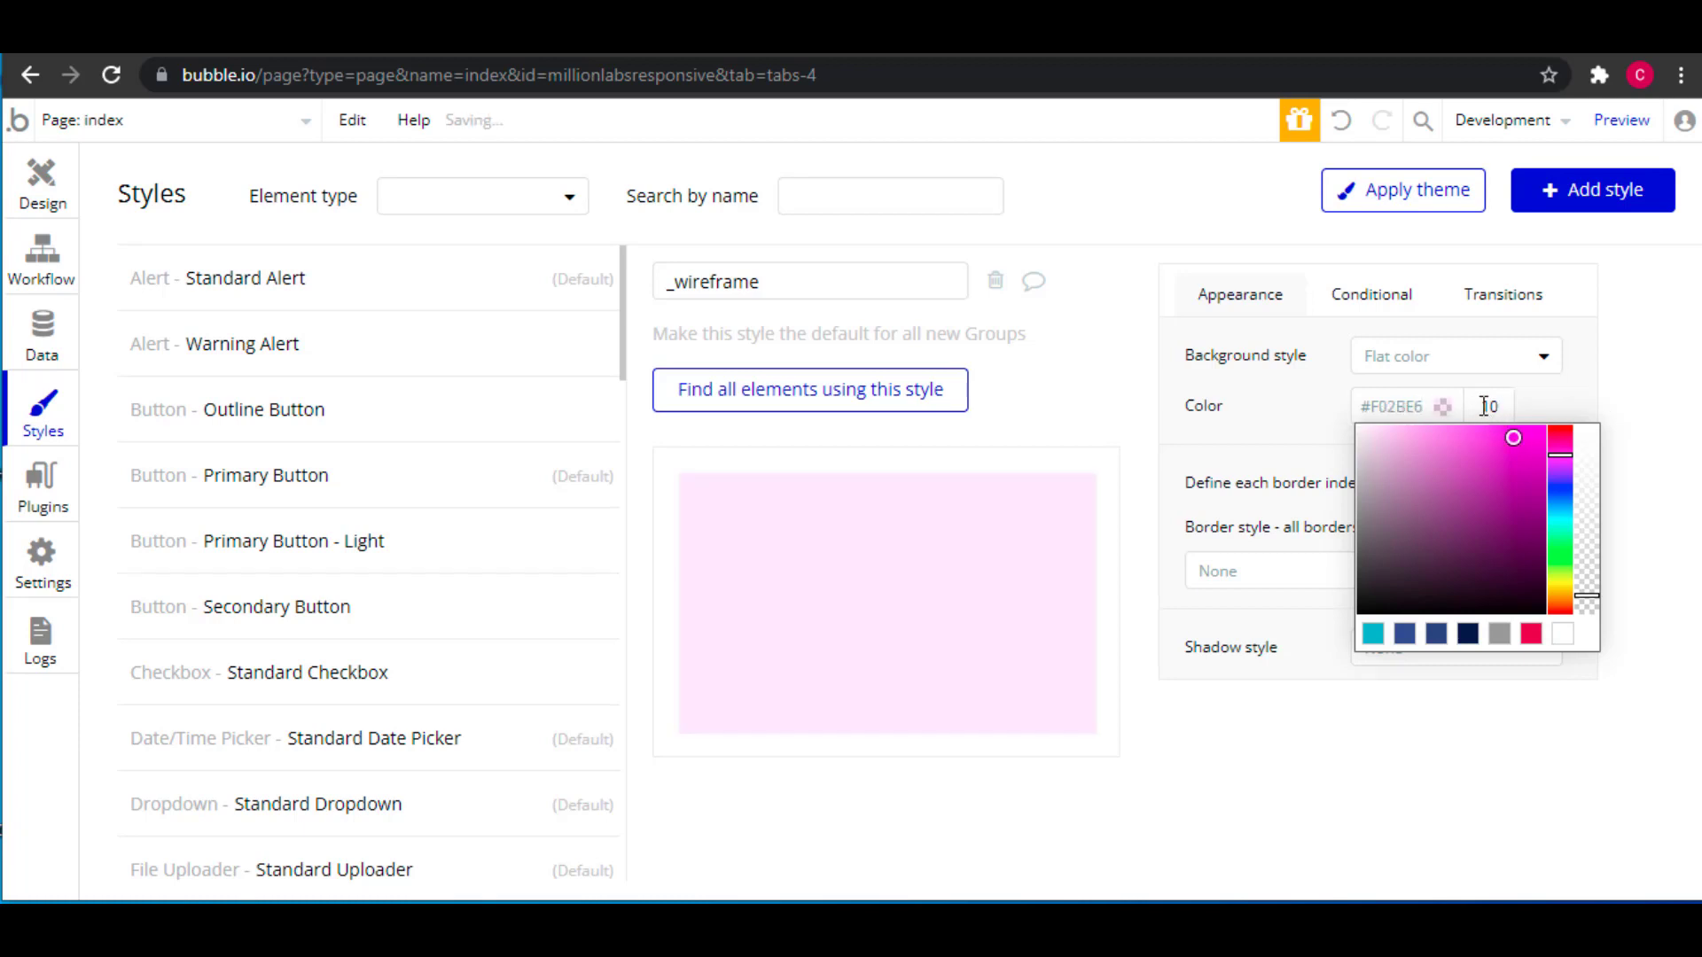
left_click(1506, 405)
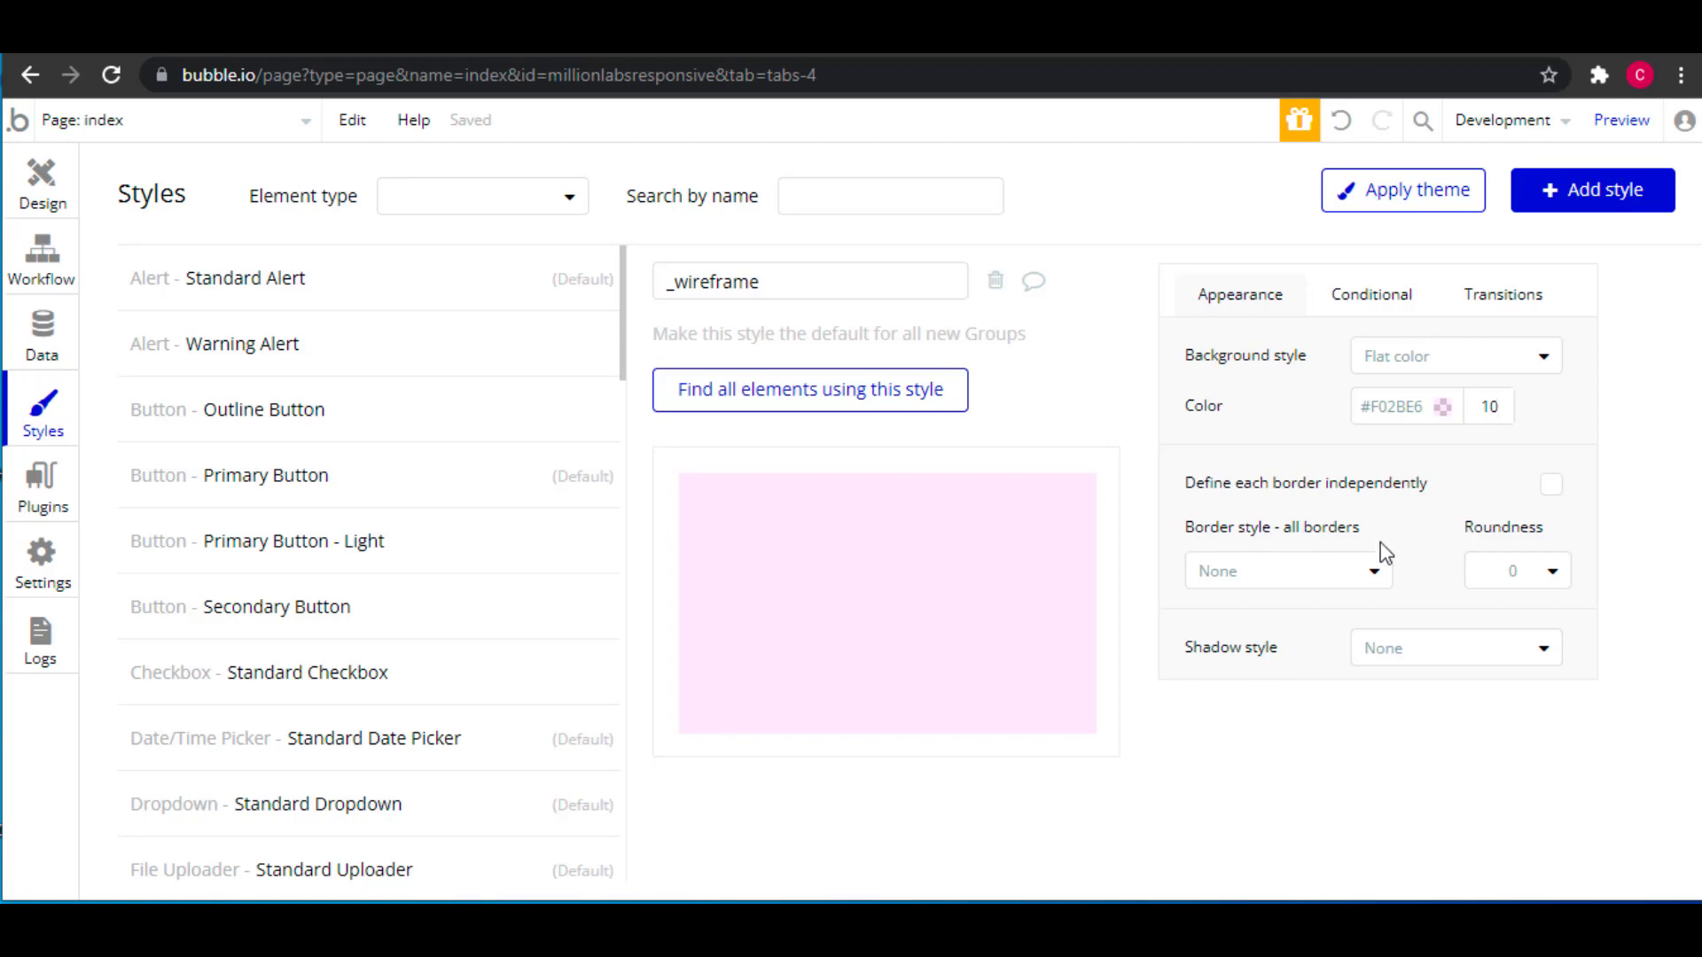
left_click(1376, 574)
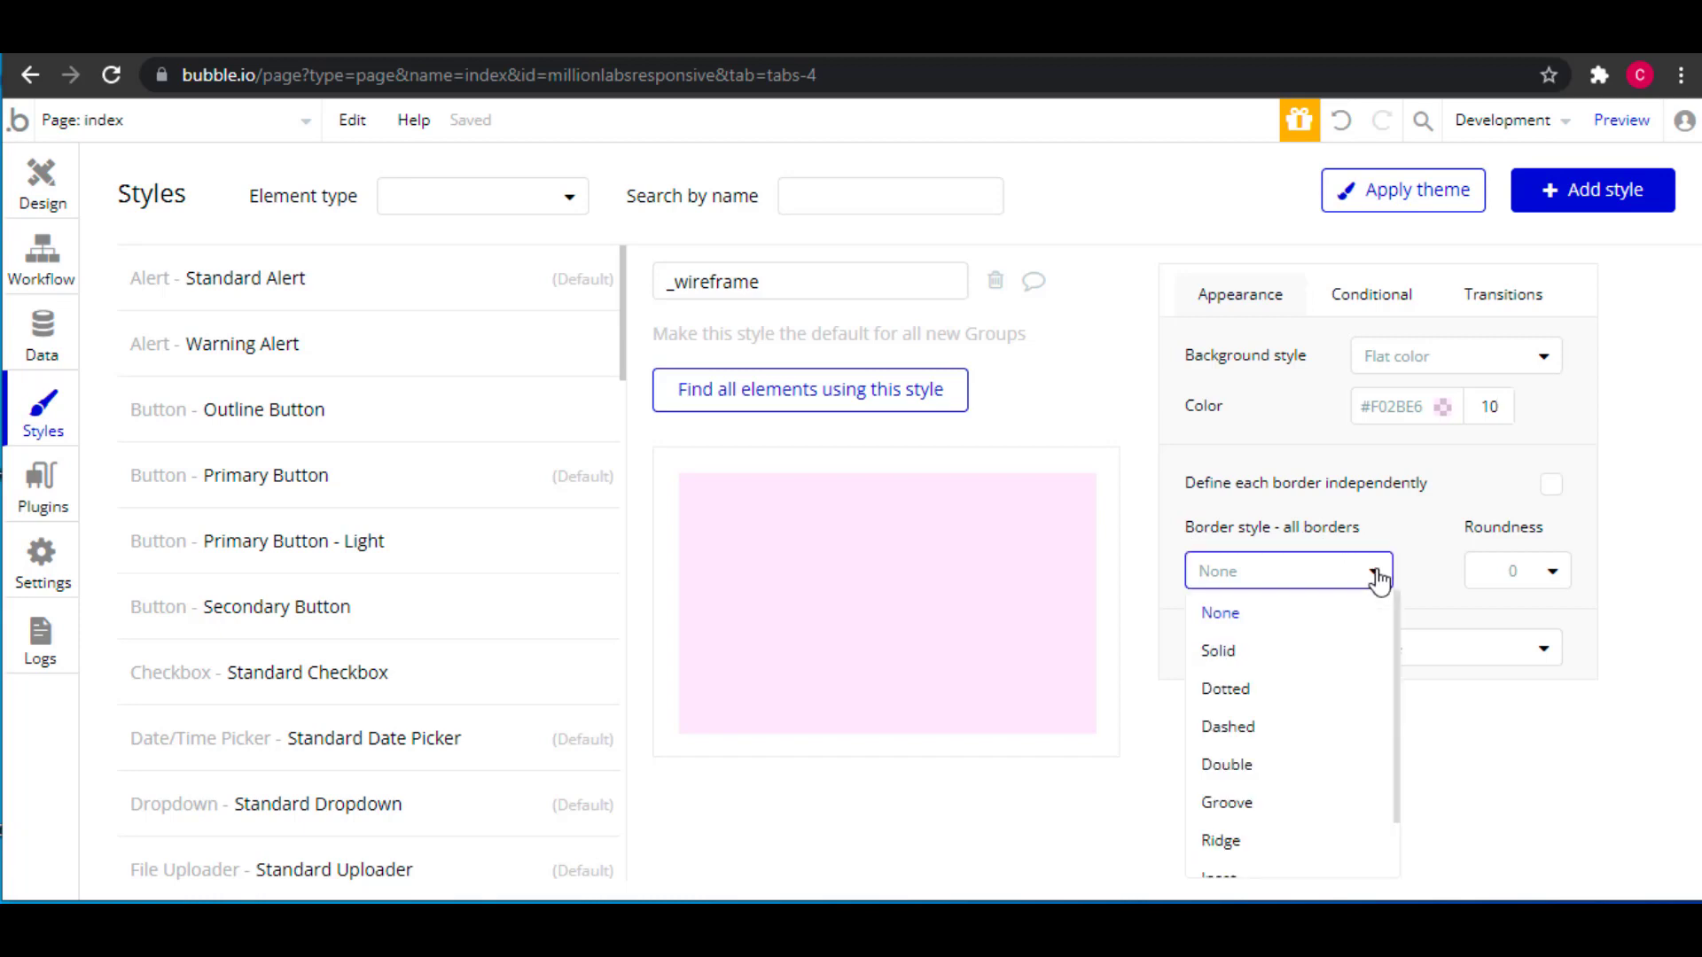
left_click(1341, 656)
left_click(1532, 620)
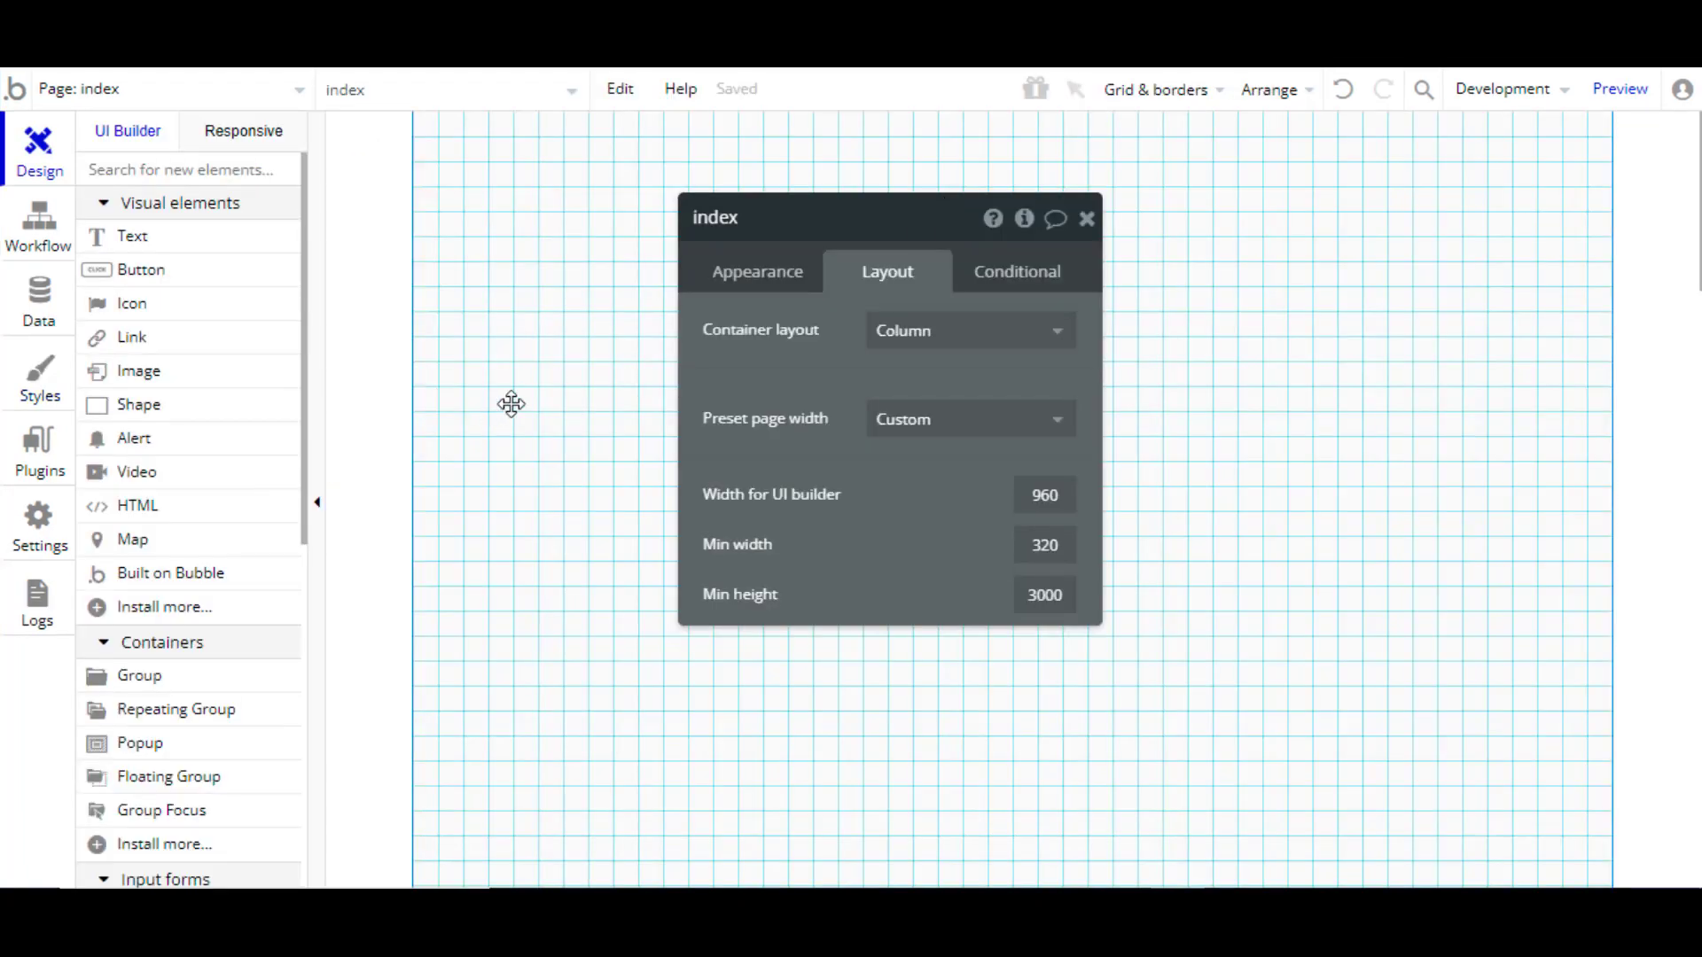
Step: Draw a group of about 212 by 135 px near the start of the empty index page
left_click(147, 690)
mouse_move(527, 214)
left_mouse_down()
mouse_move(763, 334)
mouse_move(790, 381)
left_mouse_up()
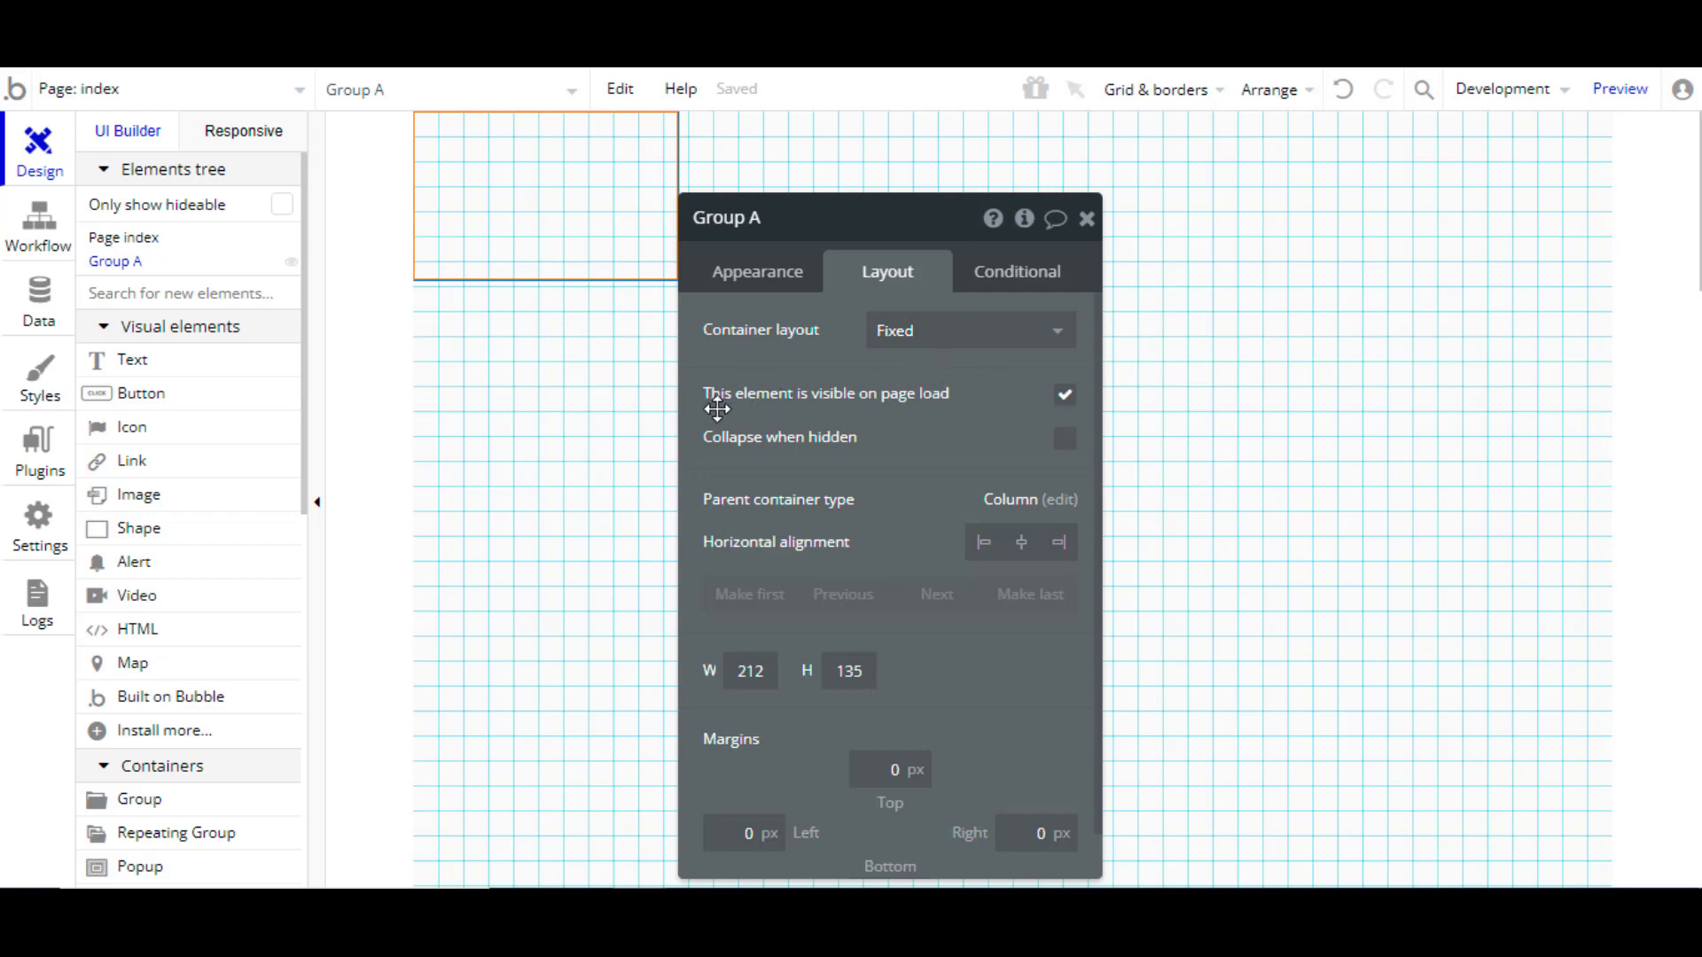
Step: Try left, centre and right horizontal alignment for the new group within the page column
mouse_move(722, 410)
left_click(986, 553)
left_click(1023, 552)
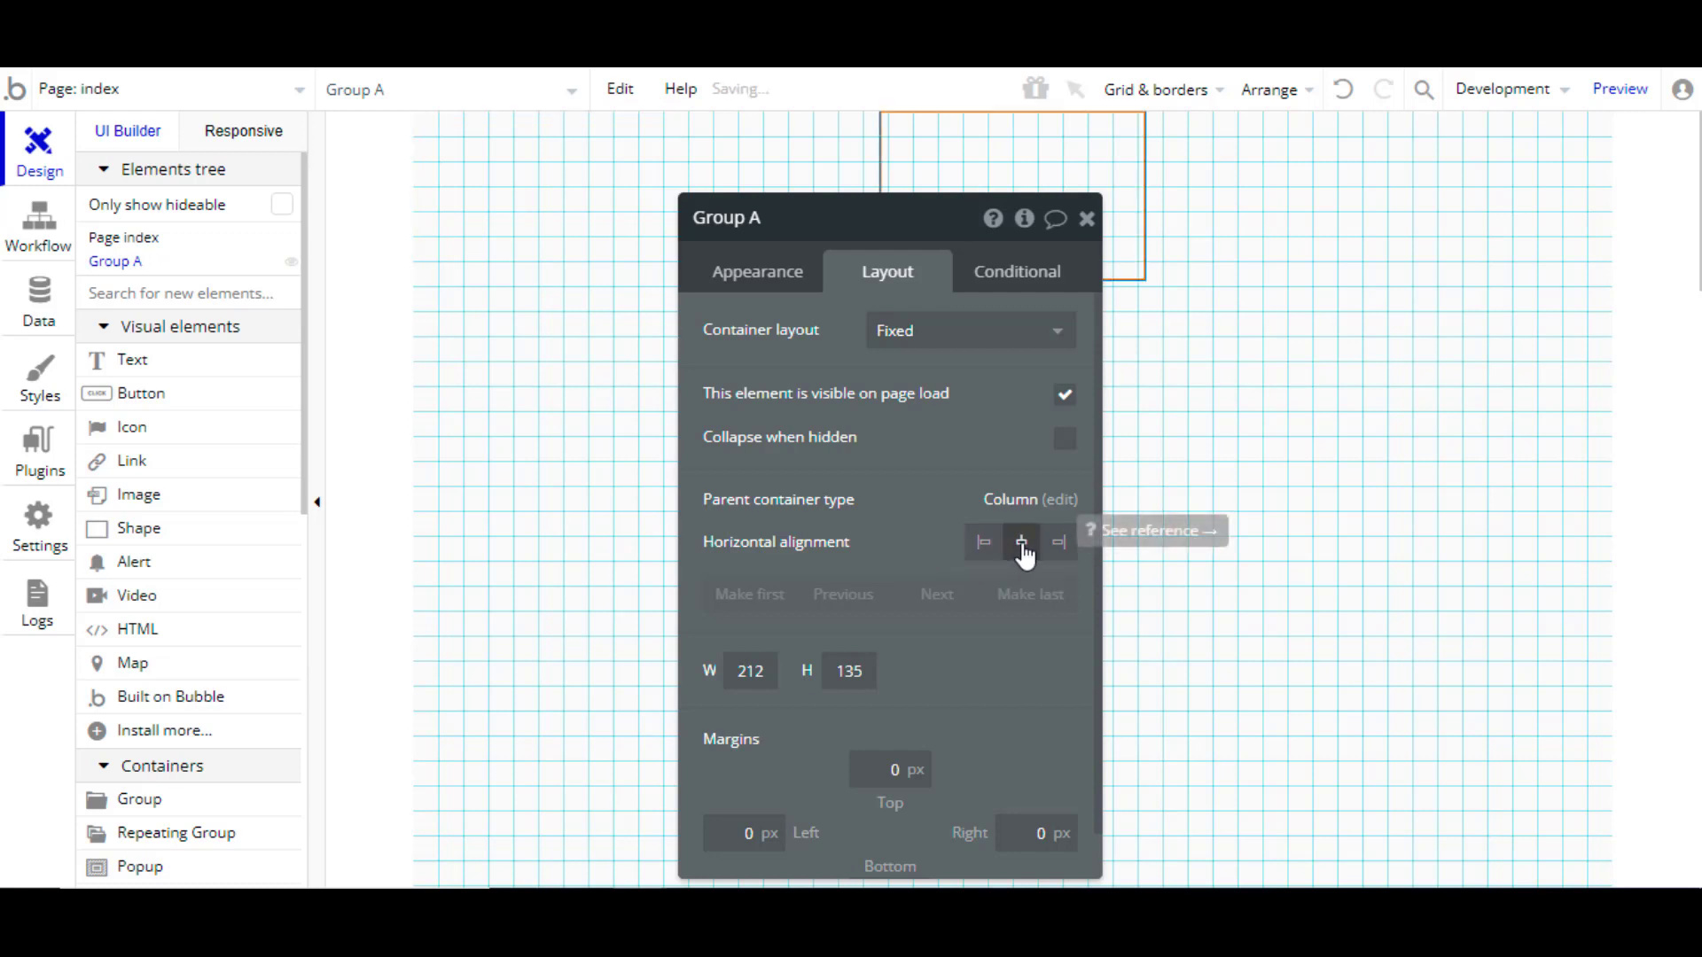
left_click(1059, 546)
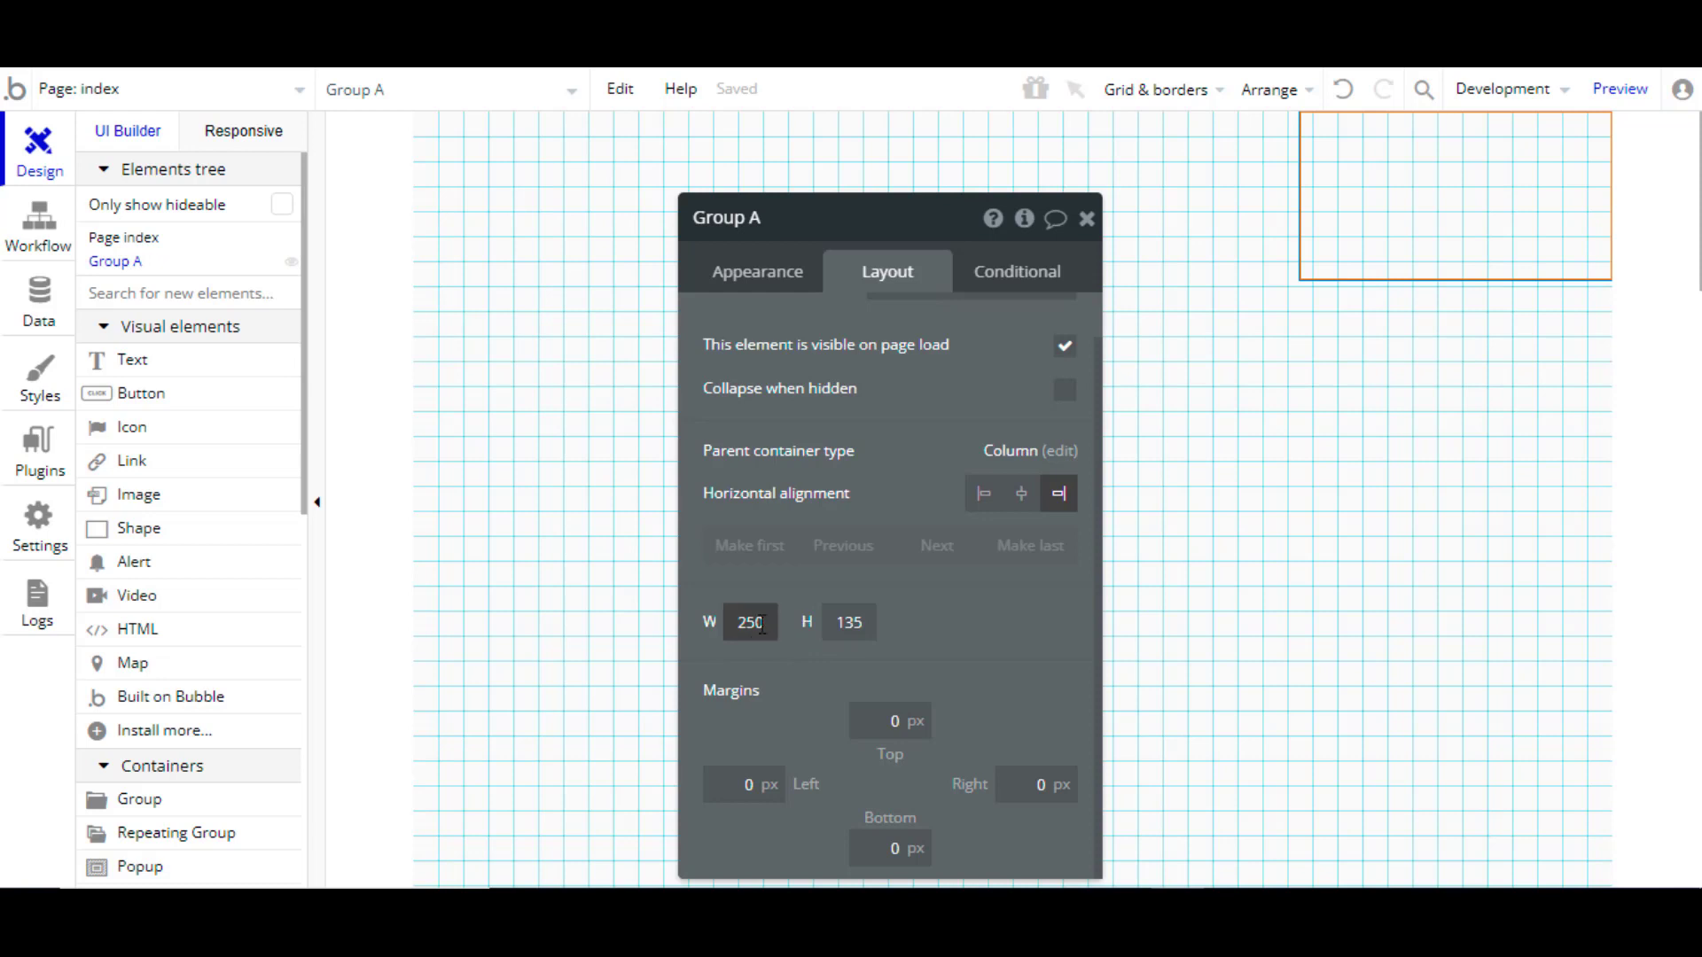
Step: Set the group's width to 200 and its top margin to 20 px
left_click(761, 623)
key("BackSpace")
key("BackSpace")
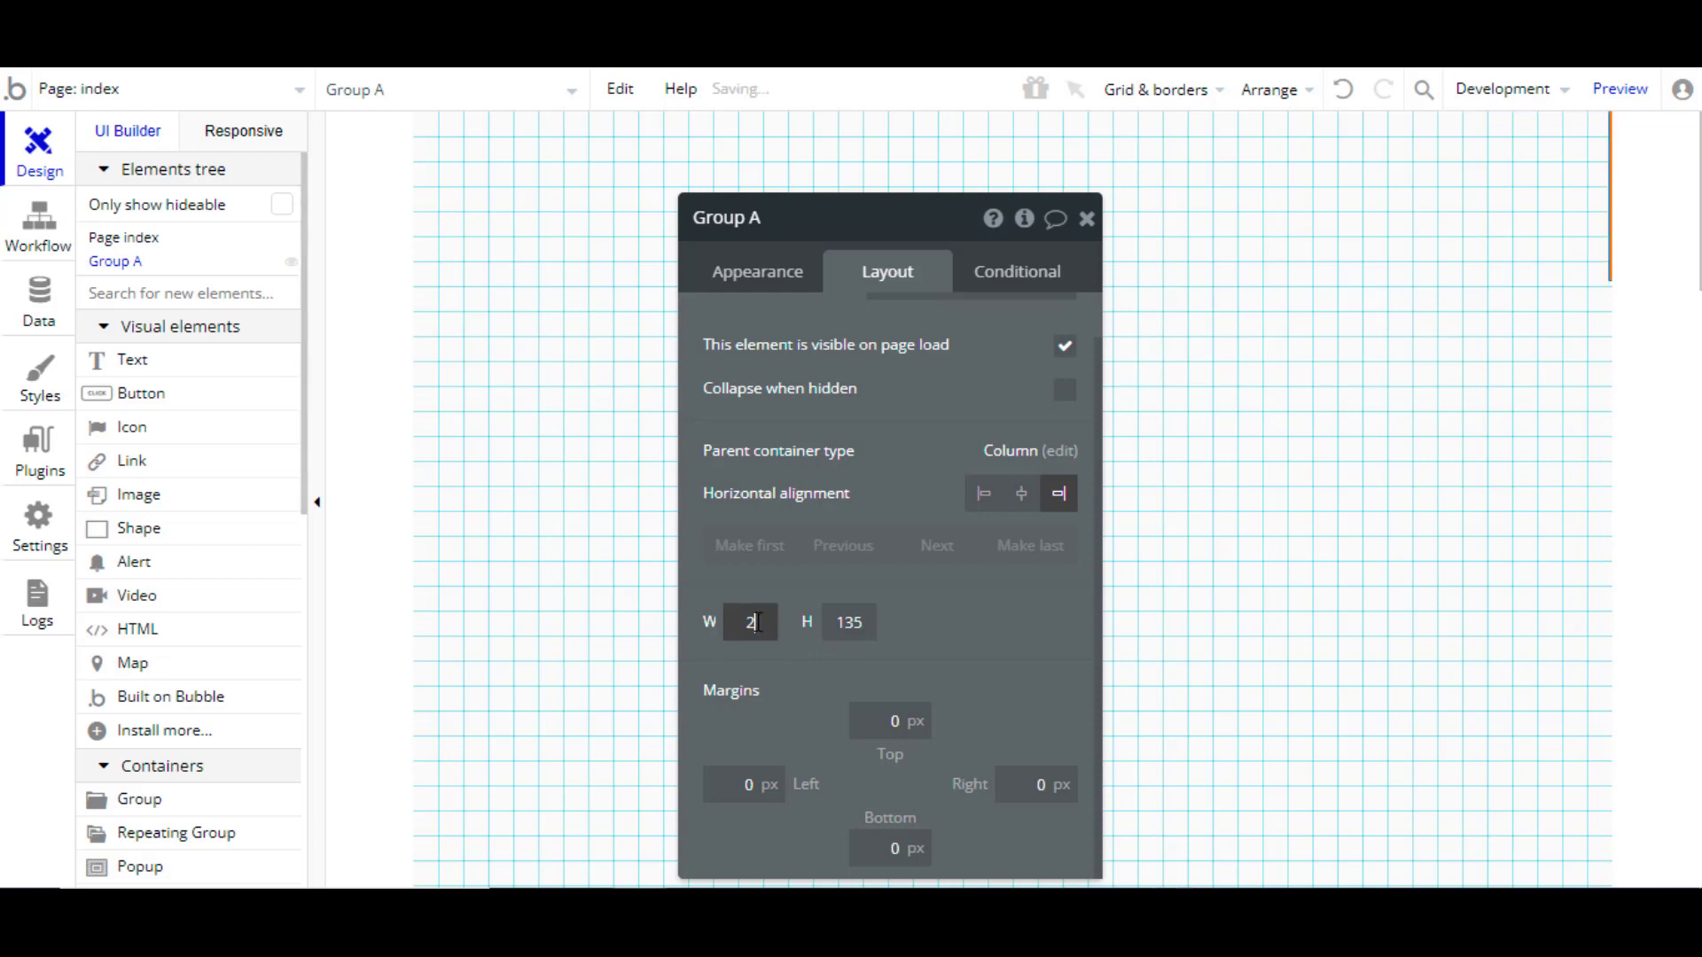
type("00")
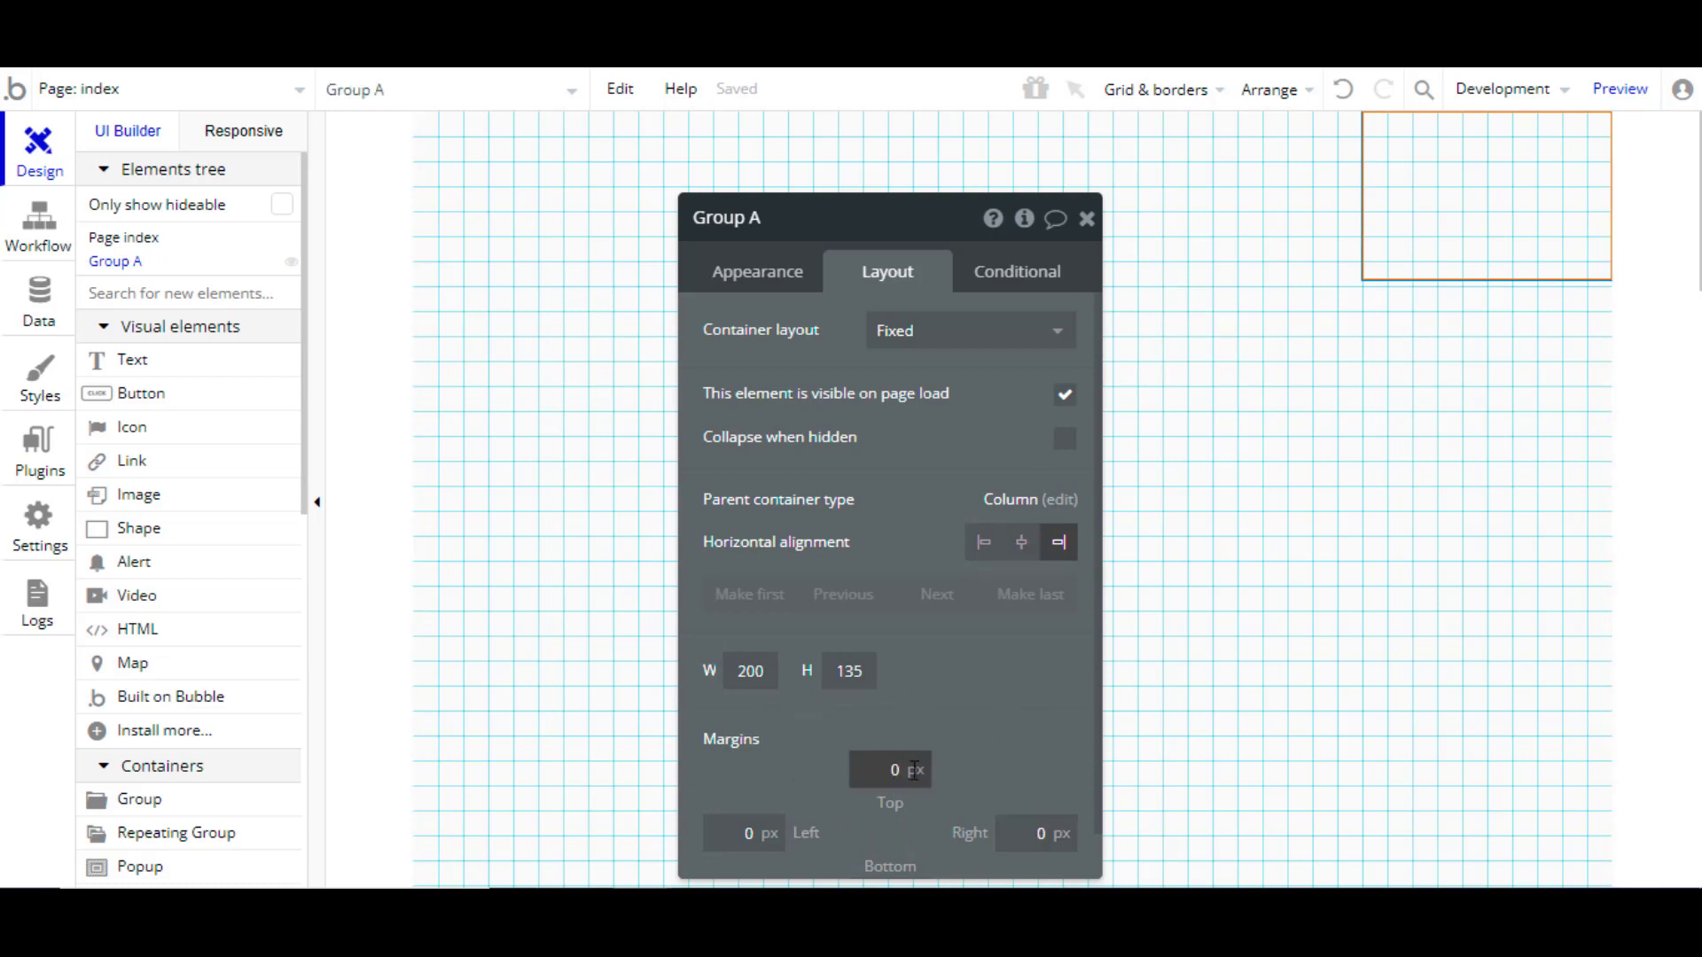
type("20")
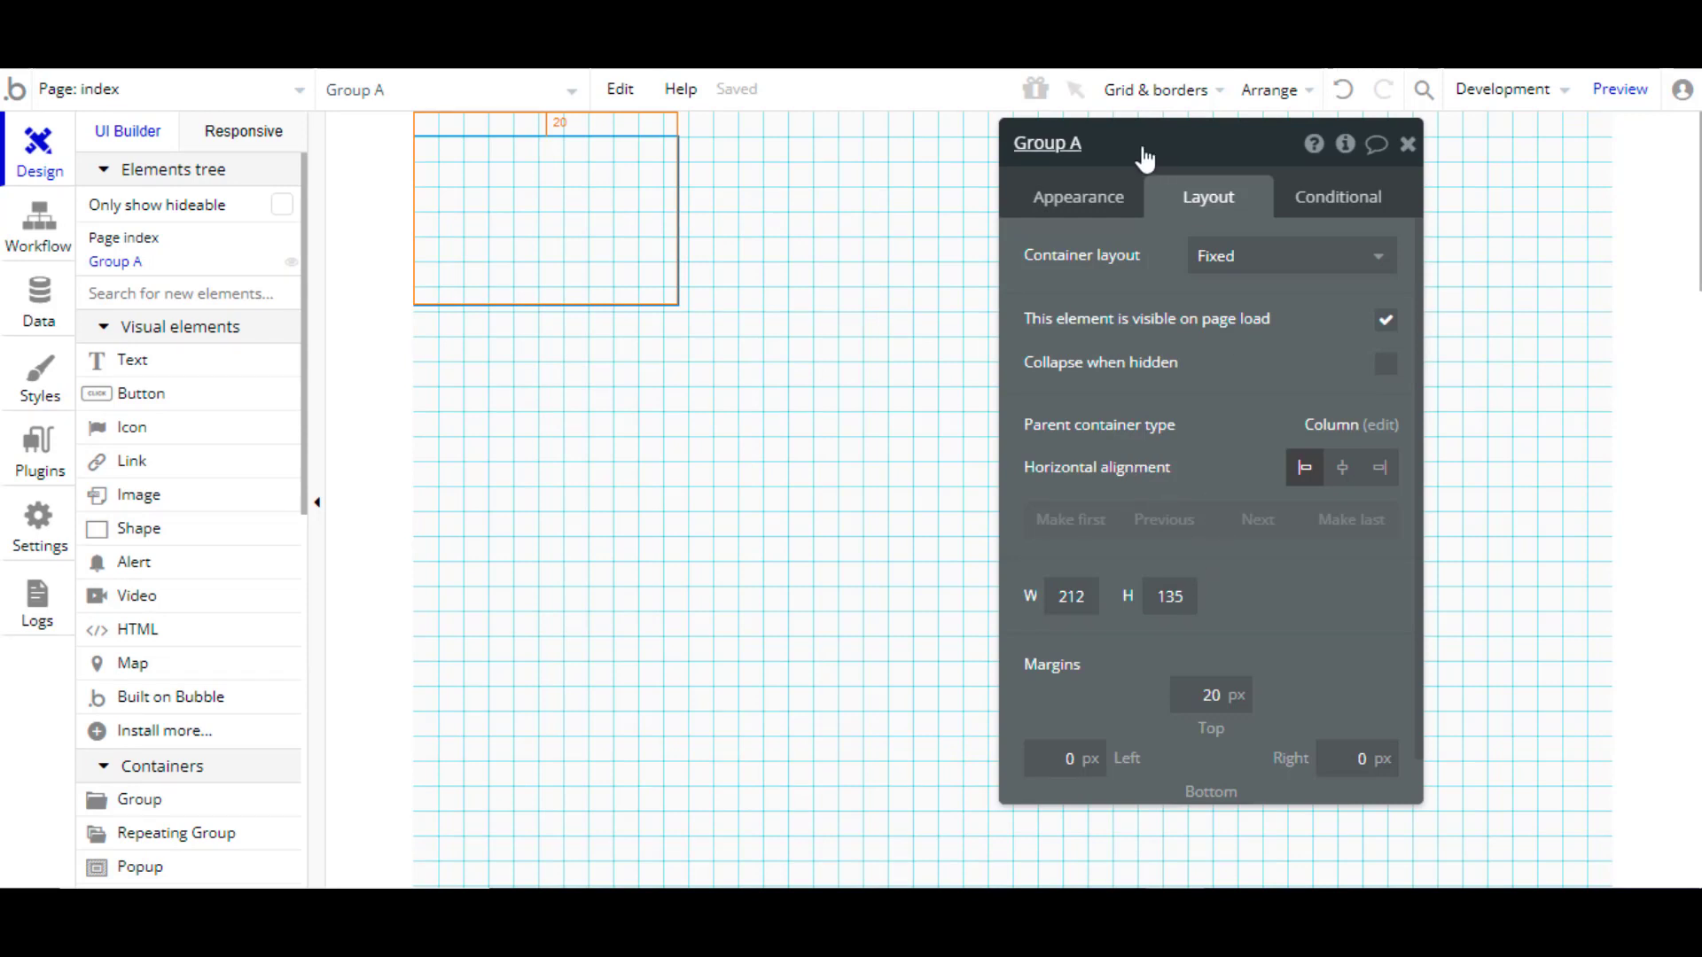
Step: Apply the _wireframe style to Group A
left_click(1086, 206)
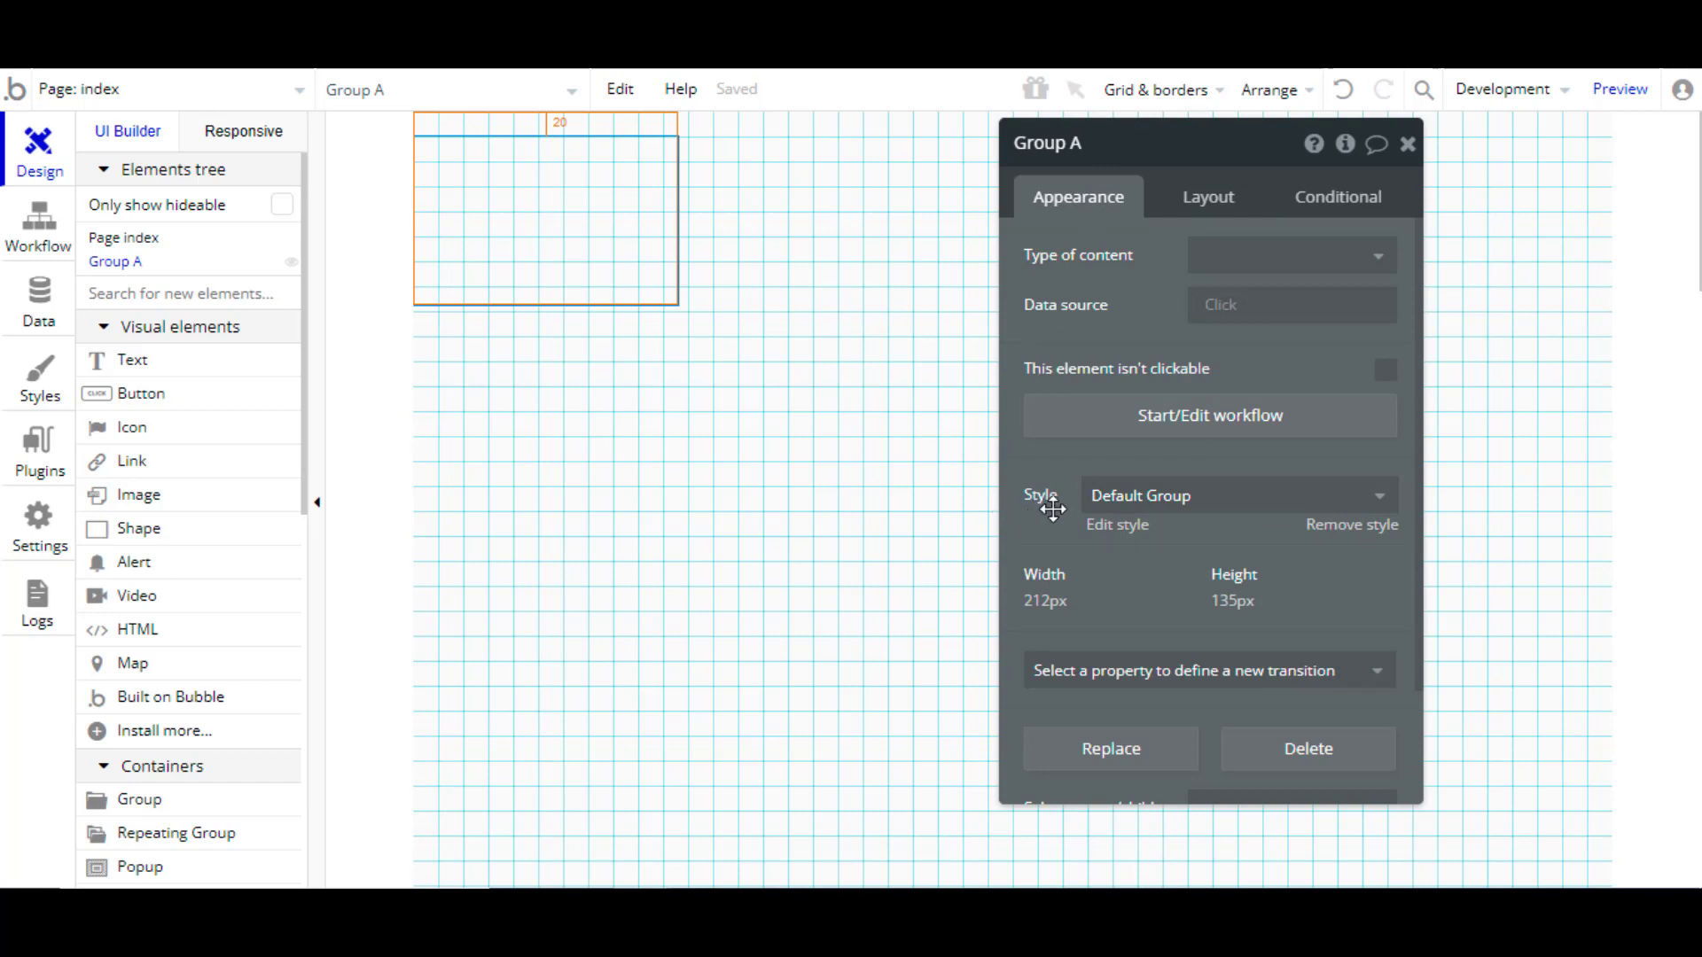
left_click(1246, 494)
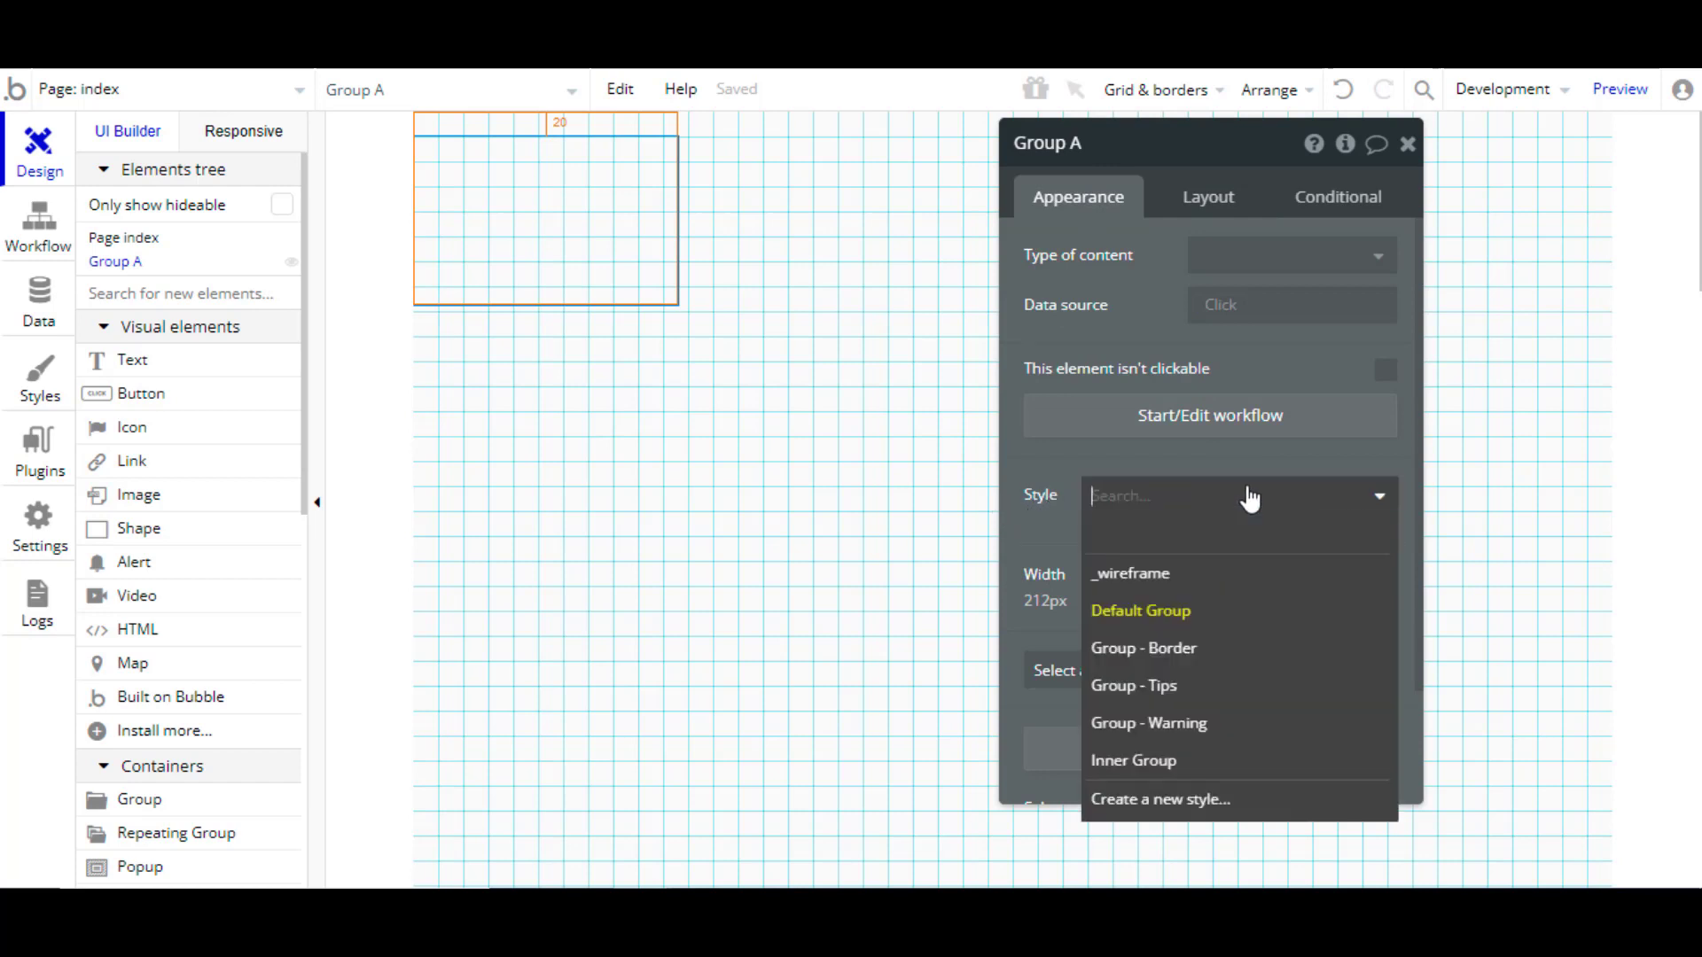
left_click(1191, 574)
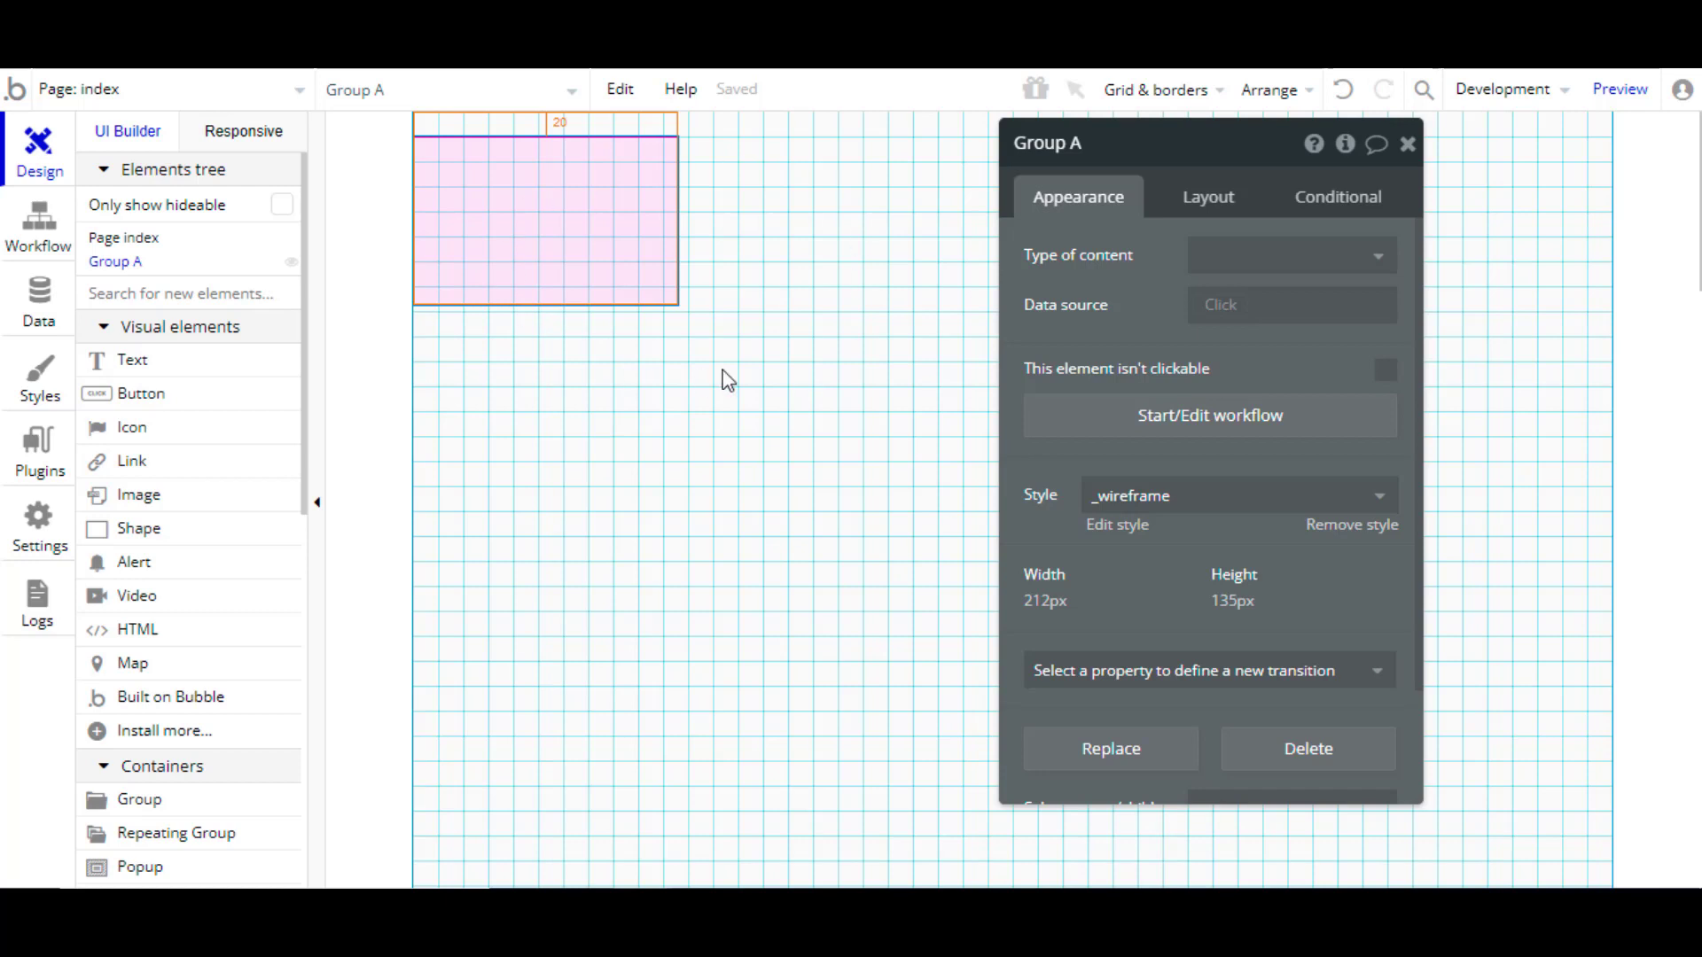
Step: Rename the group as Group Header and set its height to 80
left_click(1208, 196)
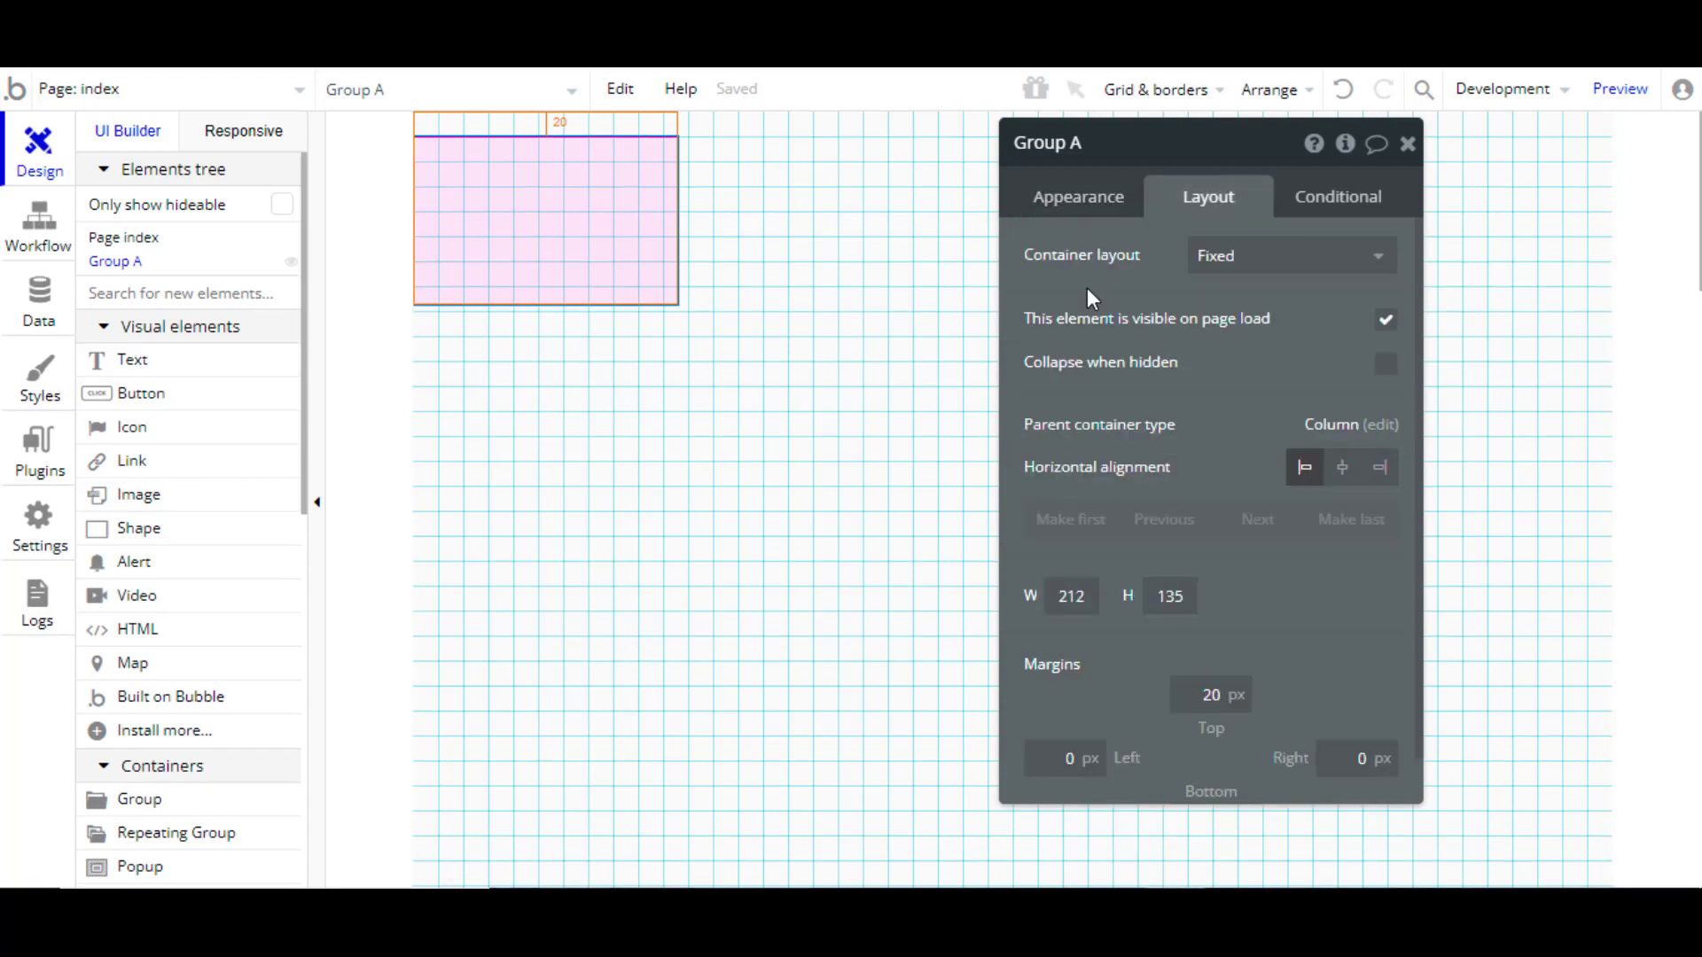
left_click(1092, 154)
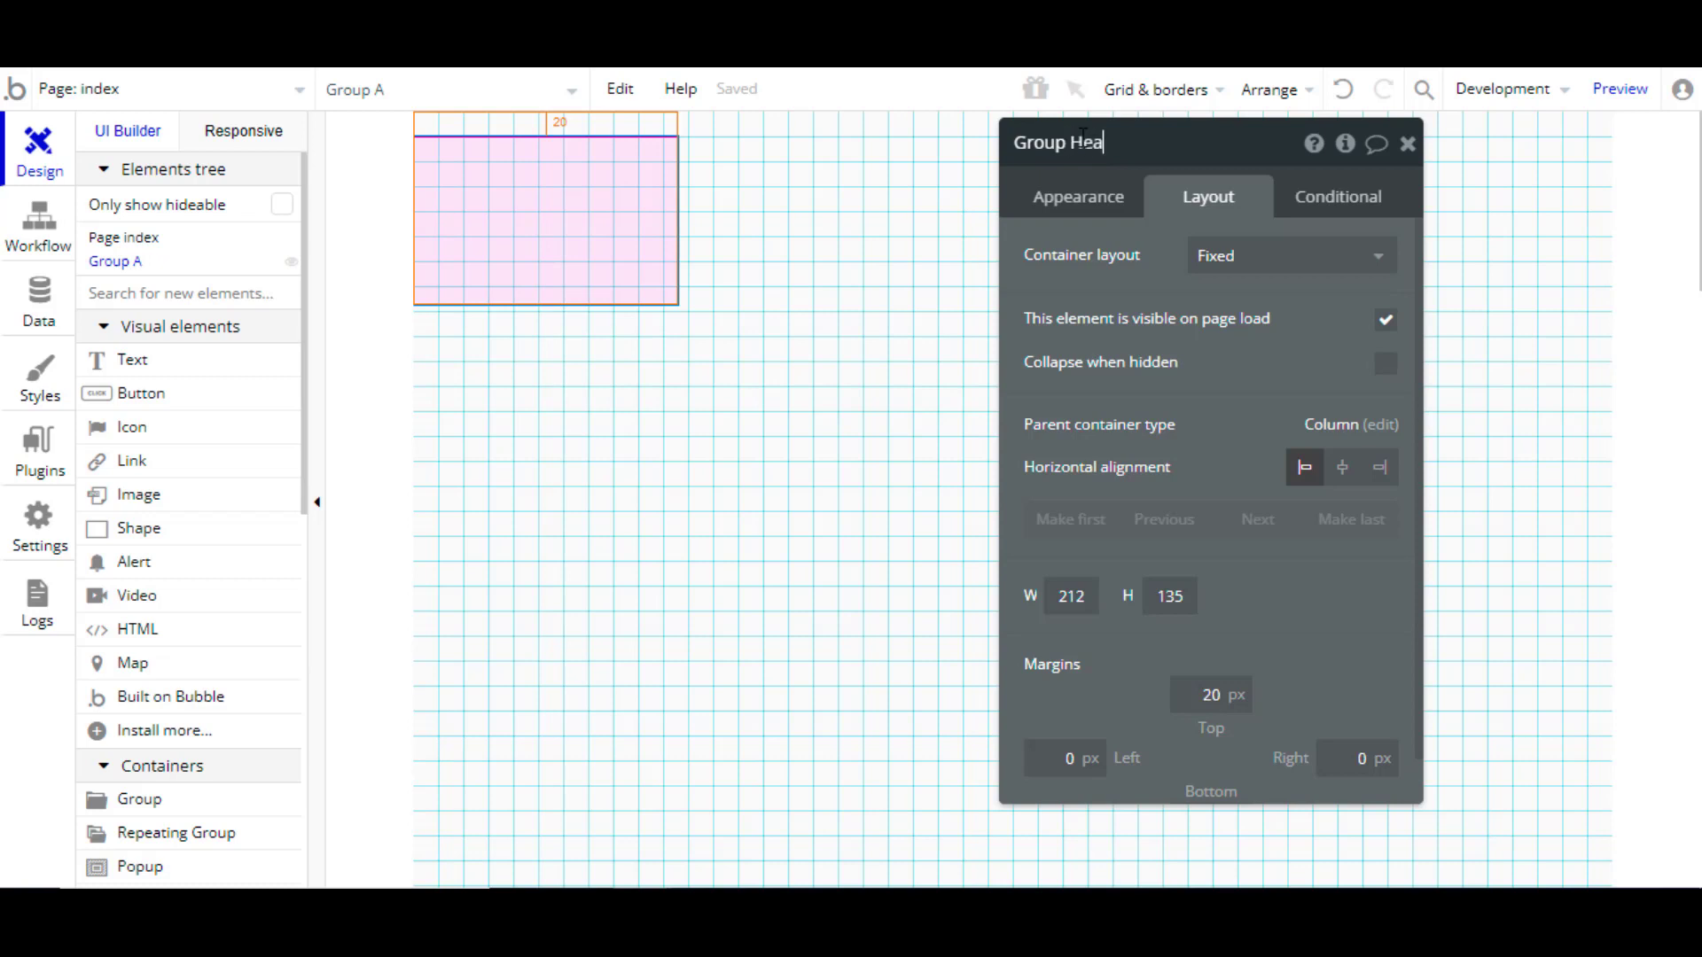
left_click(1155, 595)
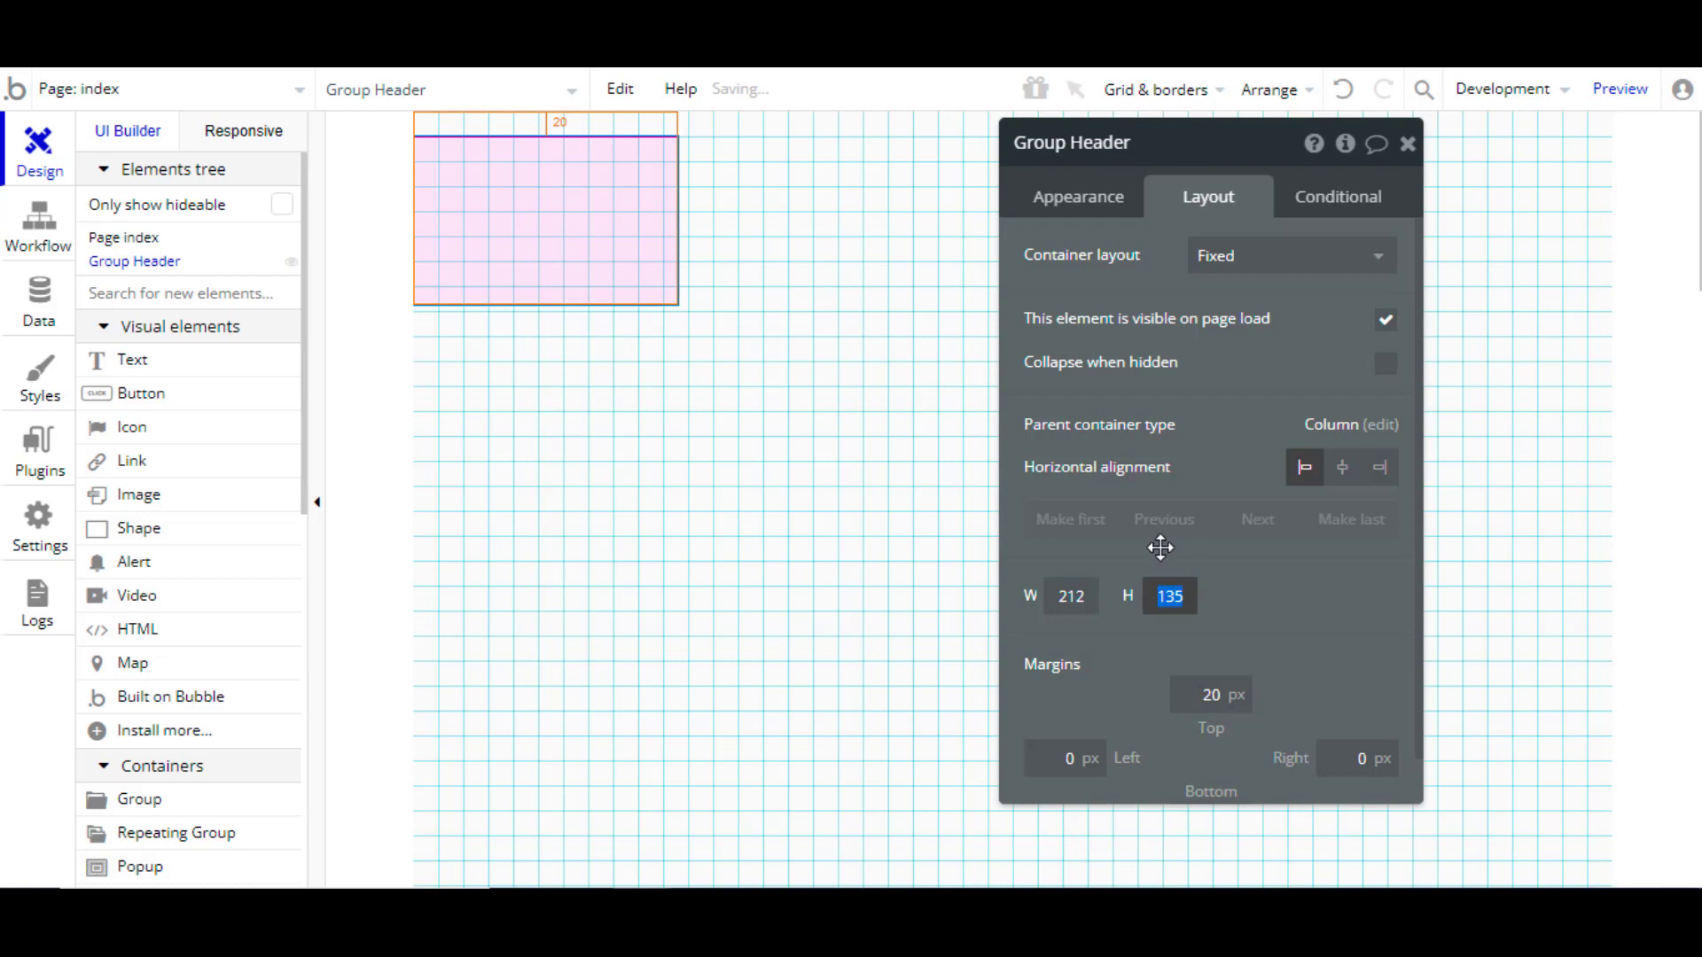
type("80")
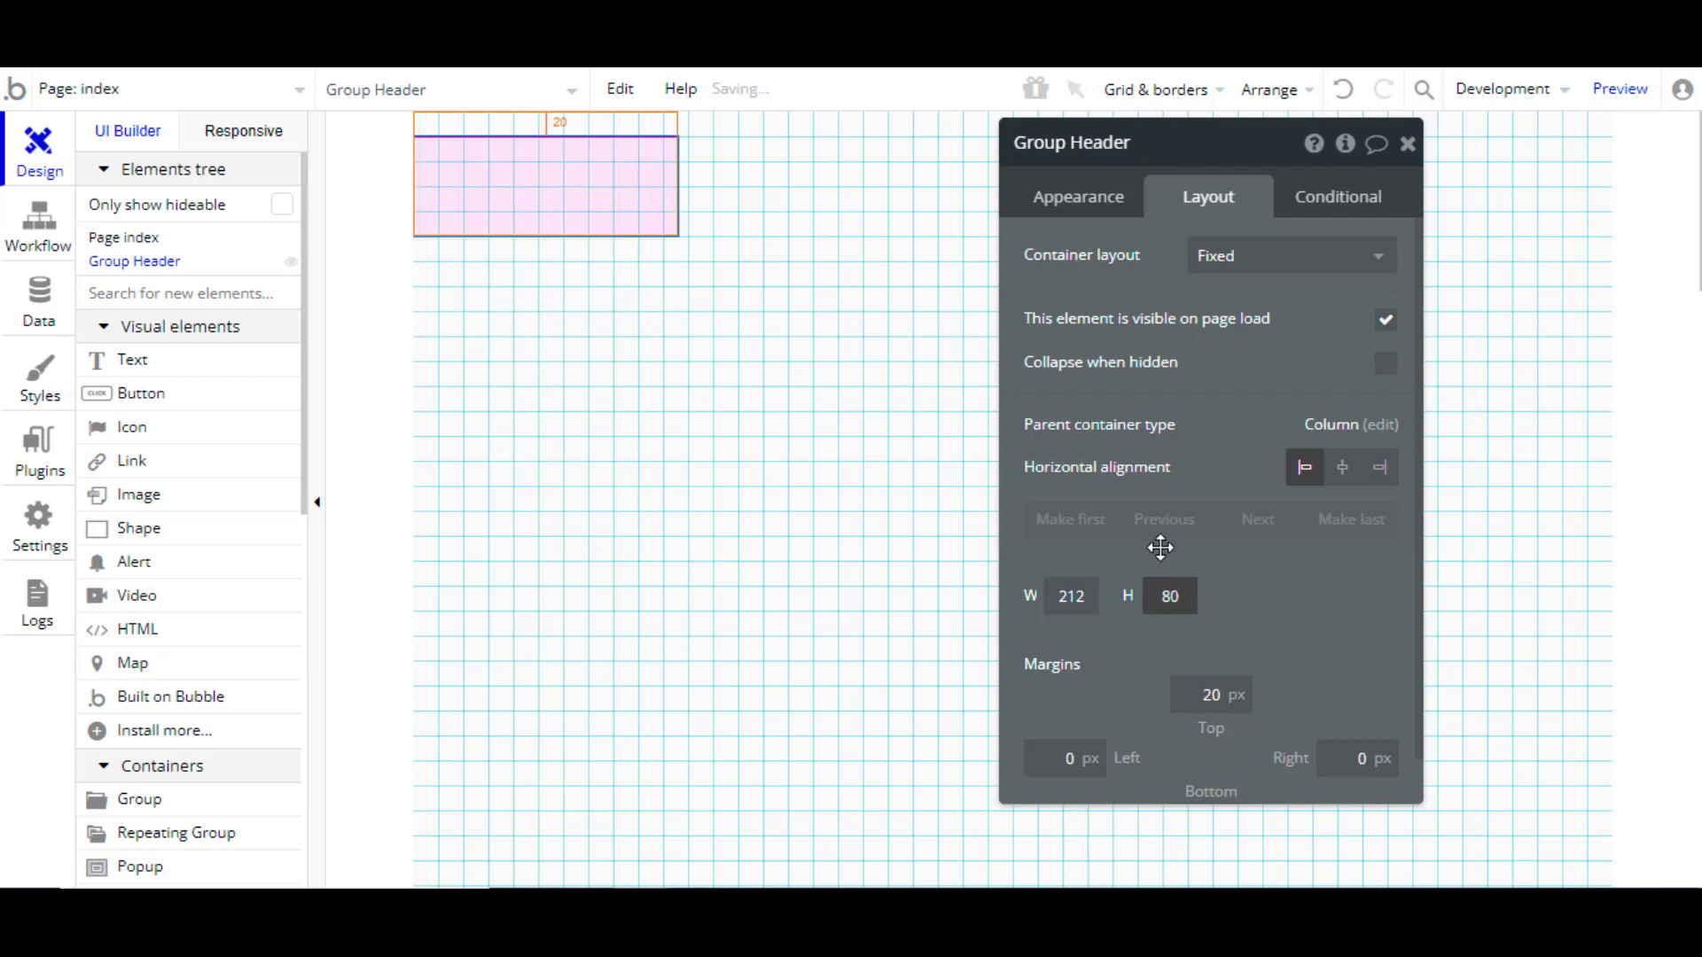
Step: Set the header group's top margin to 0 px and its container layout to Row
left_click(1176, 700)
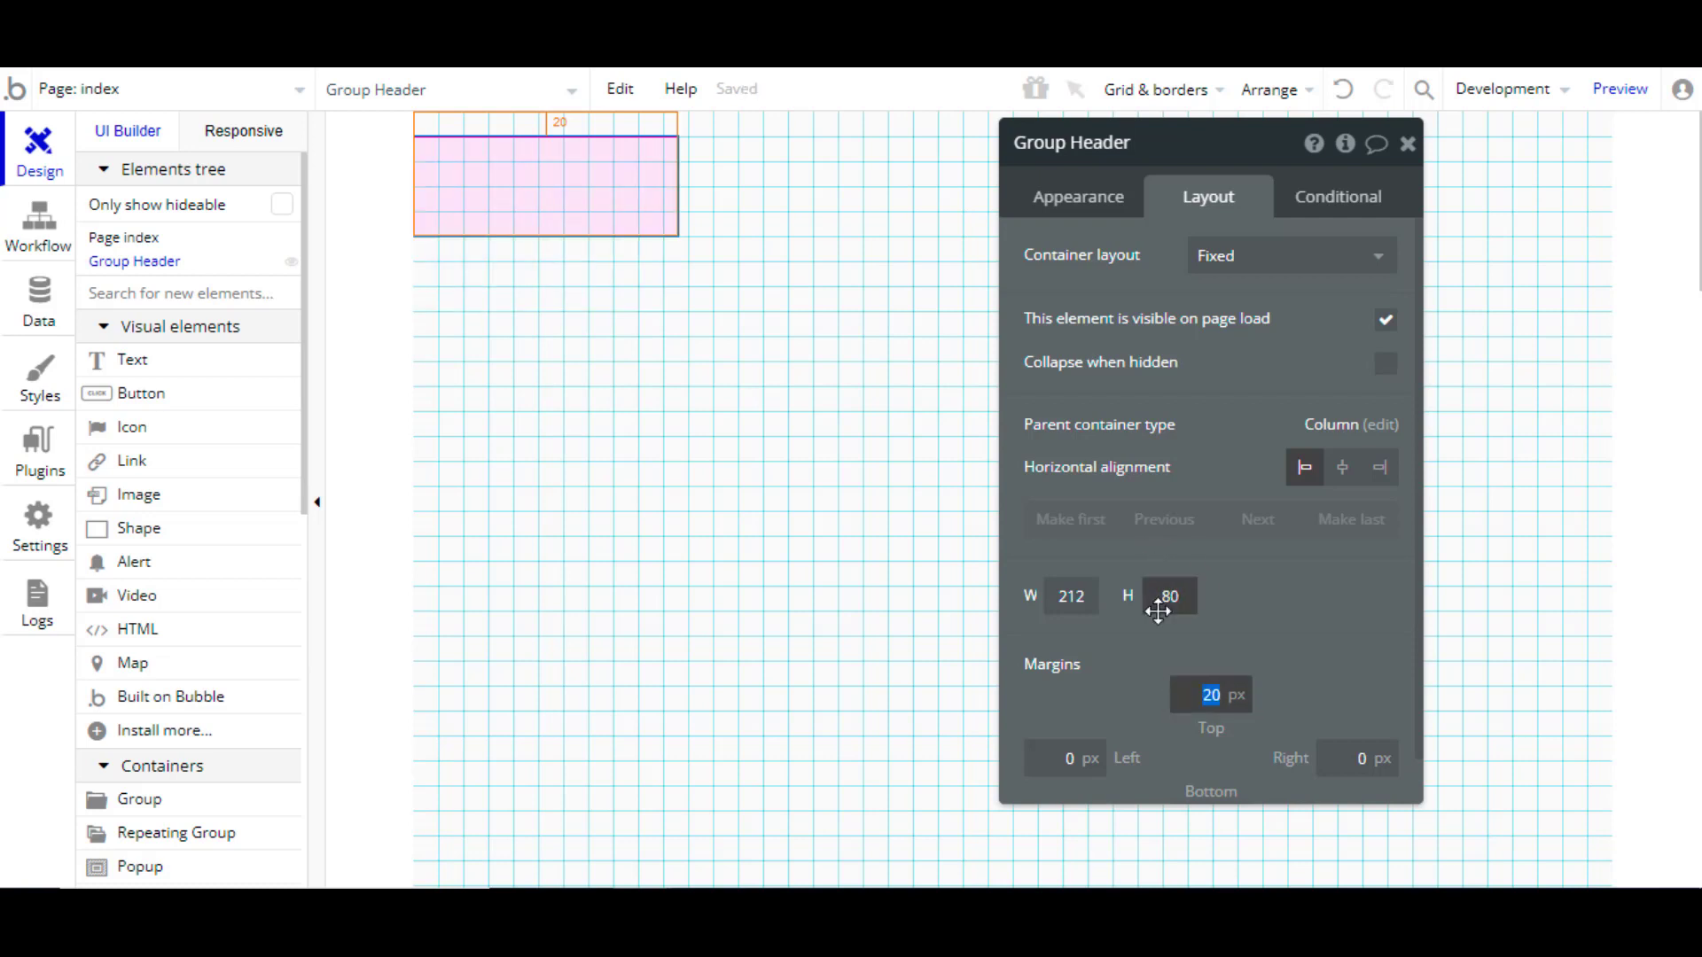
type("0")
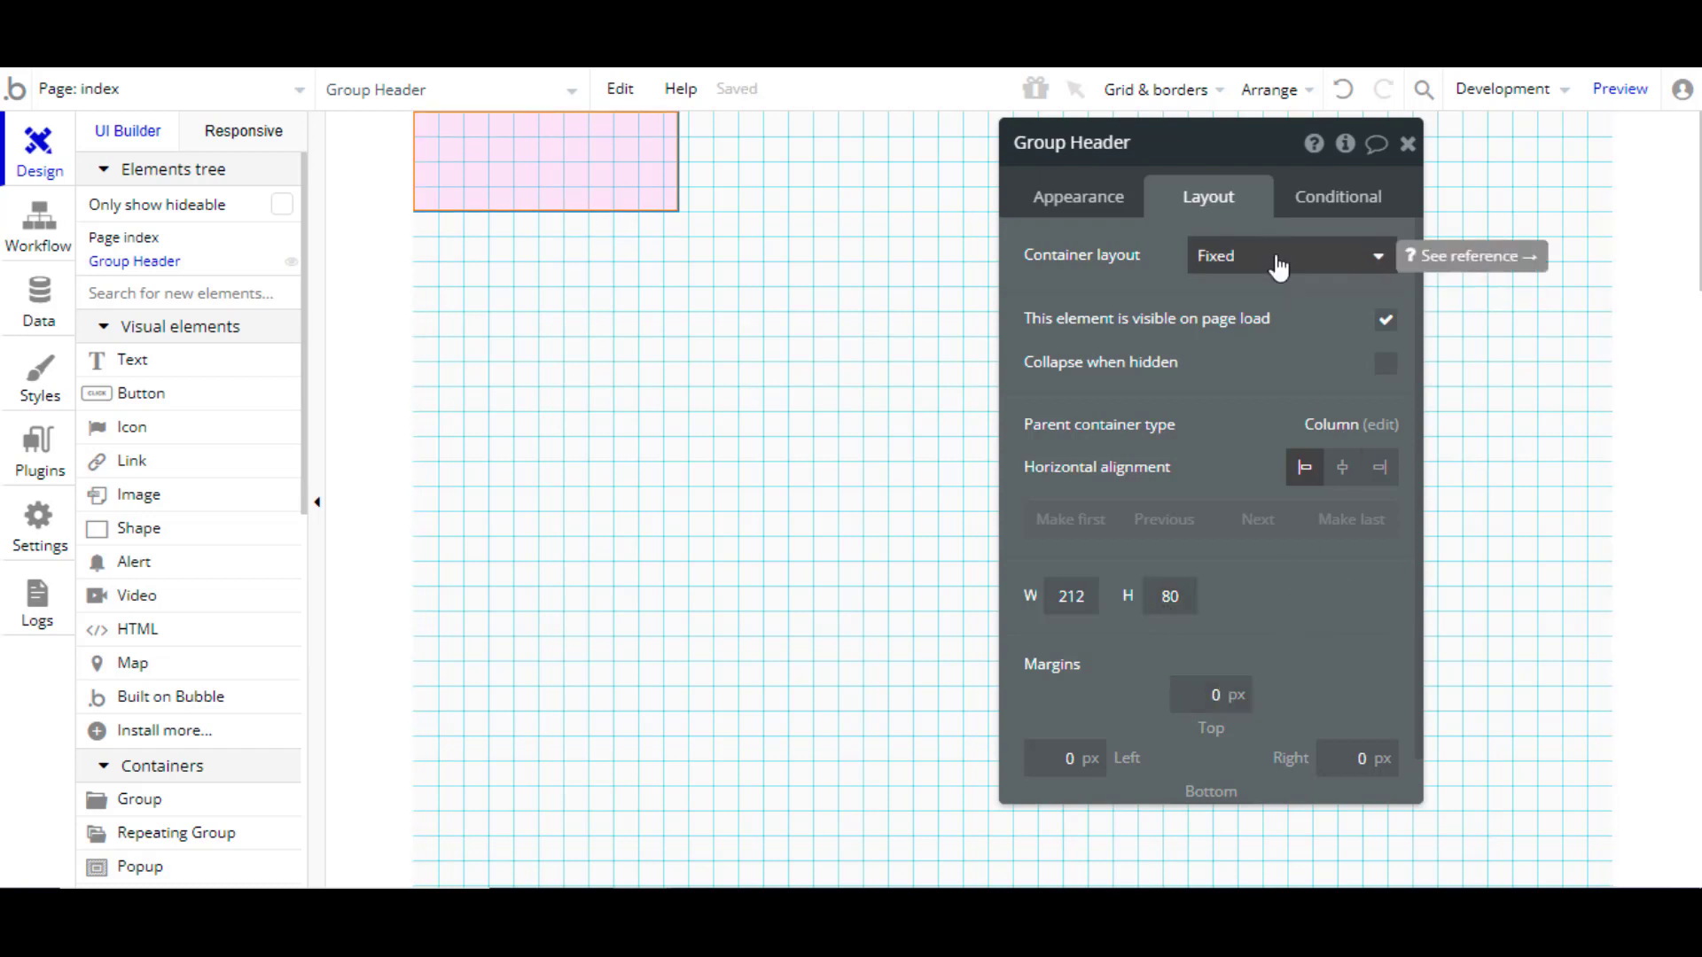
left_click(1278, 266)
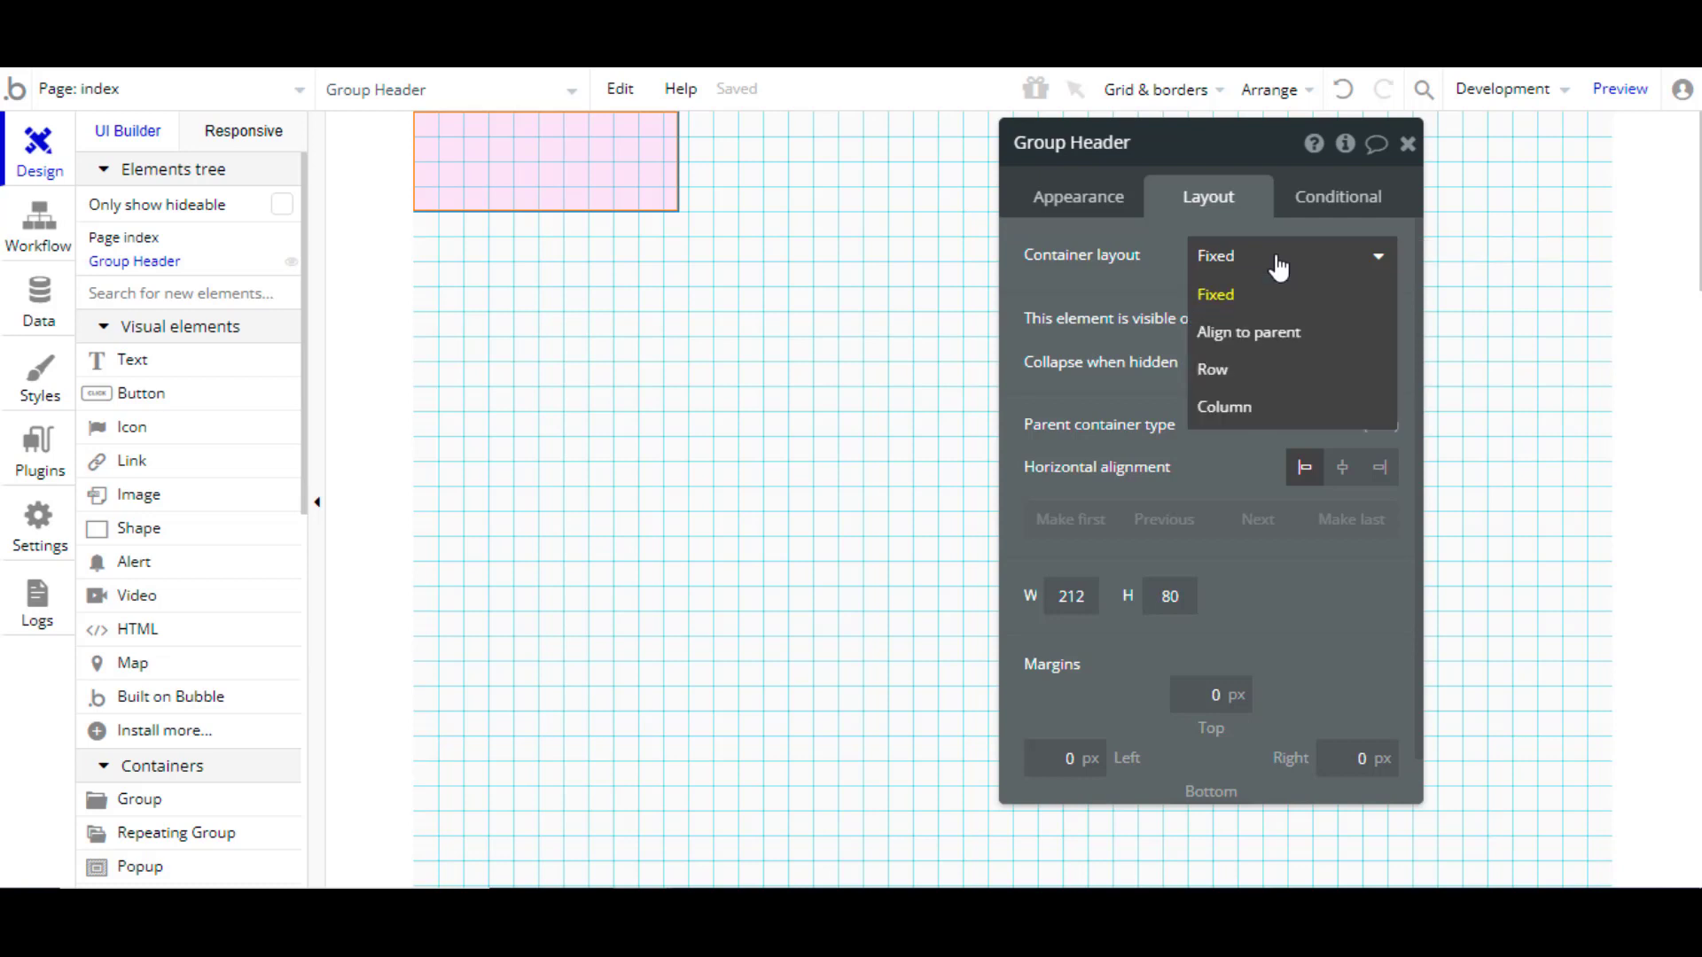
left_click(1266, 384)
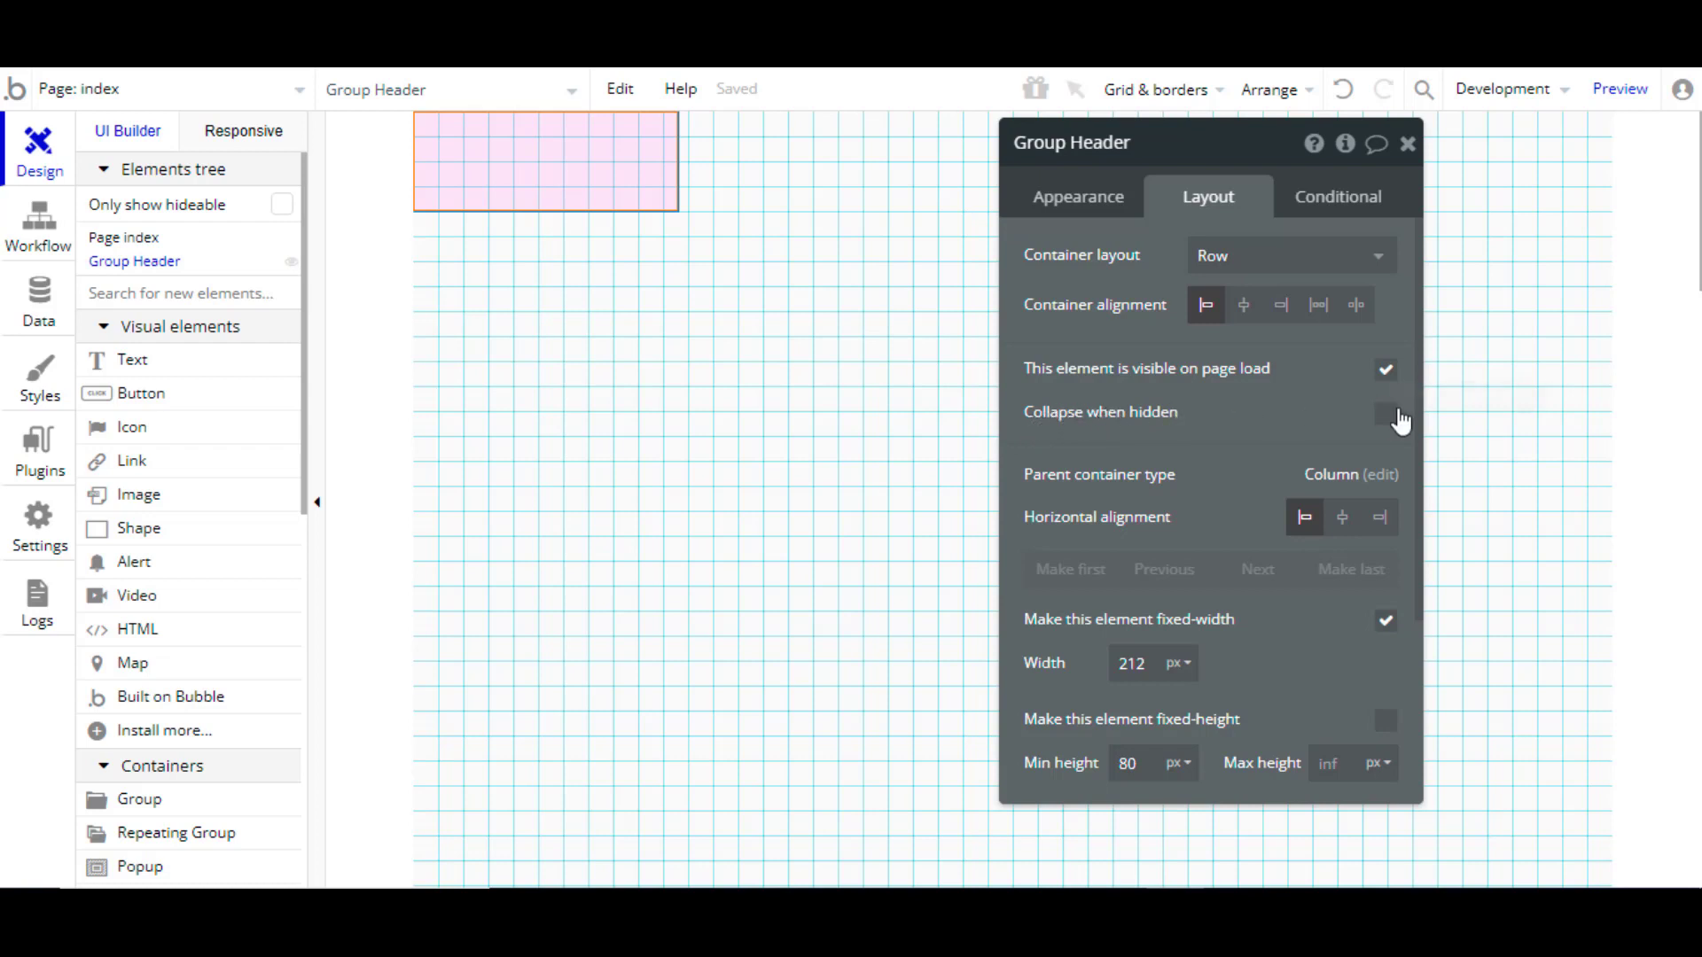
Step: Try a fixed height and a non-fixed width on the header group, and restore both options
scroll(1417, 435, "down", 1)
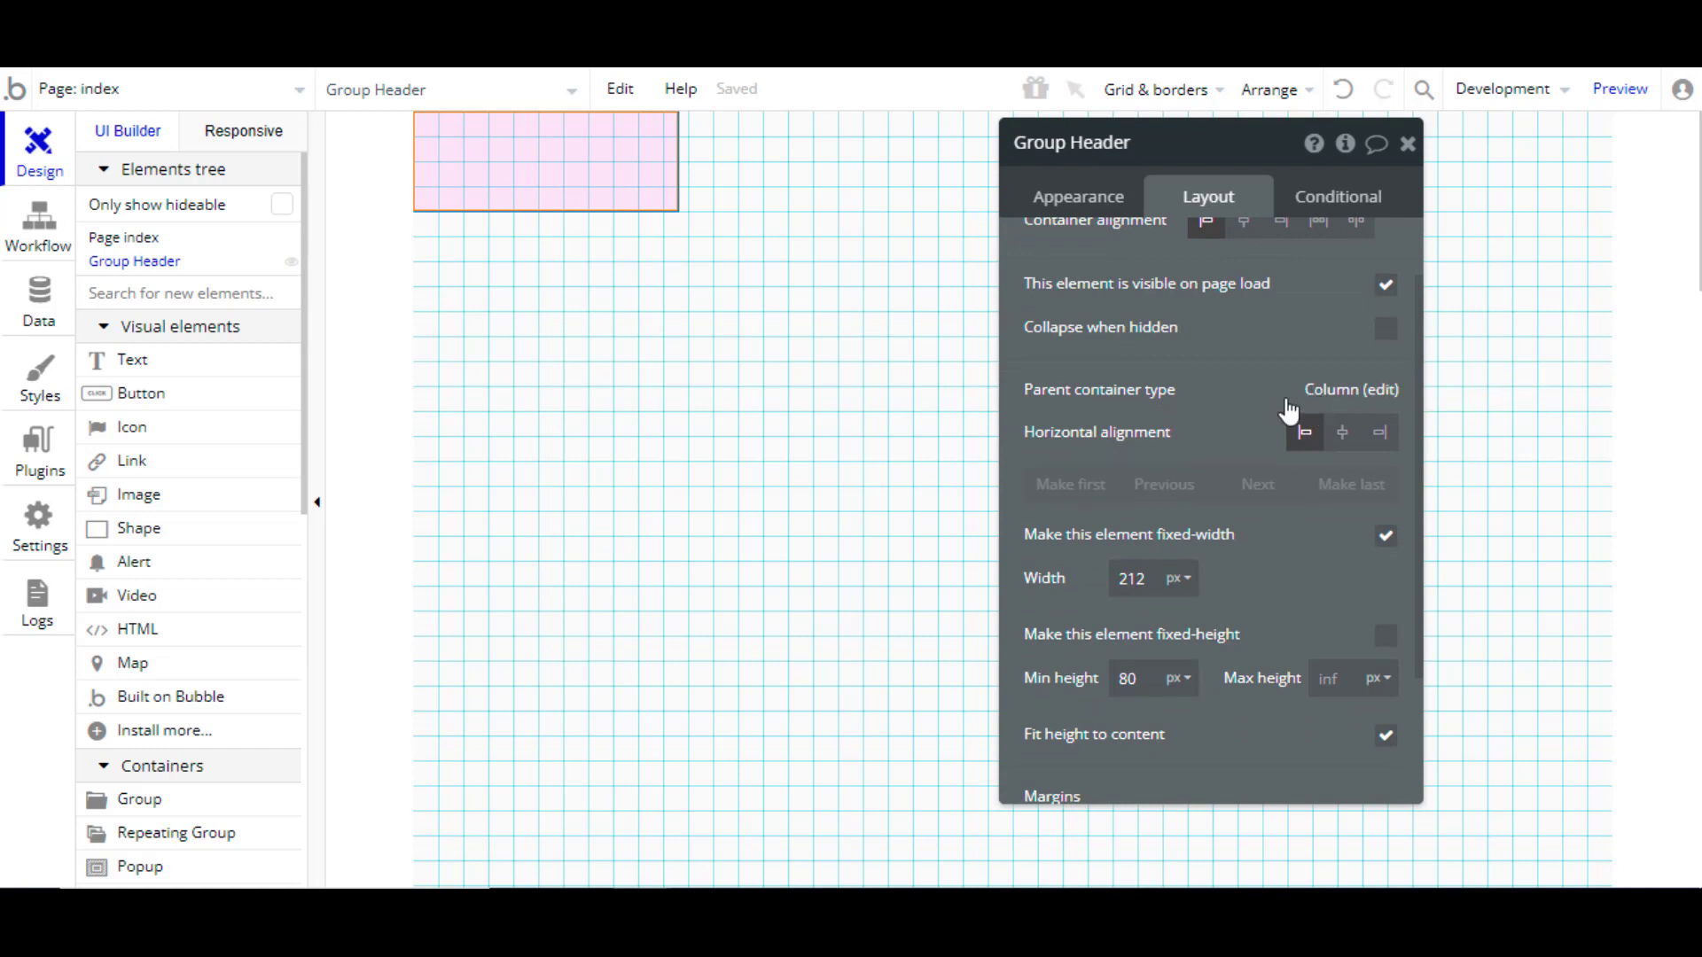
scroll(1240, 372, "down", 1)
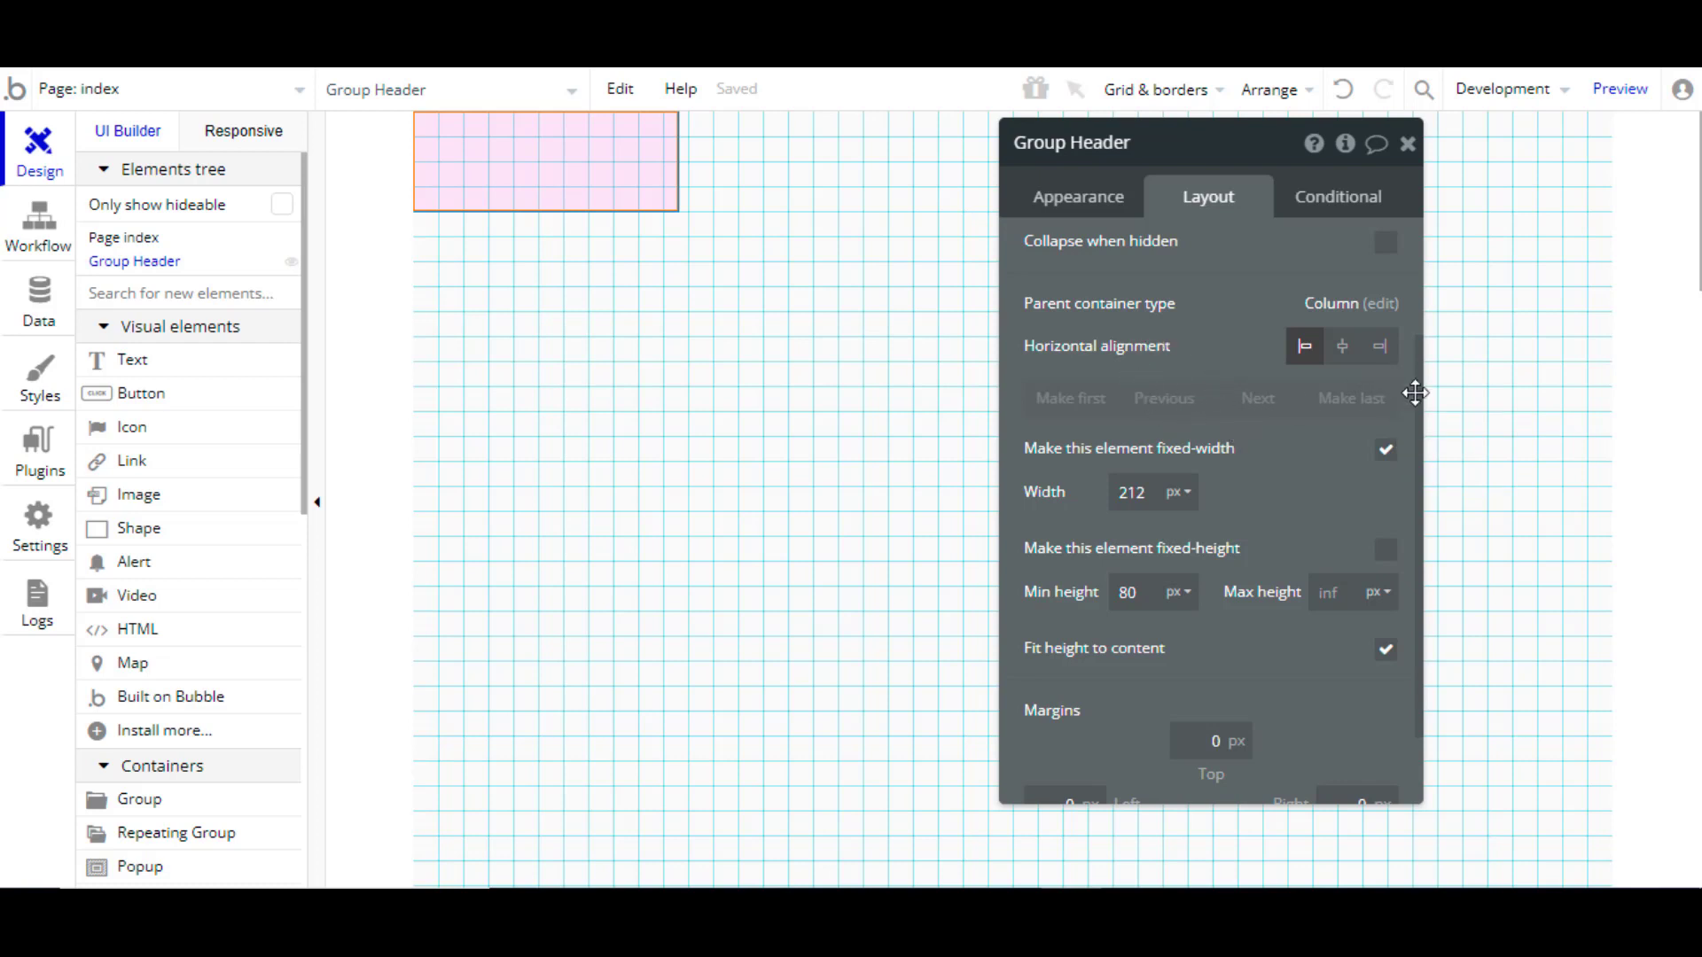
left_click_drag(1416, 392, 1416, 615)
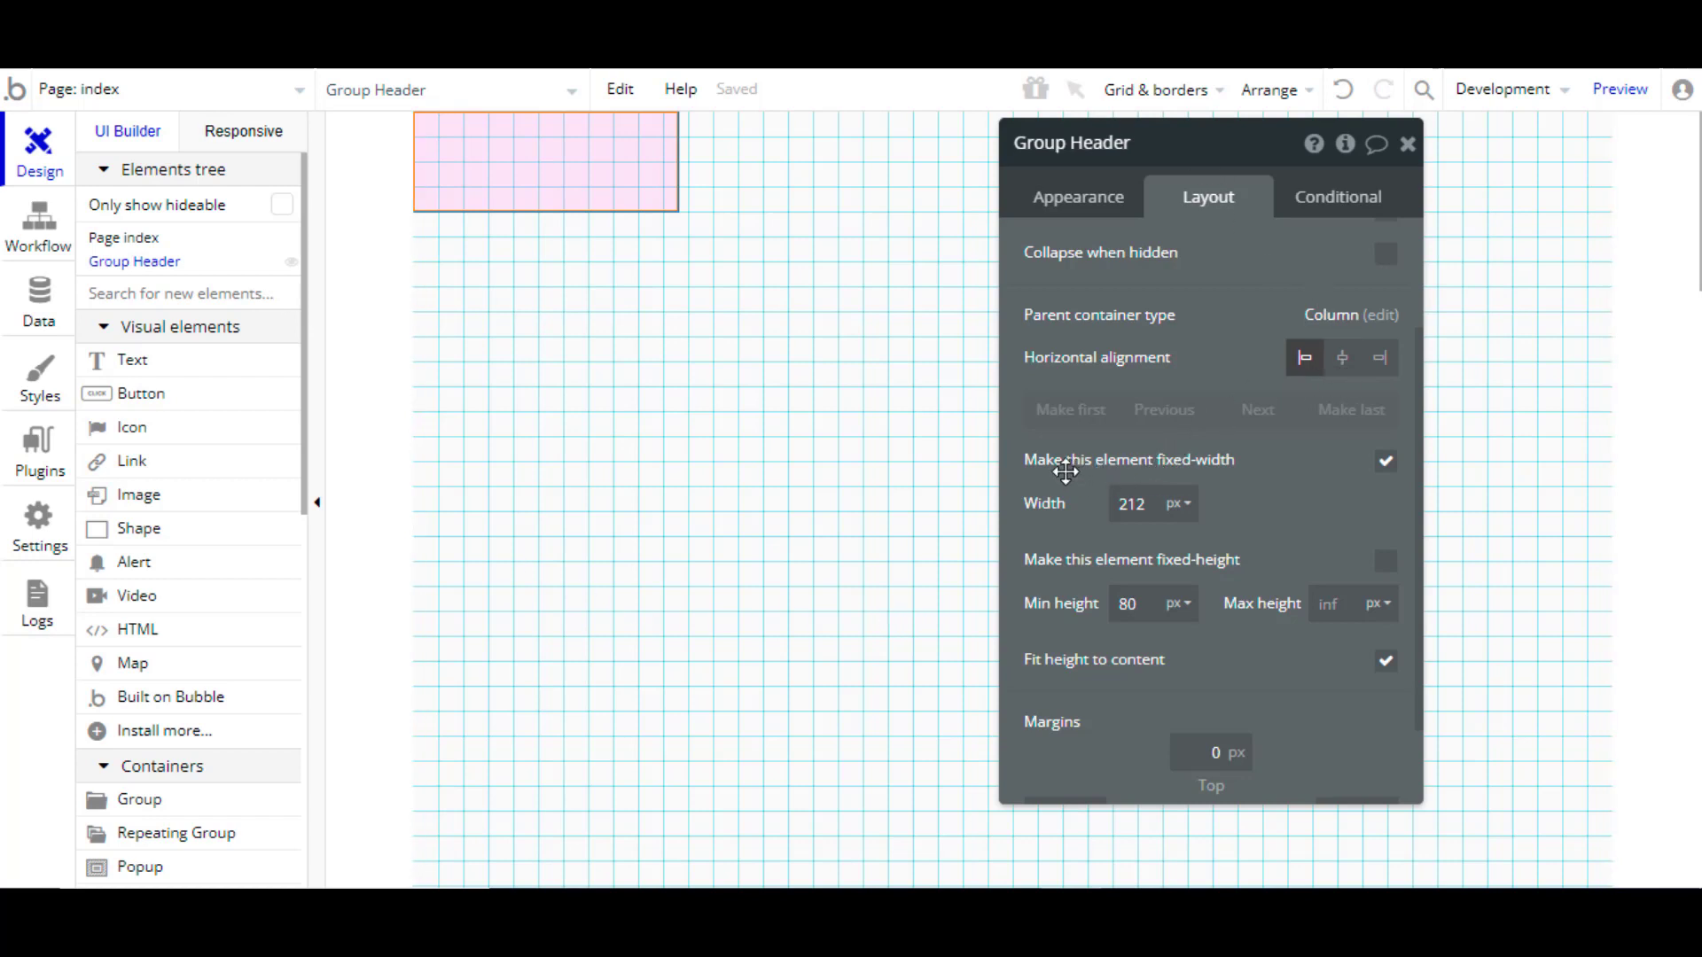
mouse_move(1065, 471)
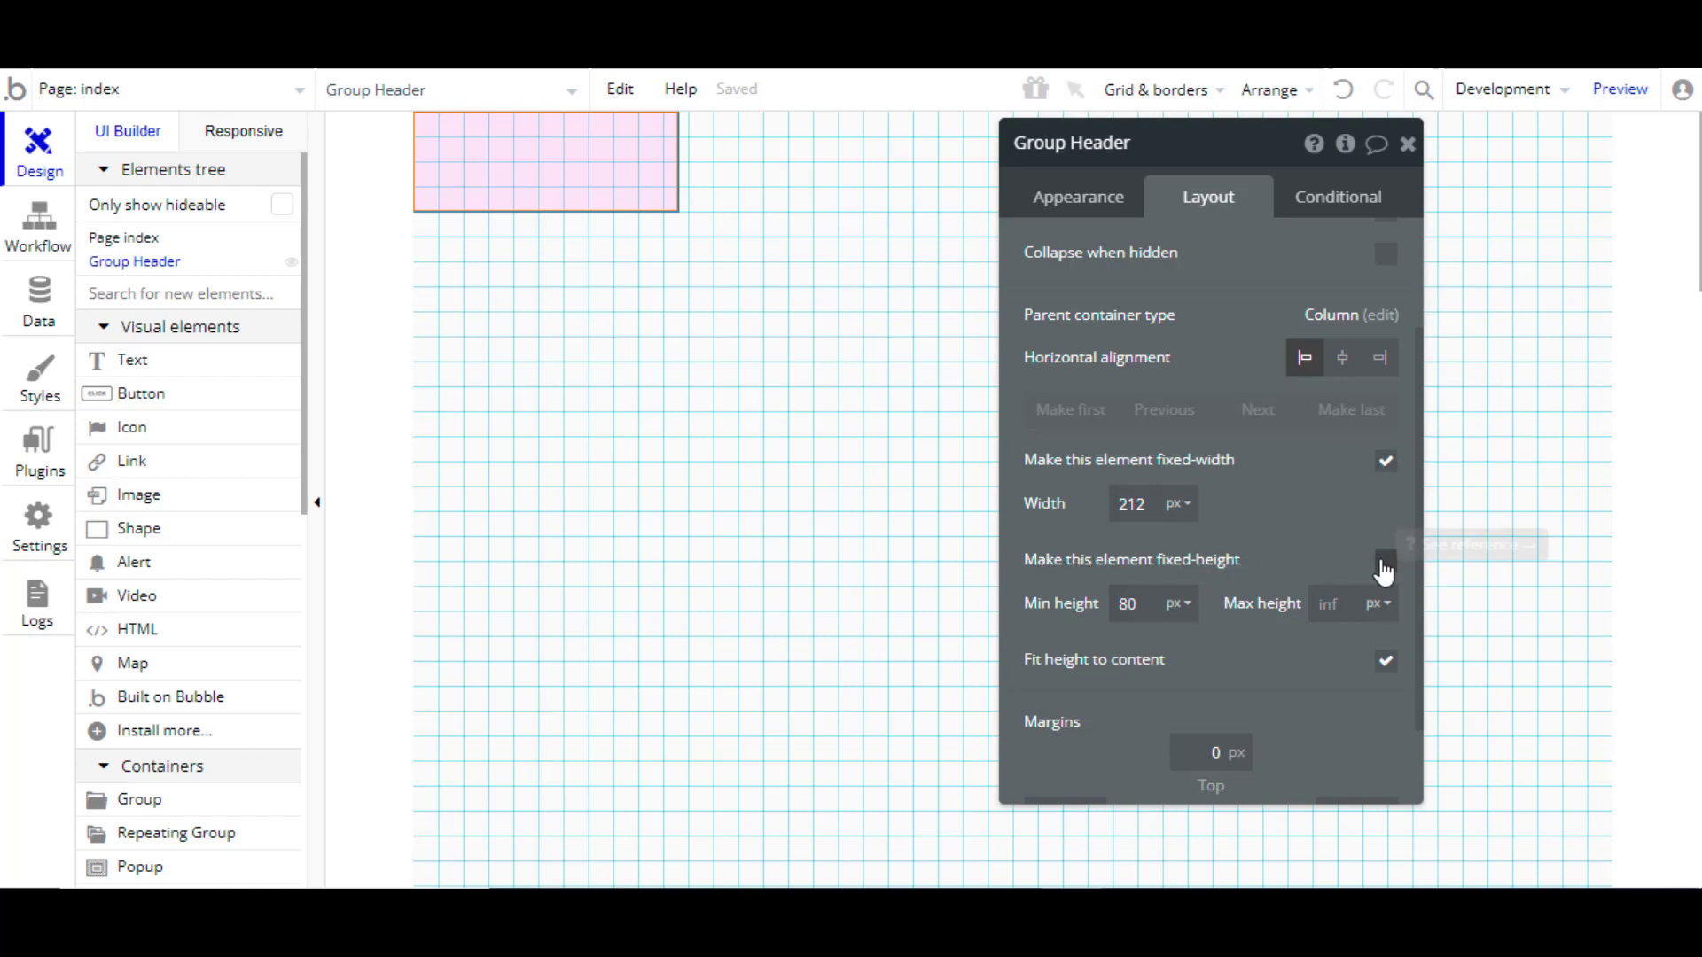
left_click(1388, 569)
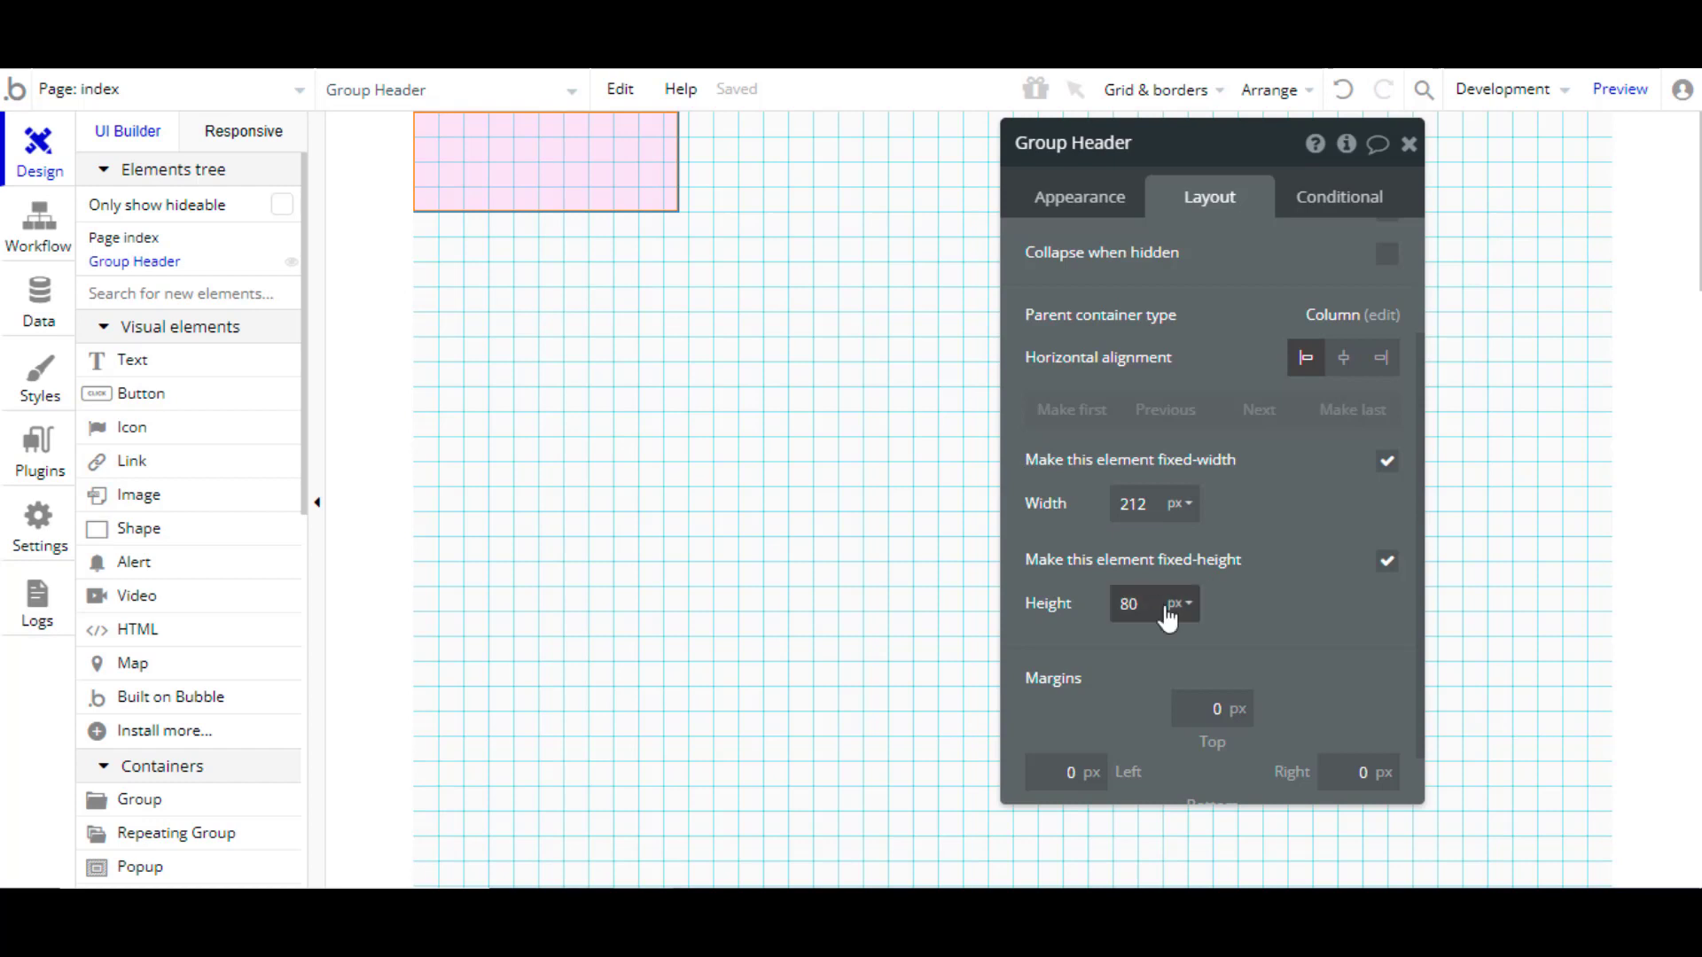
left_click(1386, 461)
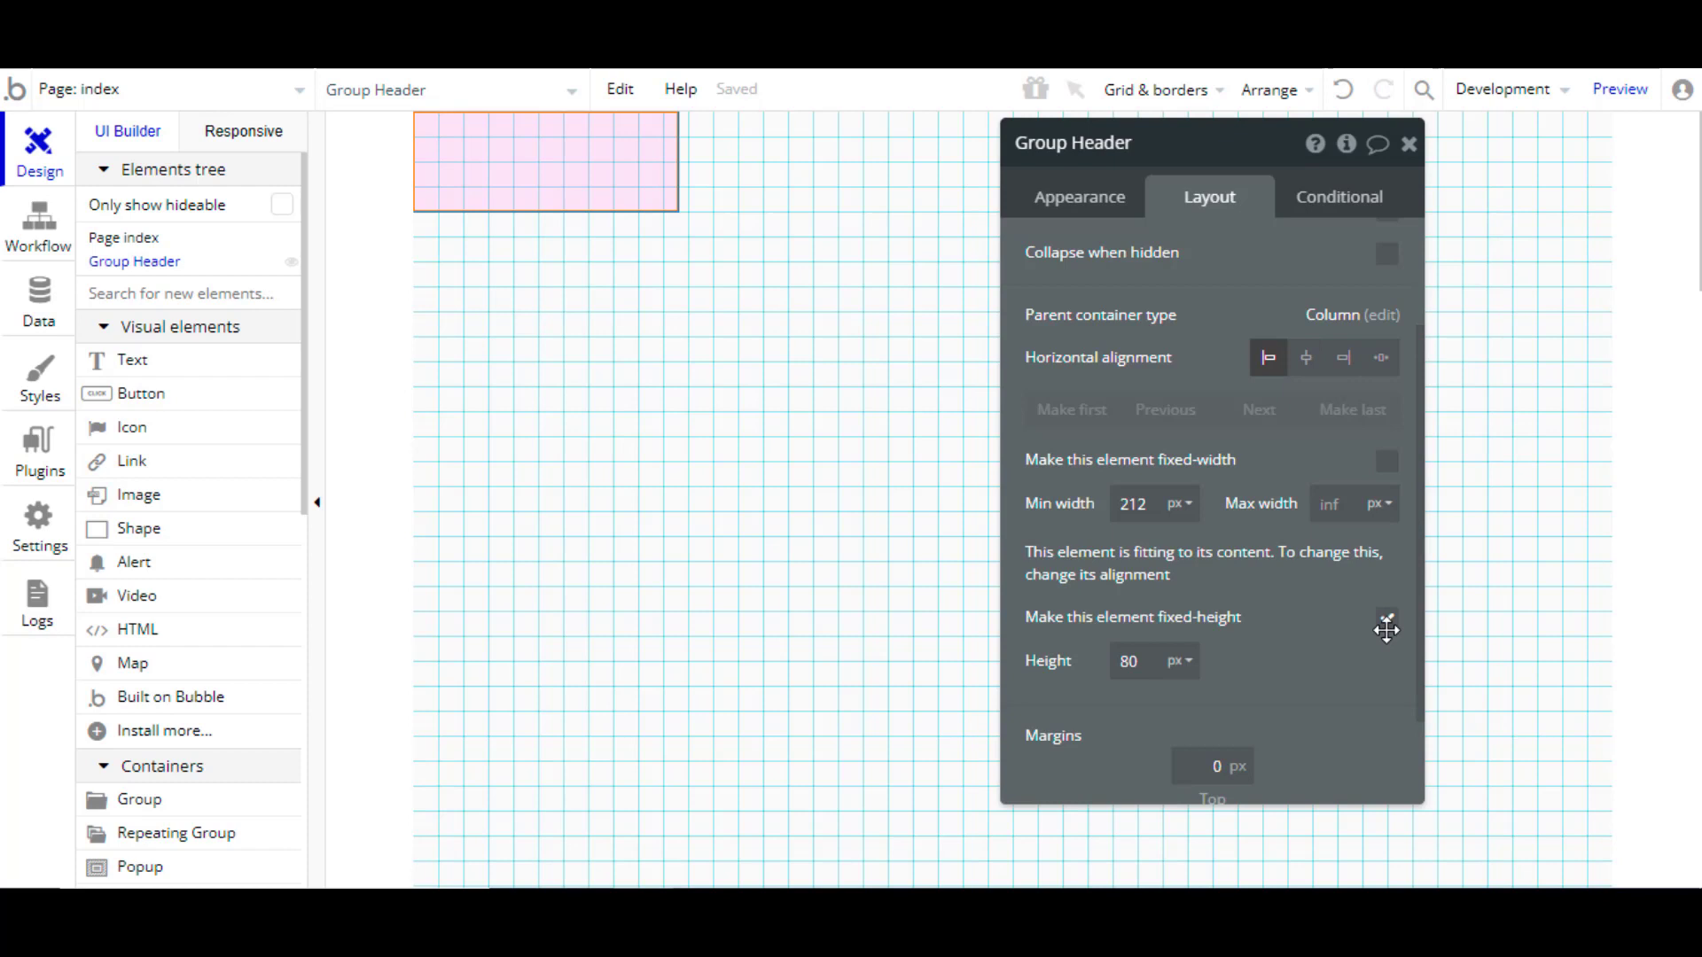
left_click(1386, 462)
left_click(1387, 568)
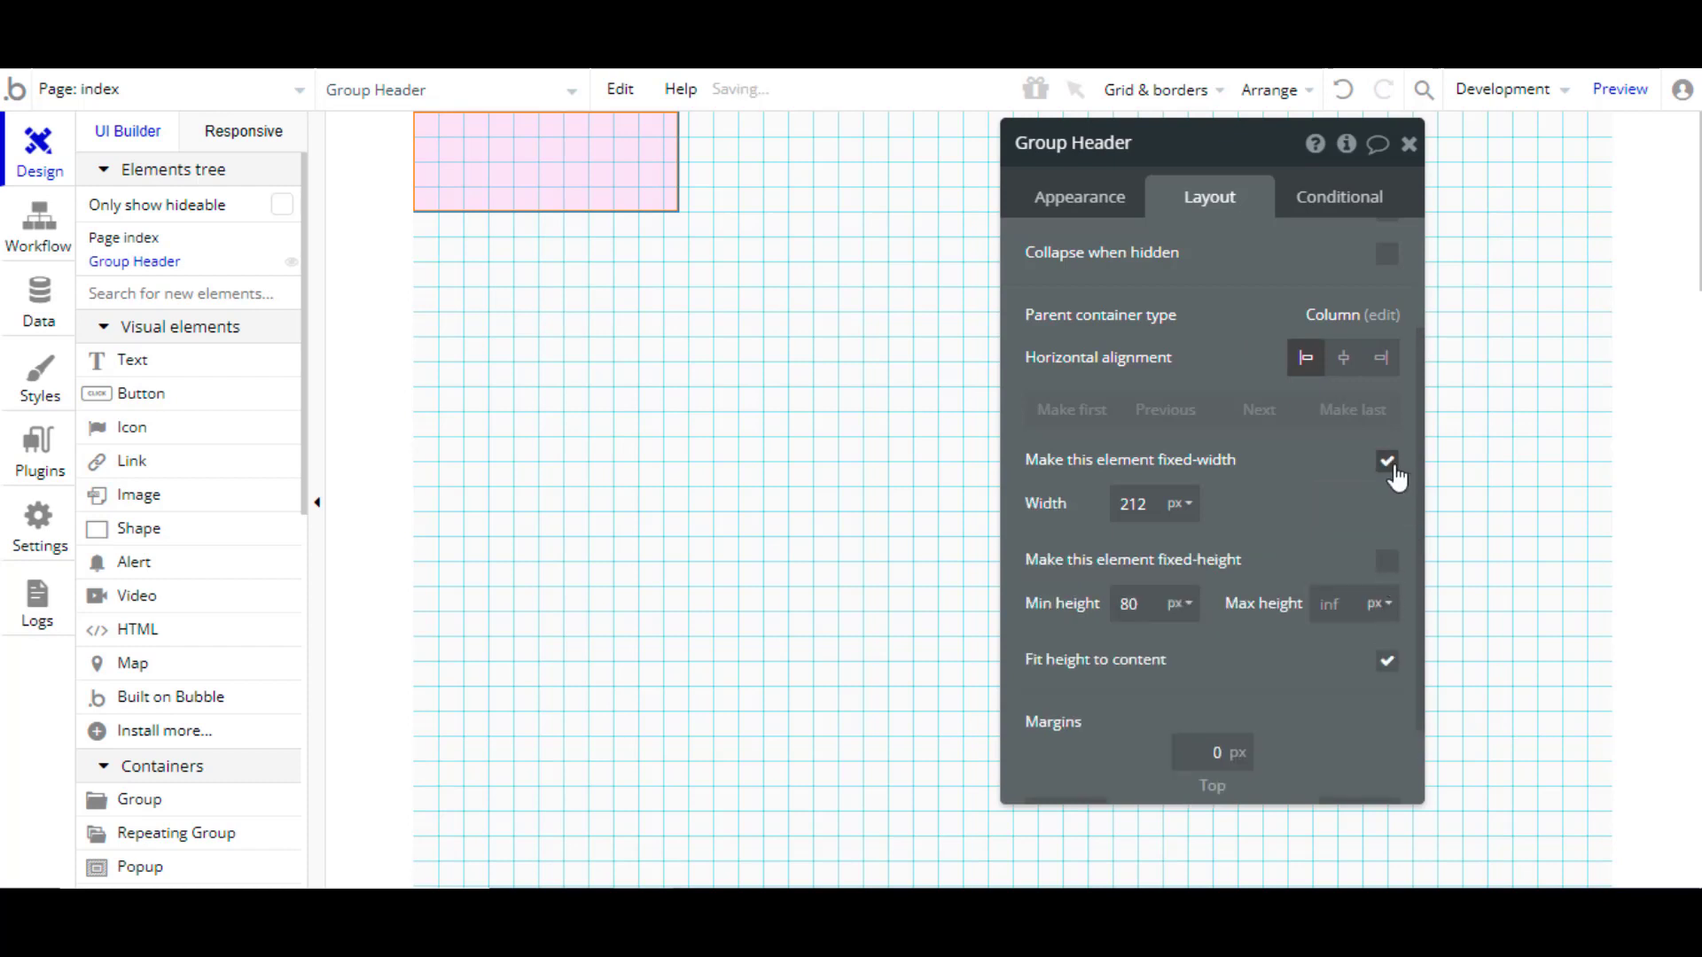
Step: Turn off the header group's fixed width and set its horizontal alignment to stretch across the page
left_click(1386, 461)
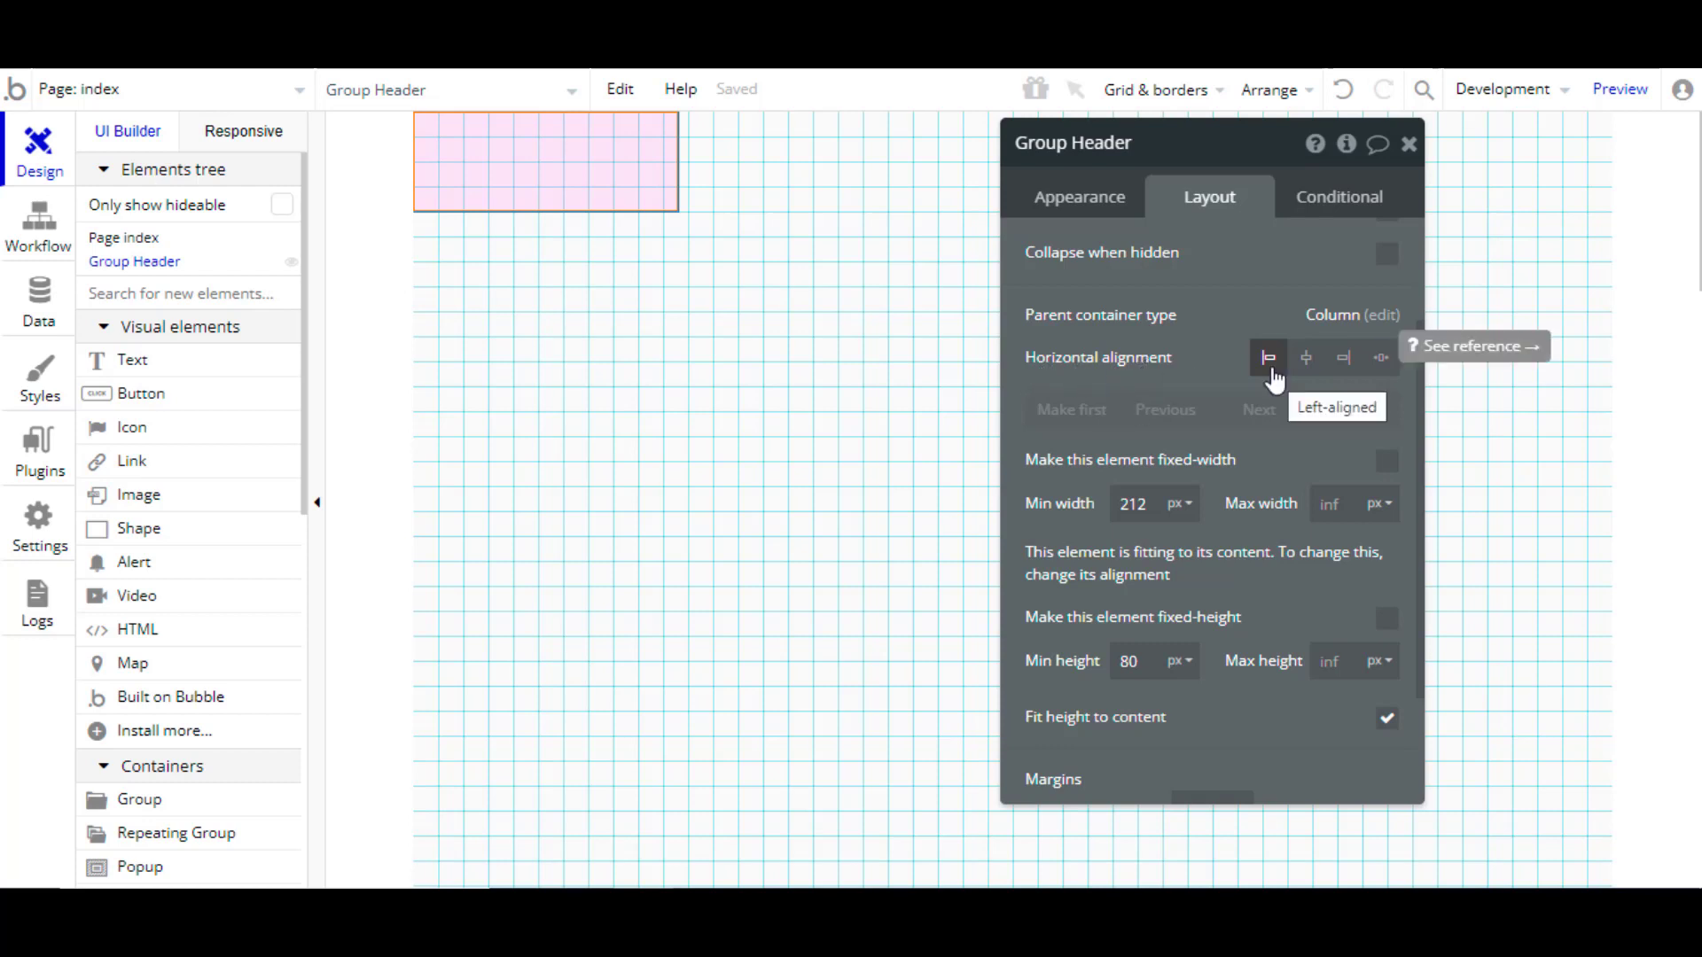
left_click(1382, 360)
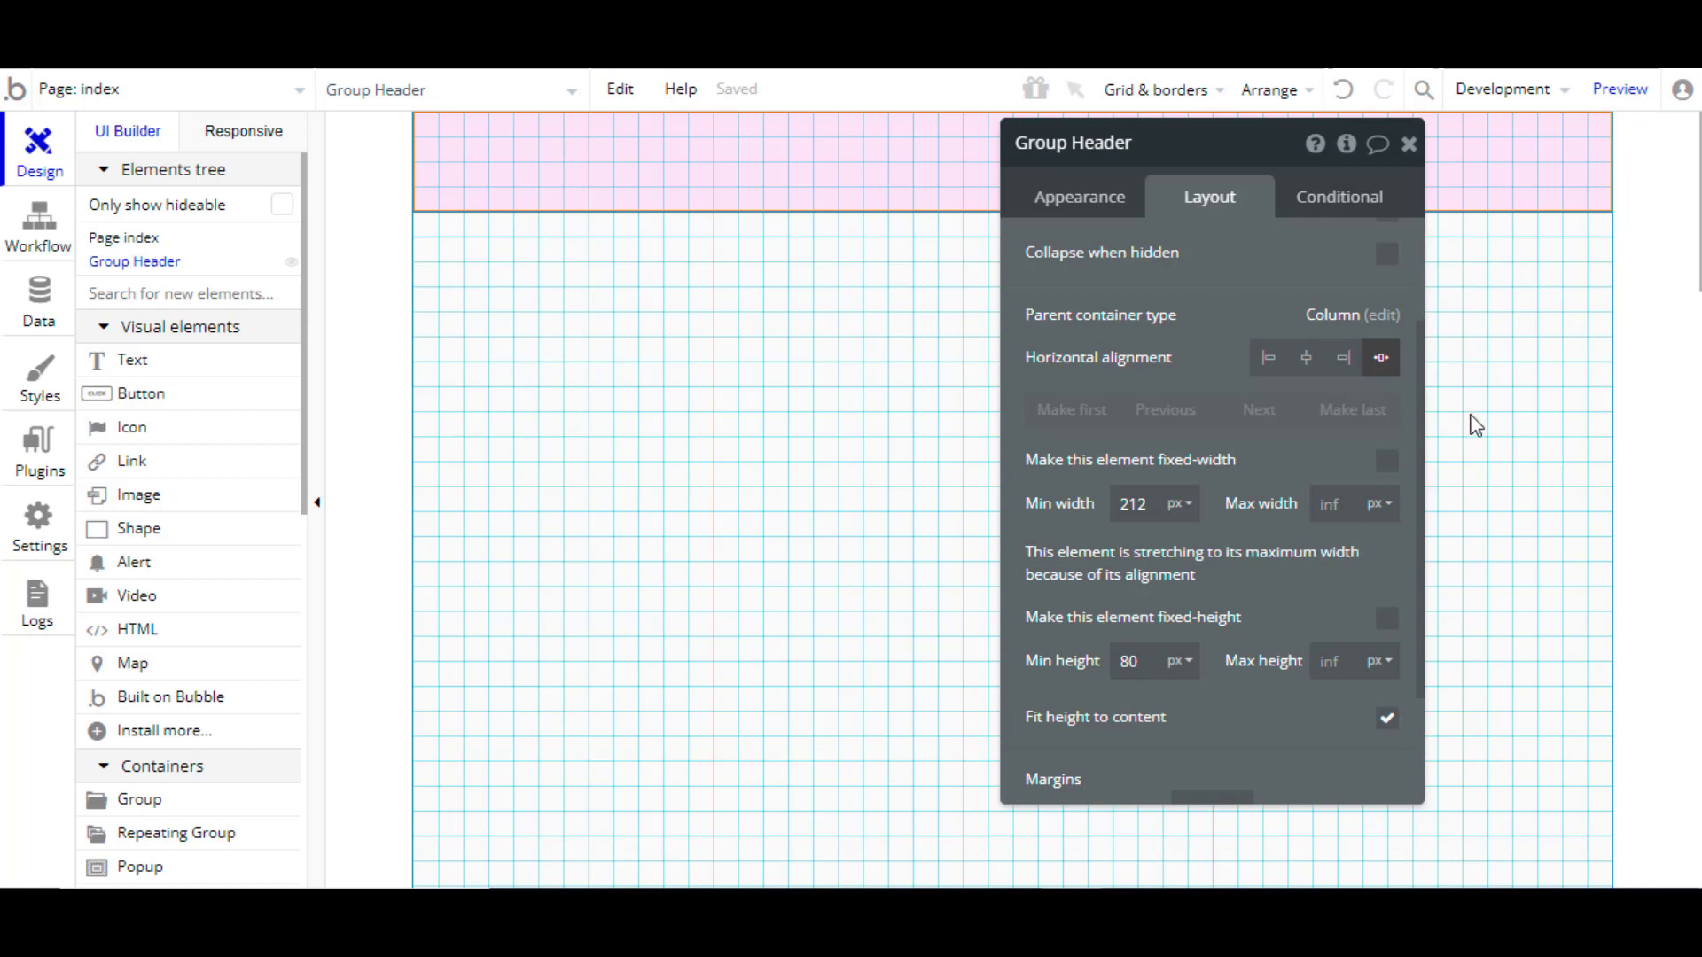
left_click_drag(1289, 405, 1328, 411)
scroll(1328, 411, "down", 1)
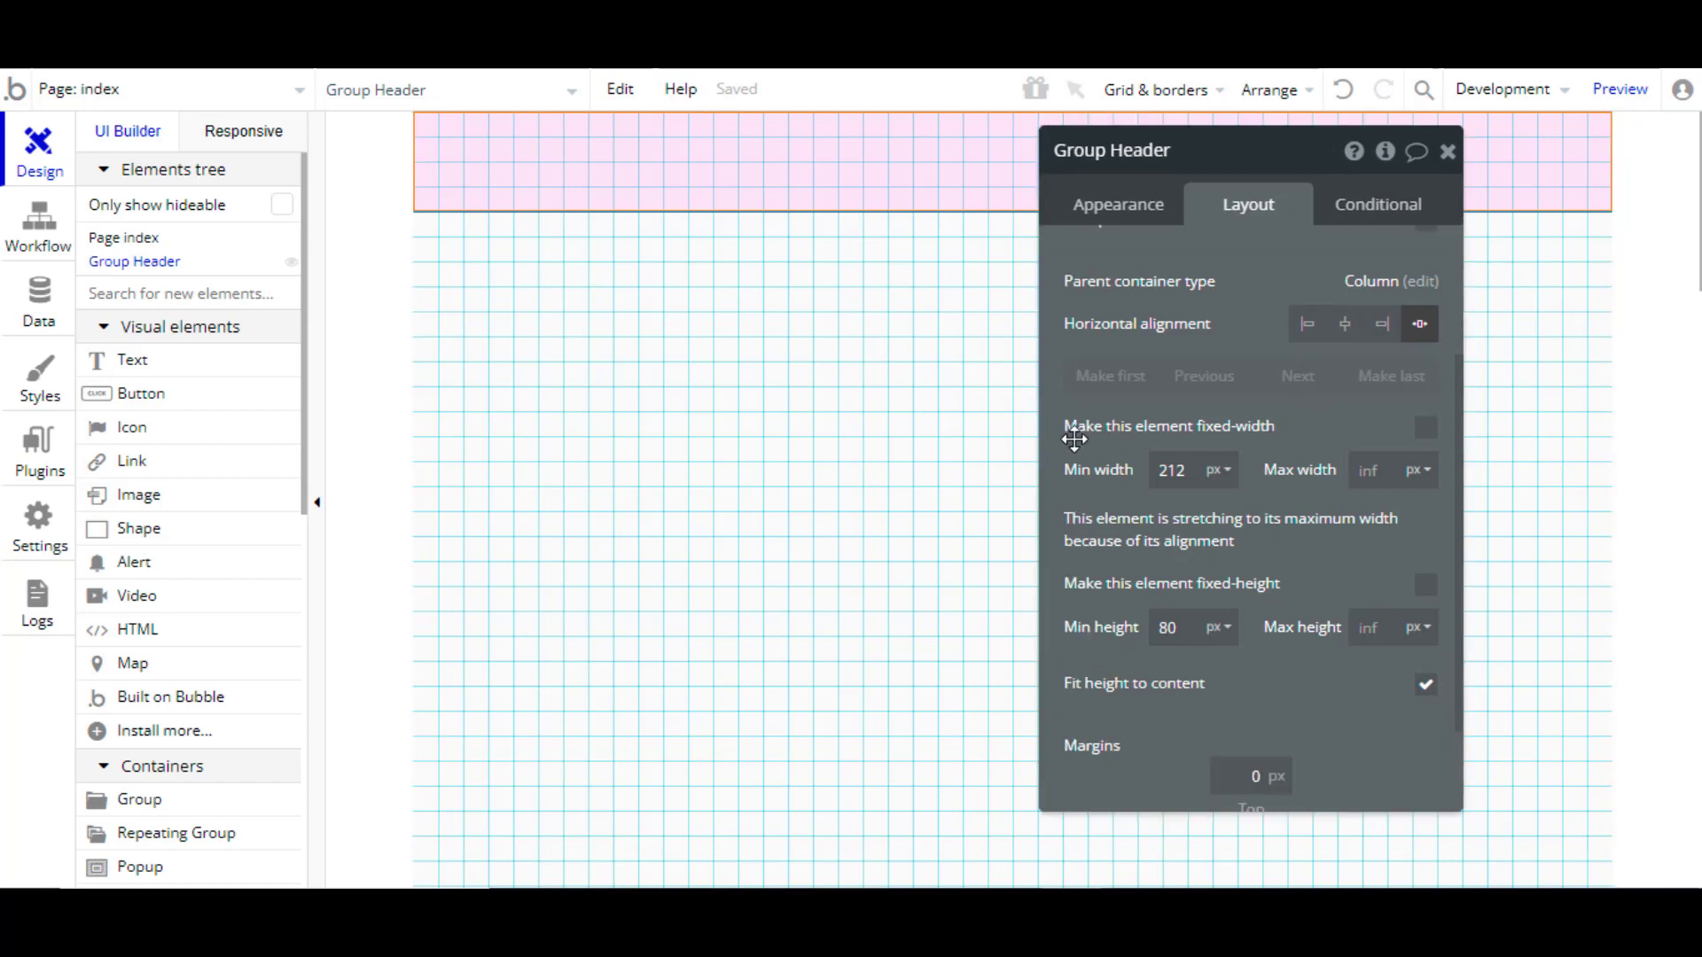
Step: Set the header group's minimum width to 320 px
mouse_move(1117, 437)
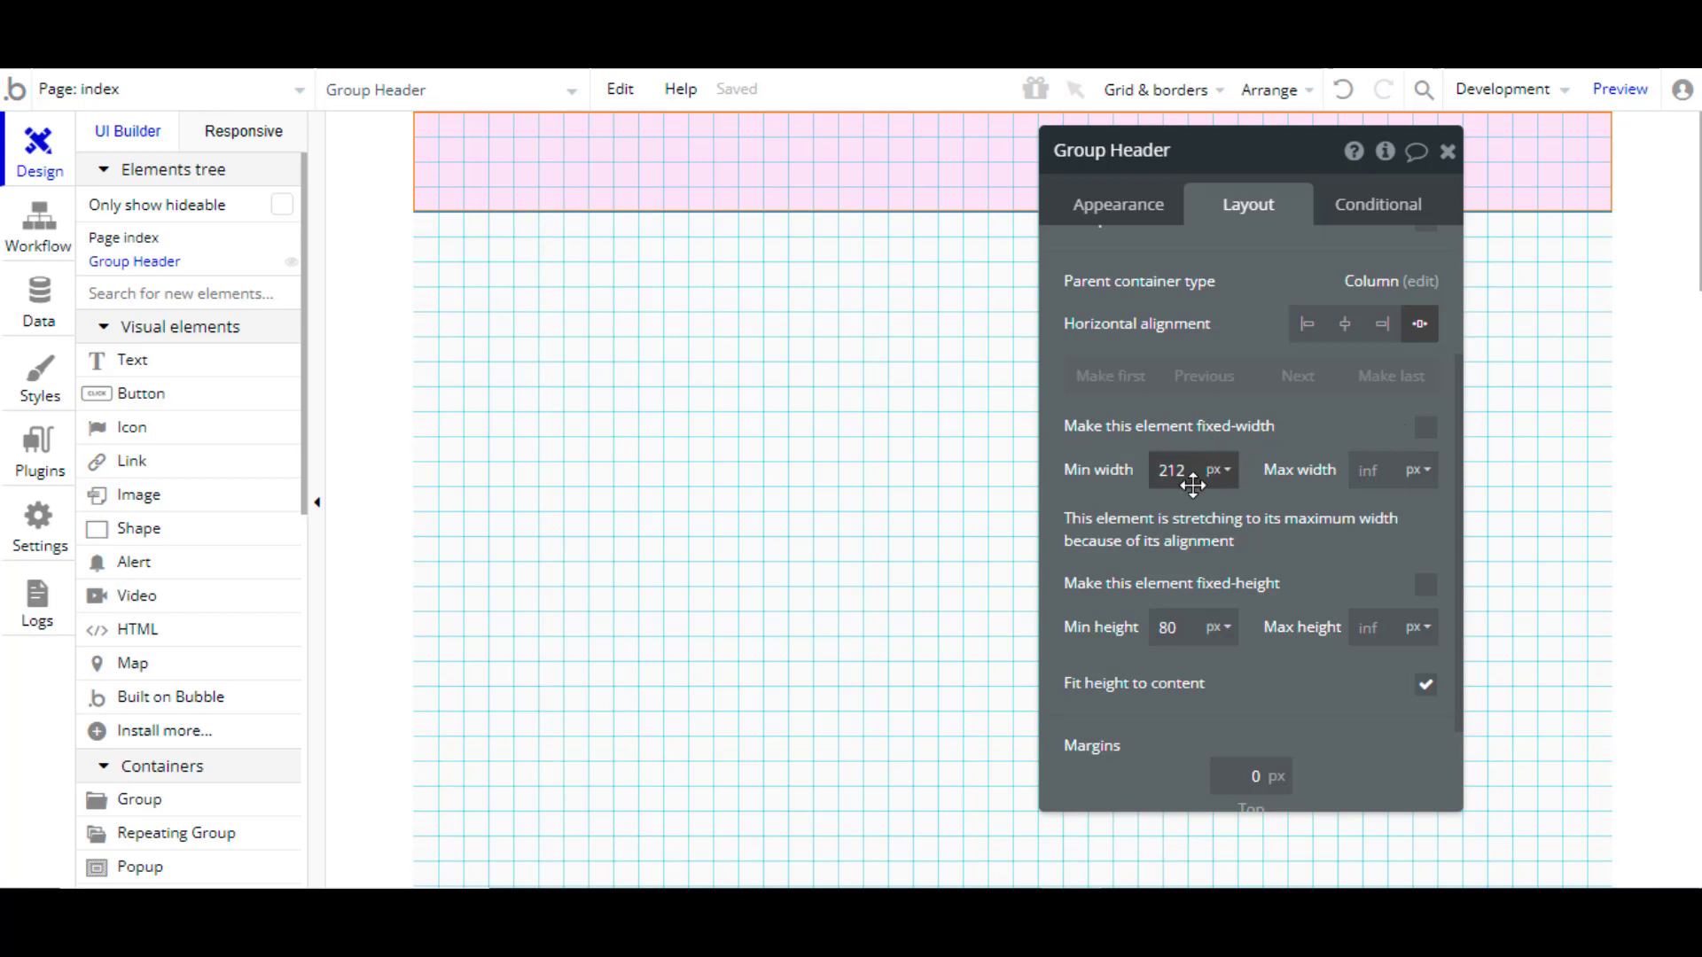
mouse_move(1131, 494)
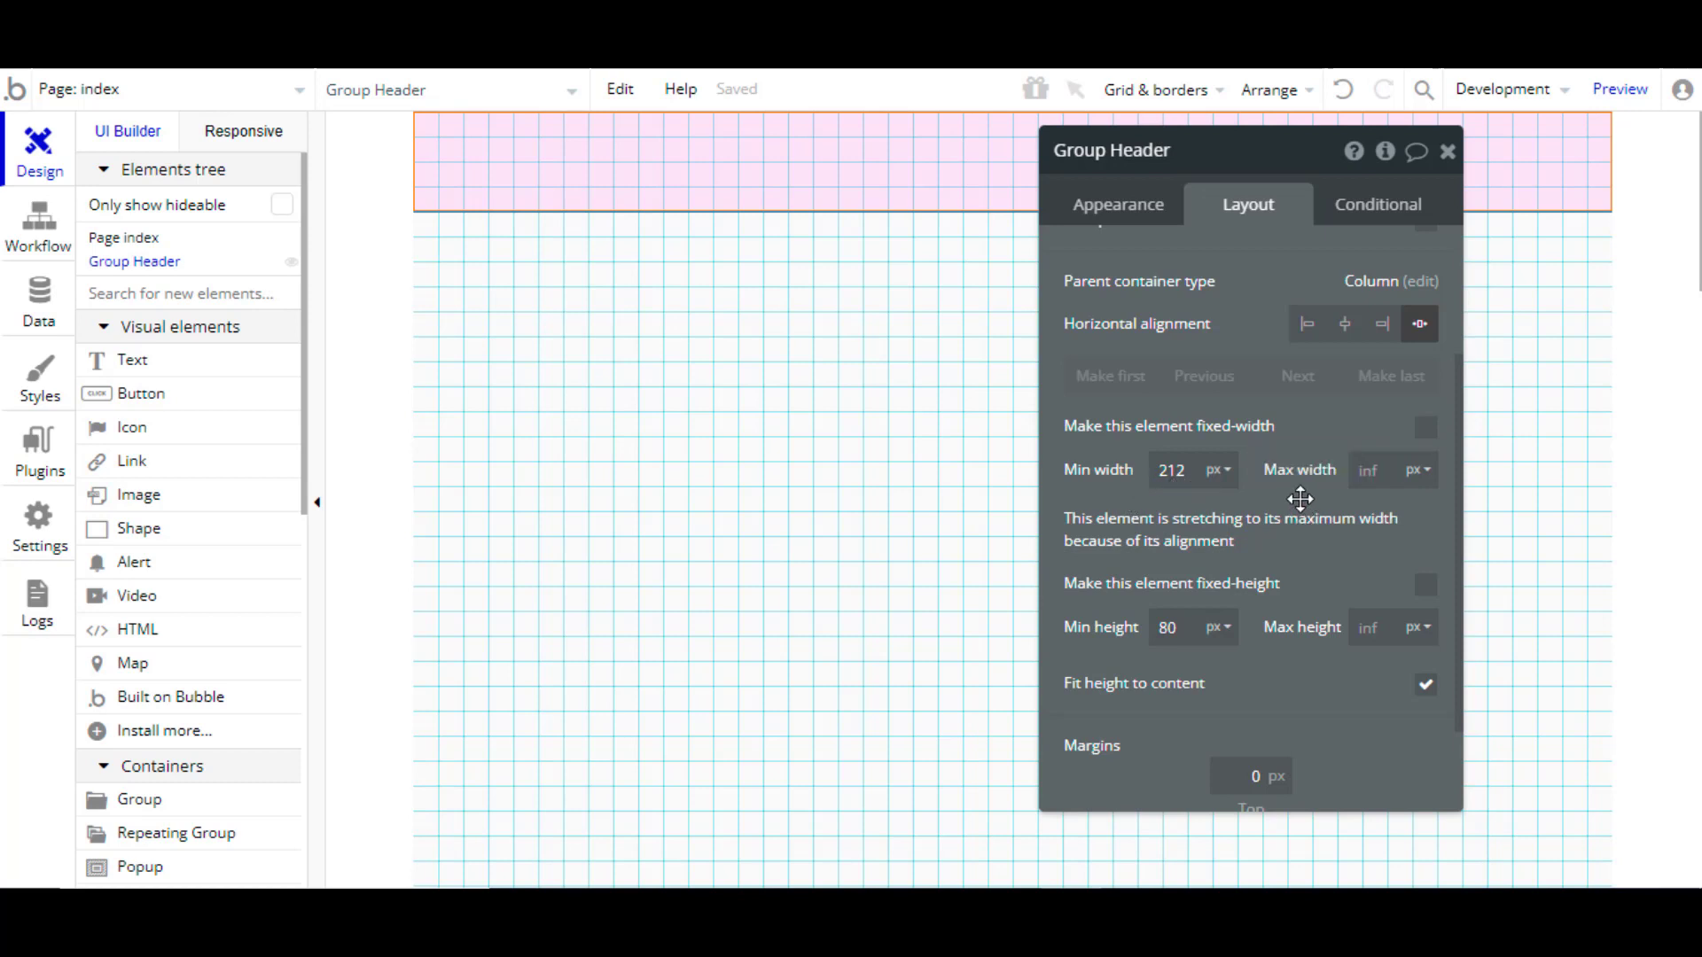
mouse_move(1303, 499)
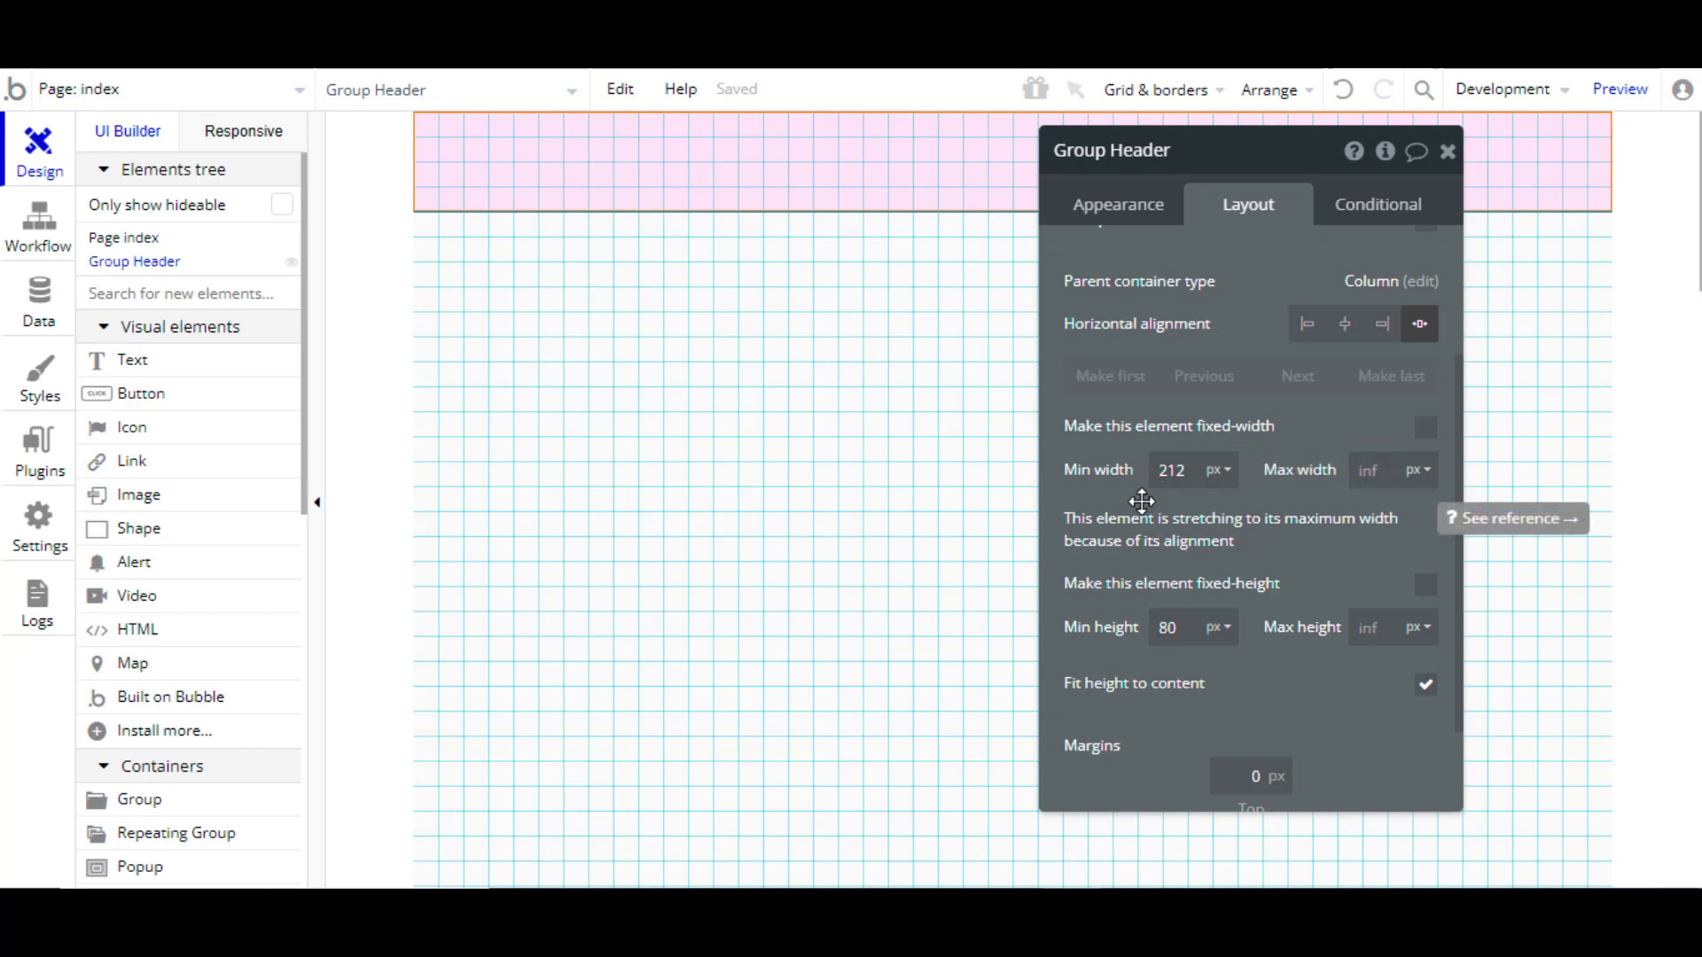
double_click(1171, 470)
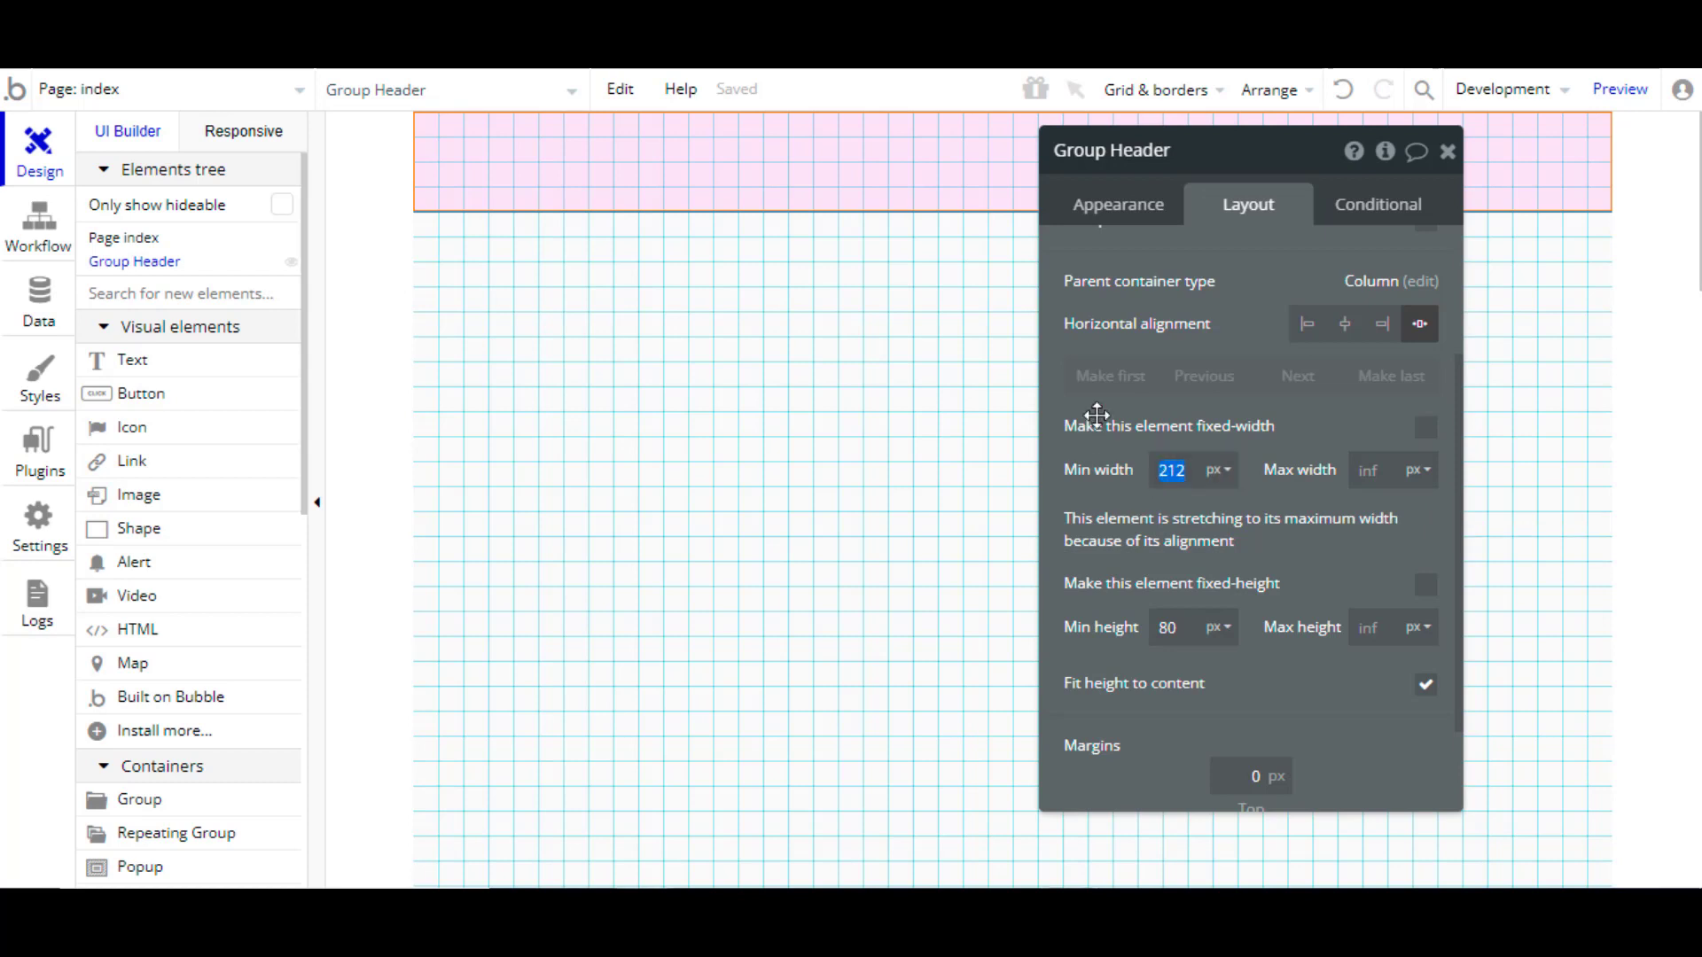
type("320")
left_click_drag(1300, 497, 1144, 517)
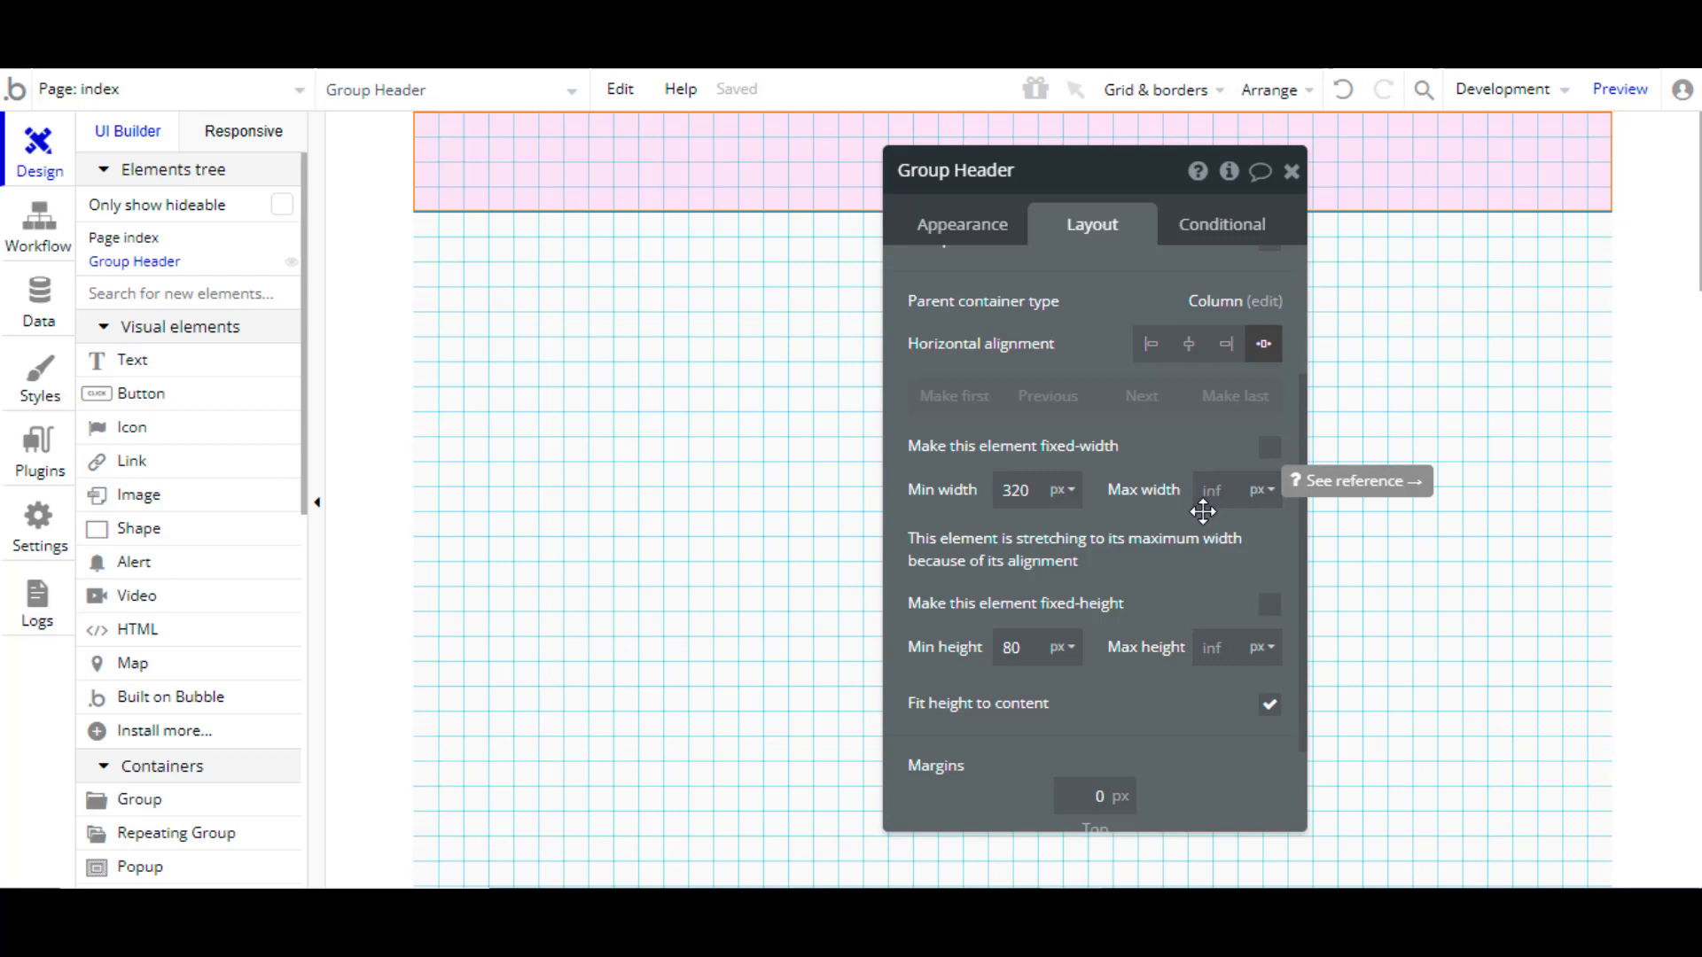
Step: Try a maximum width of 640 px on the header group, and clear the value again
left_click(1231, 494)
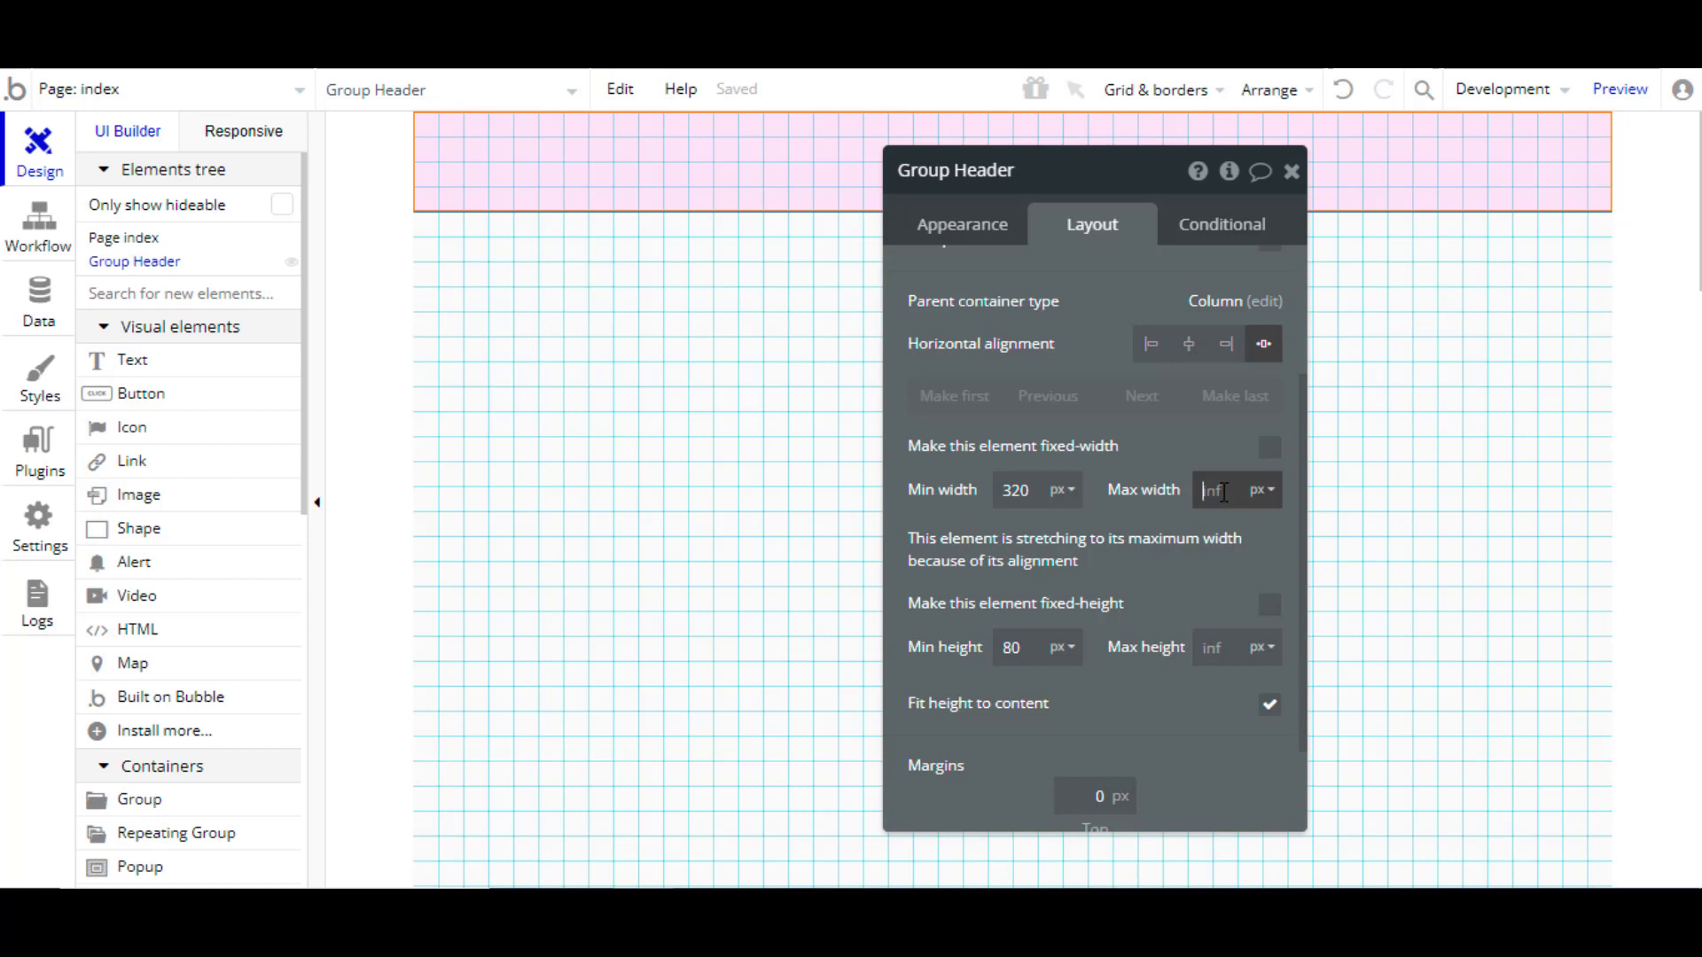
type("1340")
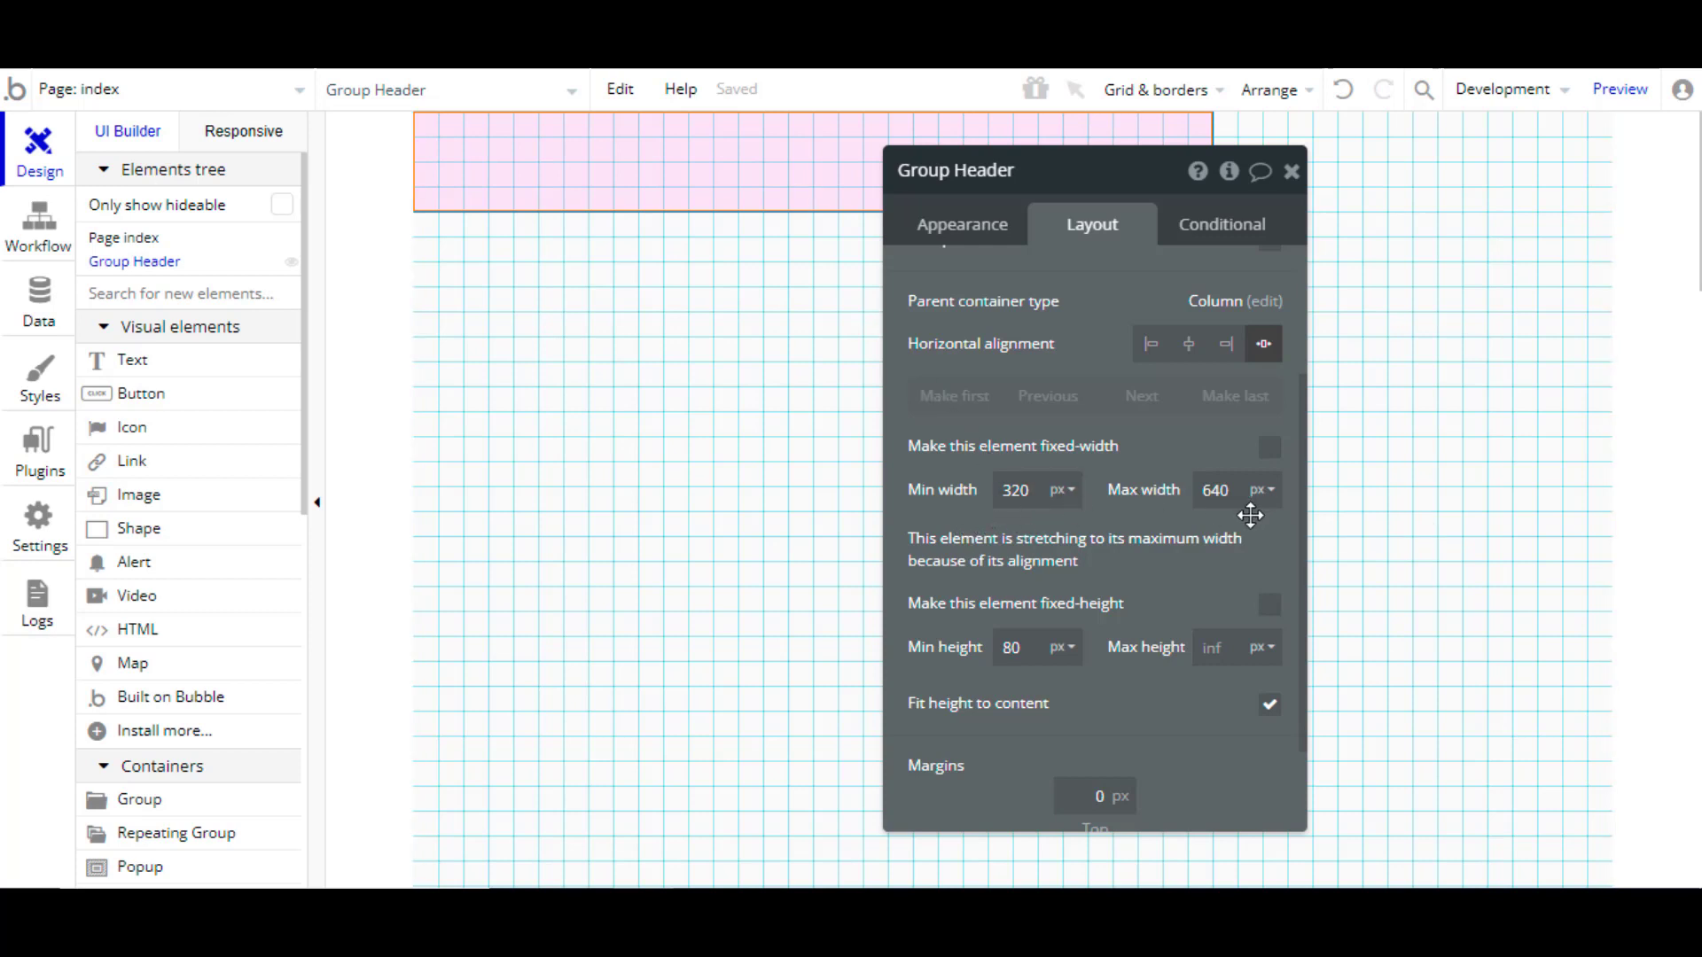
left_click(1219, 489)
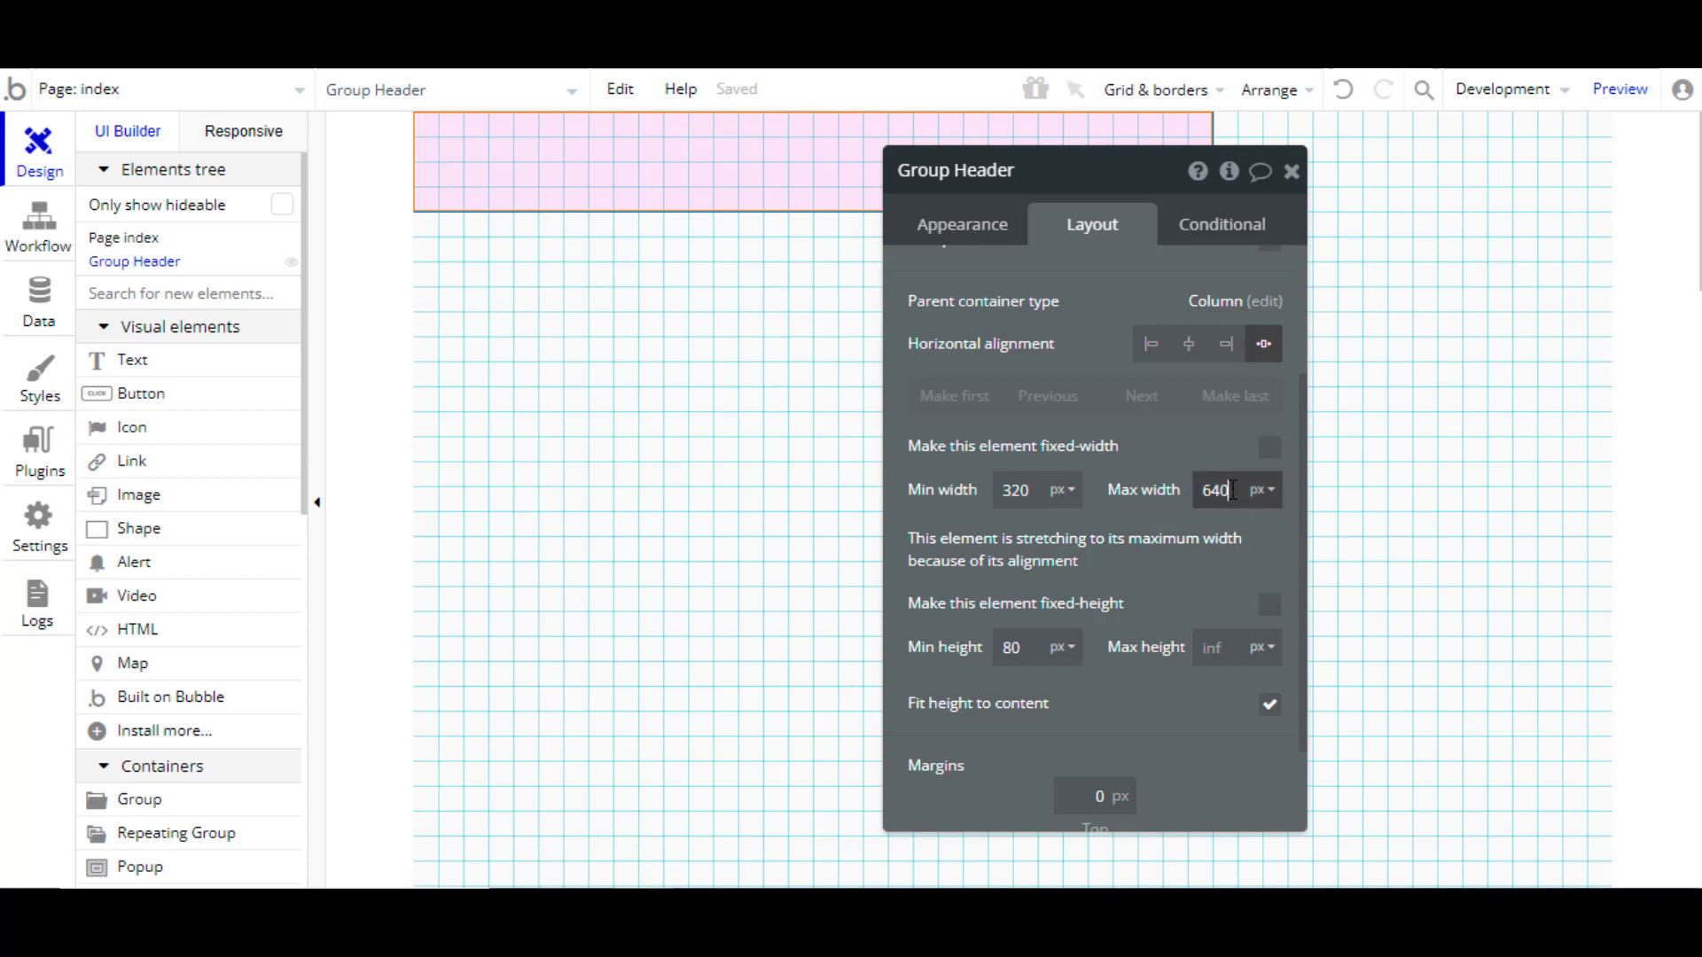
key("BackSpace")
key("BackSpace")
key("BackSpace")
left_click(1260, 536)
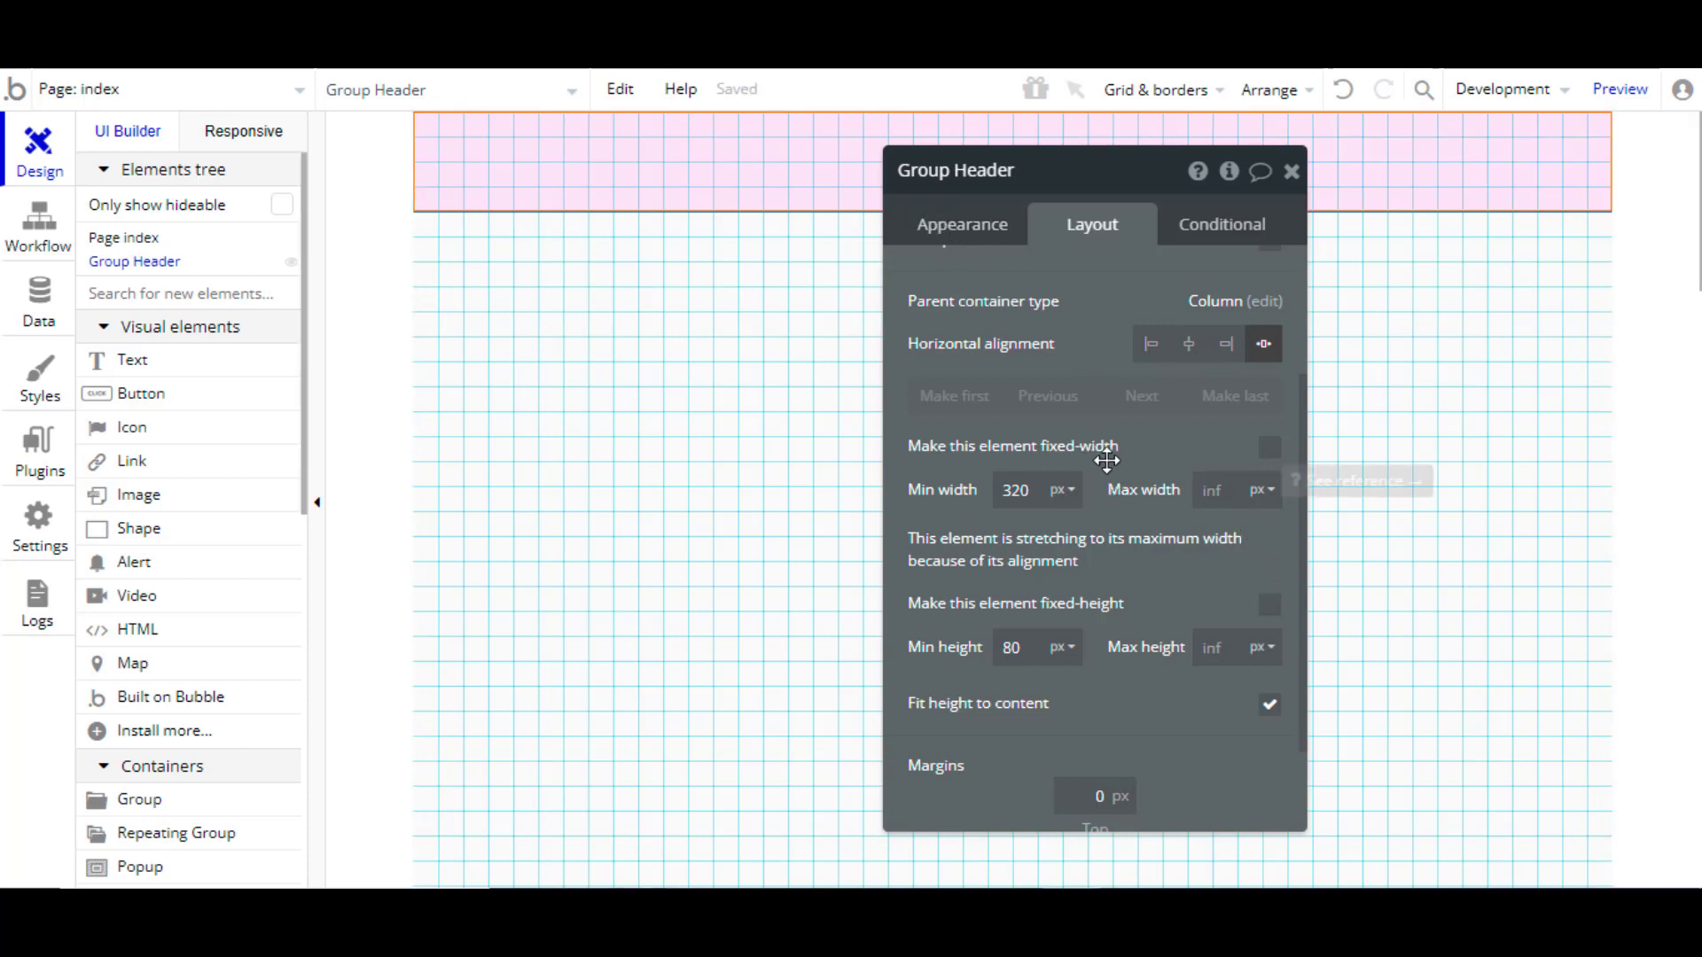
Step: Try a fixed height and a minimum height of 0 px on the header group, and restore the minimum height to 80 px
left_click(1269, 608)
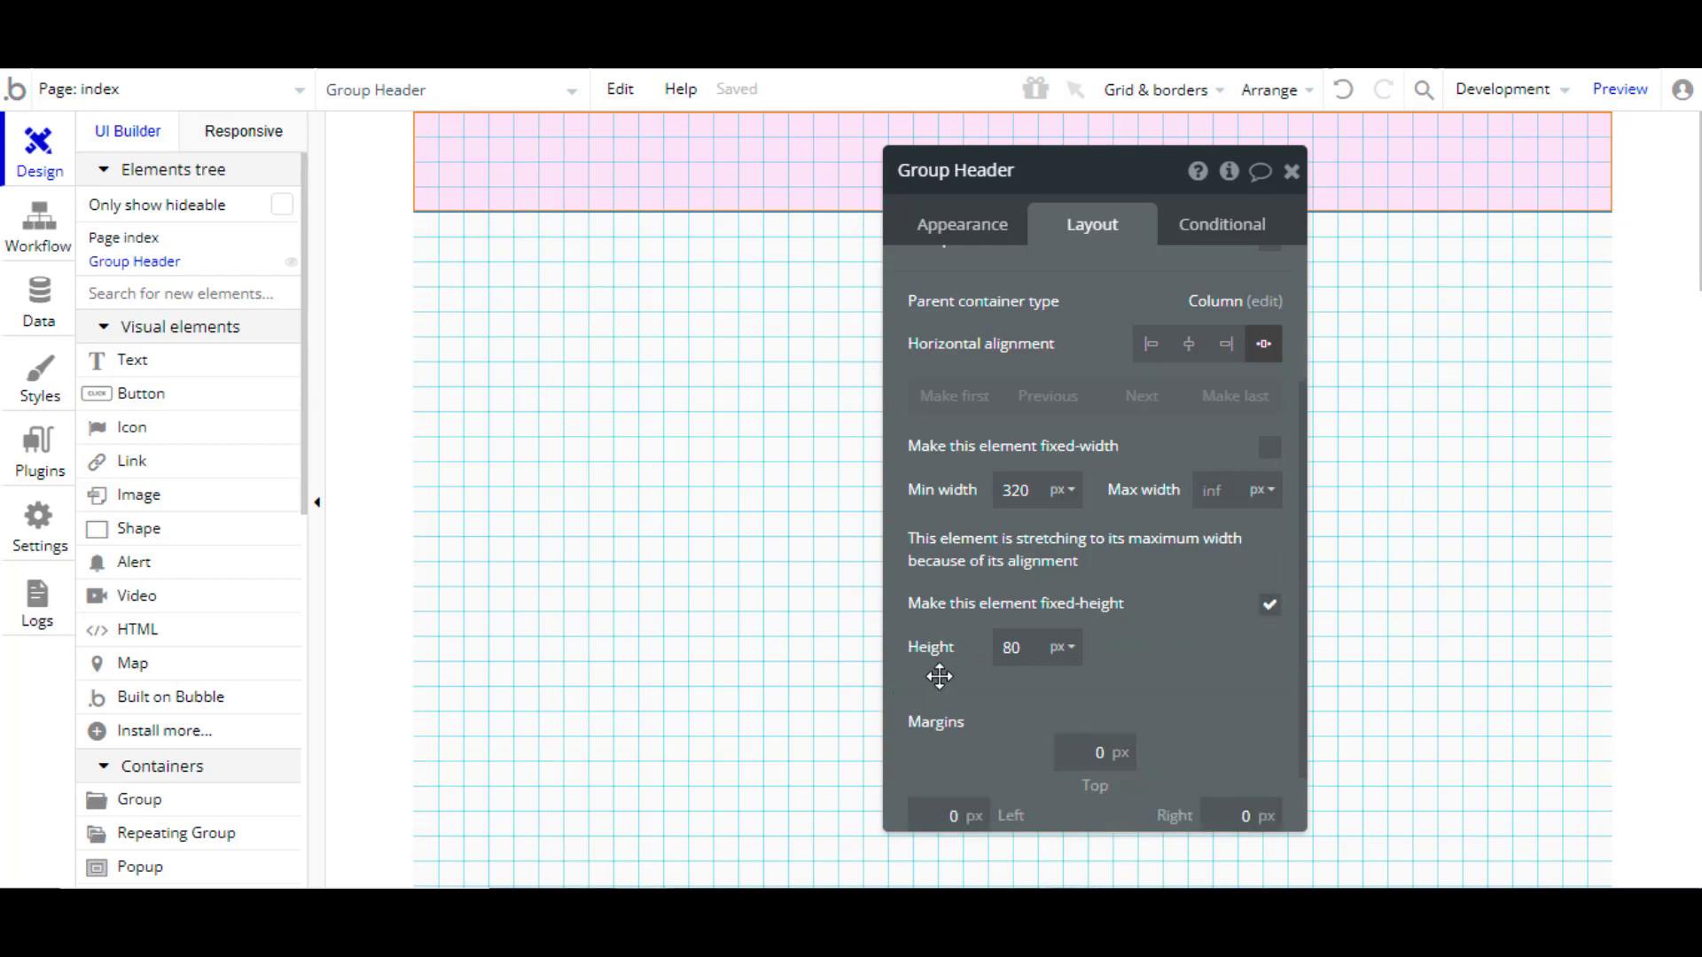
left_click(1269, 610)
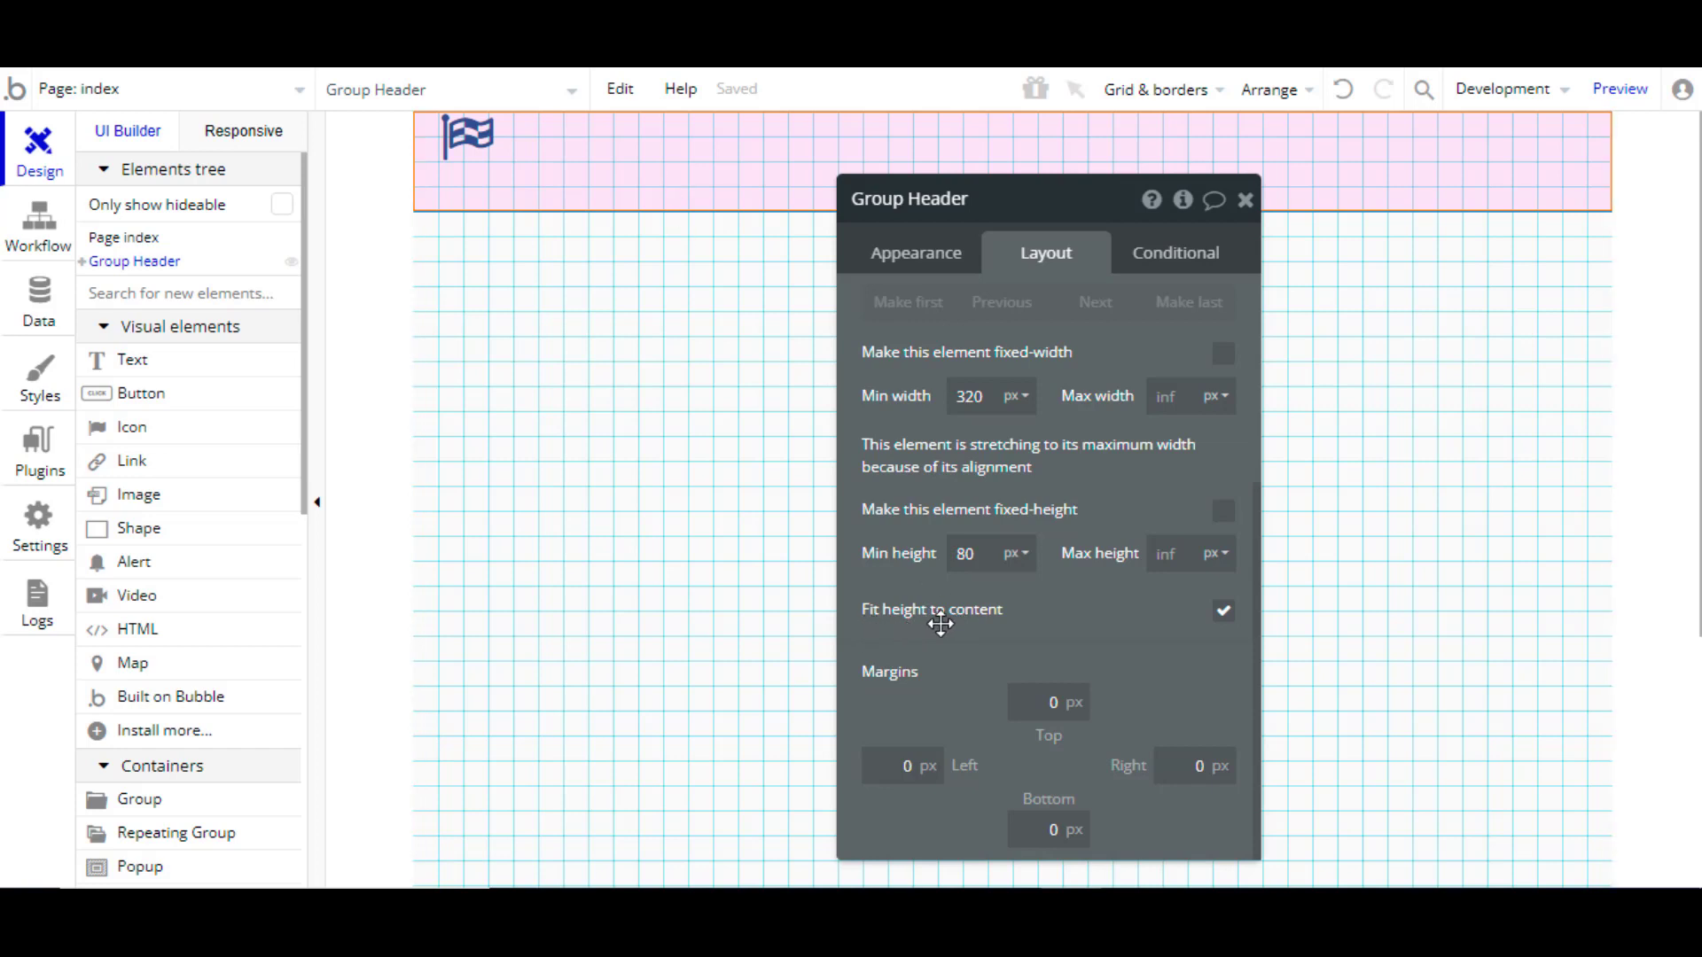
mouse_move(1074, 599)
left_click(964, 548)
double_click(961, 553)
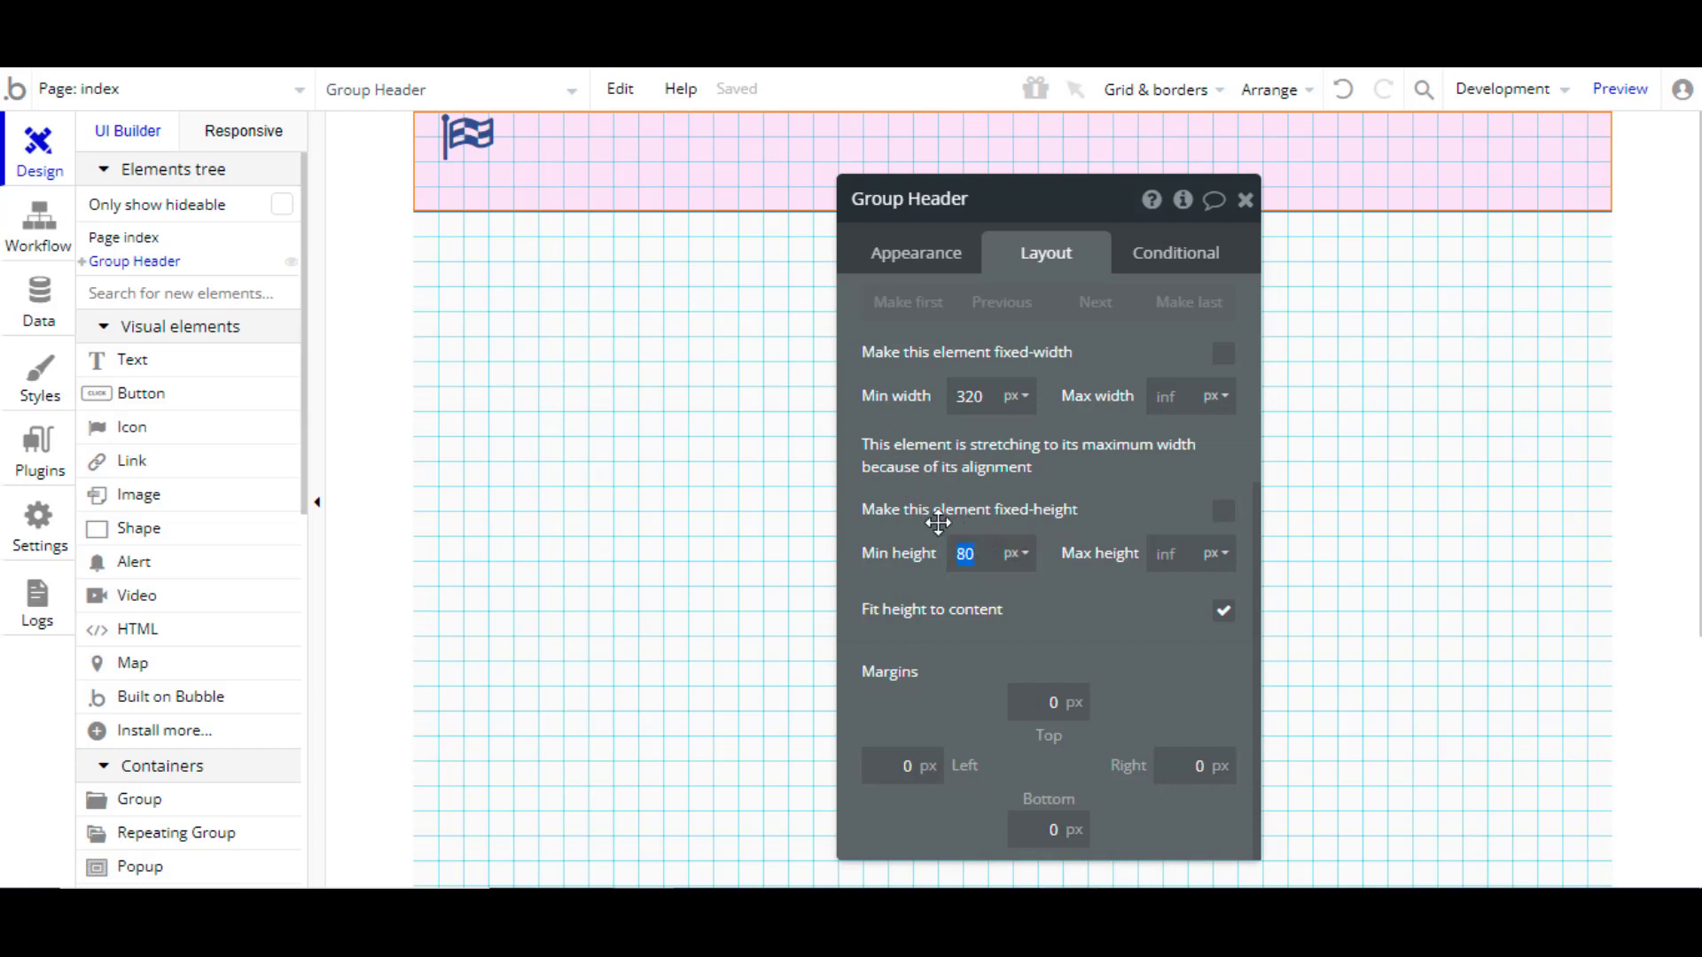
type("0")
key("Return")
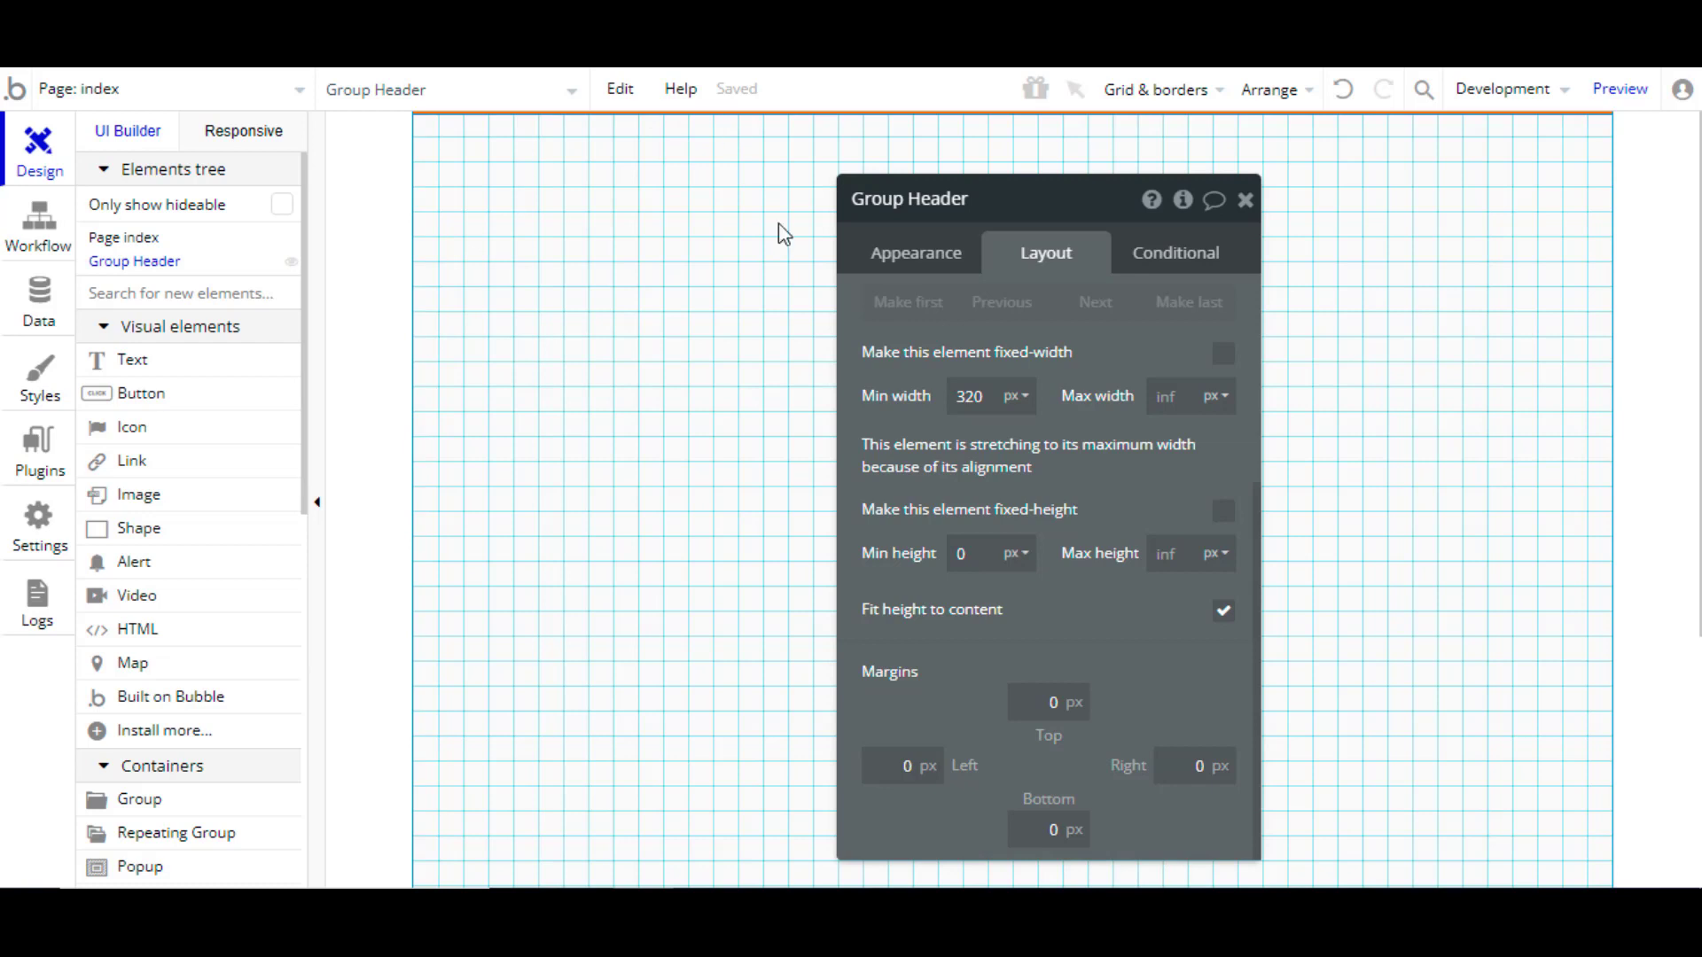
double_click(961, 553)
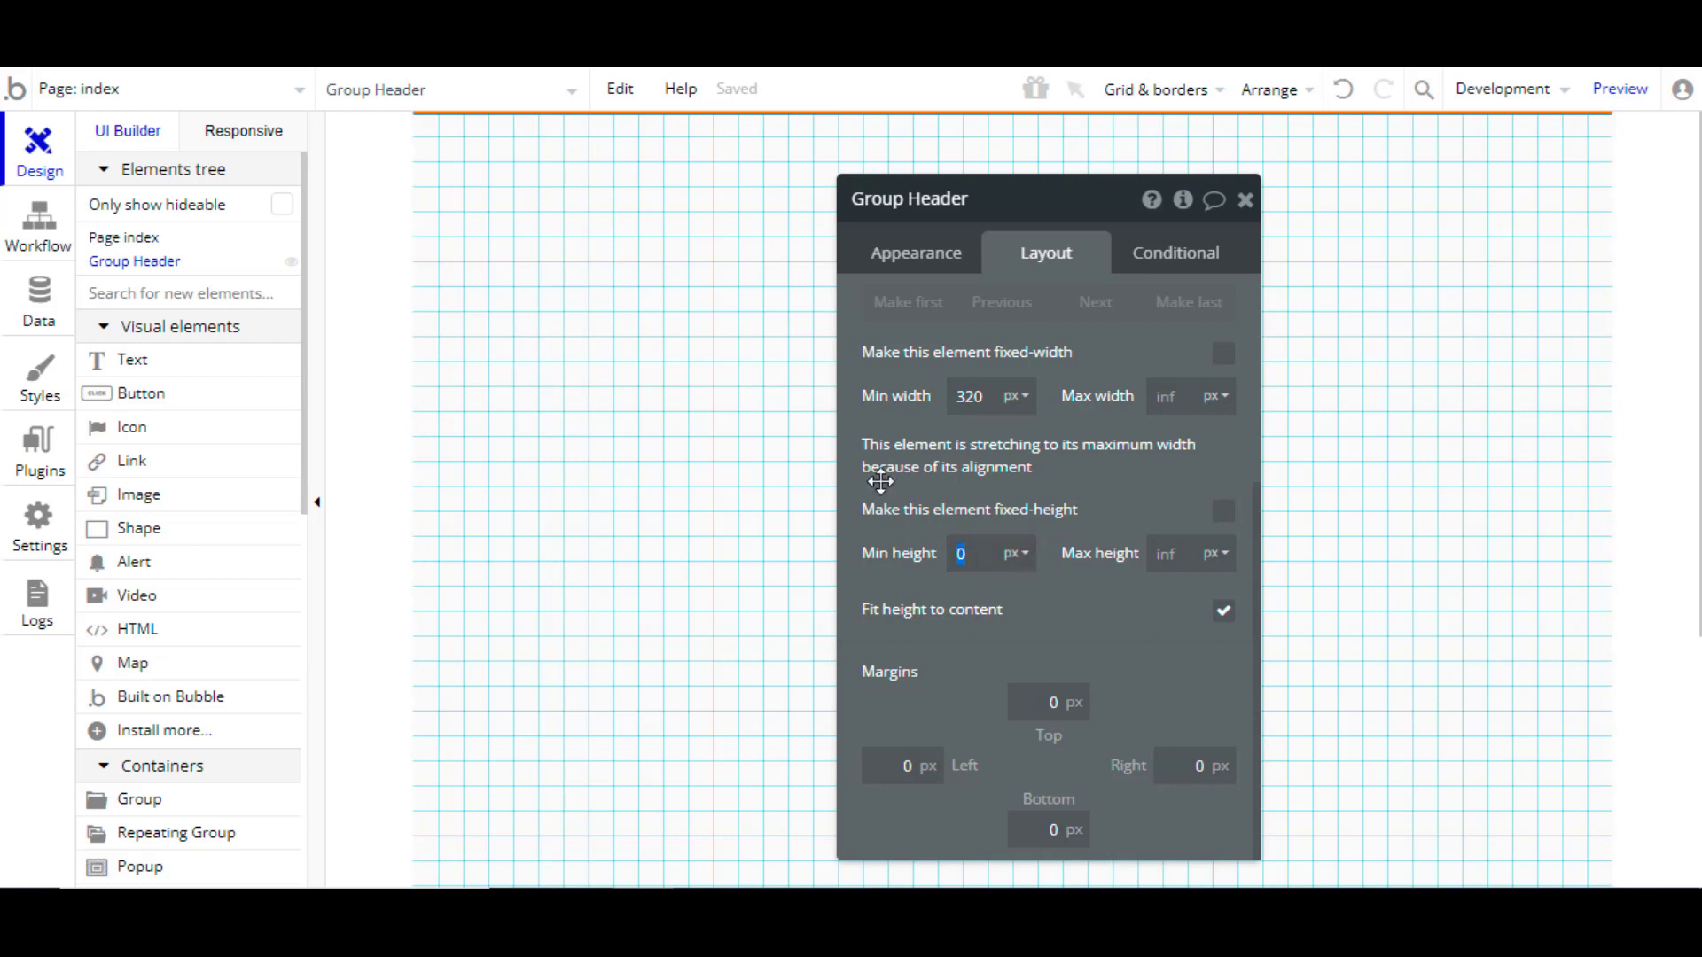
type("8")
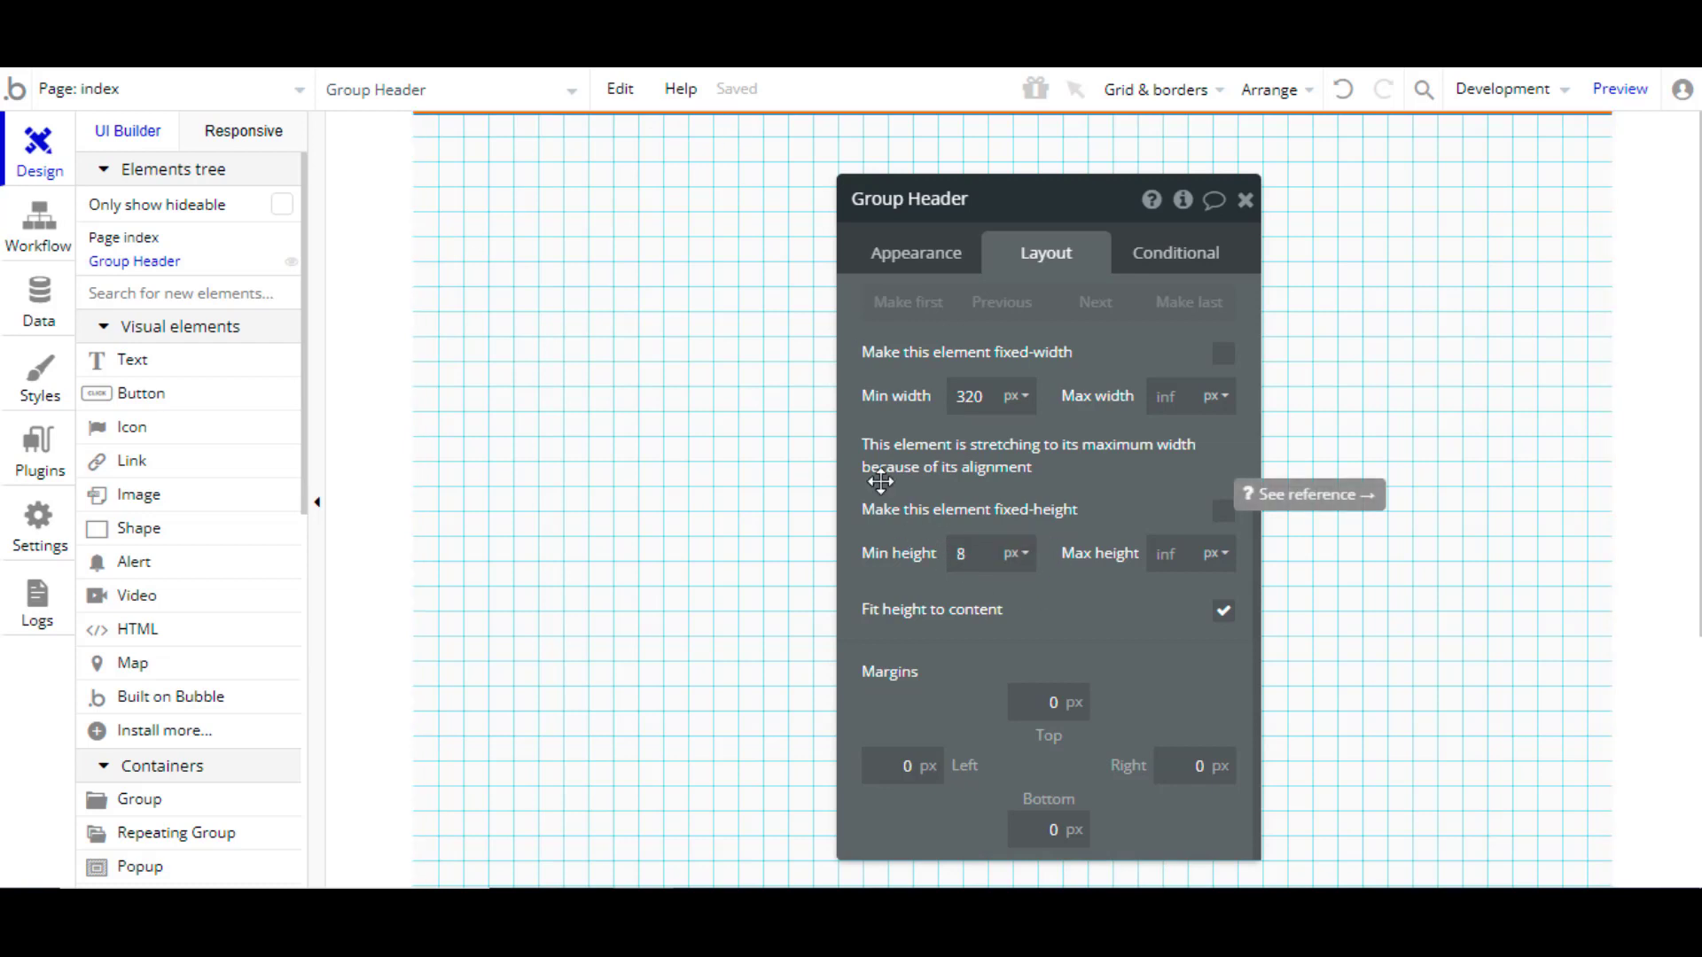
type("0")
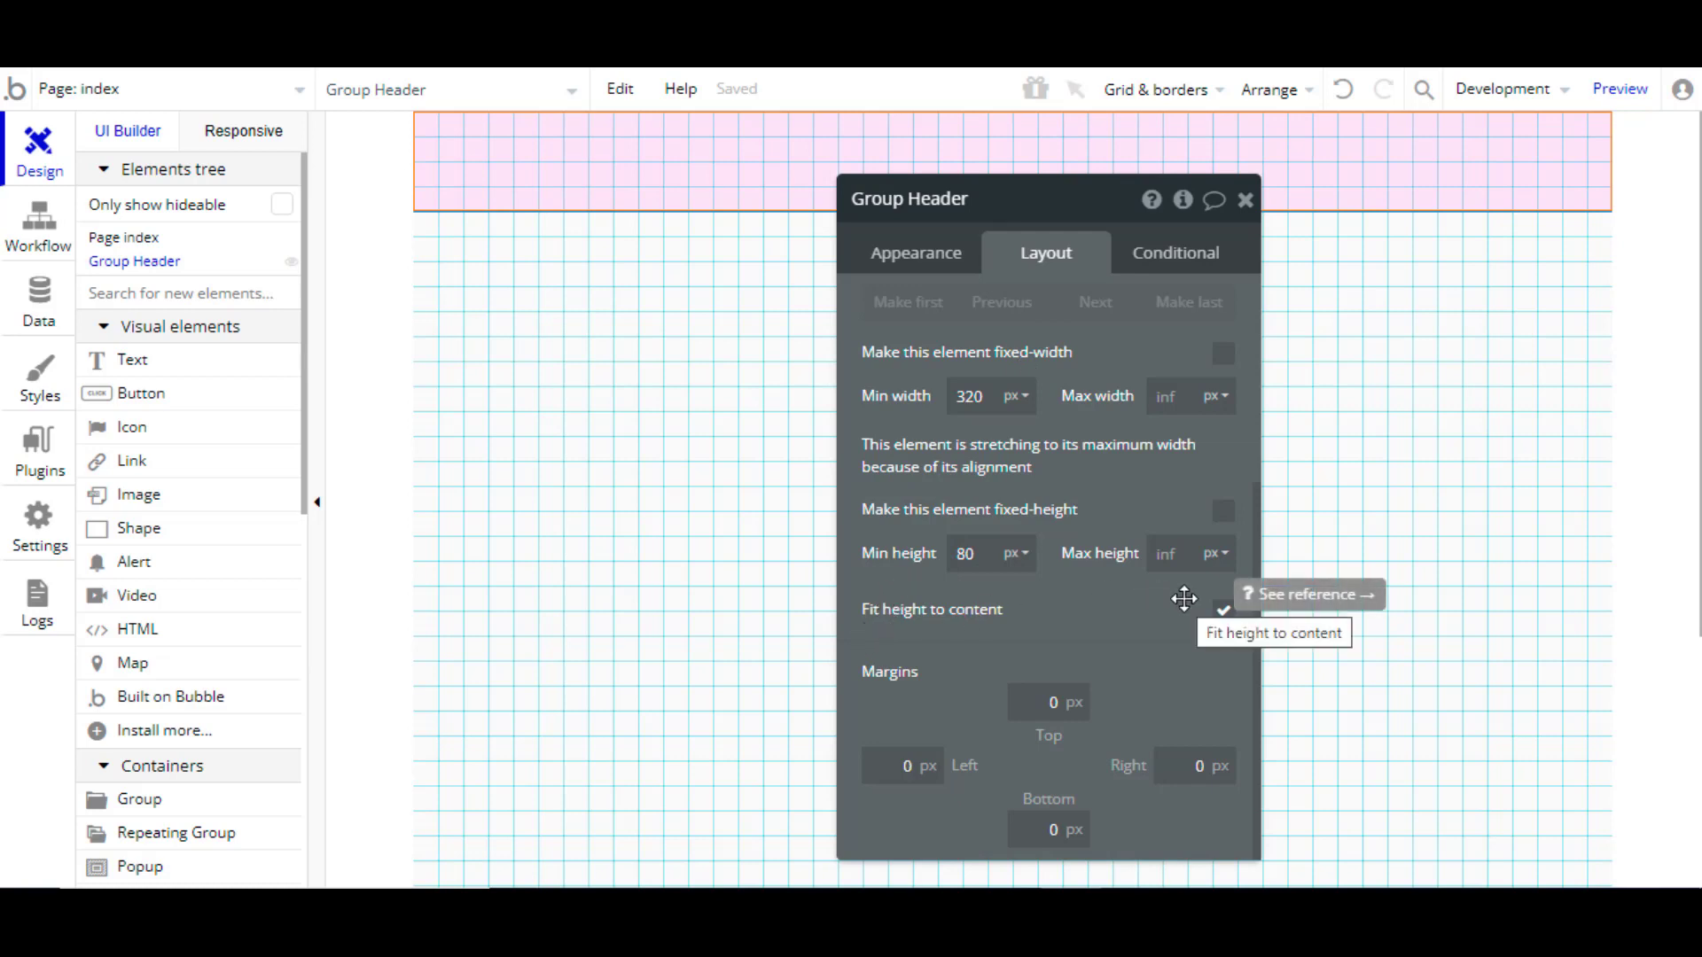
Step: Try a 500 px maximum height with Fit height to content off, and clear the maximum and re-enable the option
left_click(1142, 560)
type("500")
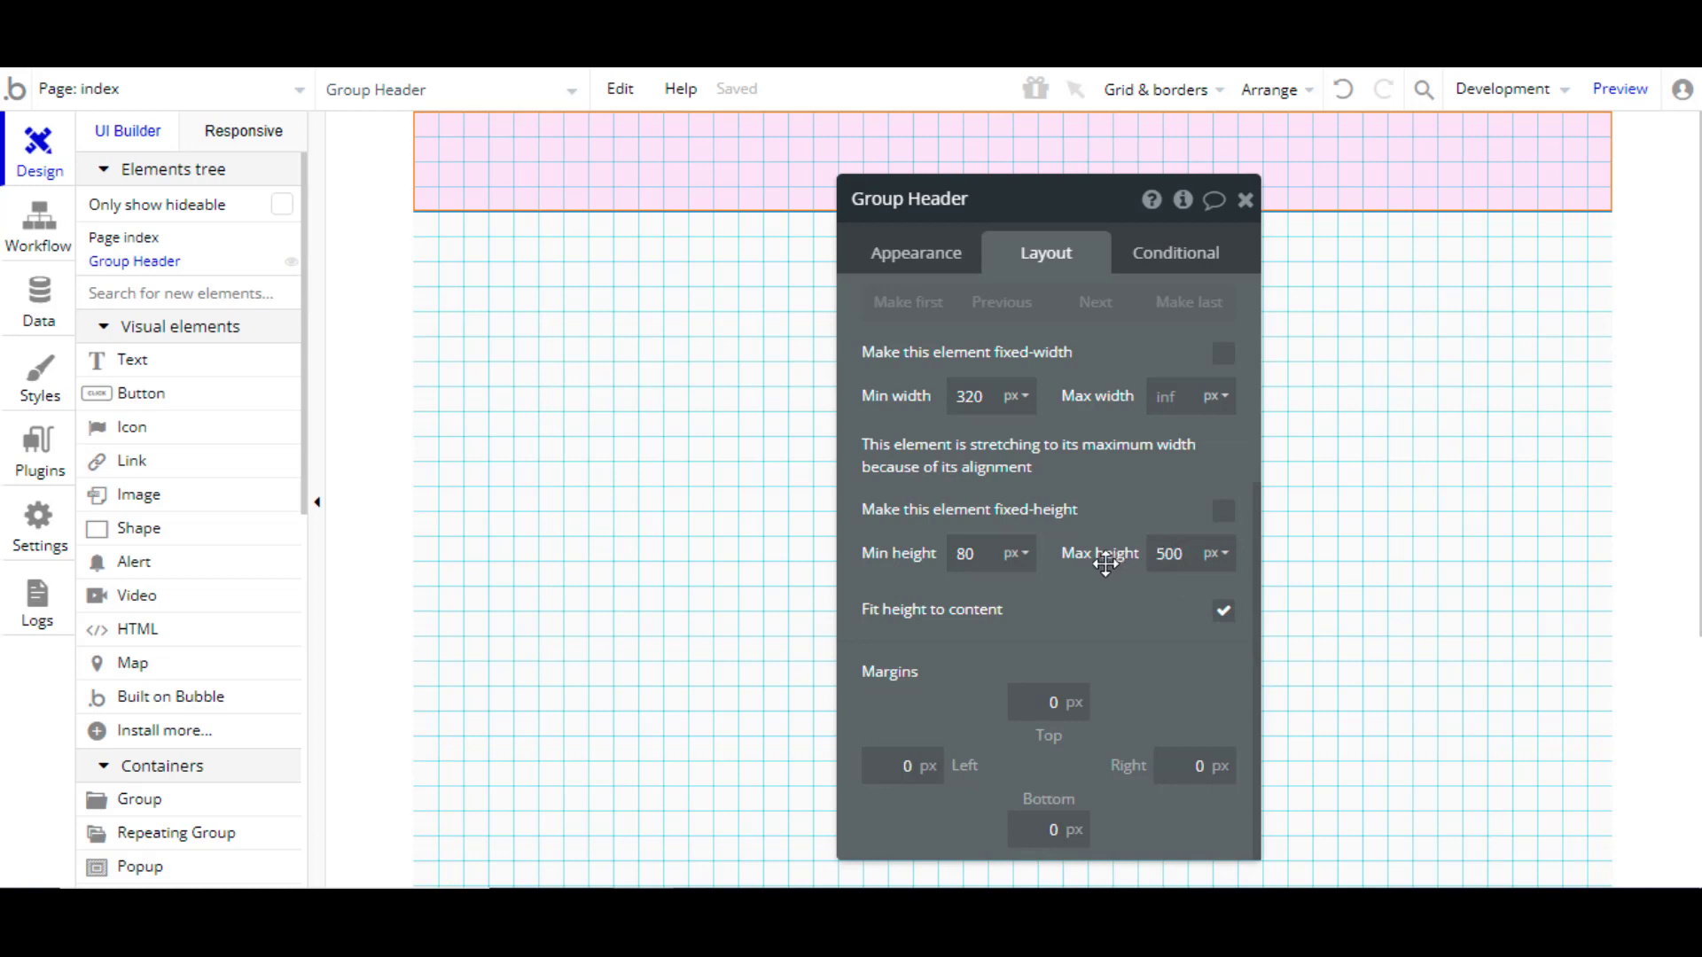
left_click(1225, 615)
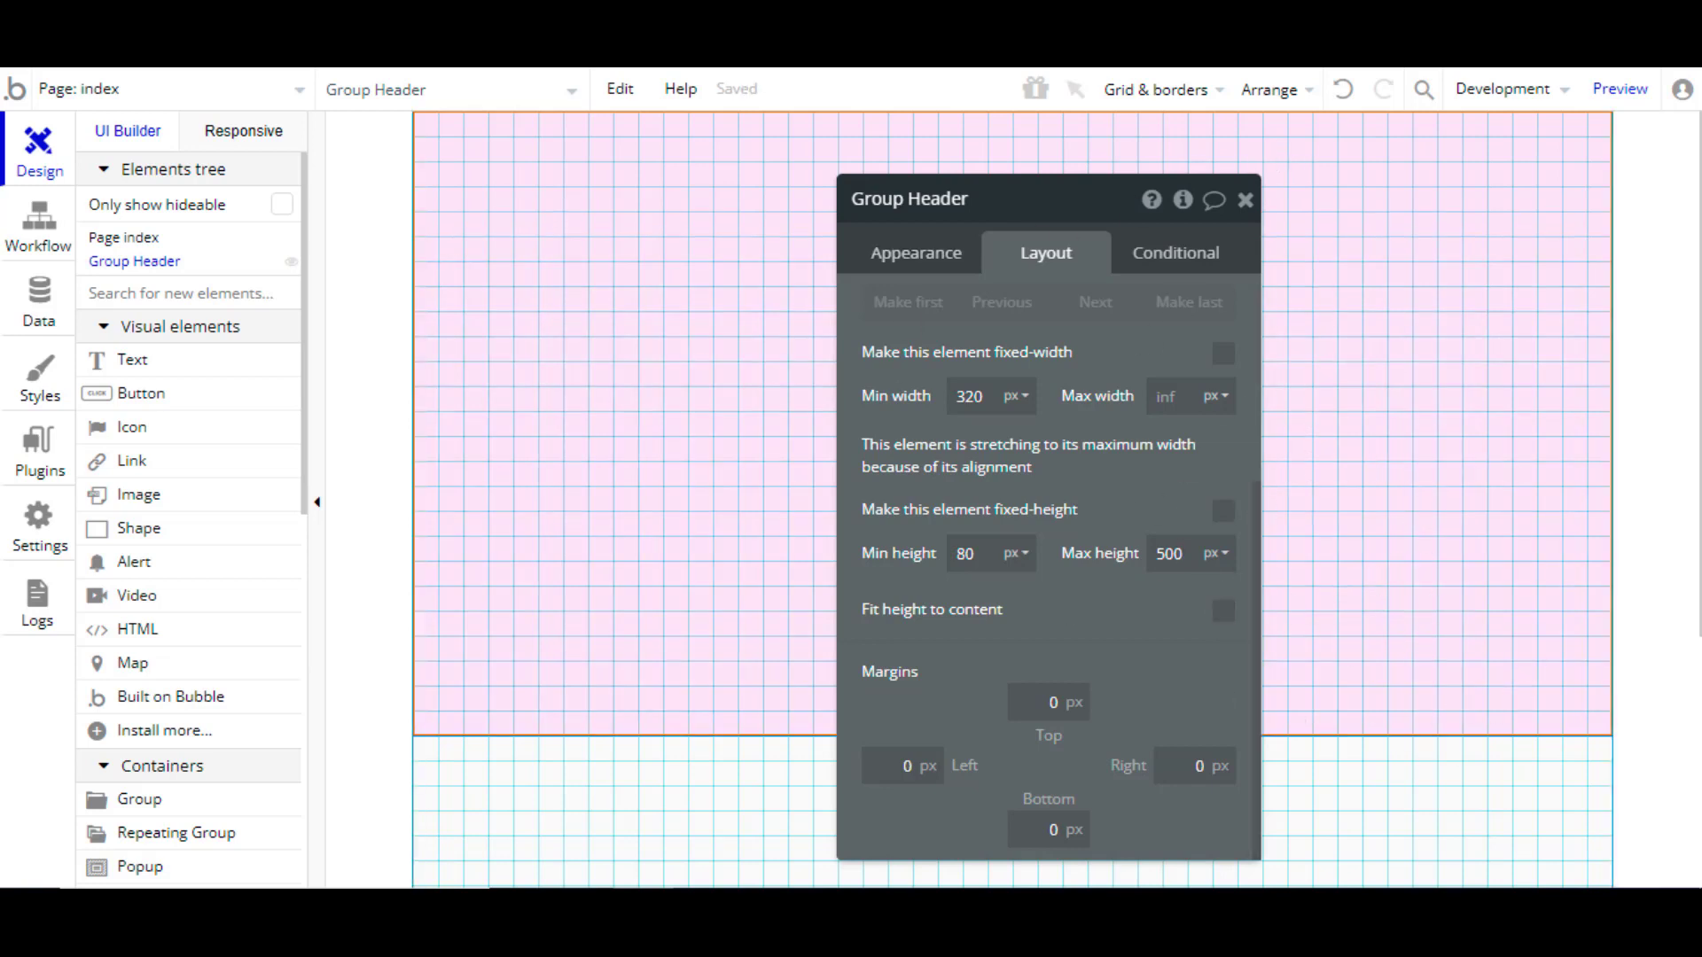
double_click(1171, 553)
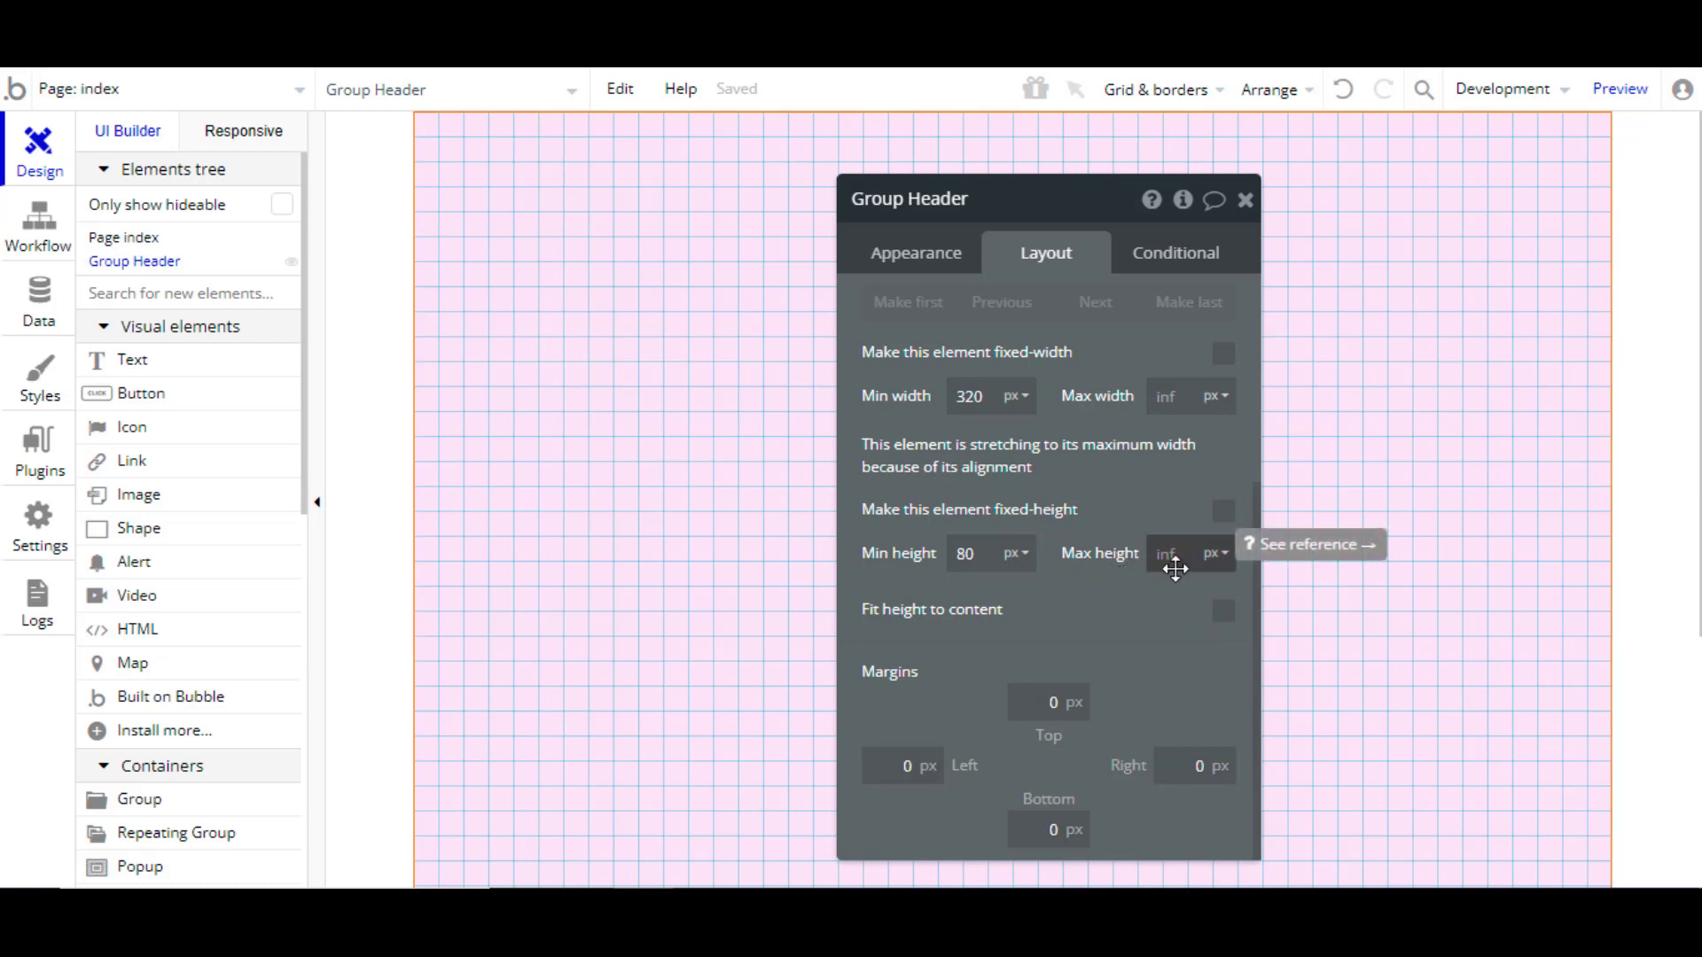
left_click(1223, 611)
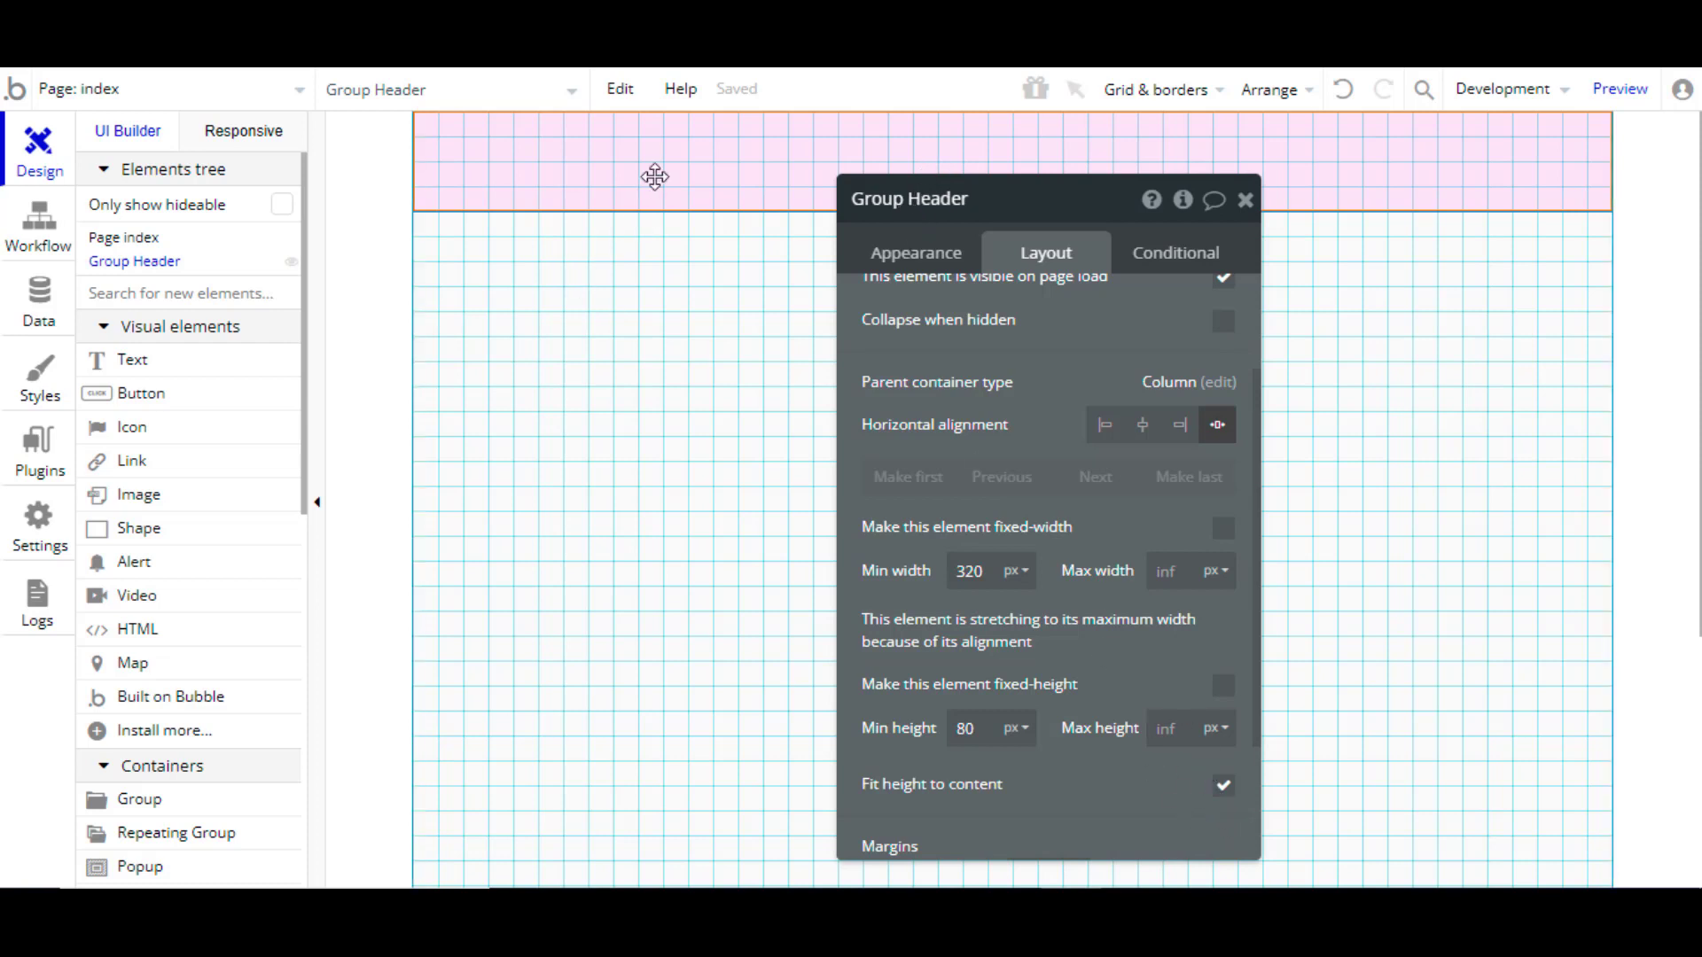
Step: Copy the header group and paste two copies of it onto the page
right_click(676, 284)
left_click(718, 434)
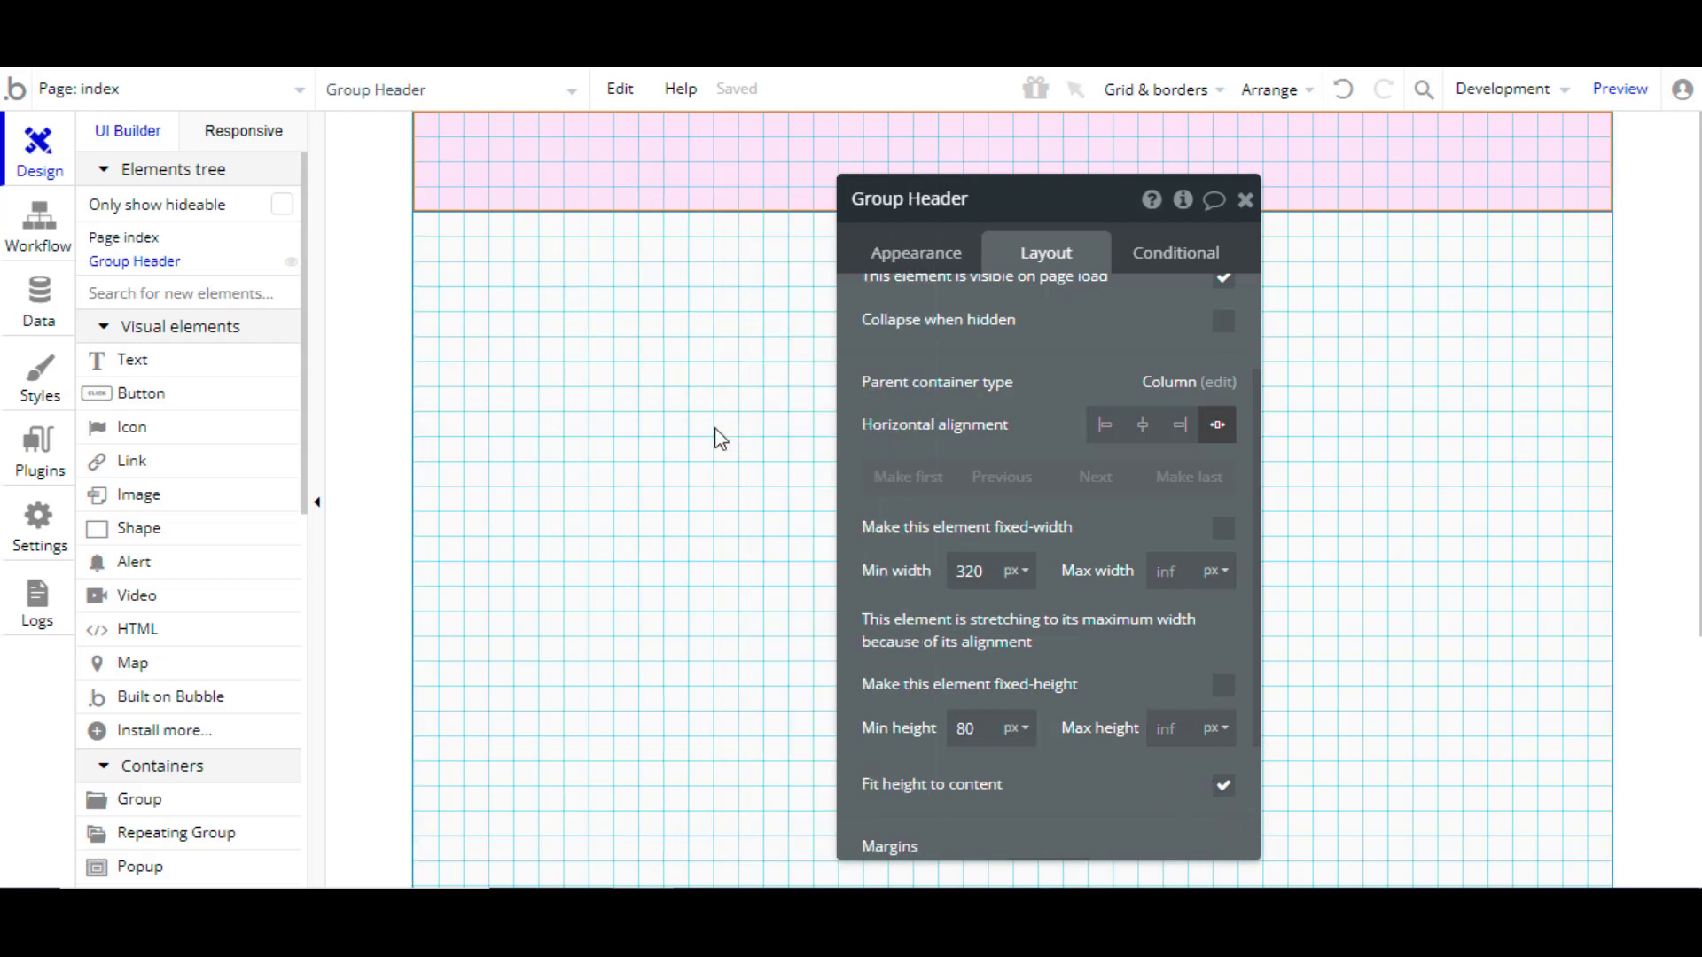
right_click(665, 359)
left_click(697, 448)
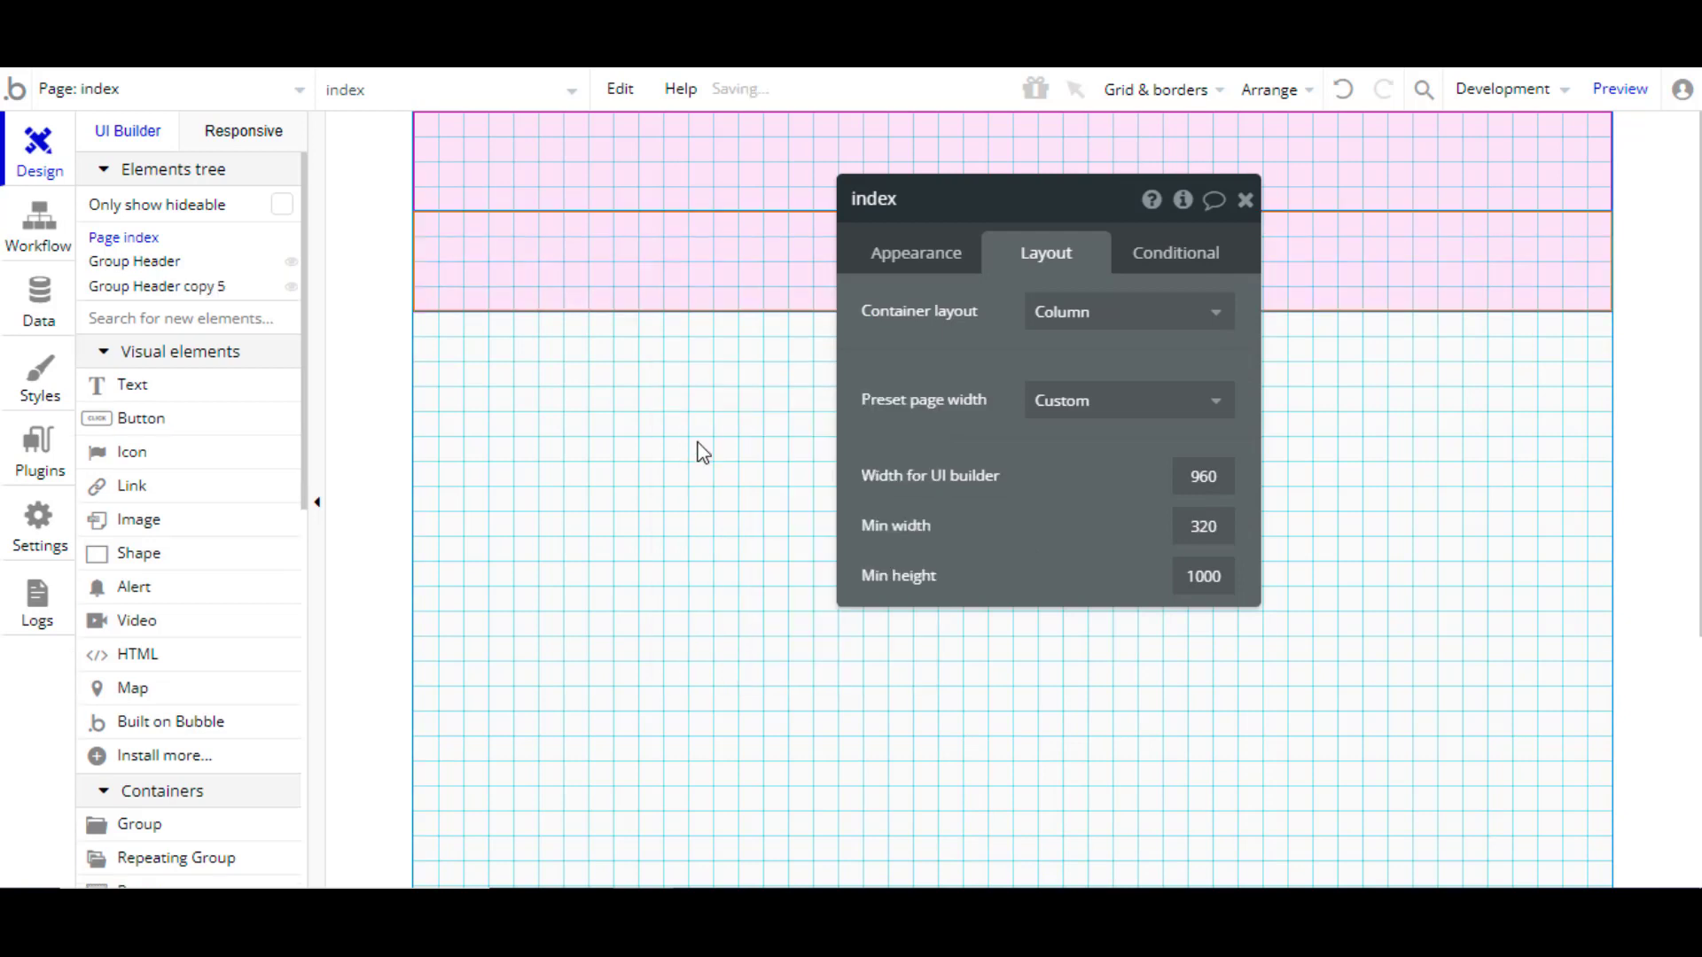
right_click(678, 416)
left_click(720, 501)
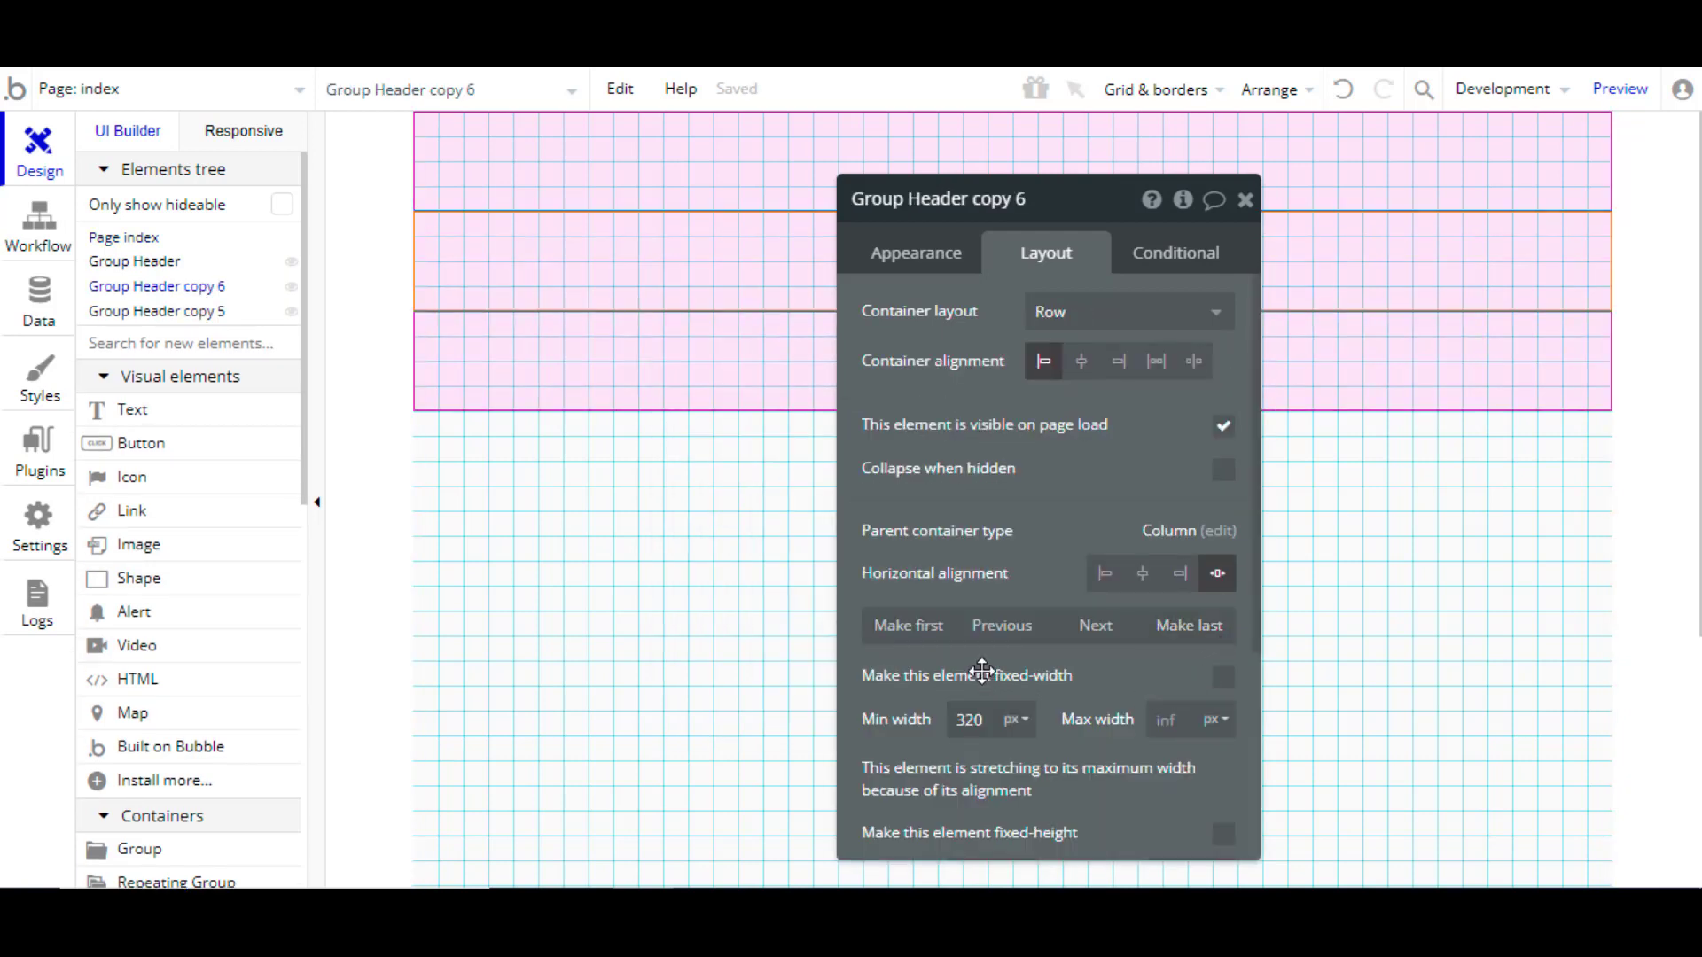
Step: Turn off Fit height to content for the lowest header group copy
left_click(1315, 406)
scroll(1266, 676, "down", 1)
scroll(1266, 675, "down", 5)
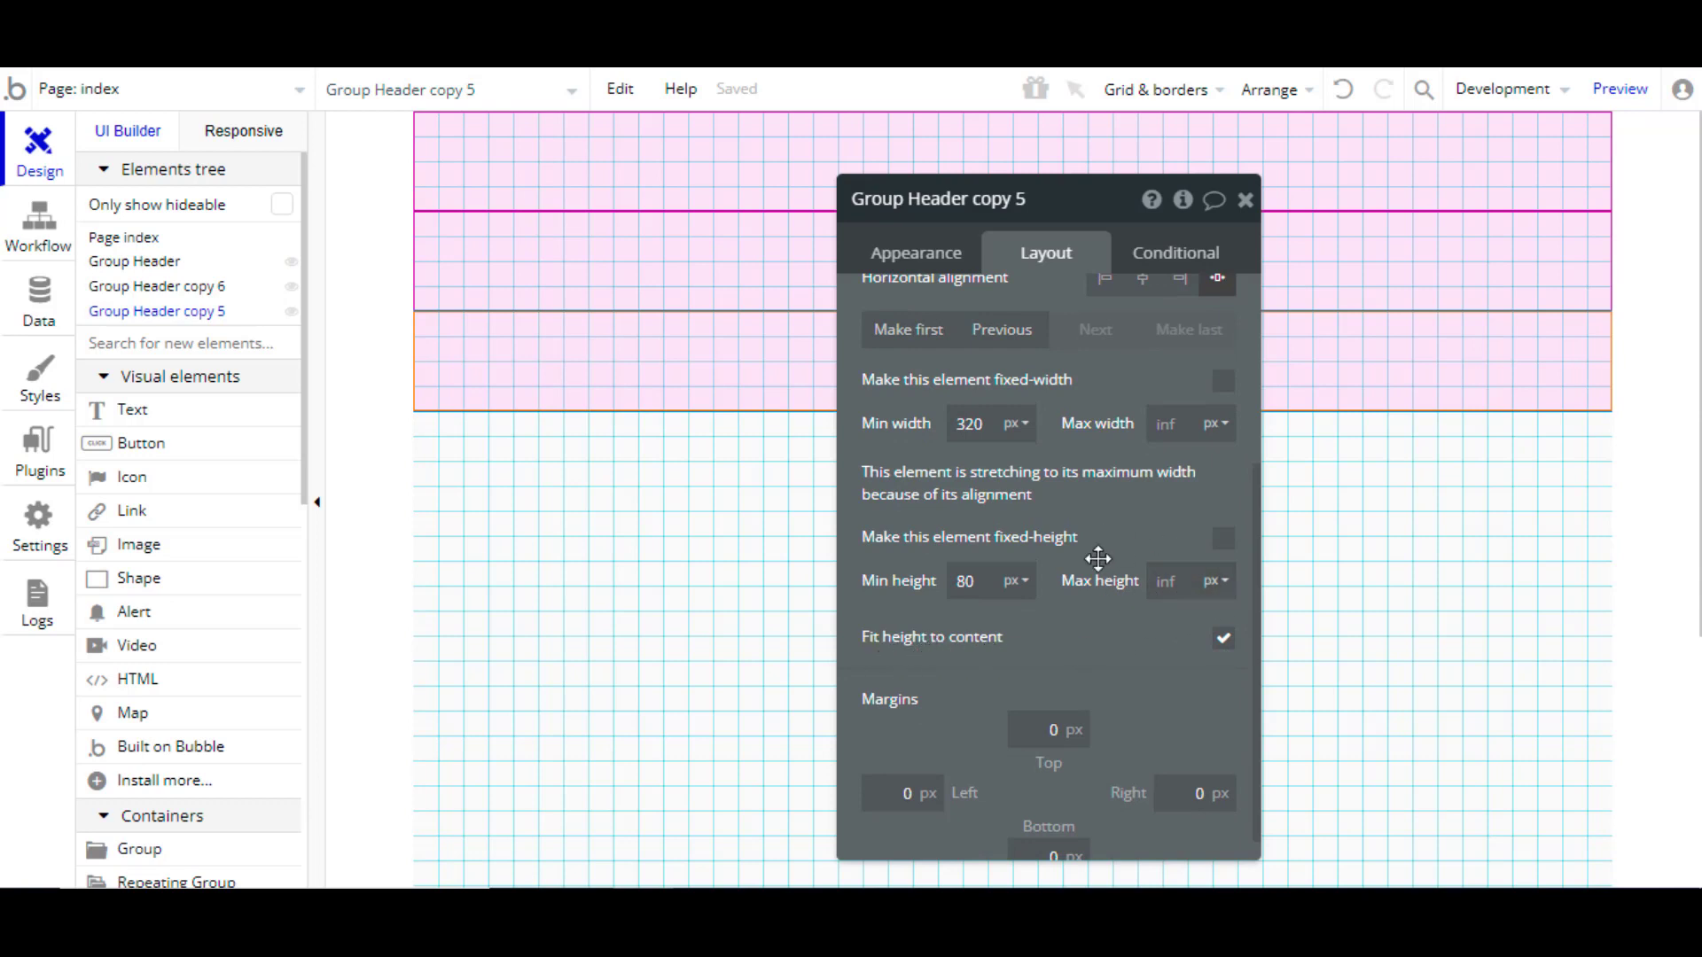
left_click(1220, 653)
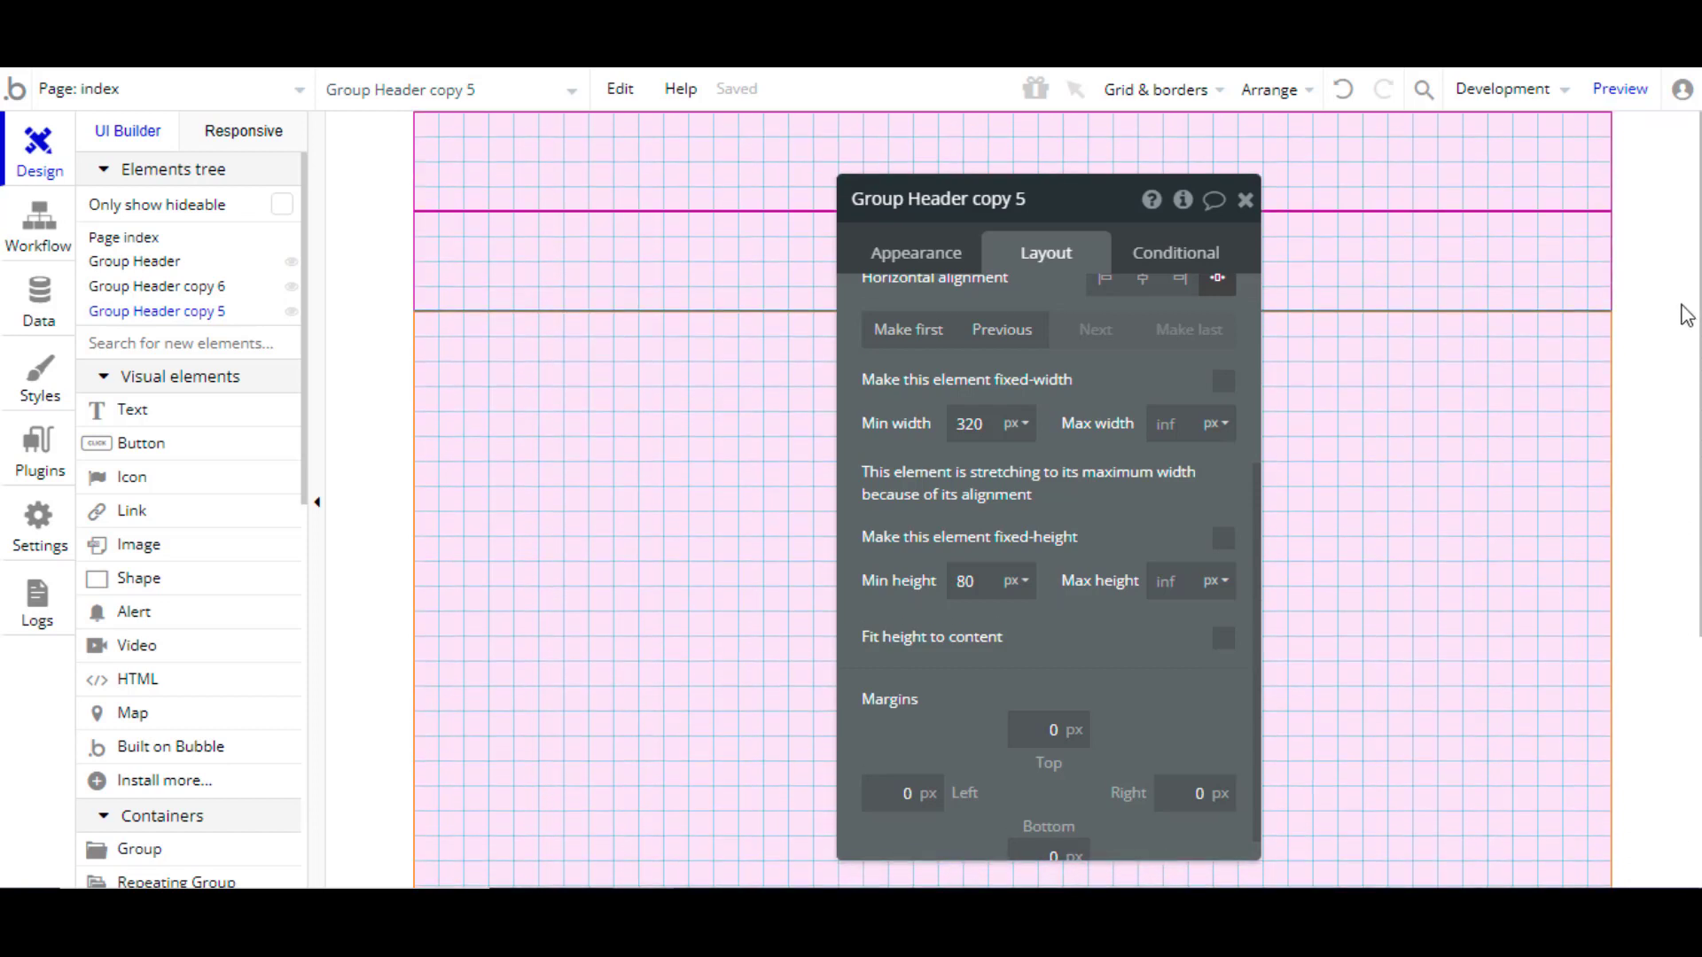
Step: Try turning off Fit height to content for the middle header group copy and the original header group, and undo the changes
left_click(1410, 281)
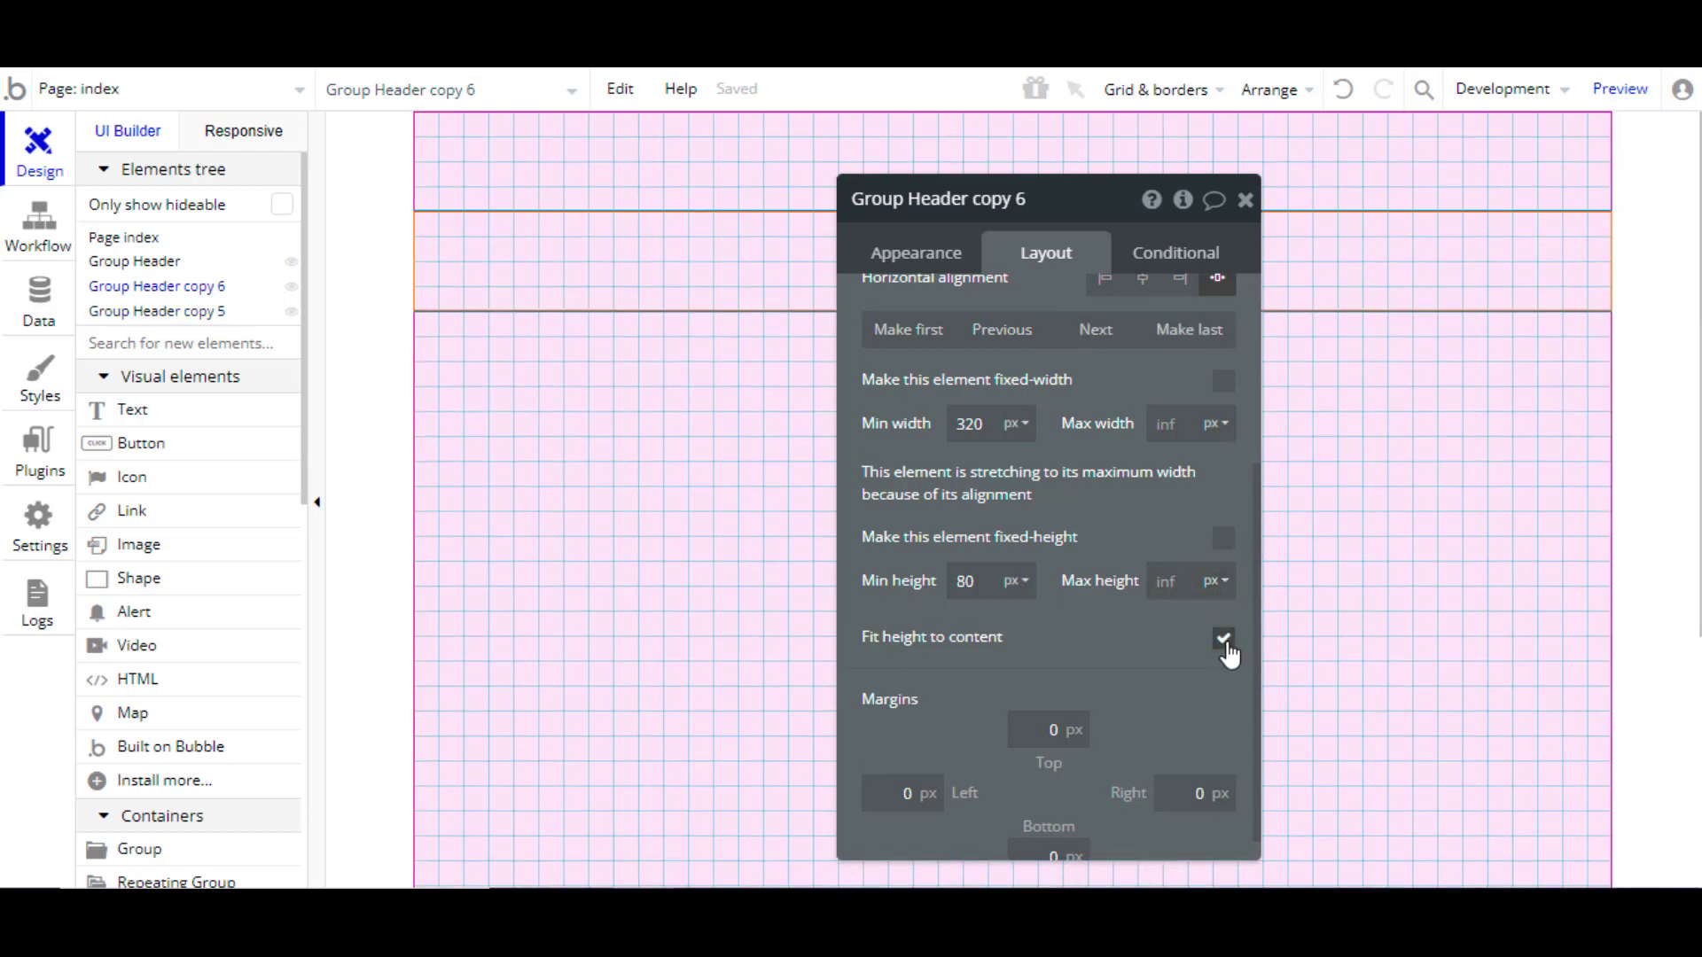
left_click(1225, 640)
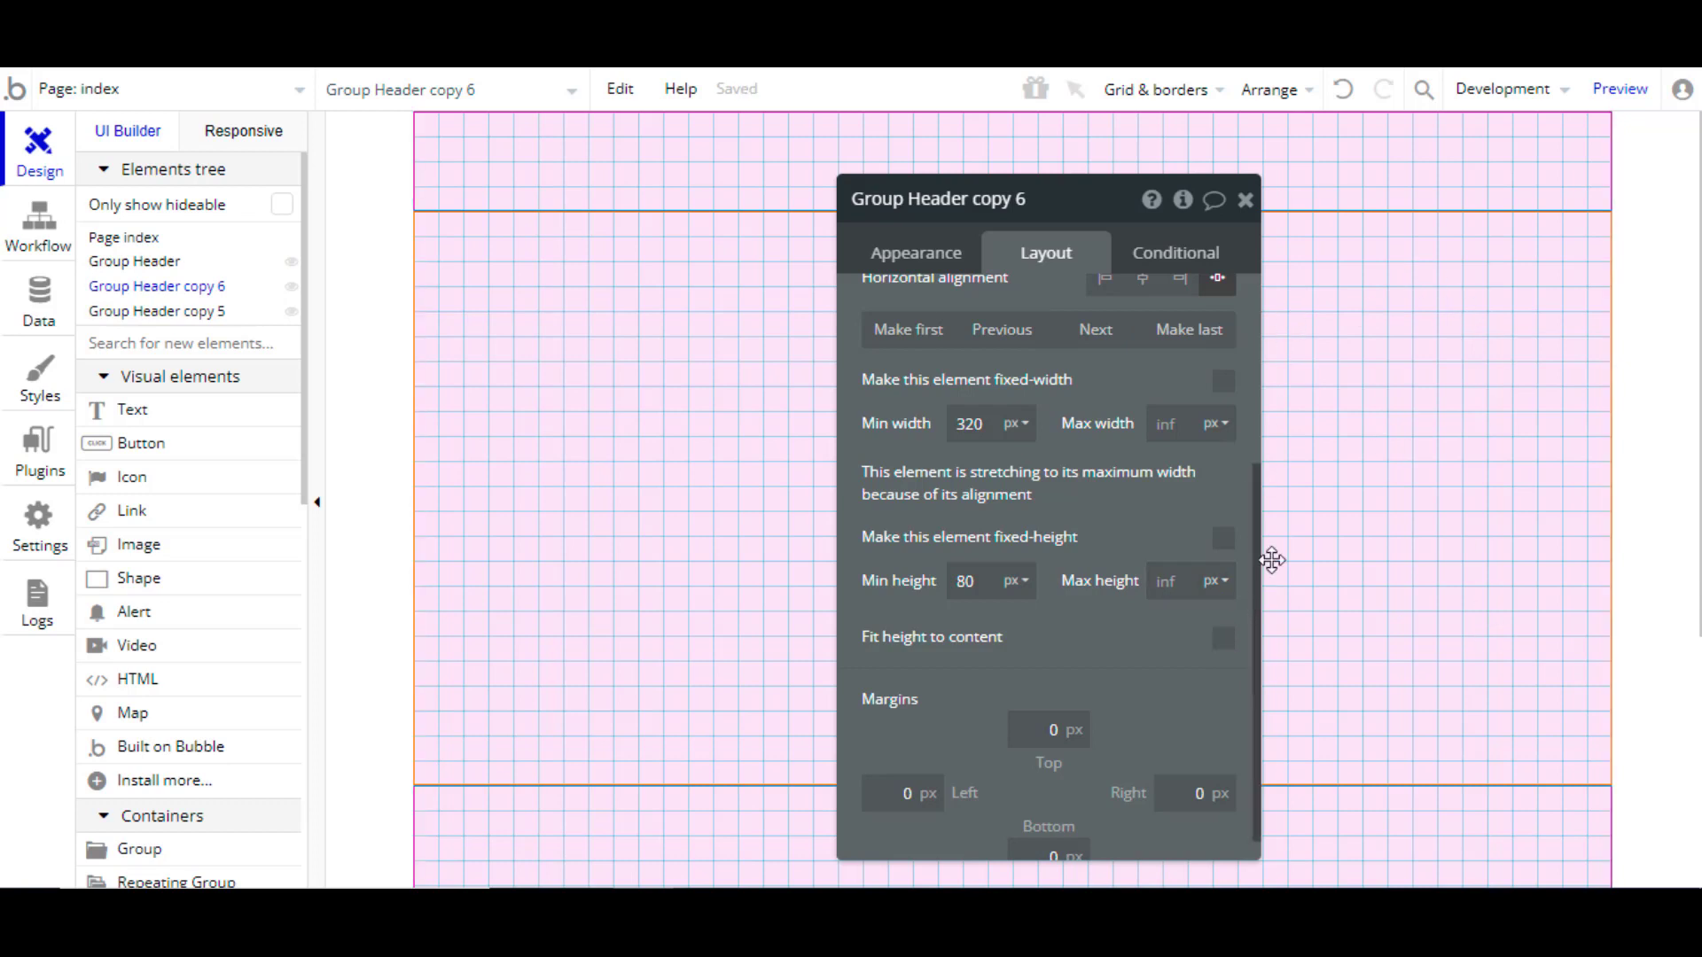
left_click(1481, 171)
left_click(1223, 640)
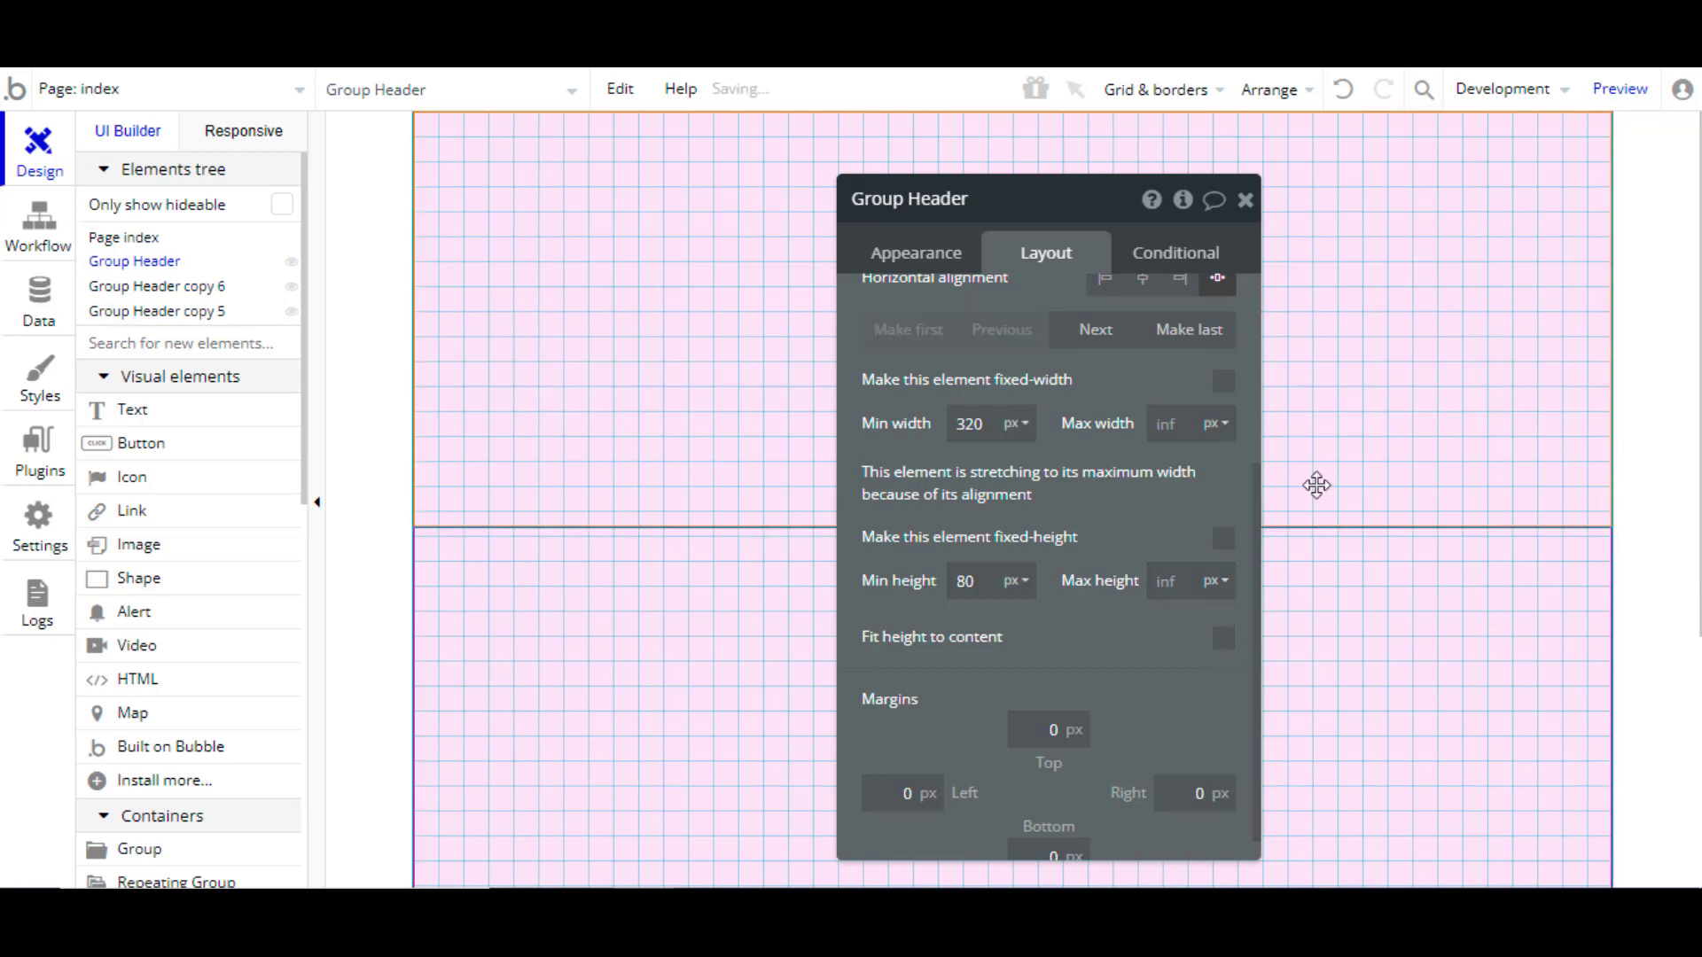
left_click(1641, 346)
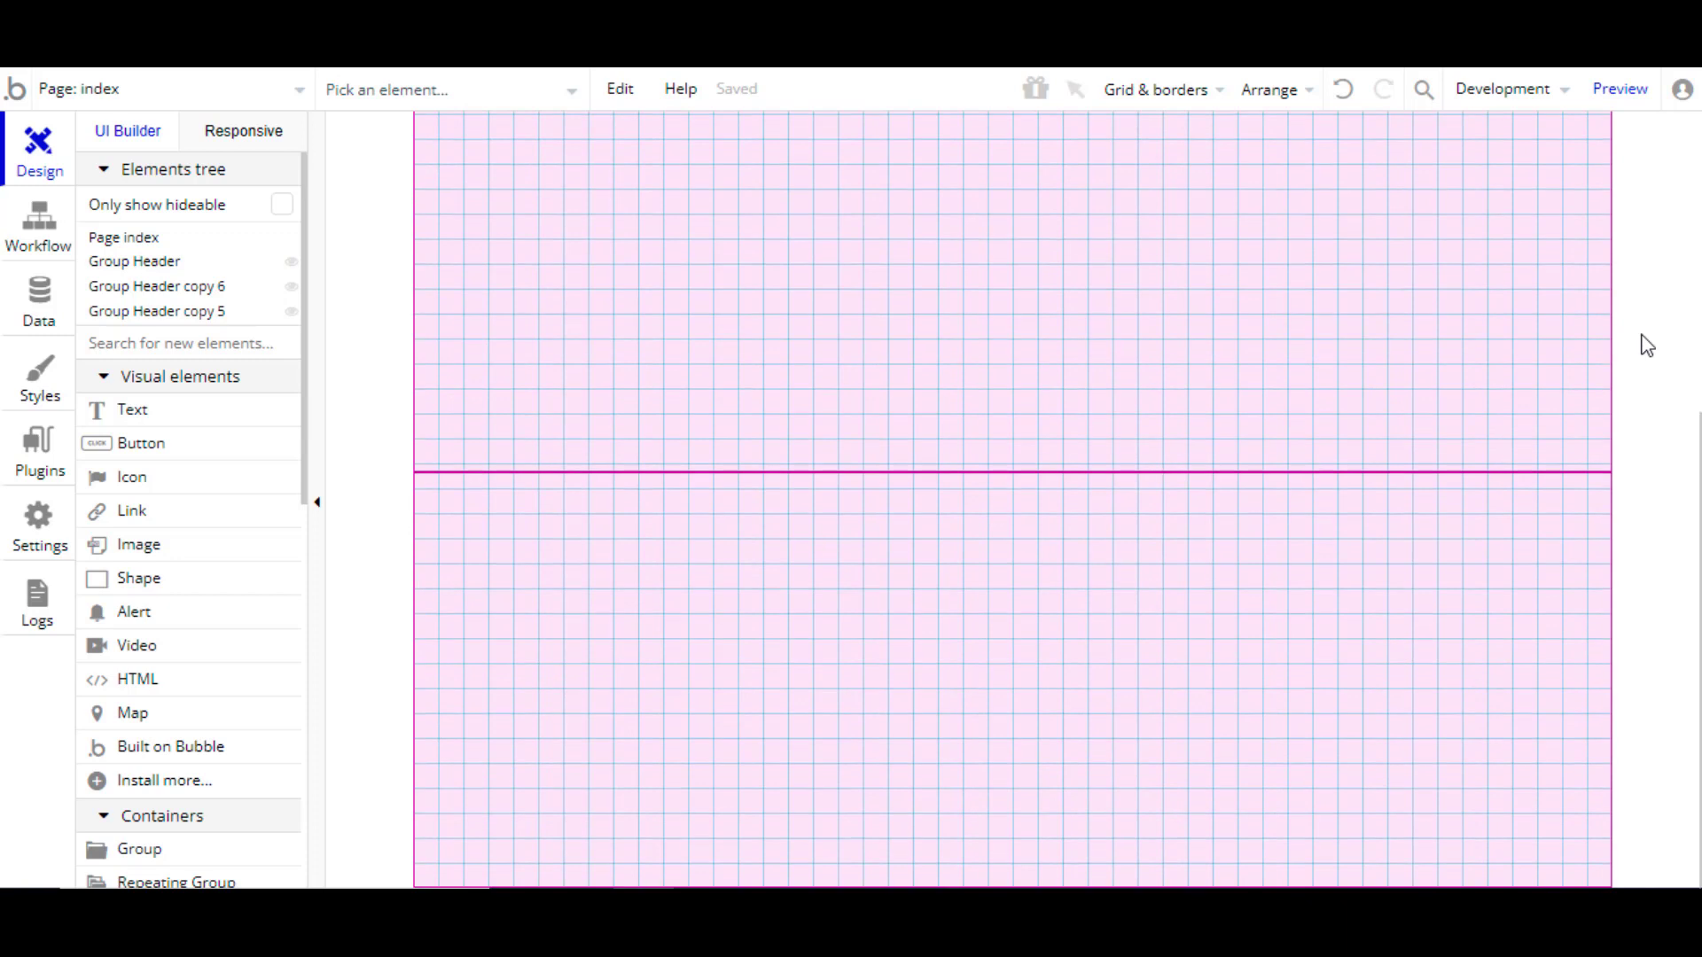
scroll(1640, 346, "up", 4)
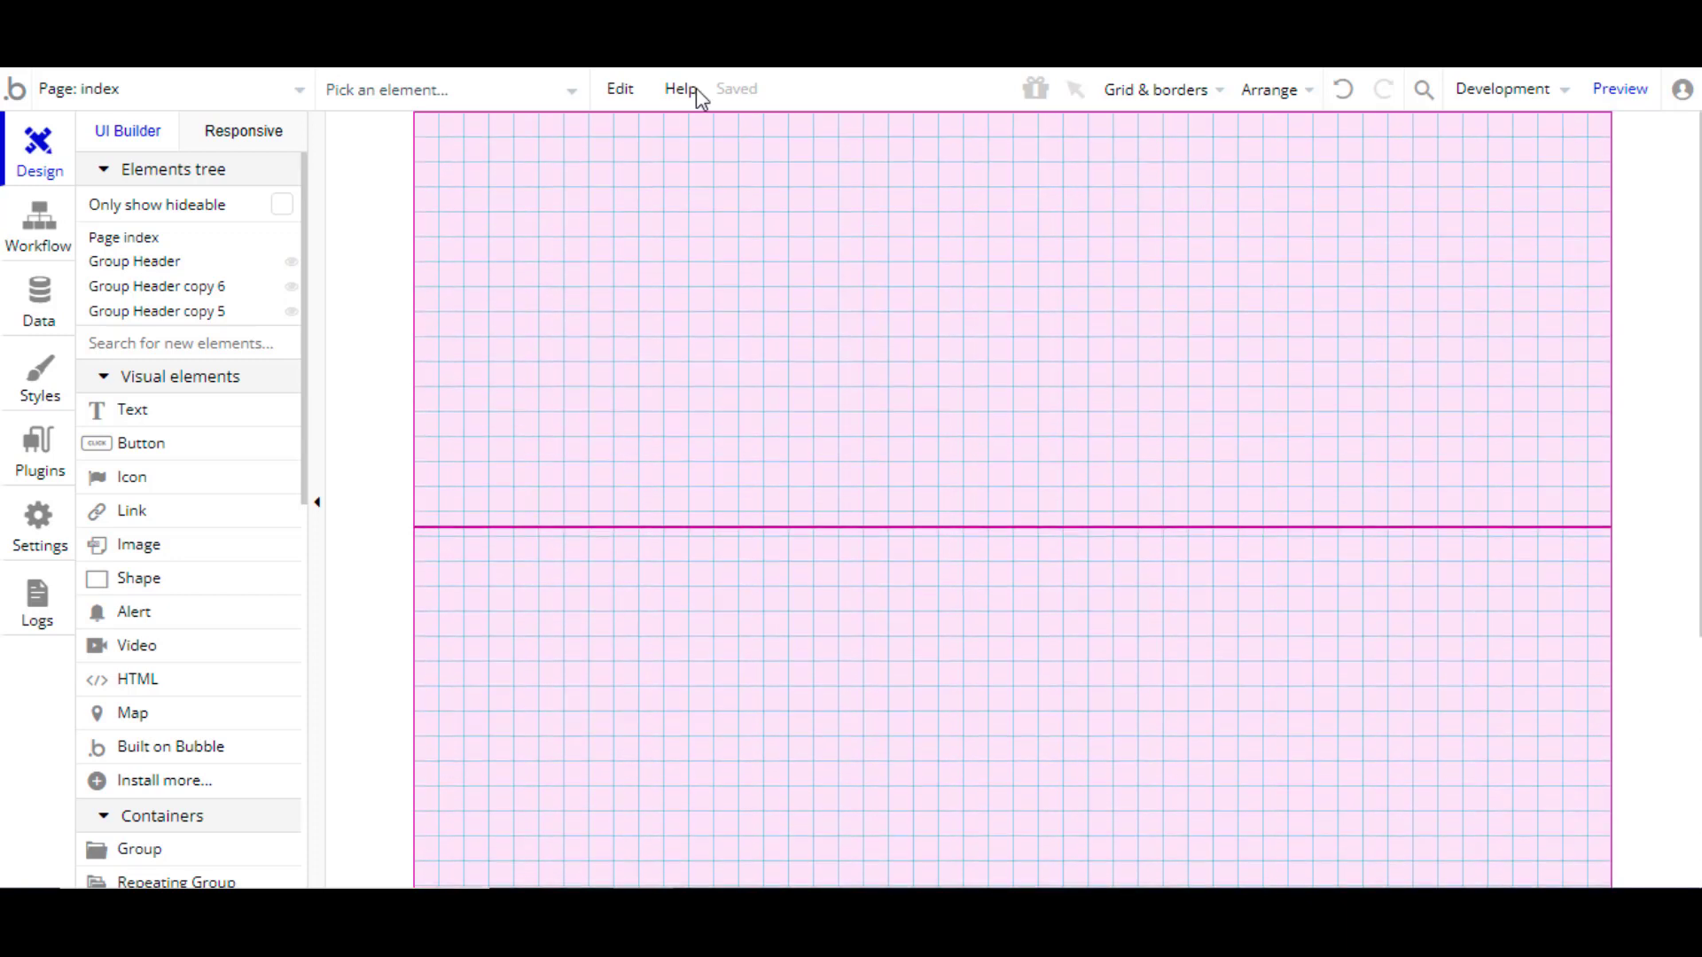
key("ctrl+z")
Step: Open the parent container of the header group and set the index page's container layout to Row
scroll(1235, 546, "down", 3)
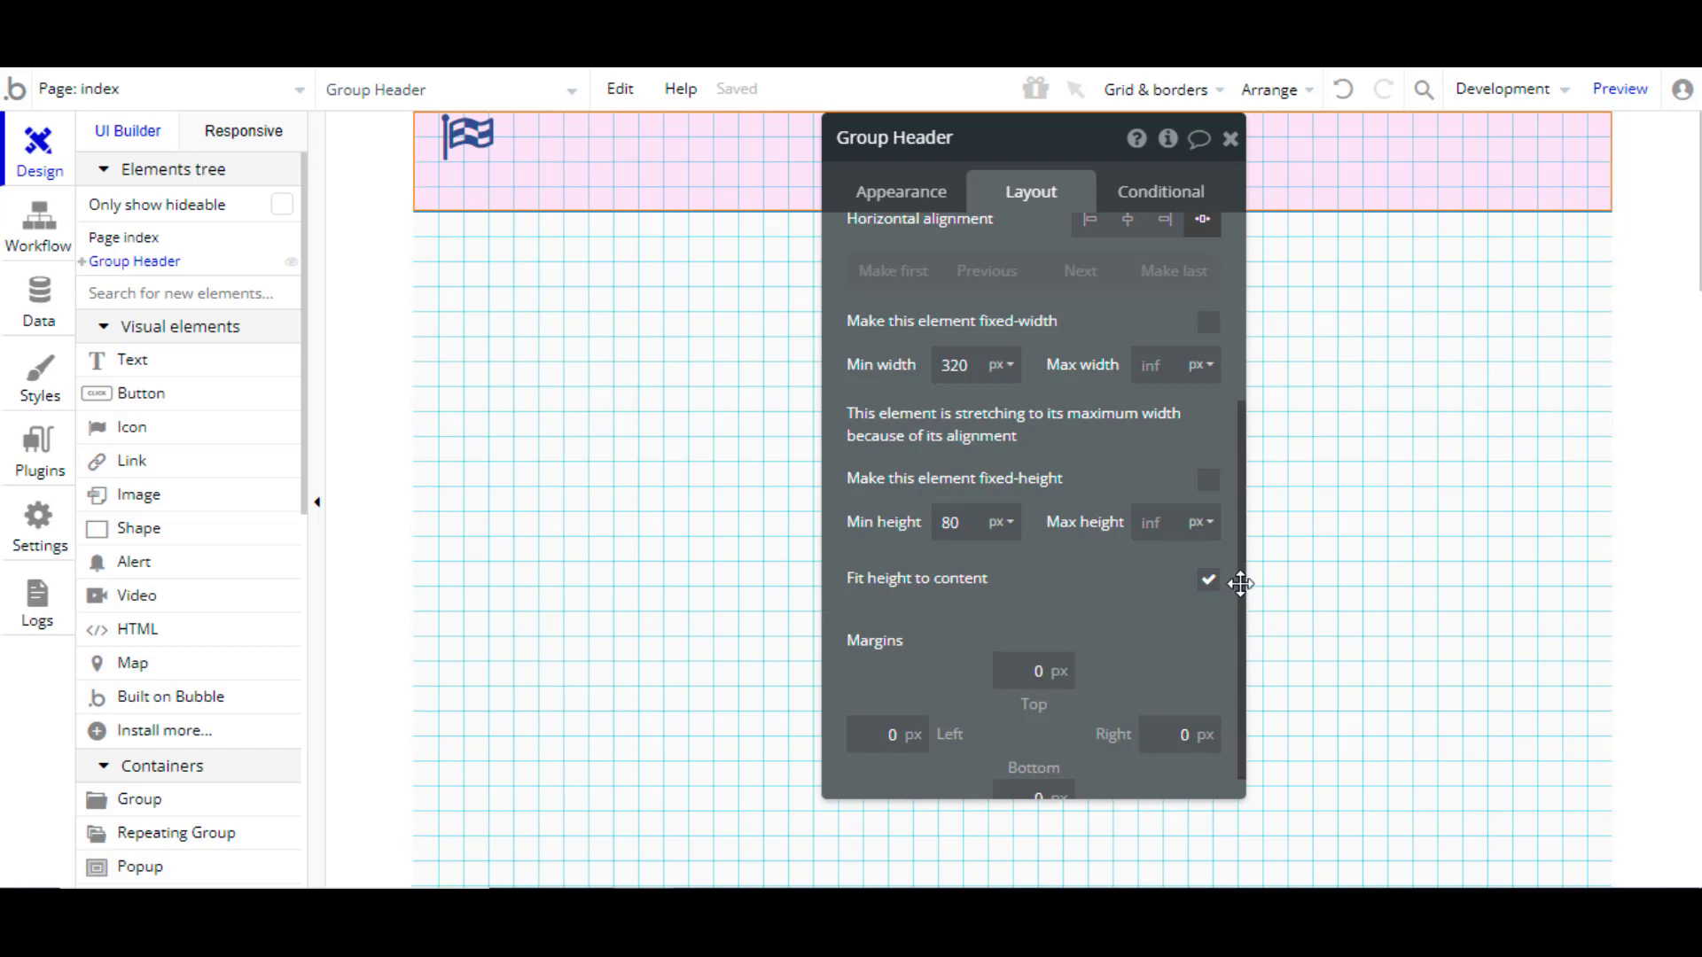
scroll(1238, 581, "up", 4)
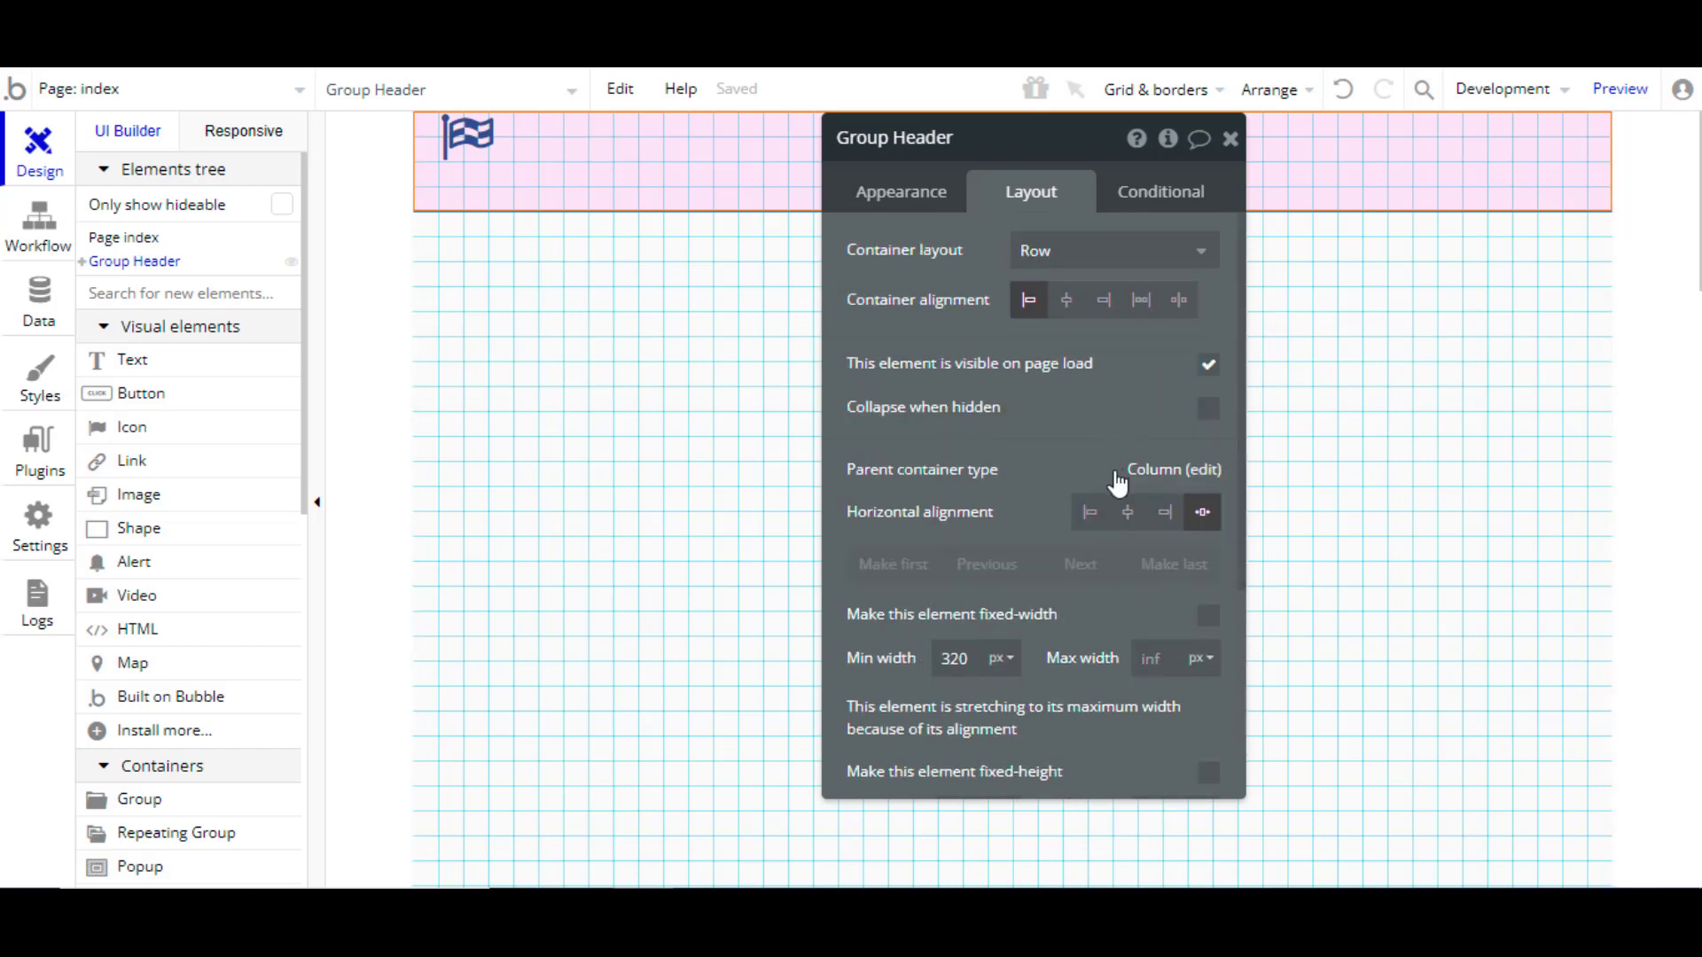
mouse_move(1127, 481)
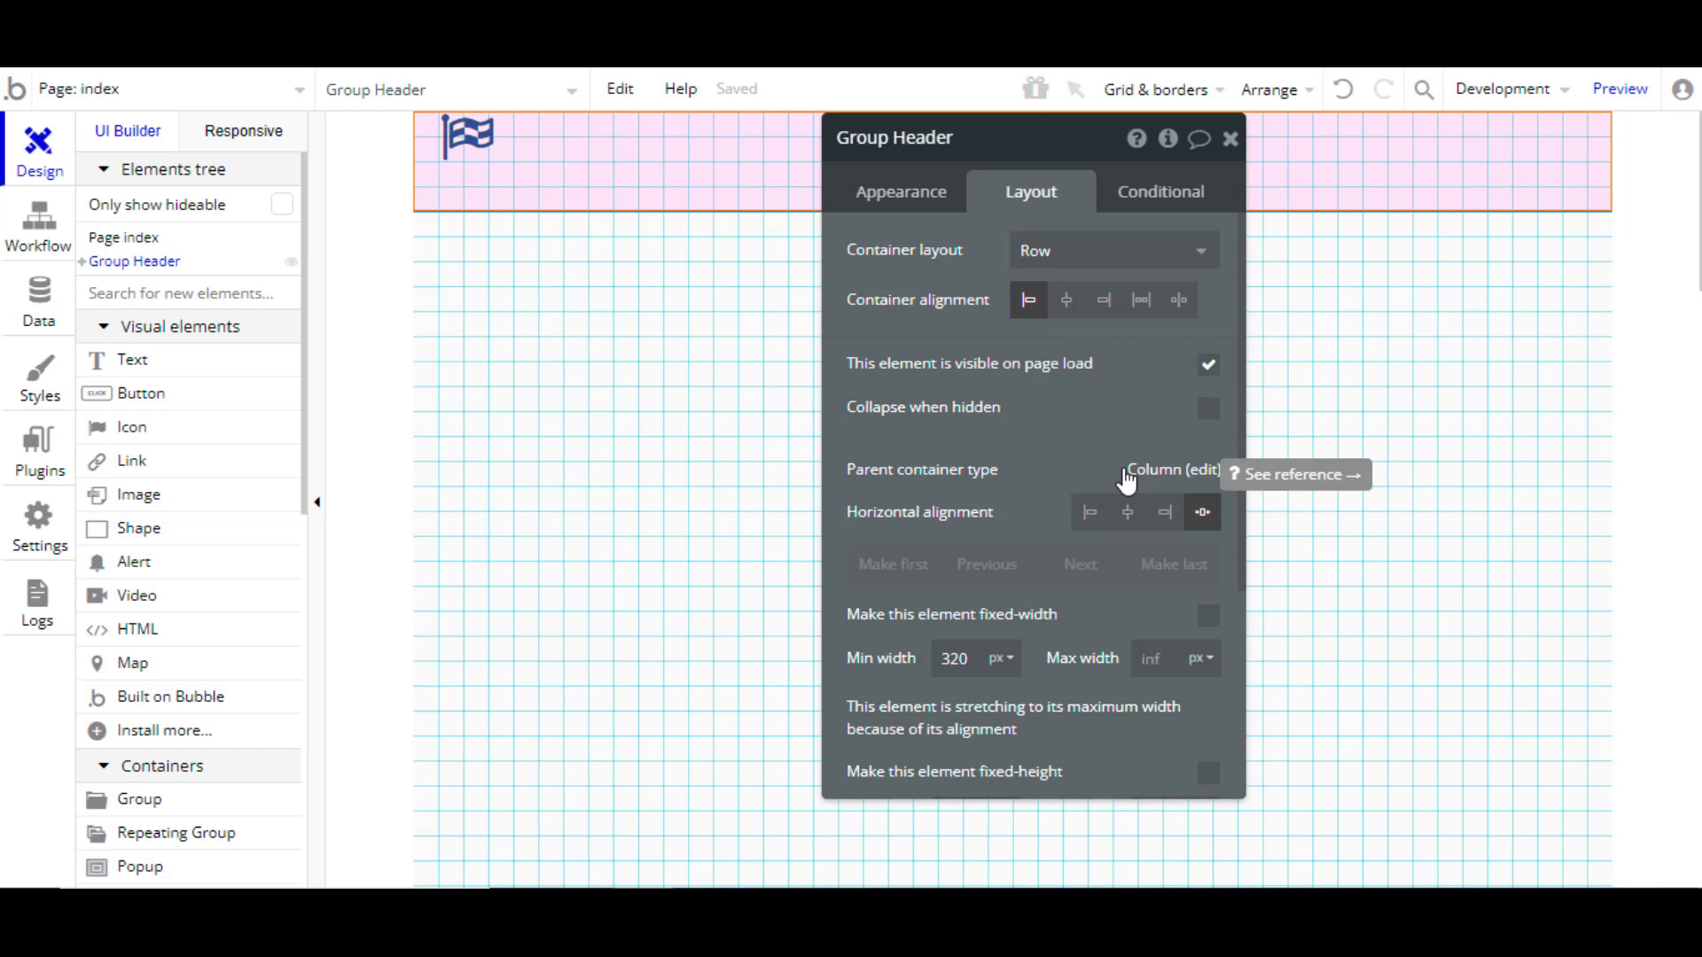
scroll(1152, 461, "down", 1)
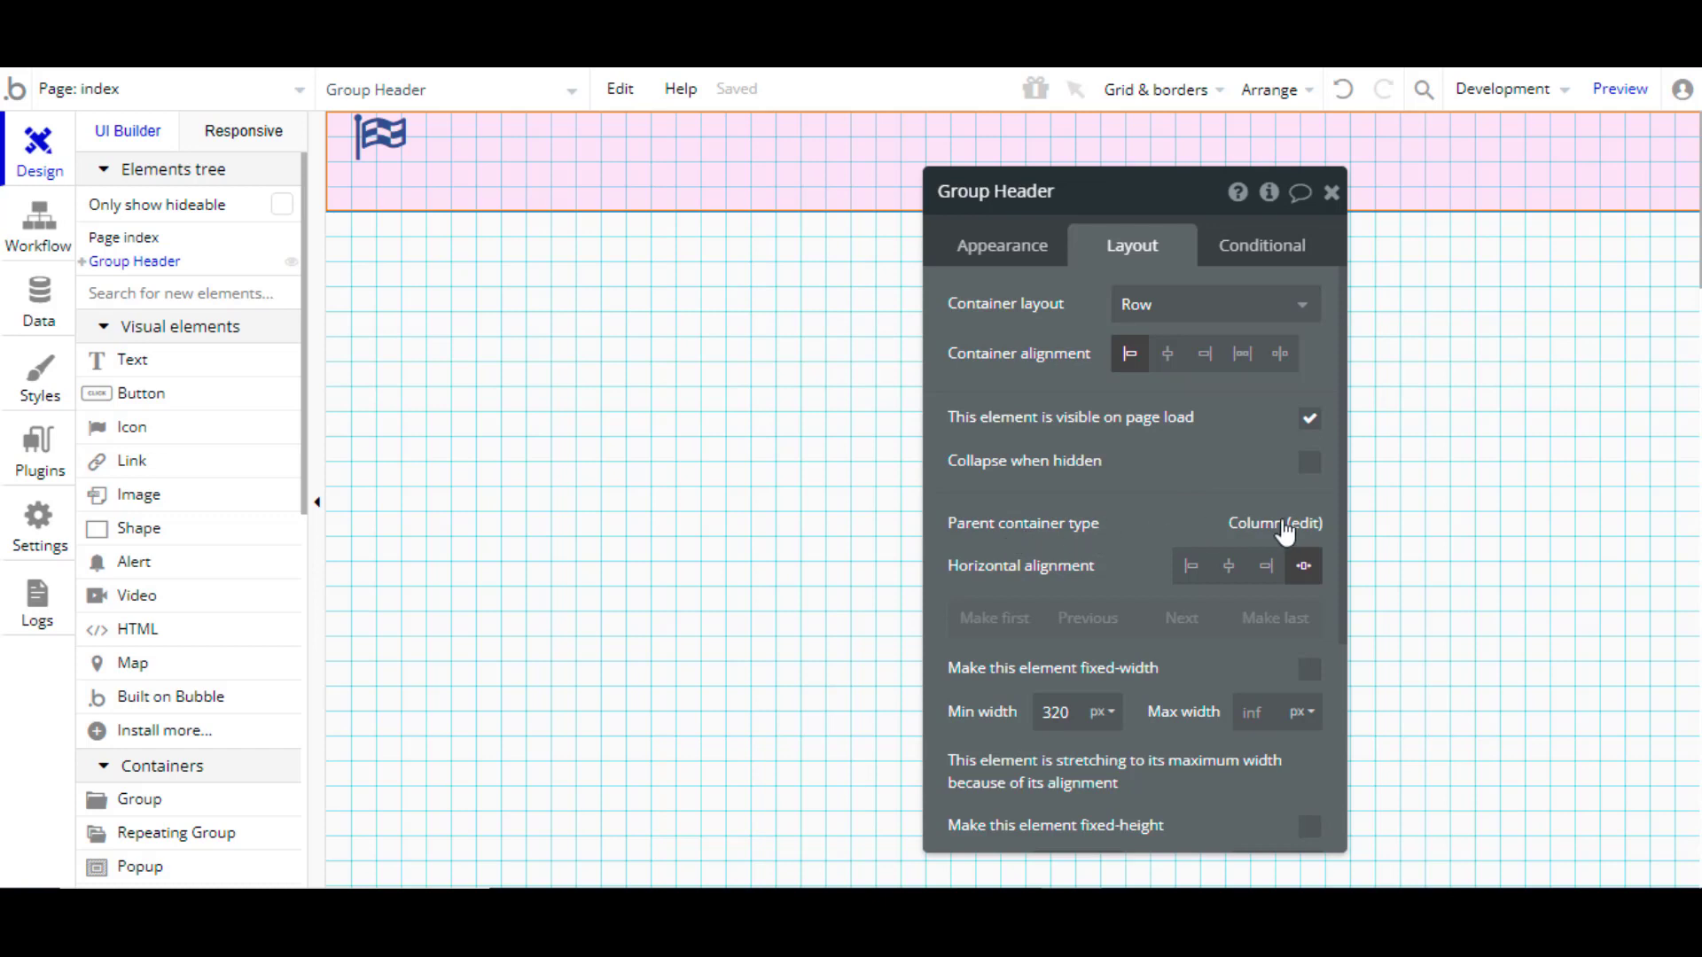
scroll(1325, 603, "down", 2)
scroll(1325, 604, "down", 3)
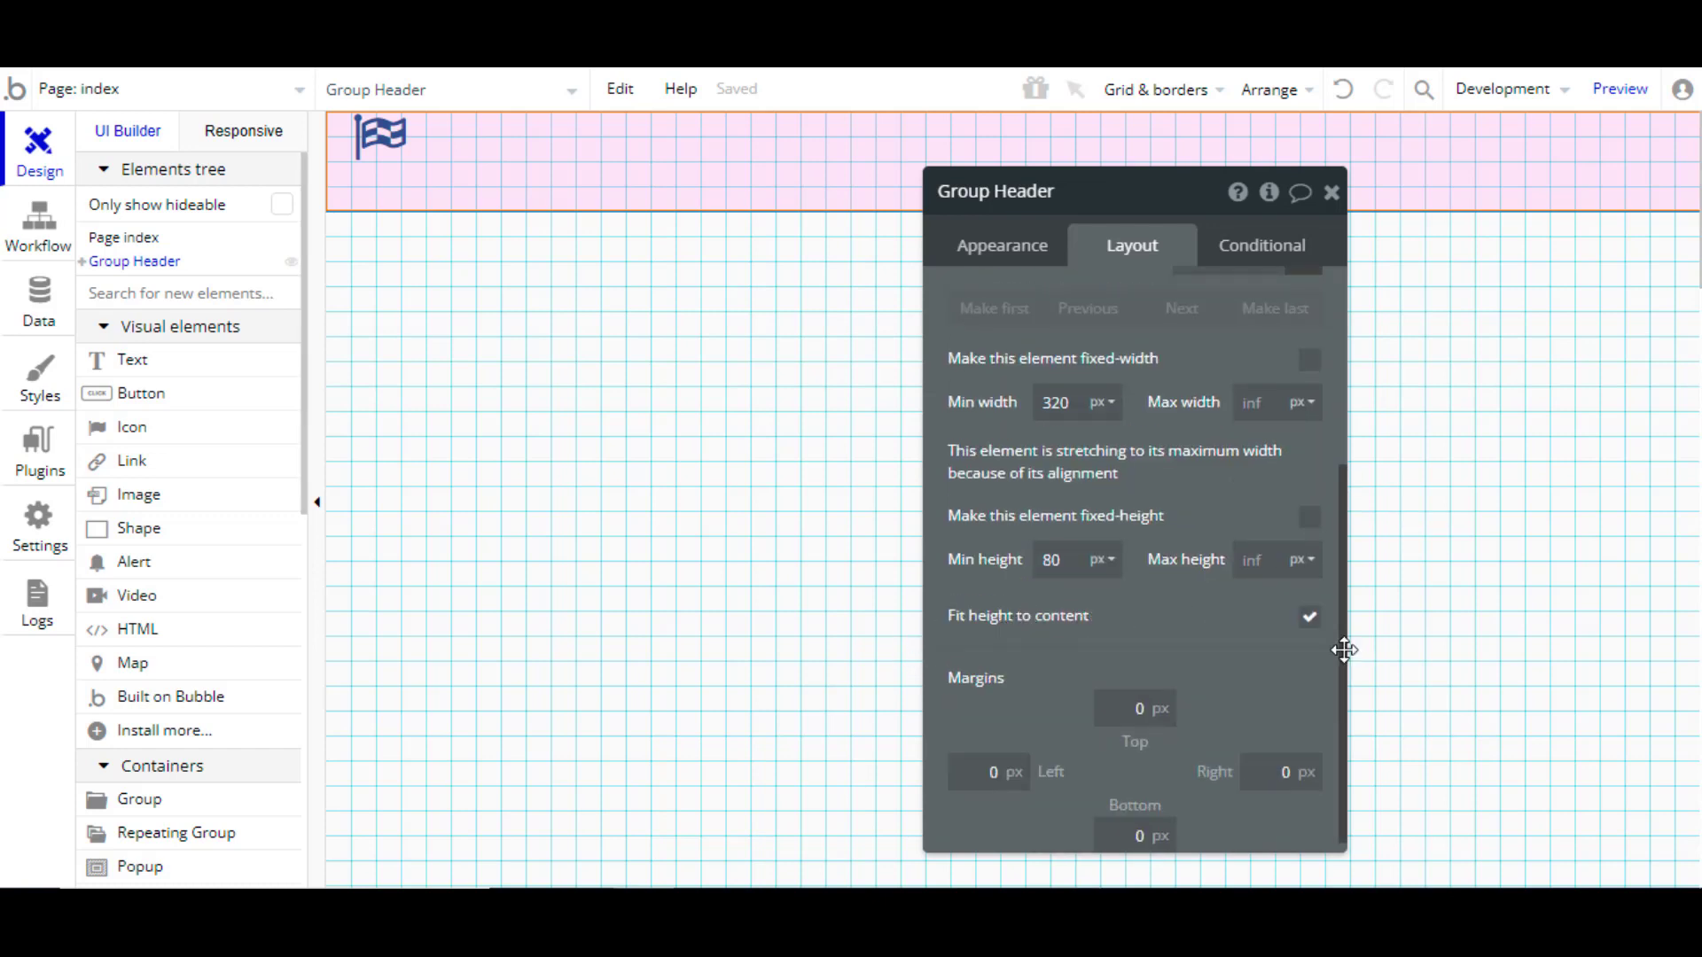
left_click_drag(1338, 646, 1337, 384)
left_click(1301, 533)
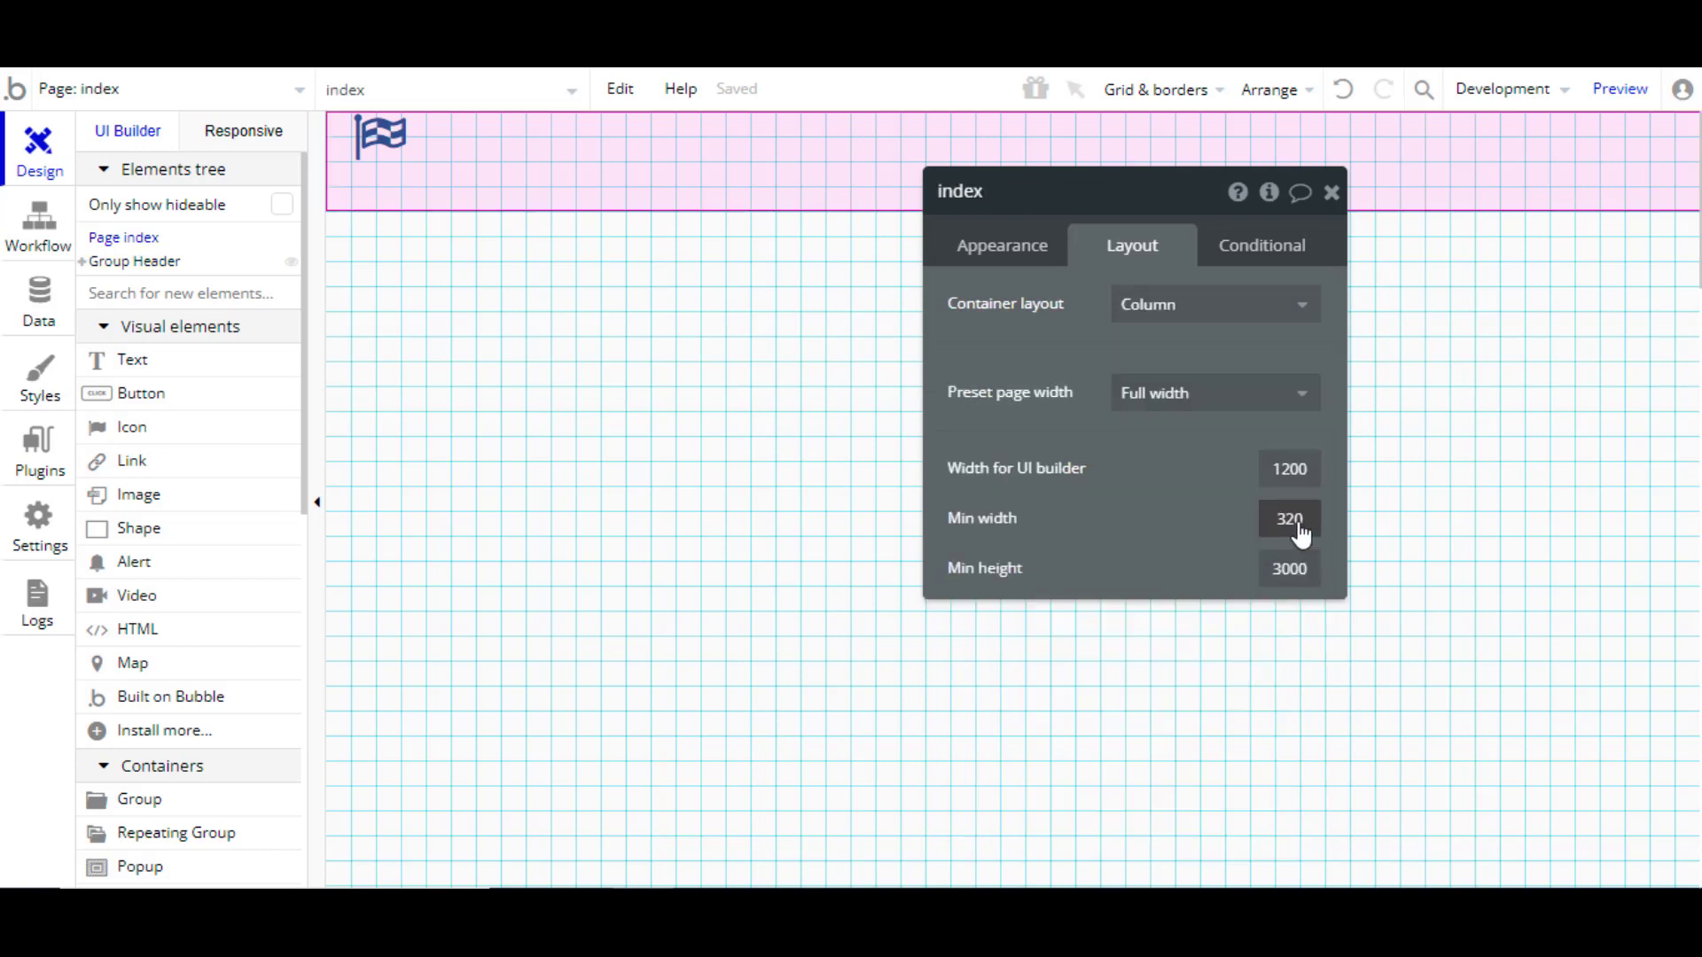
left_click(1214, 321)
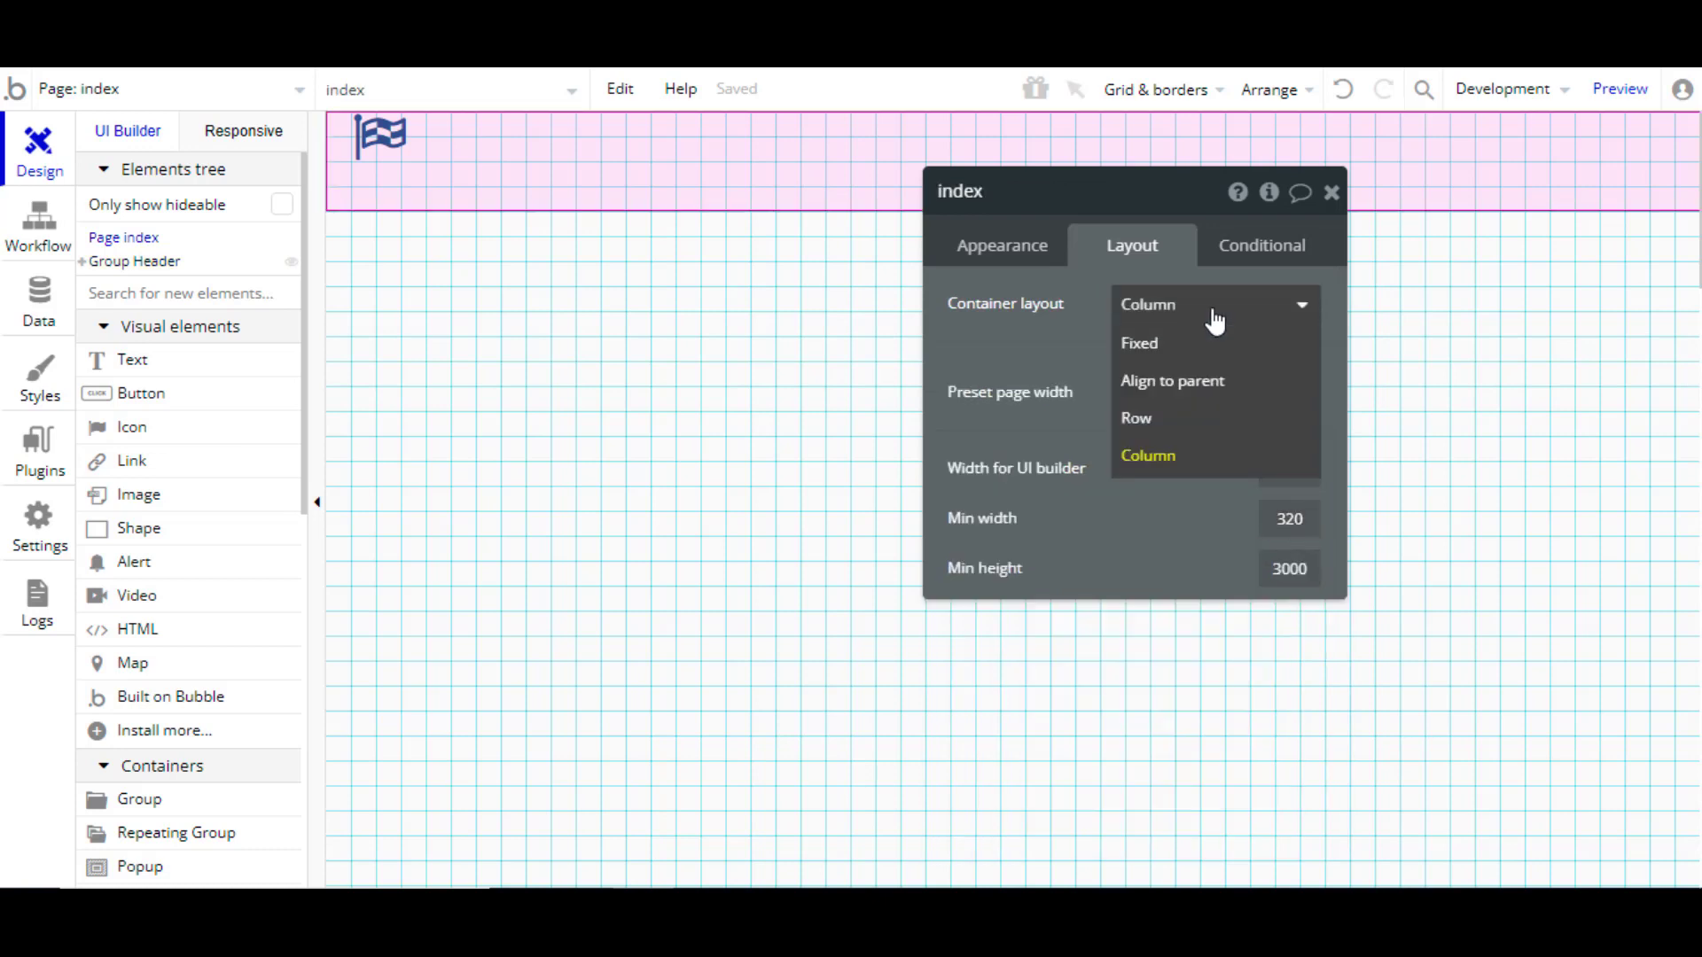
left_click(1168, 432)
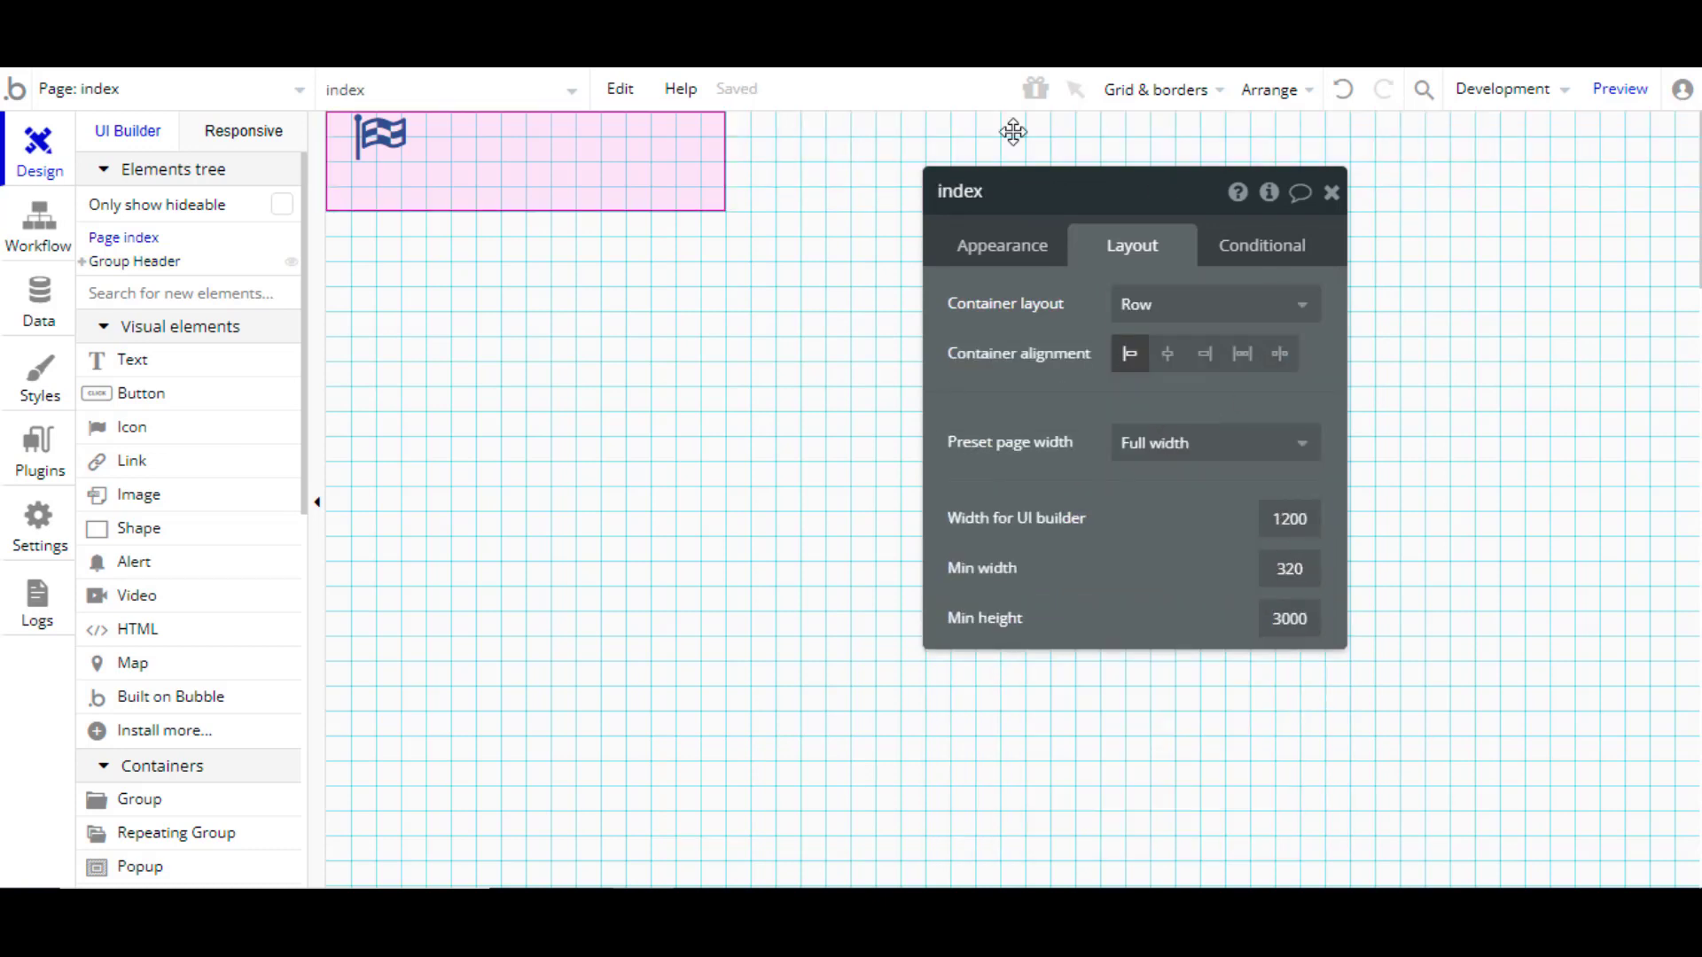
Step: Try a minimum width of 0 px on the header group, and restore the minimum width to 320 px
left_click(694, 183)
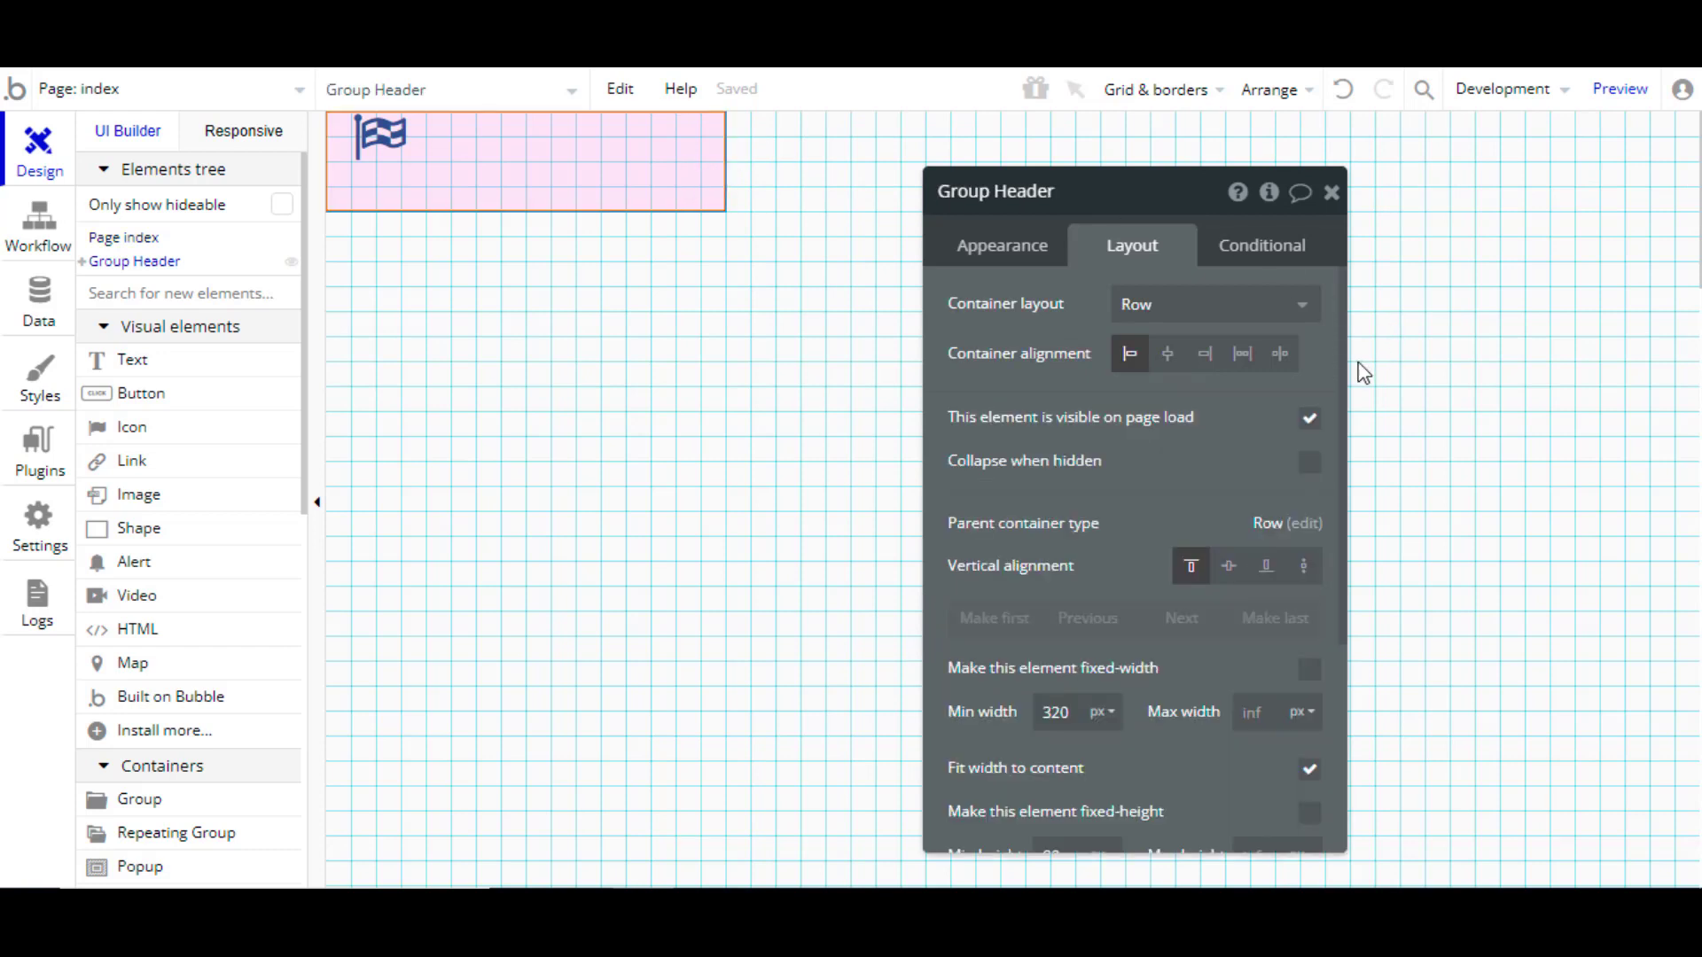
left_click_drag(1341, 399, 1318, 608)
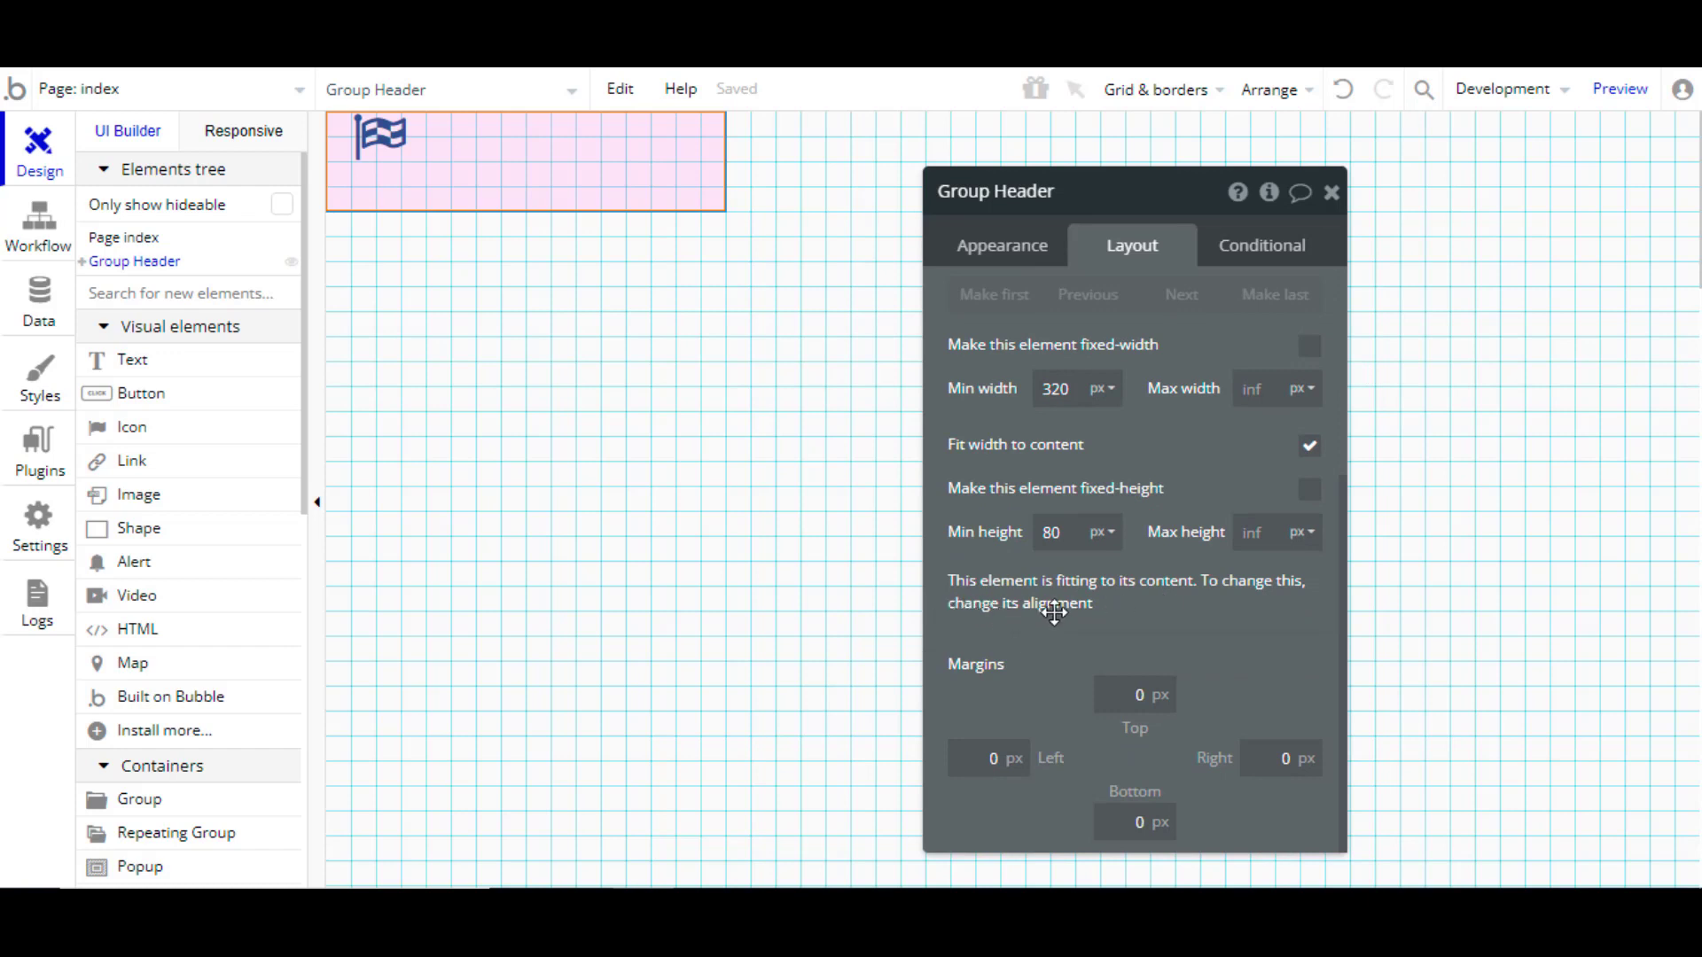
mouse_move(1014, 581)
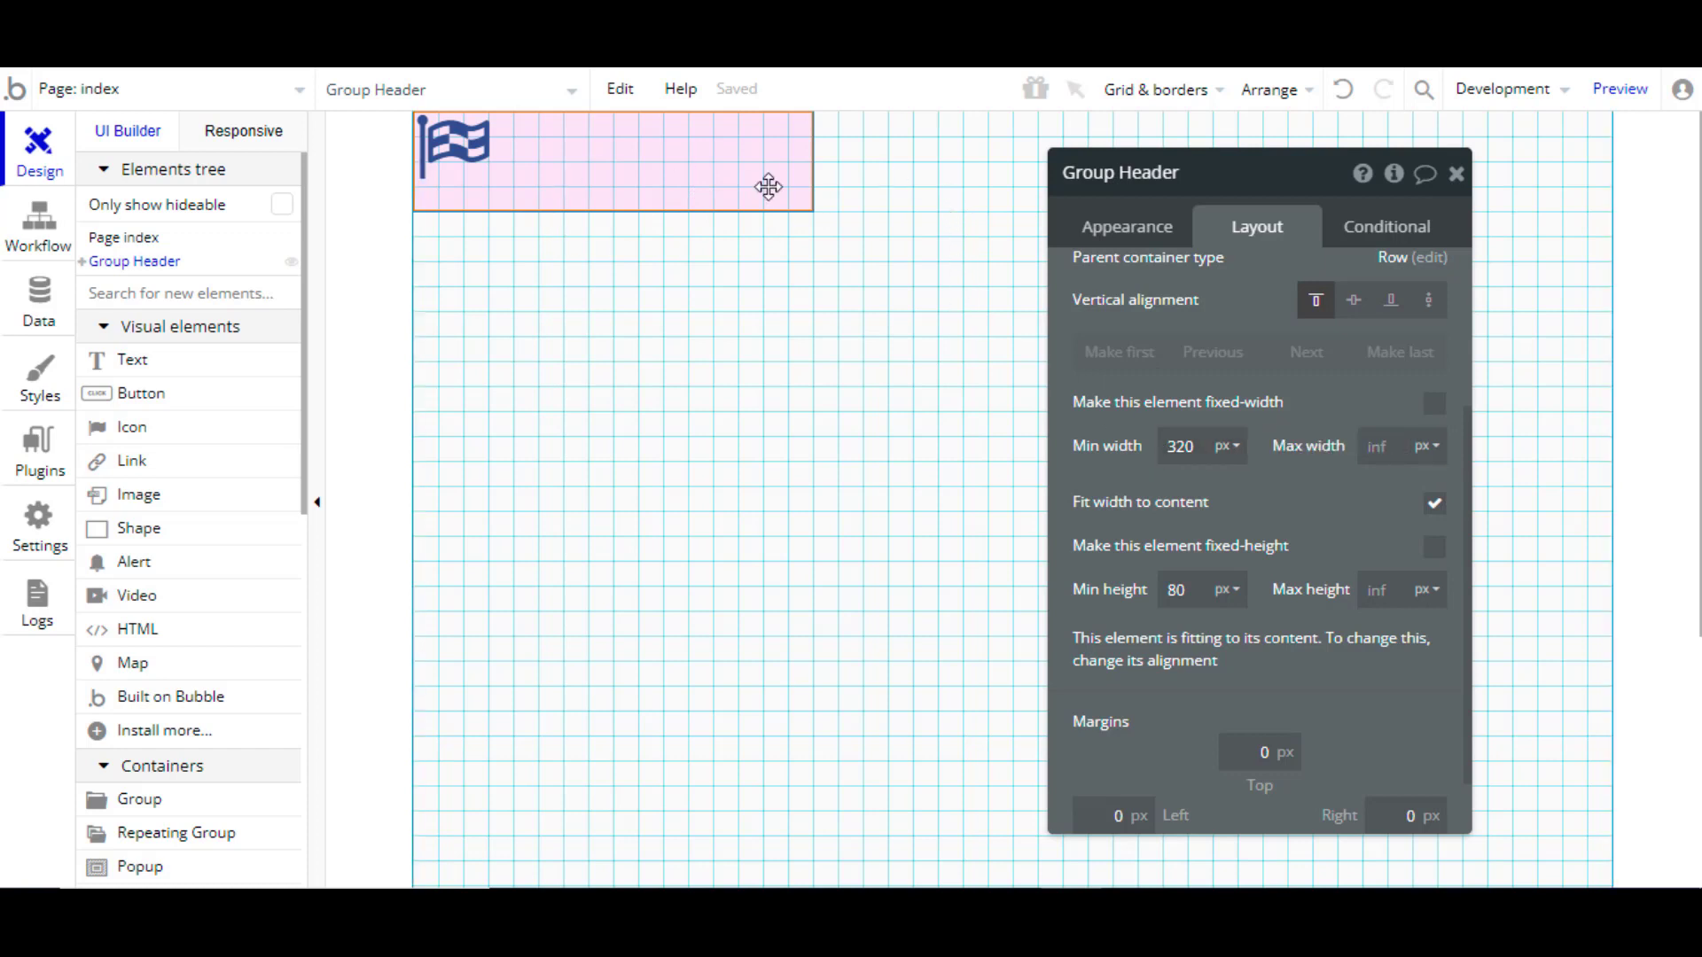
left_click(1179, 446)
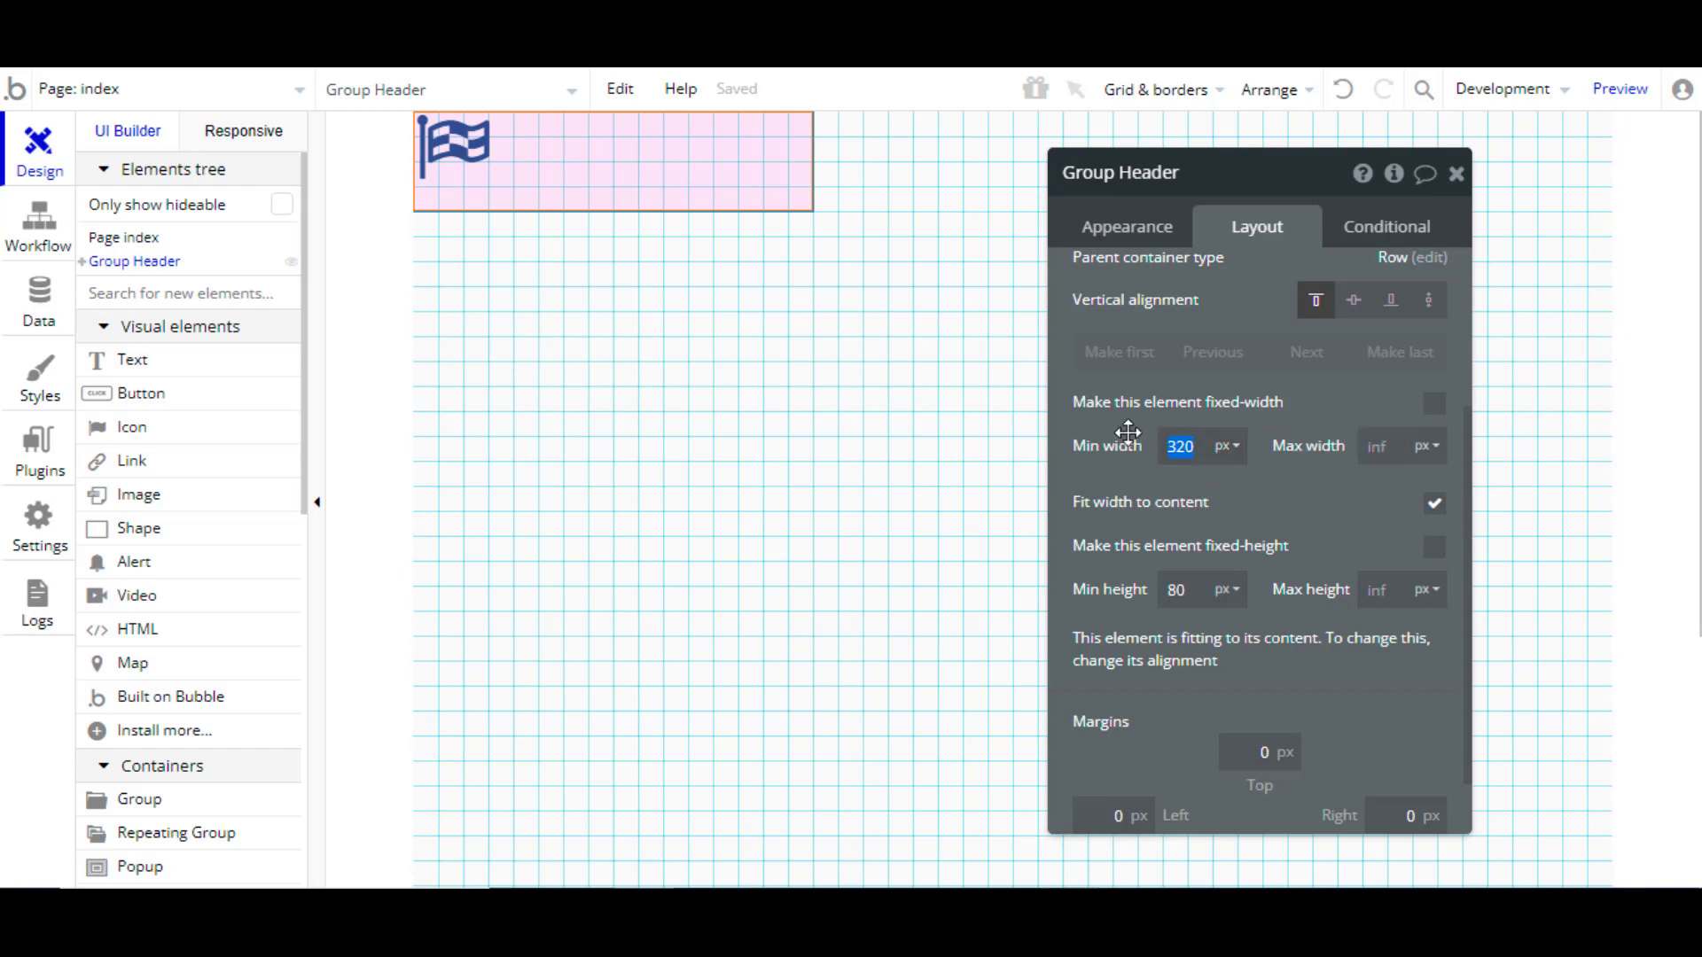
type("0")
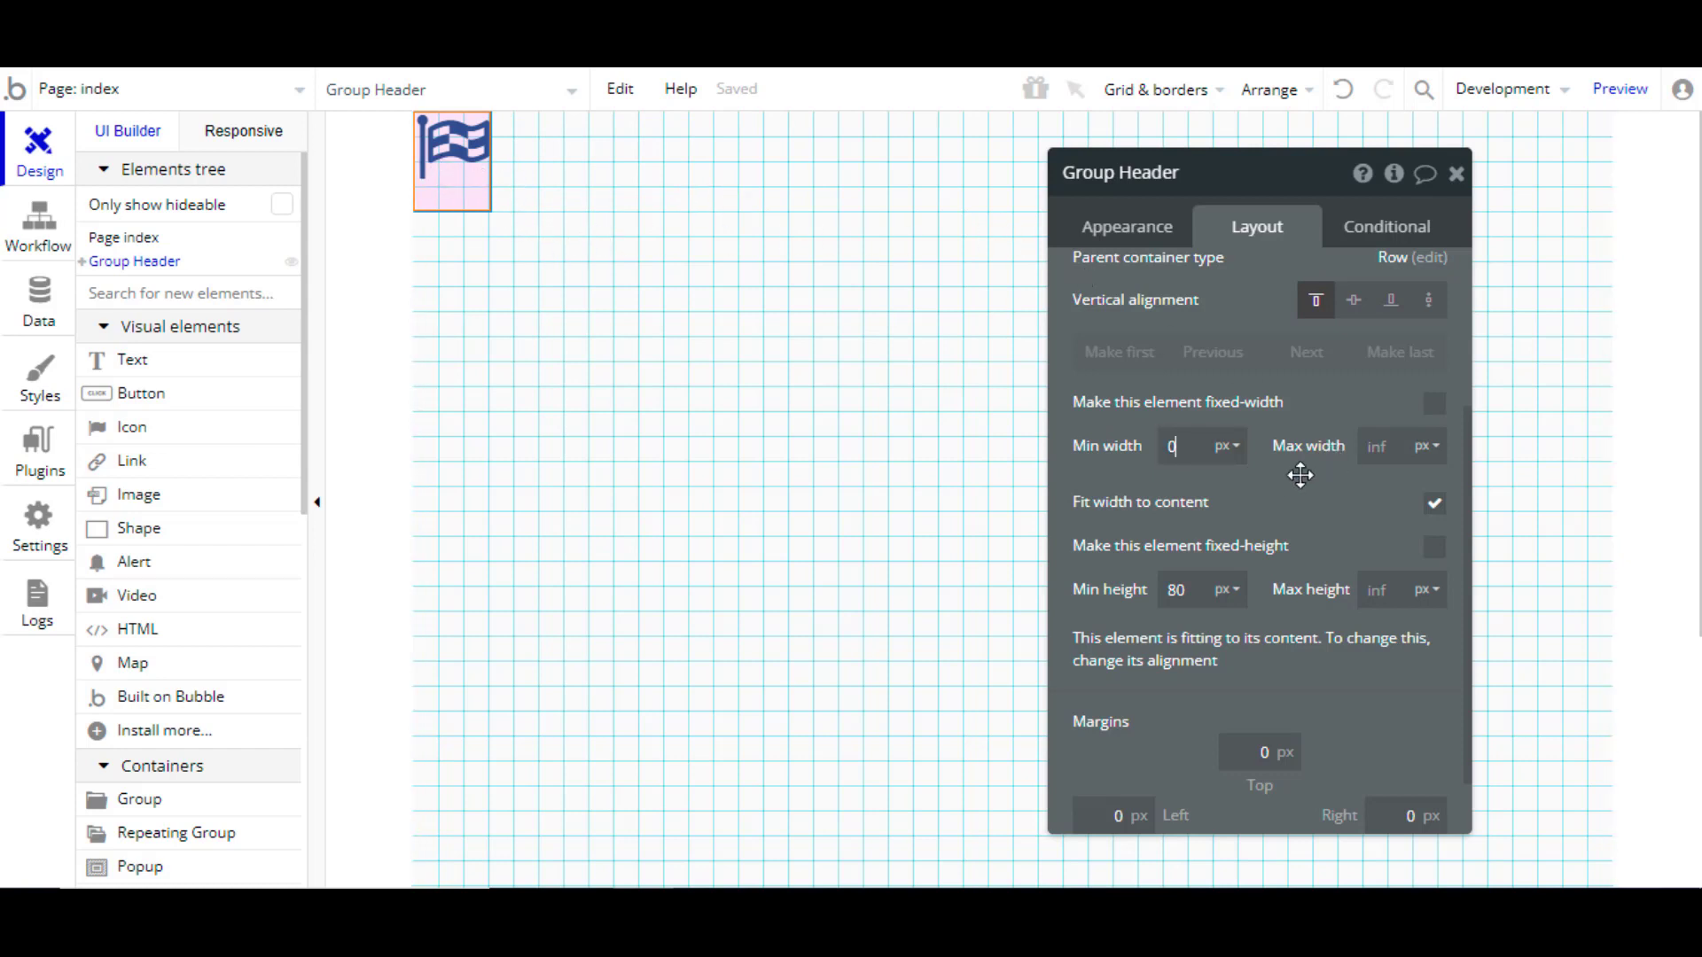
double_click(1195, 448)
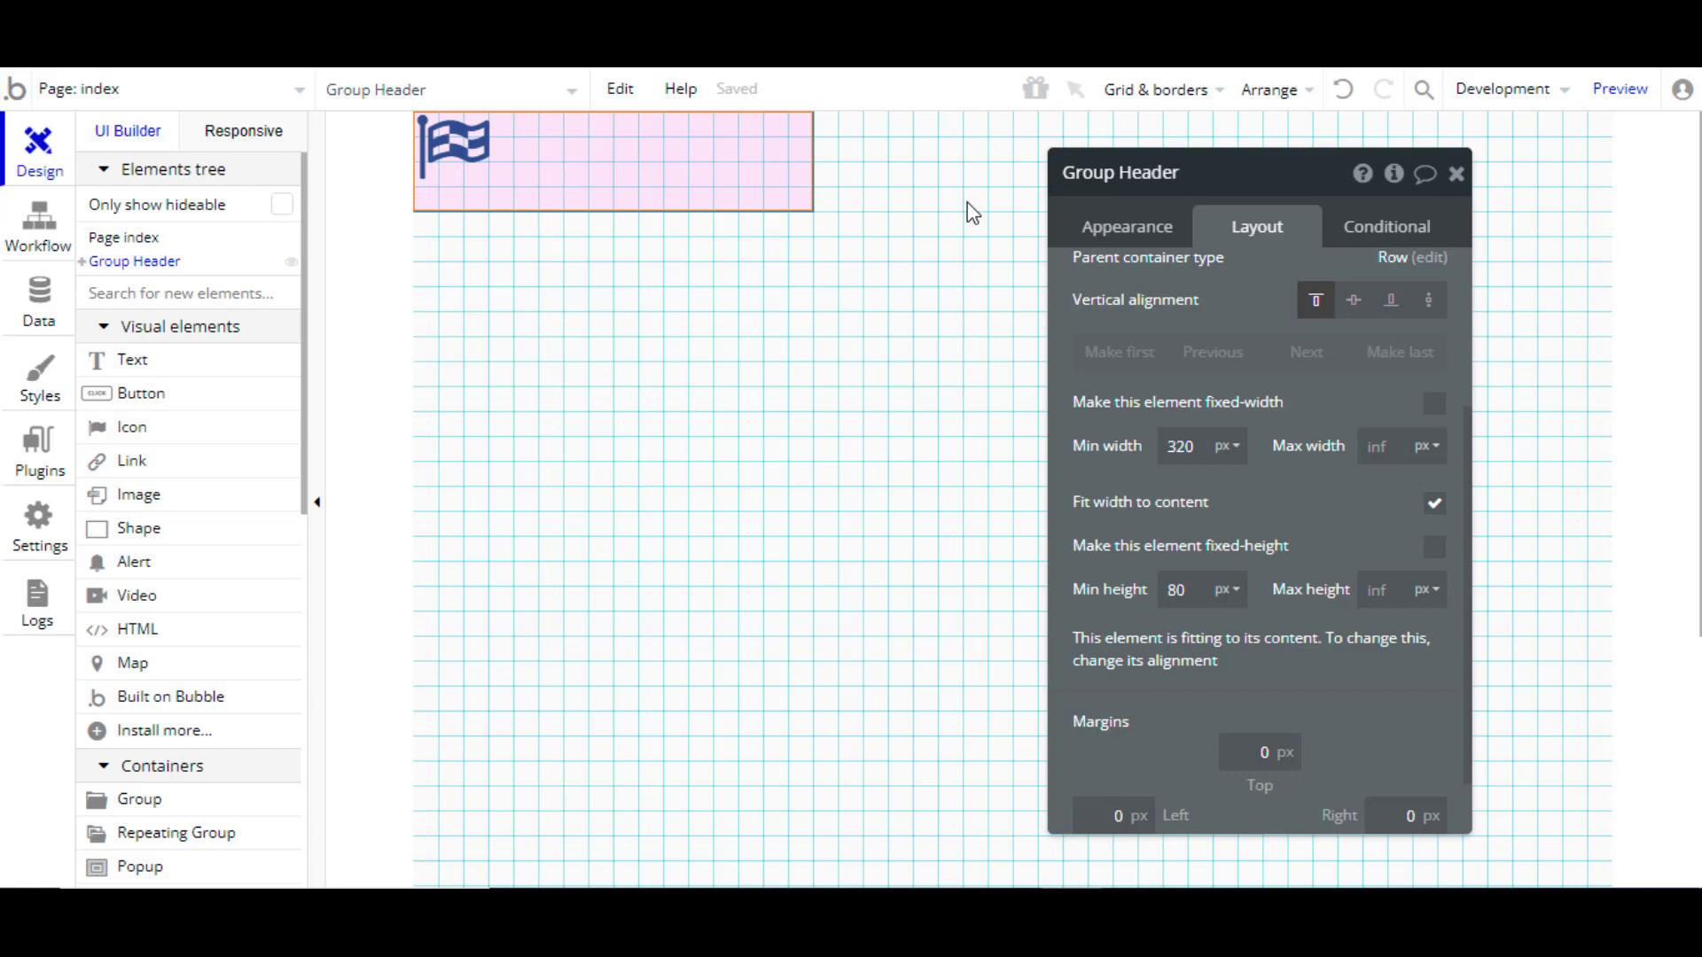
Step: Try a 500 px maximum width on the header group, turn off Fit width to content, and clear the maximum width
left_click(1370, 446)
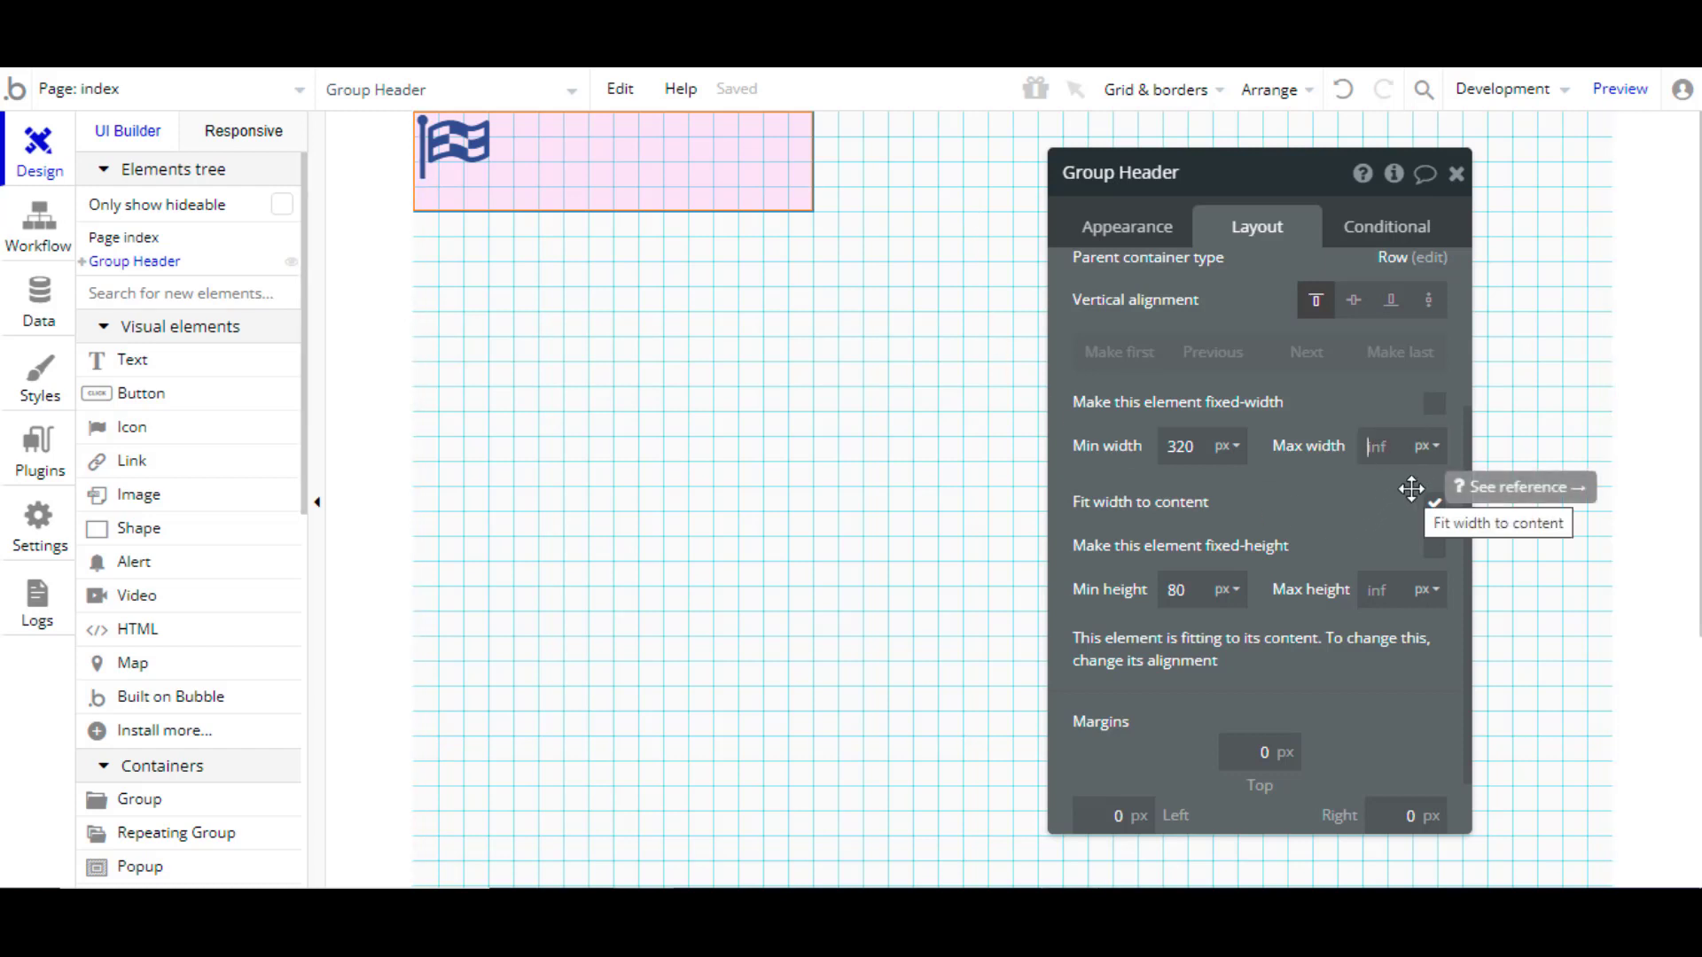
type("500")
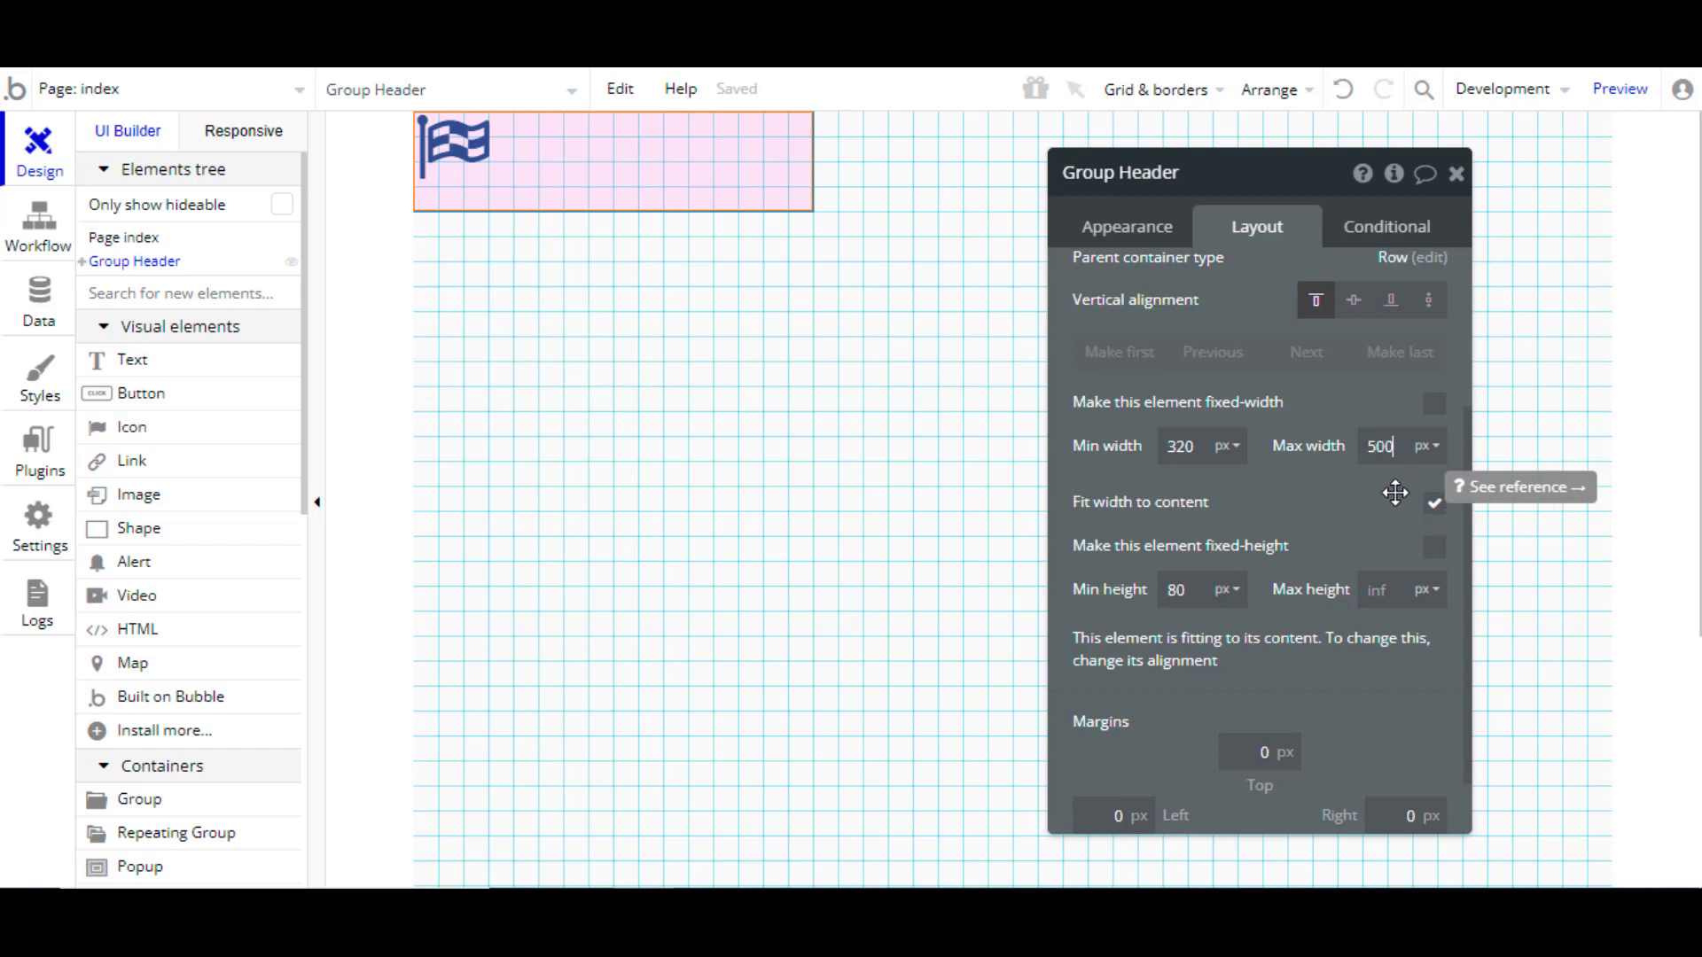
left_click(1435, 505)
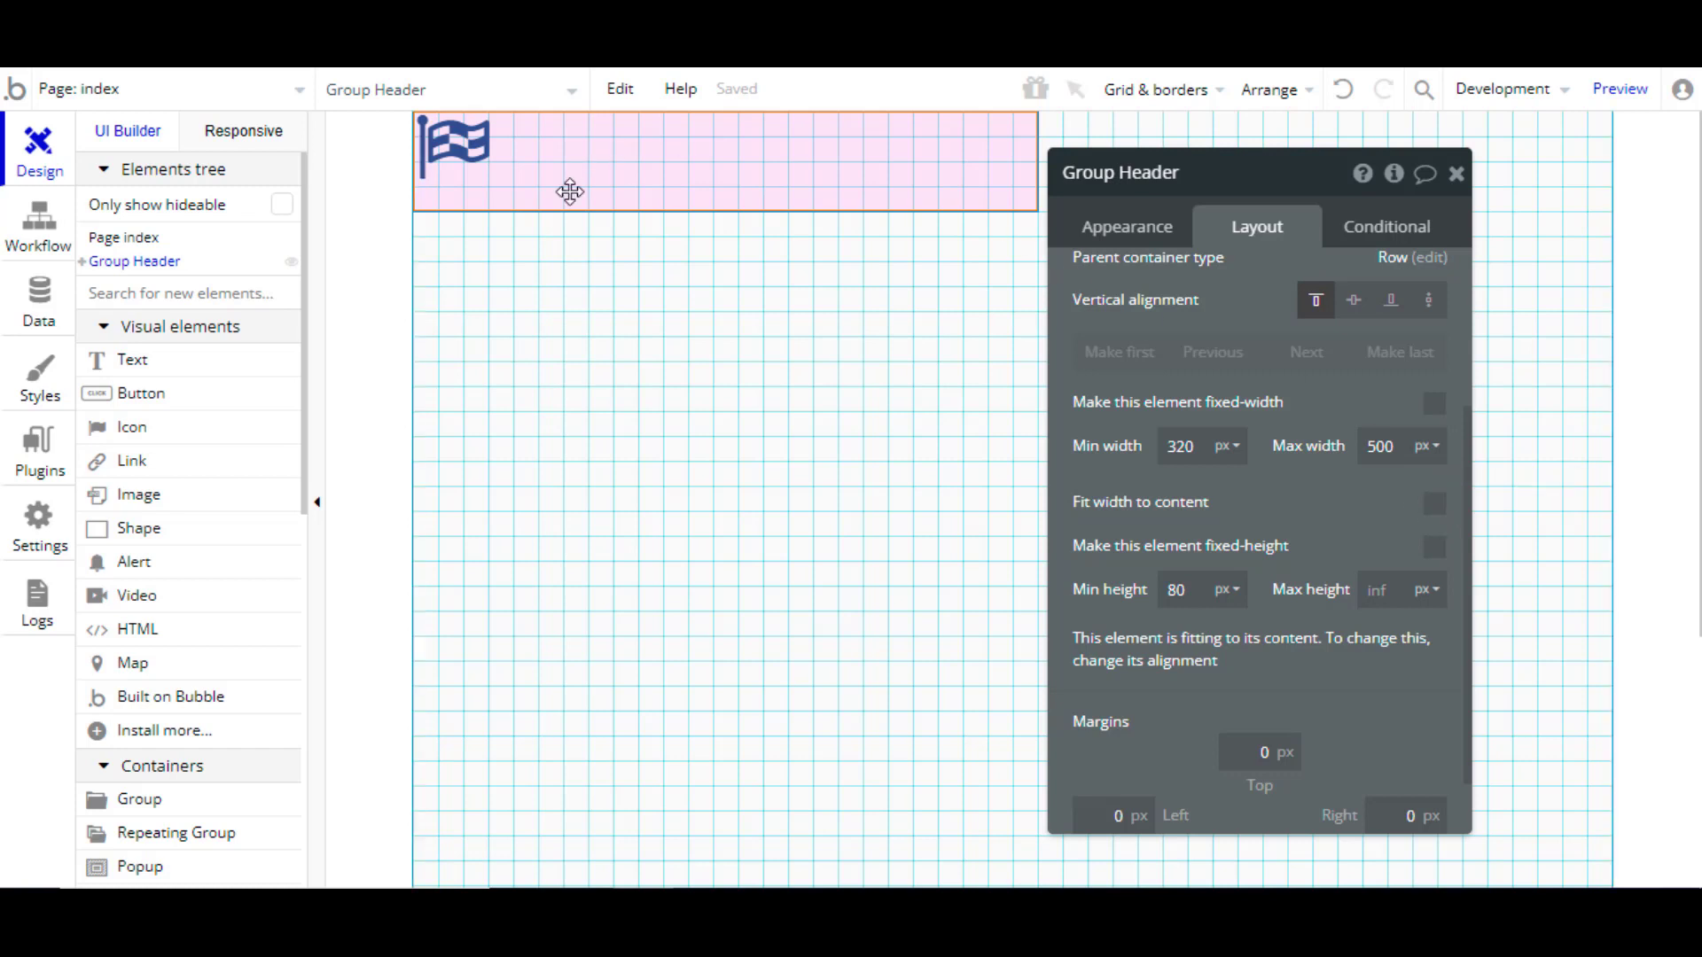
double_click(1399, 443)
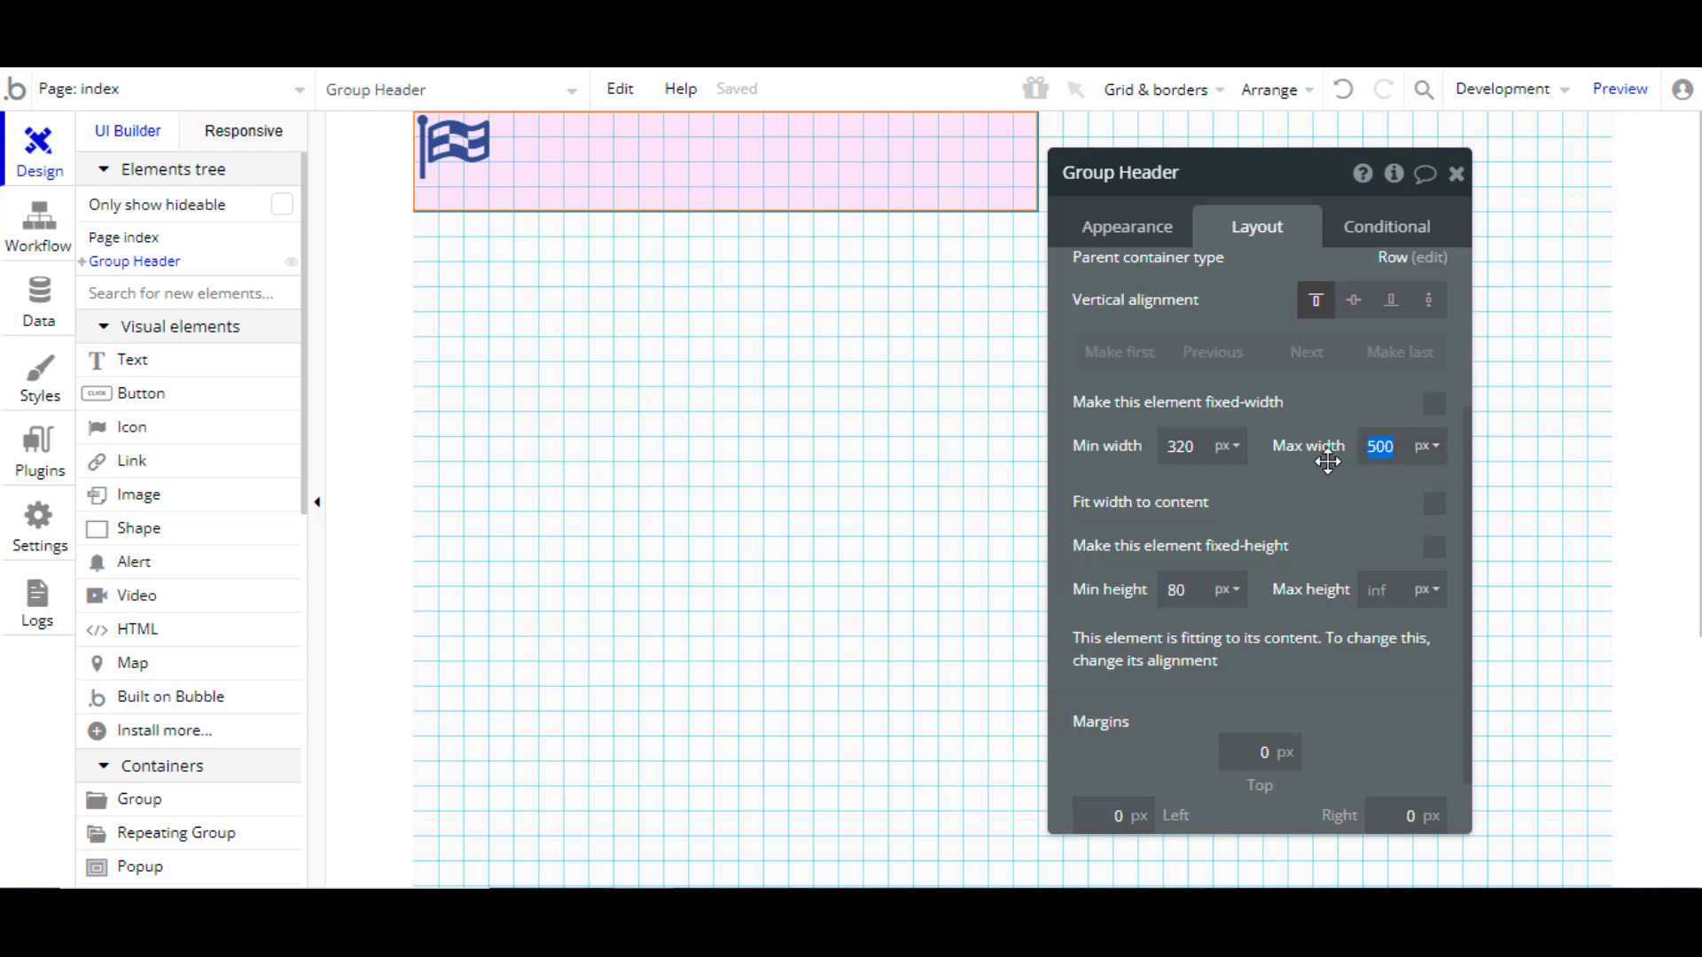
key("BackSpace")
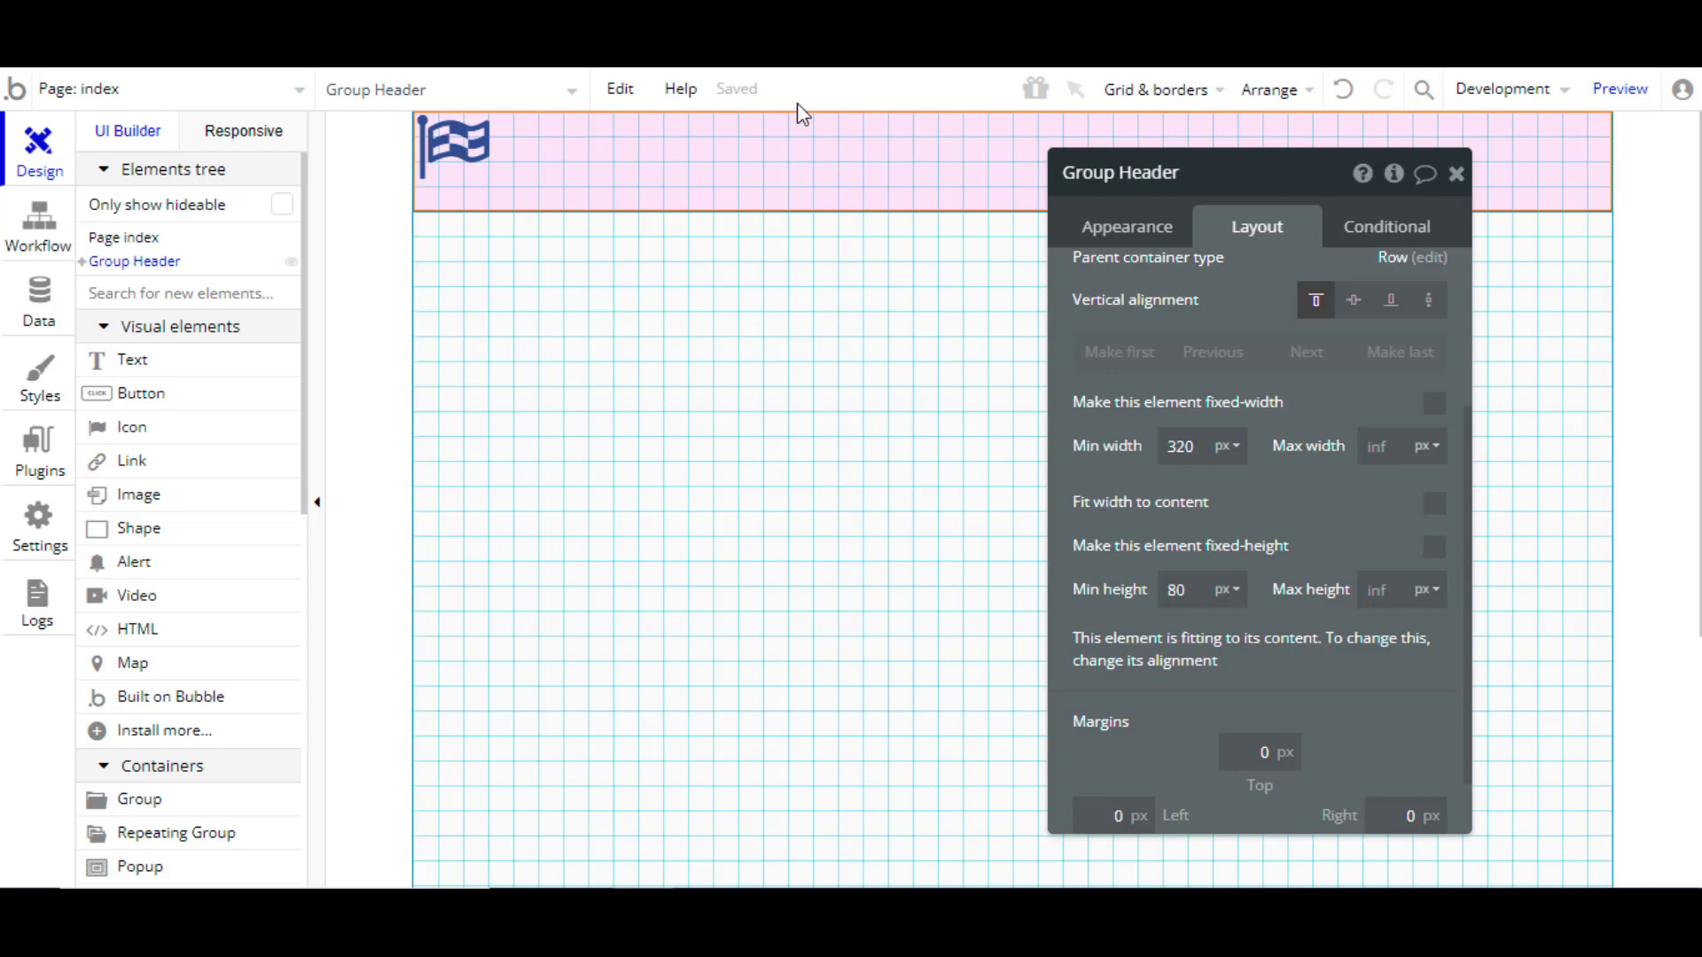
Step: Check the unit choices for the header group's minimum width and keep px
left_click(1234, 443)
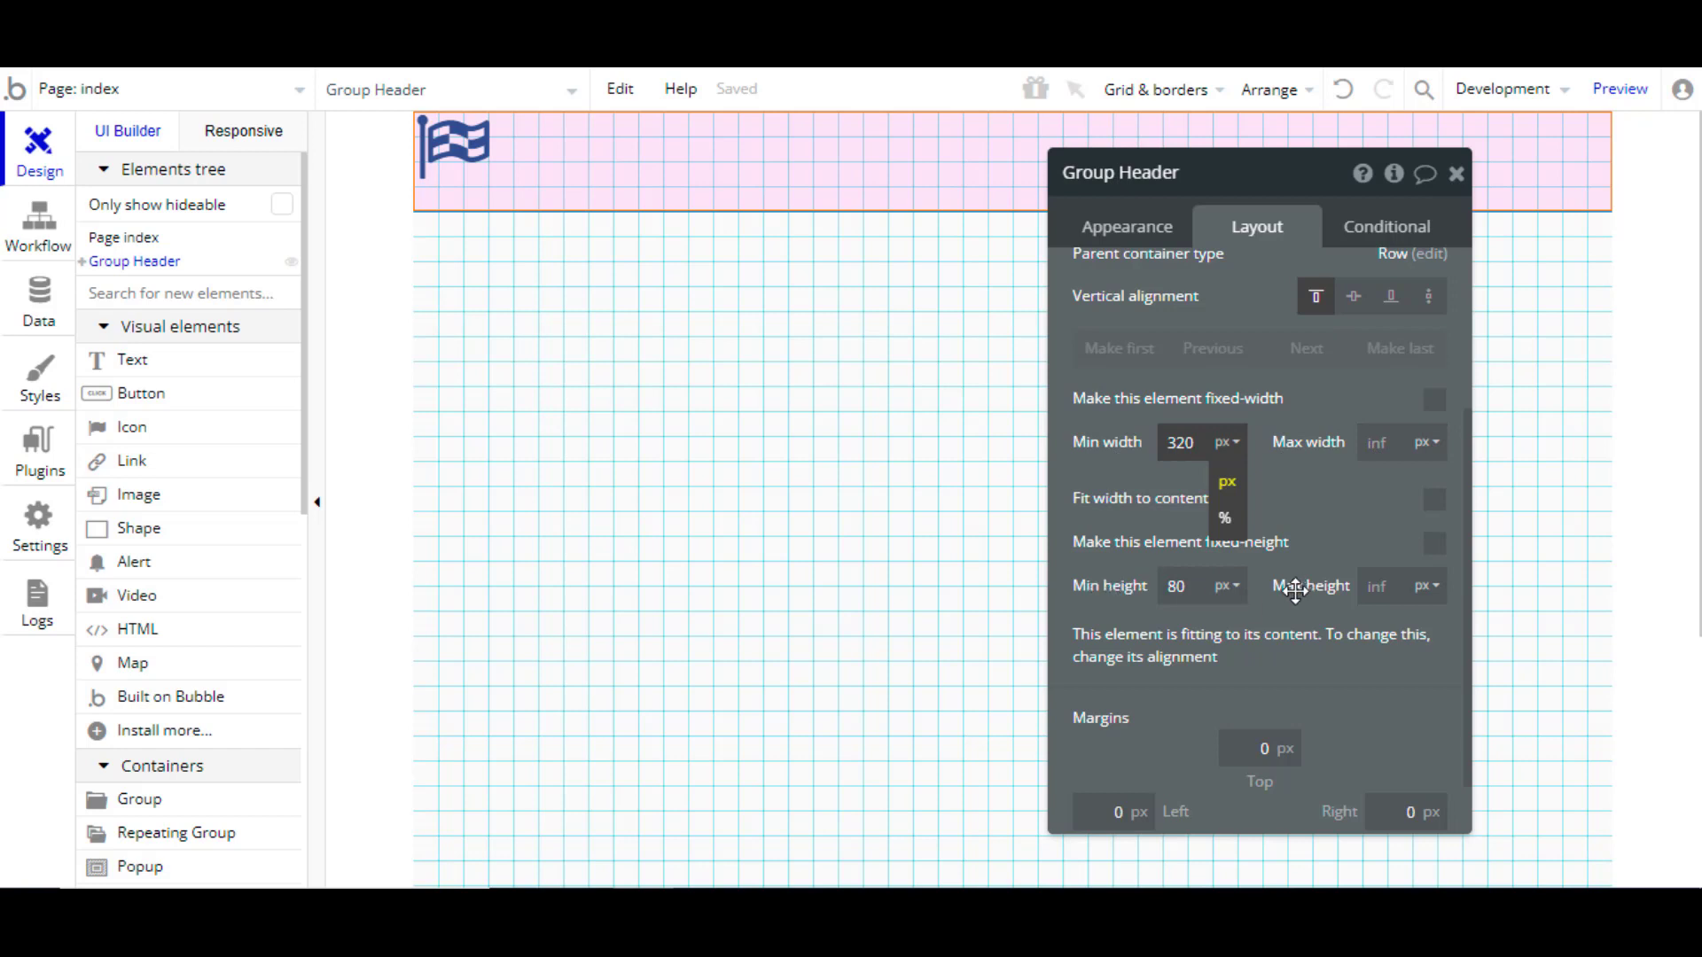
left_click(1253, 479)
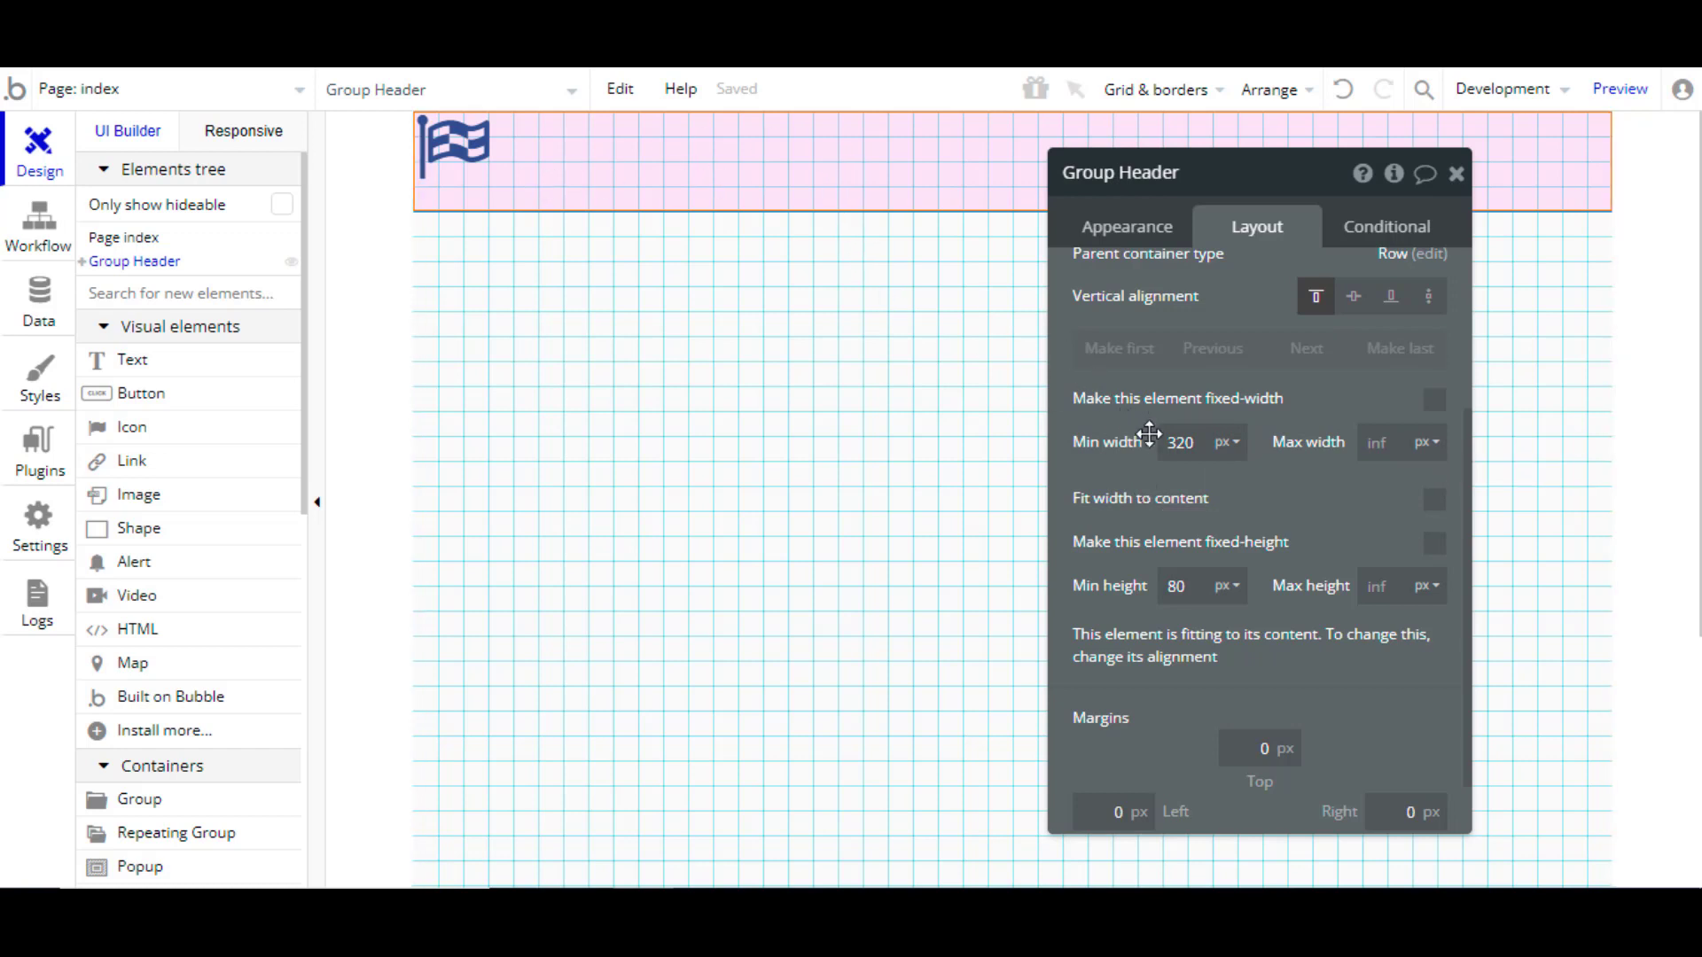
left_click(1229, 442)
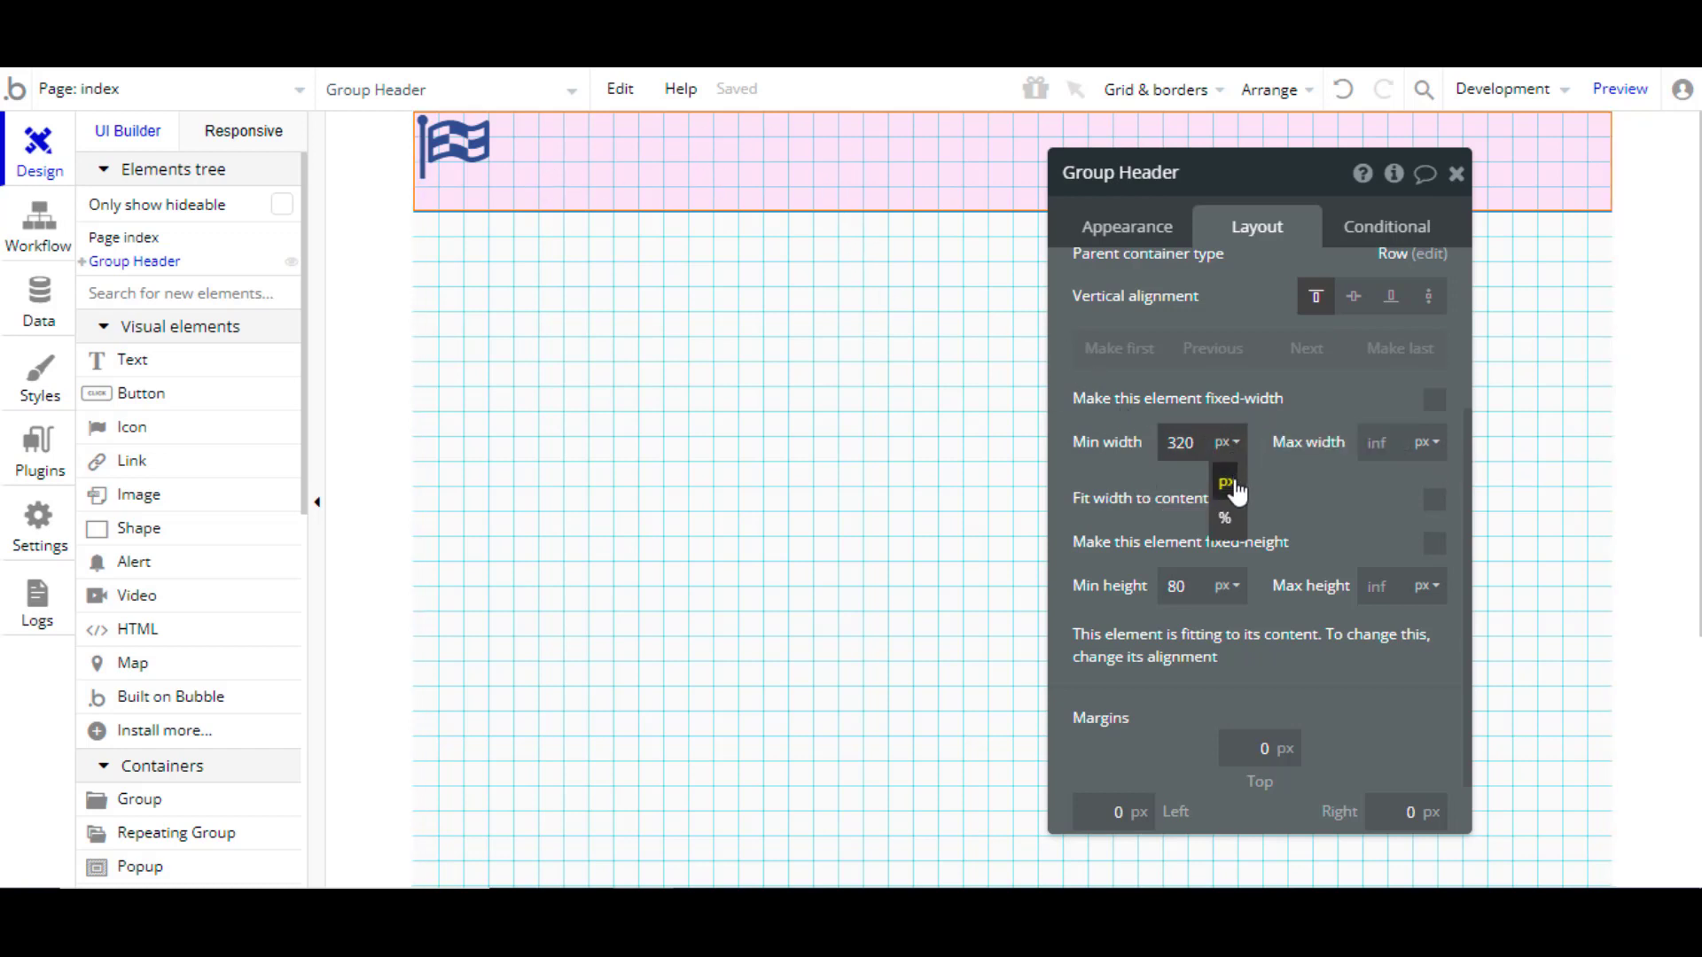
left_click(1233, 485)
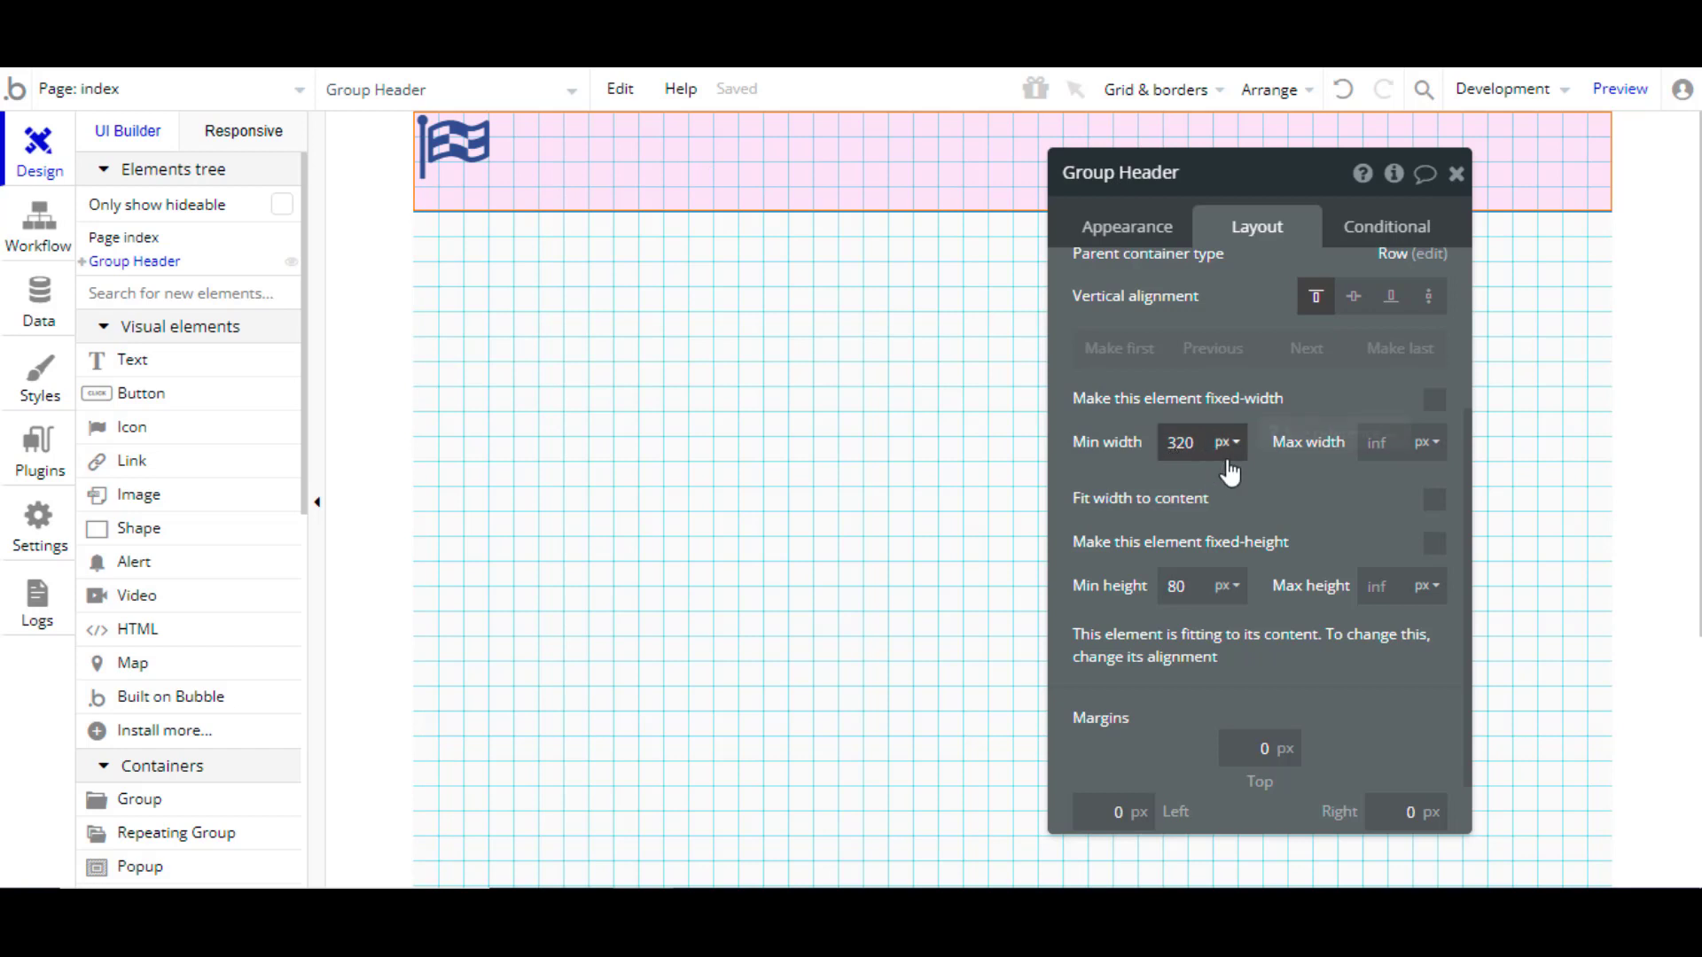
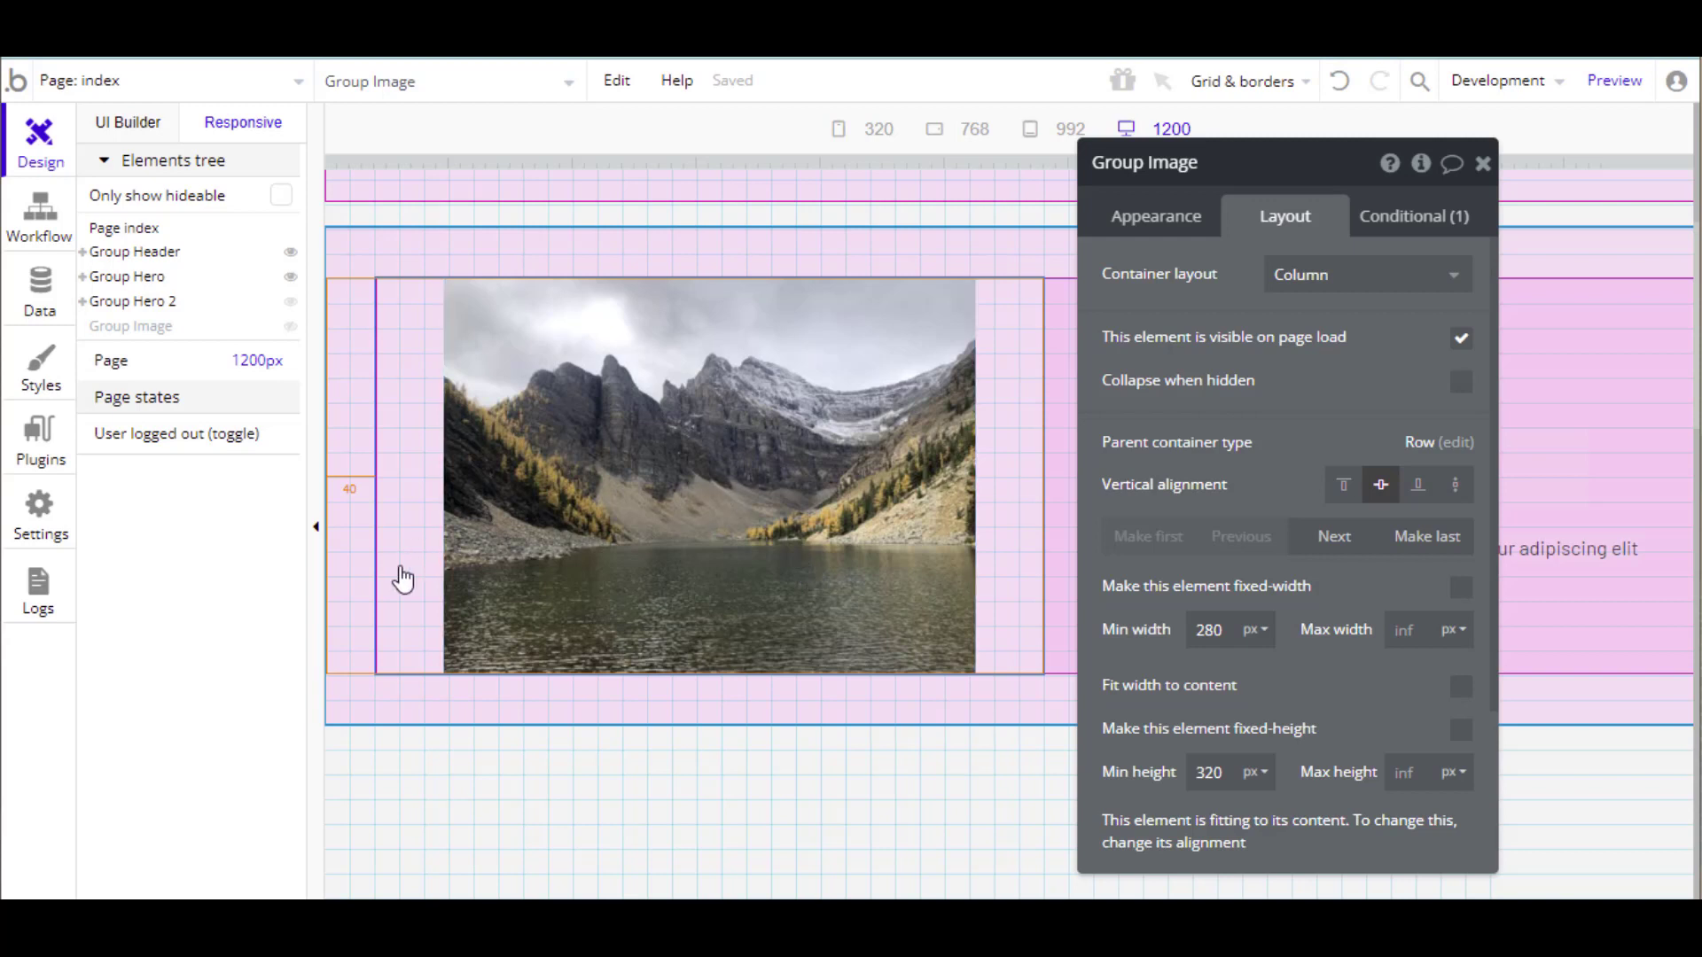
Step: Select the mountain lake image and preview its 80% width at page widths of 992, 768 and 320 px
left_click(757, 553)
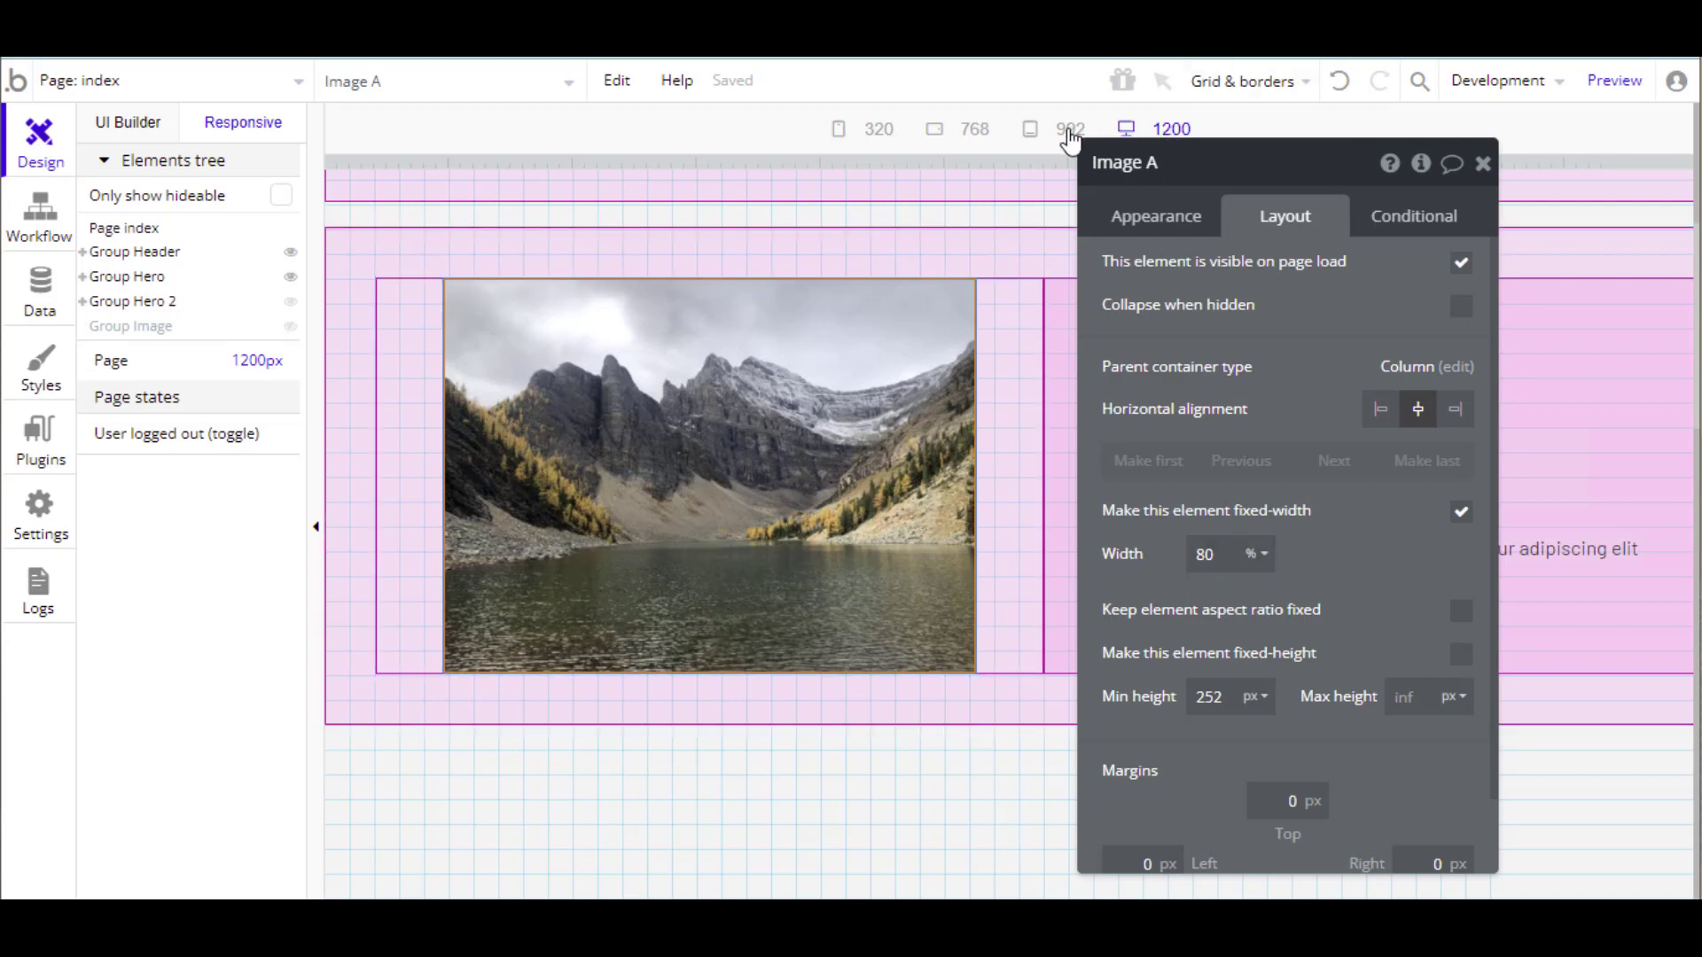
left_click(1028, 131)
left_click(975, 132)
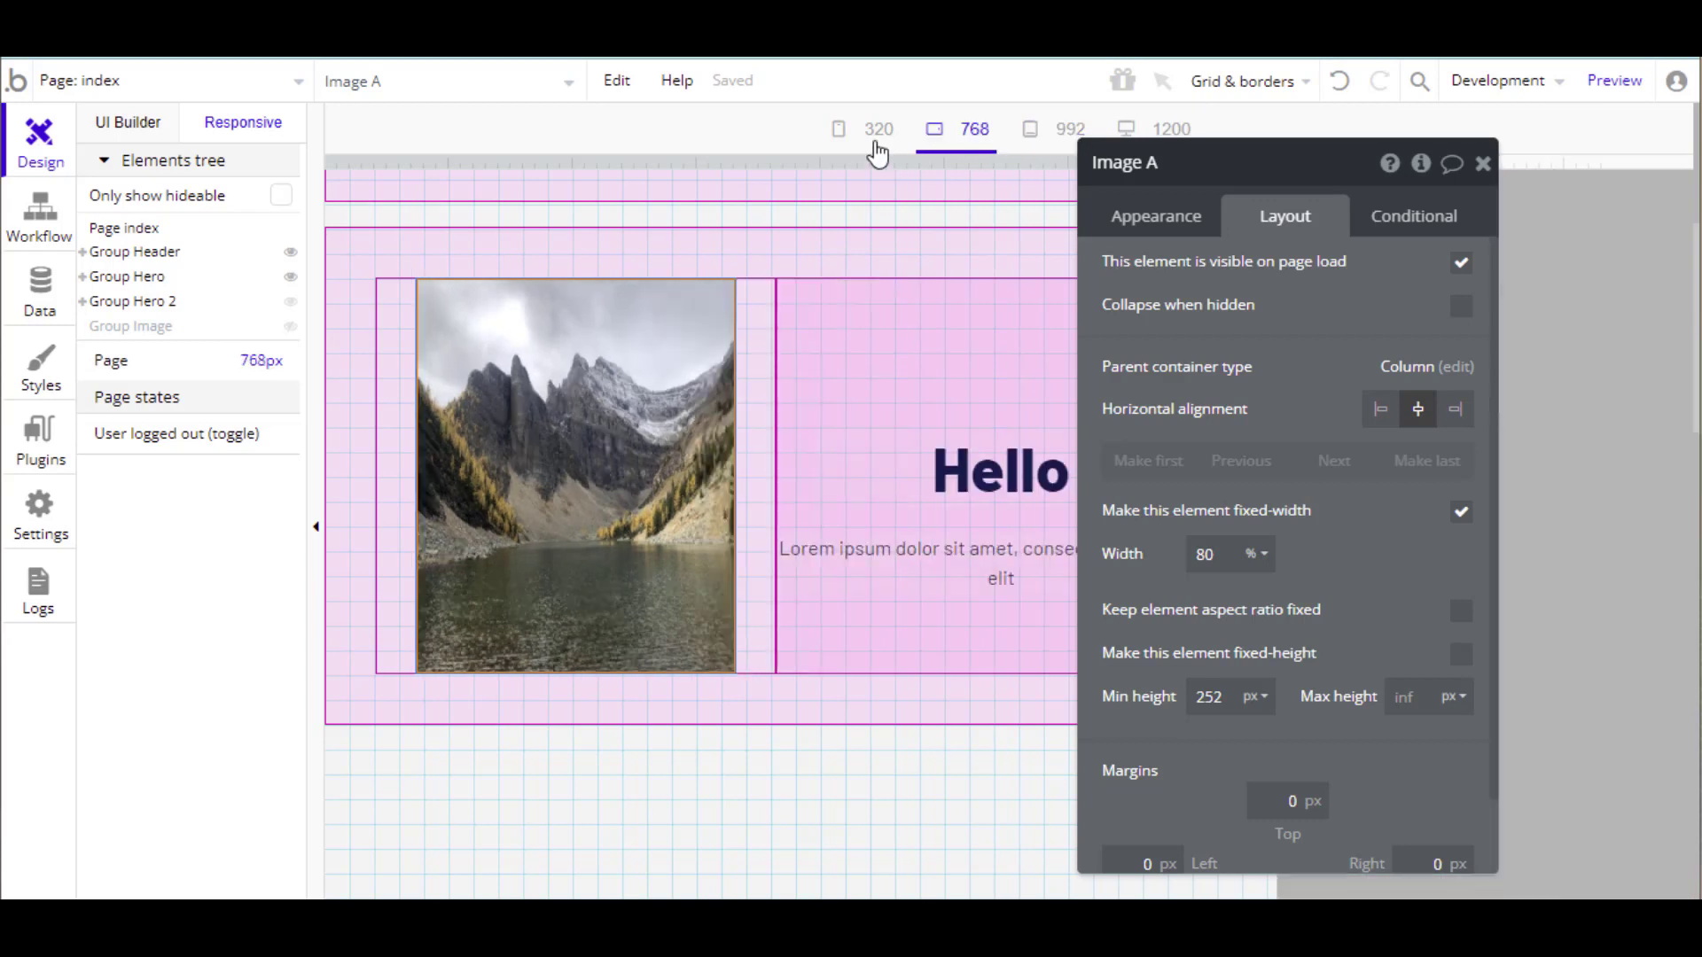
left_click(874, 133)
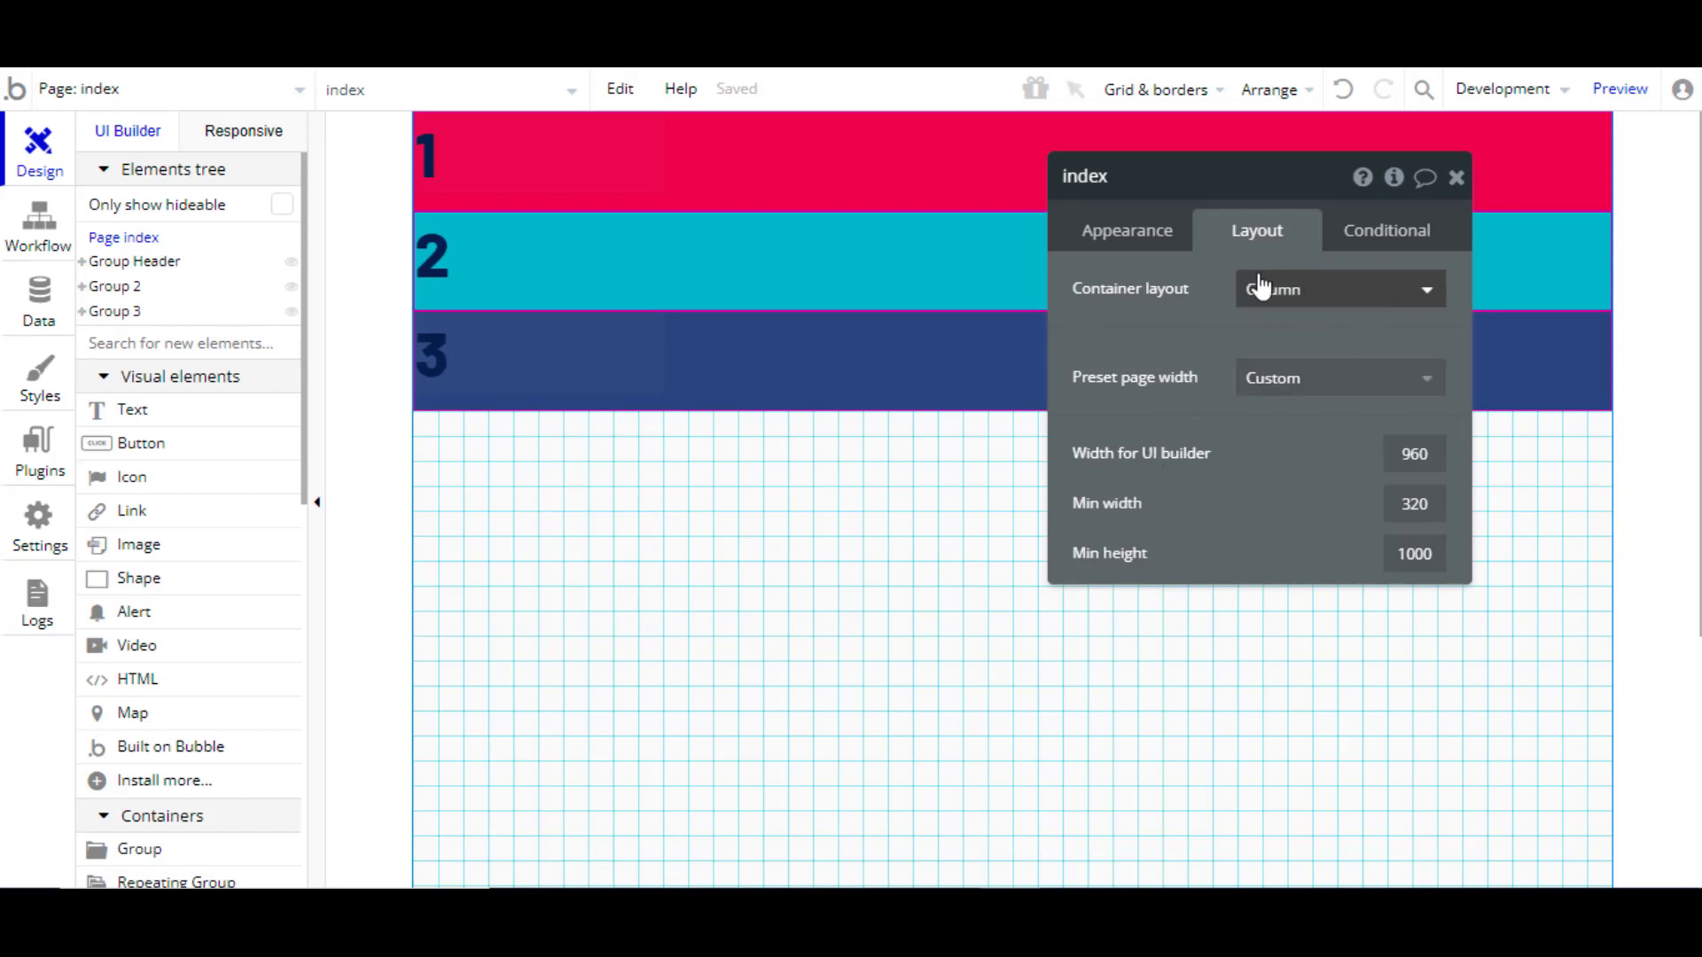
Step: Move Group 2 one place later in the page's column order, below Group 3
left_click(864, 174)
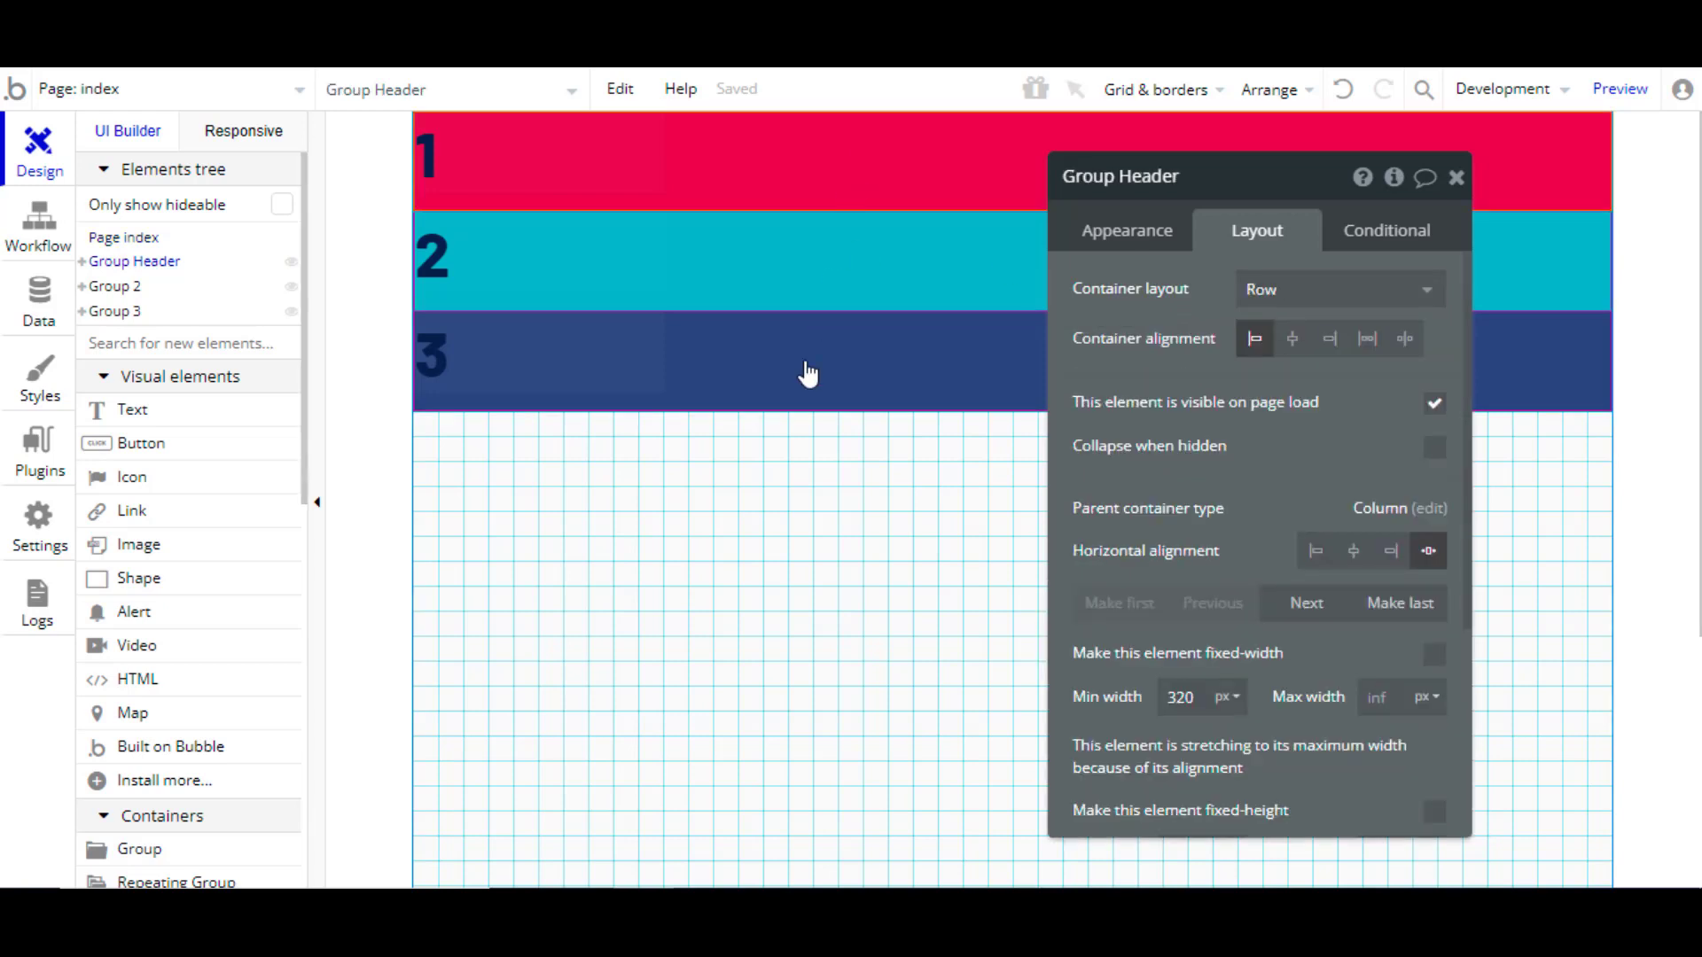
left_click(778, 285)
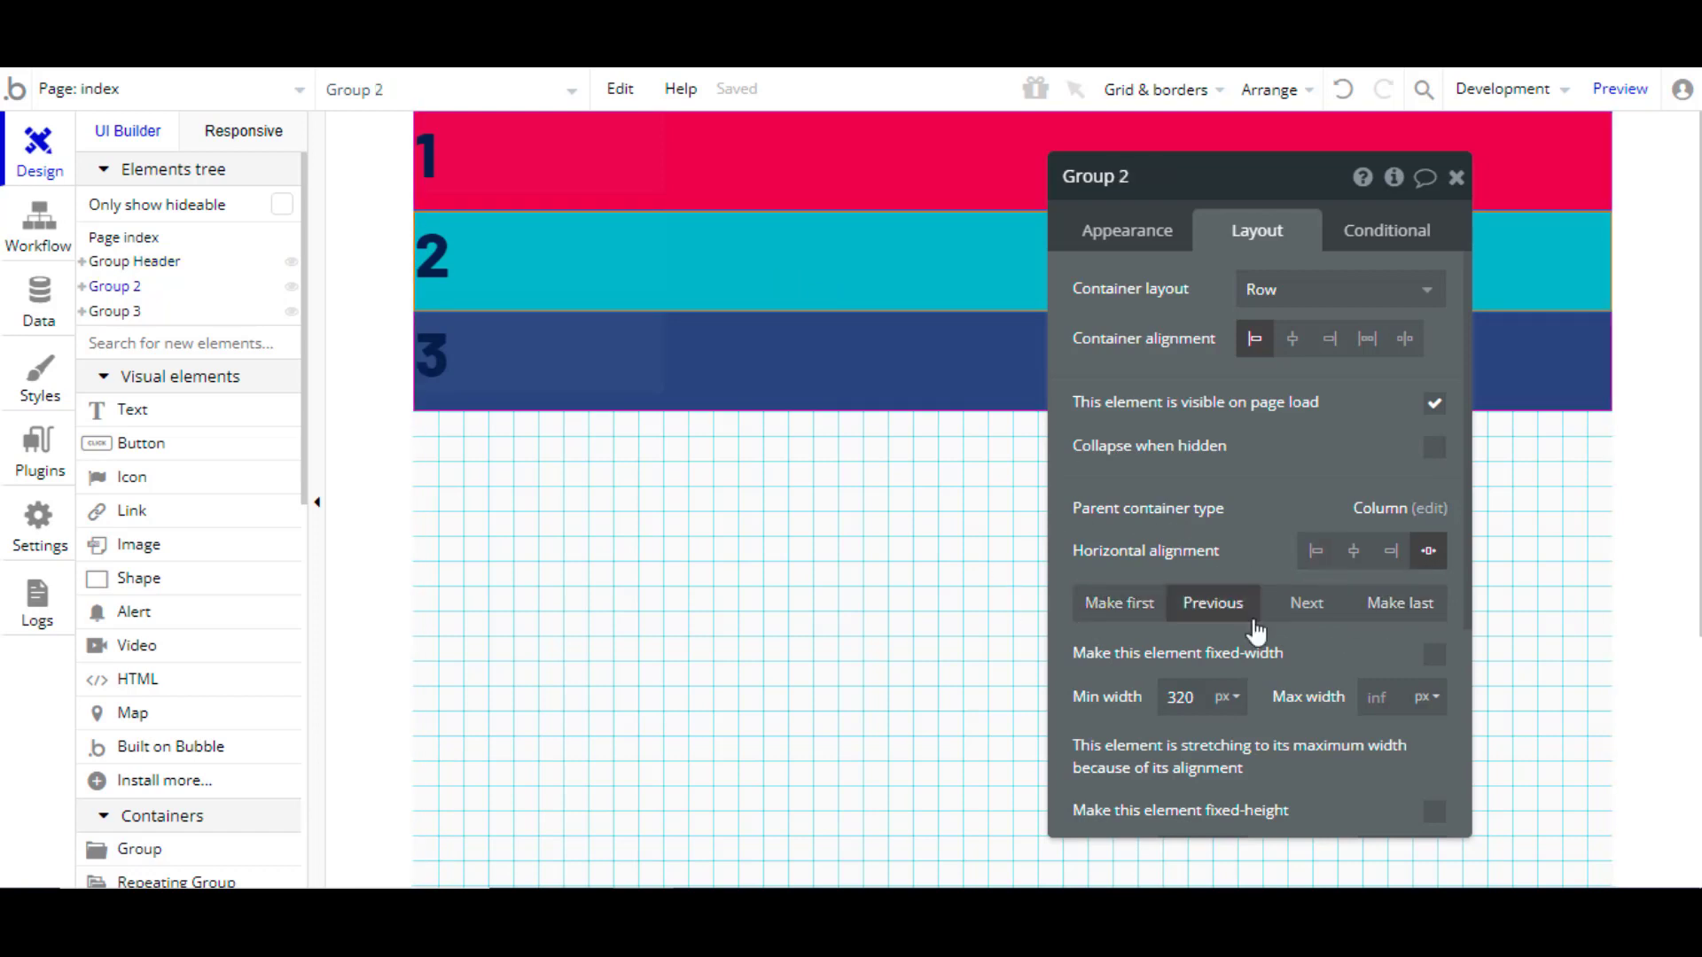
left_click(1306, 615)
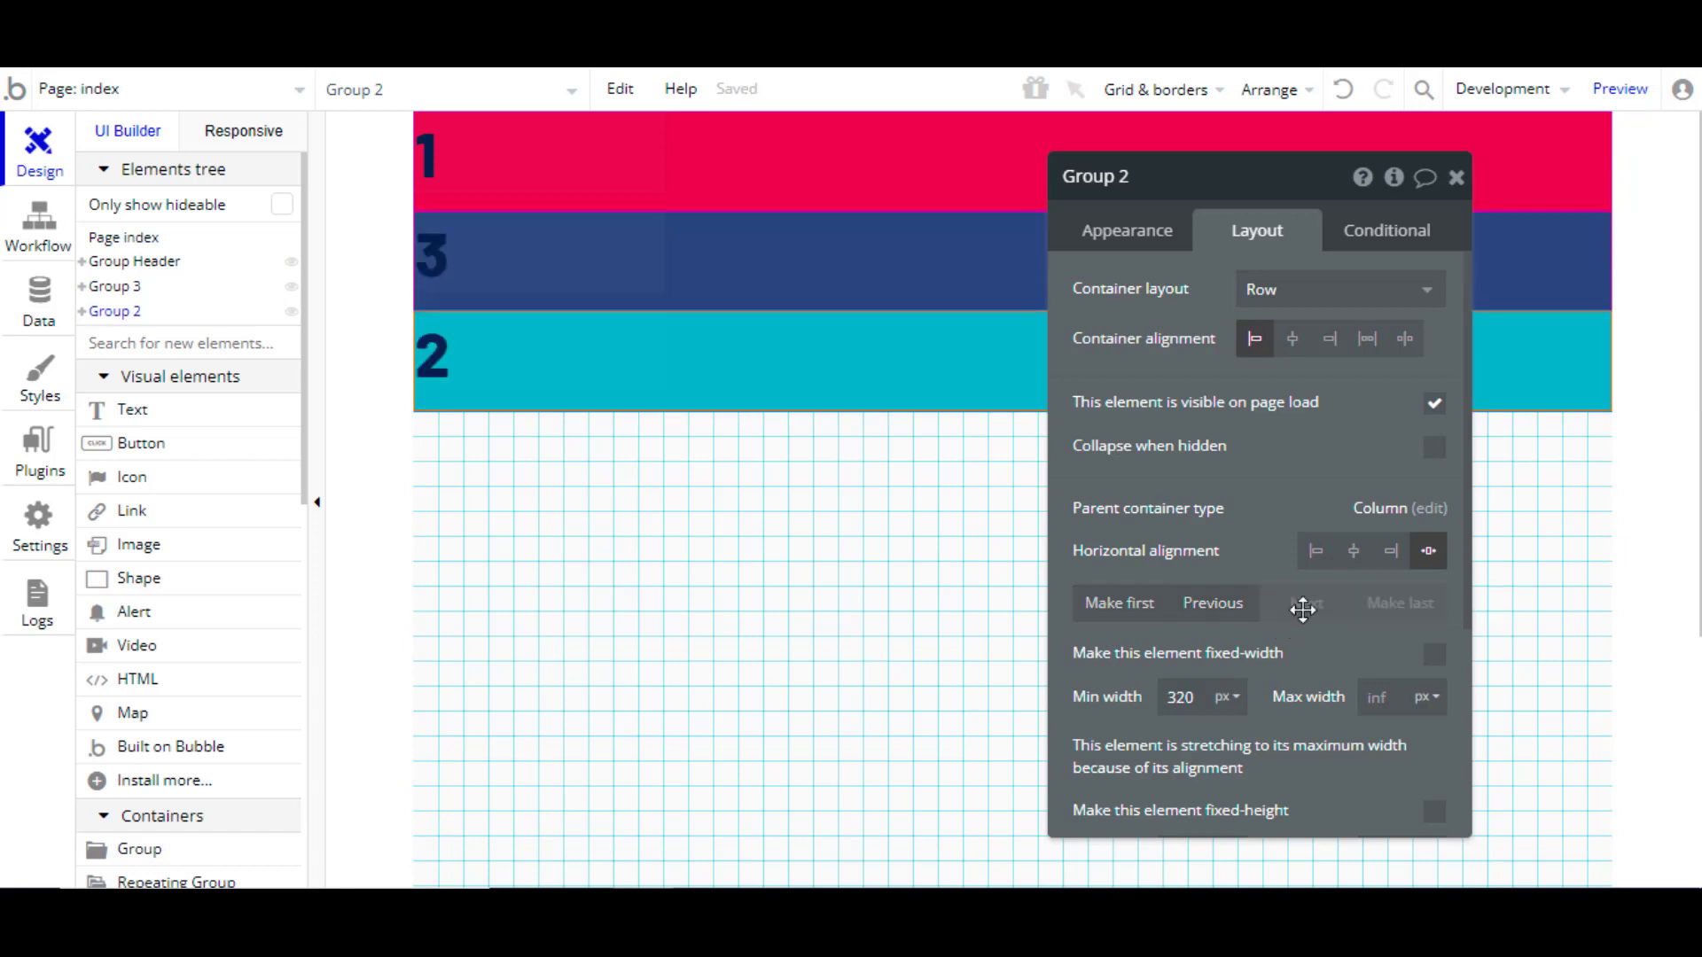
Step: Move Group 2 back one place in the column order, make it first, and finally make it last
left_click(1218, 608)
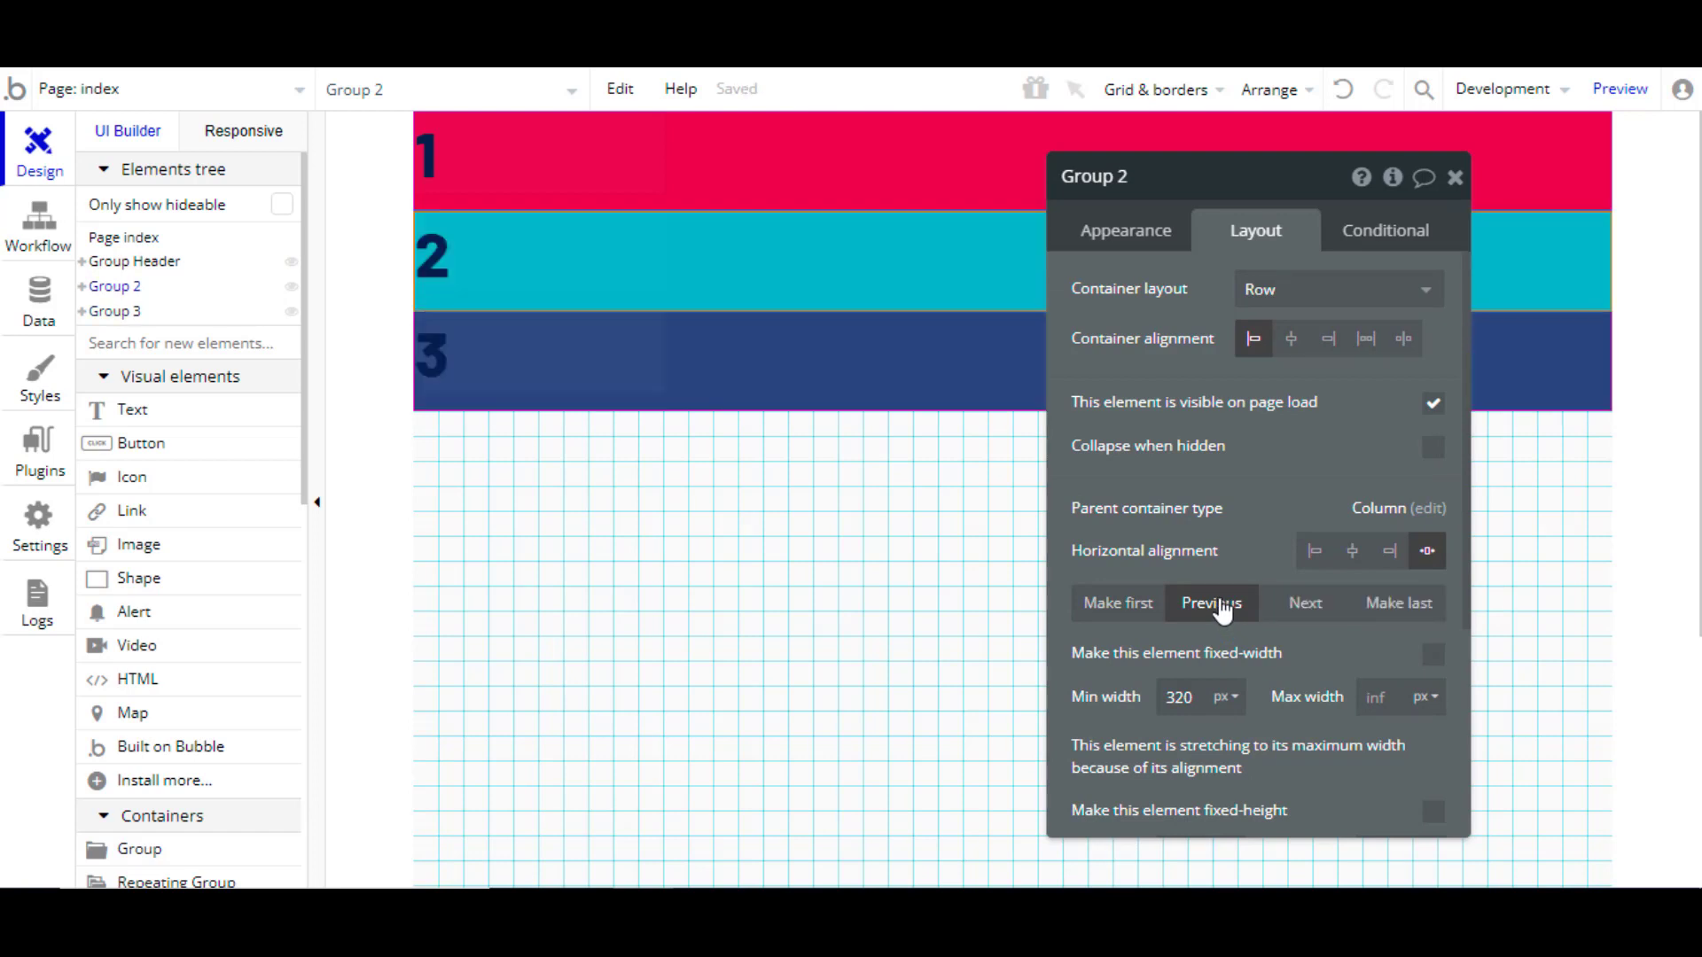
left_click(1098, 608)
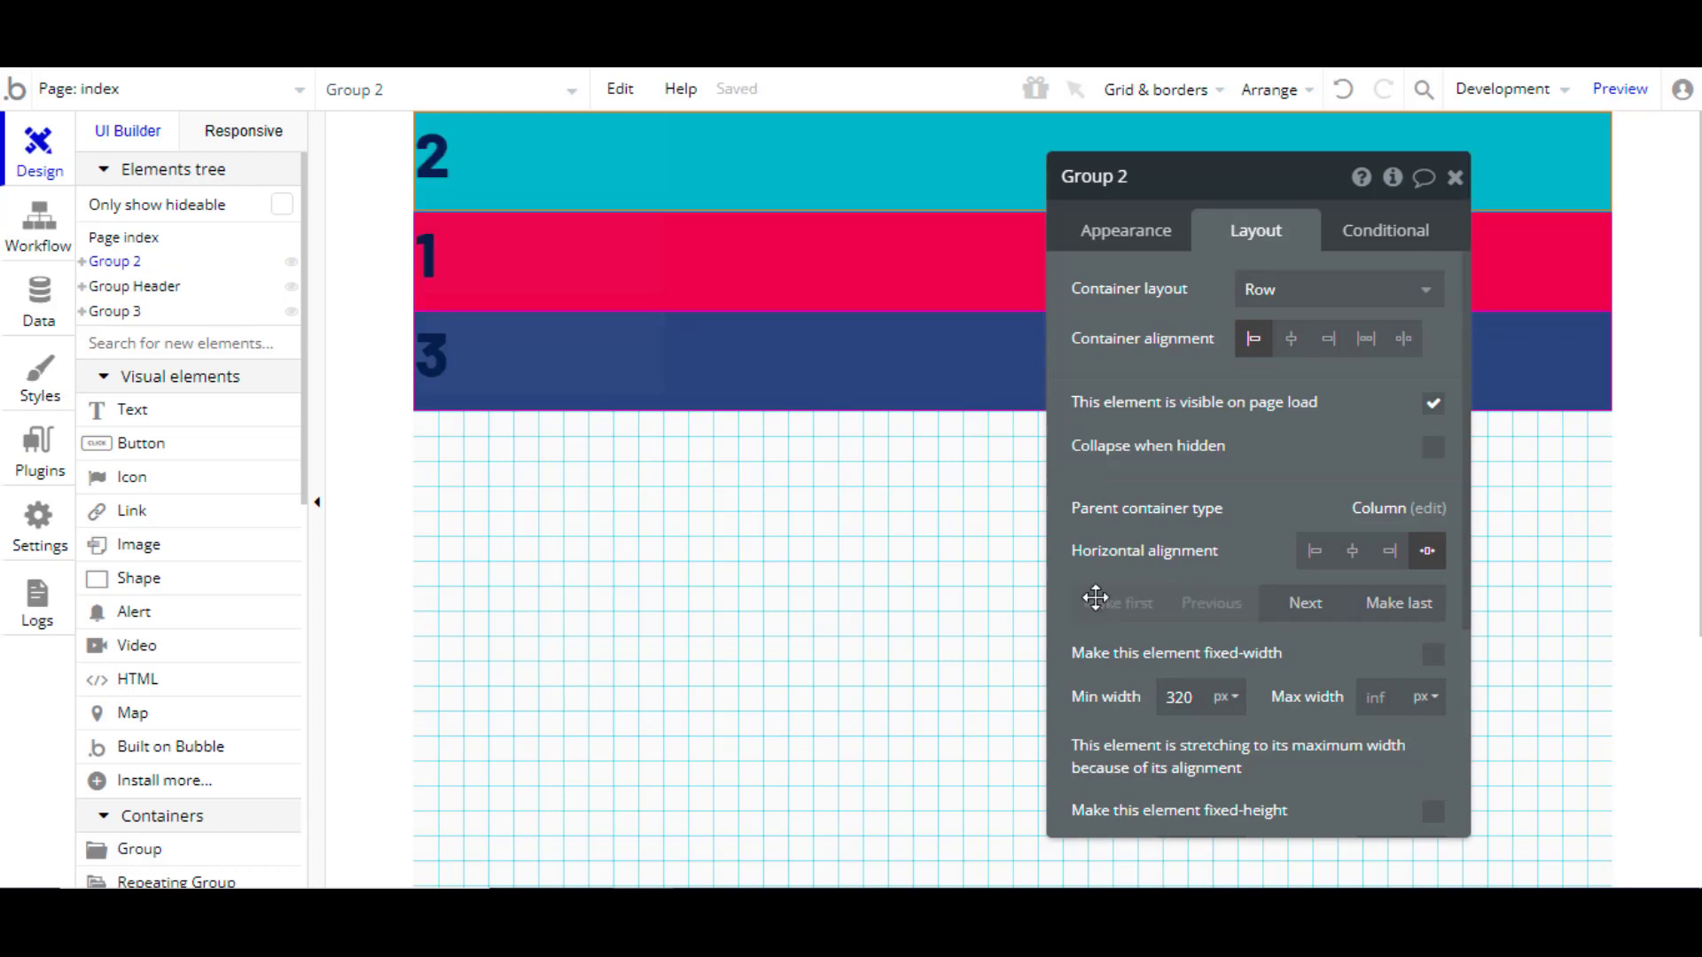
left_click(1377, 608)
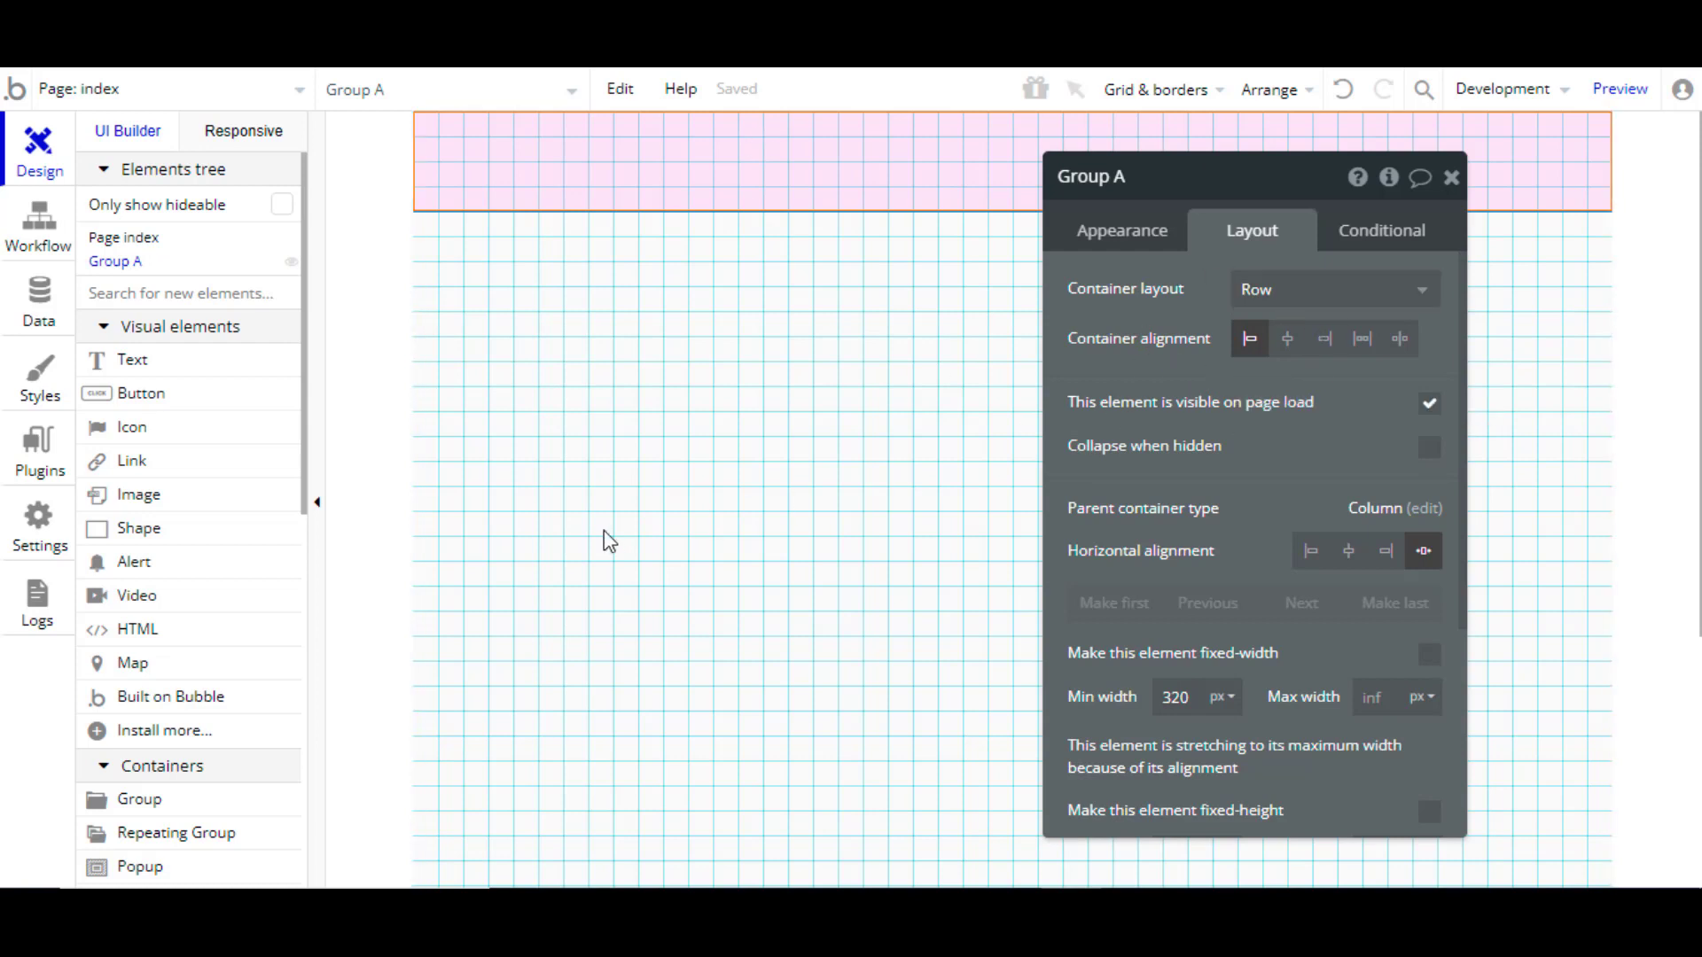
Step: Add a button and two text elements side by side inside Group A, keeping their placeholder text
left_click(139, 403)
left_click_drag(441, 123, 623, 186)
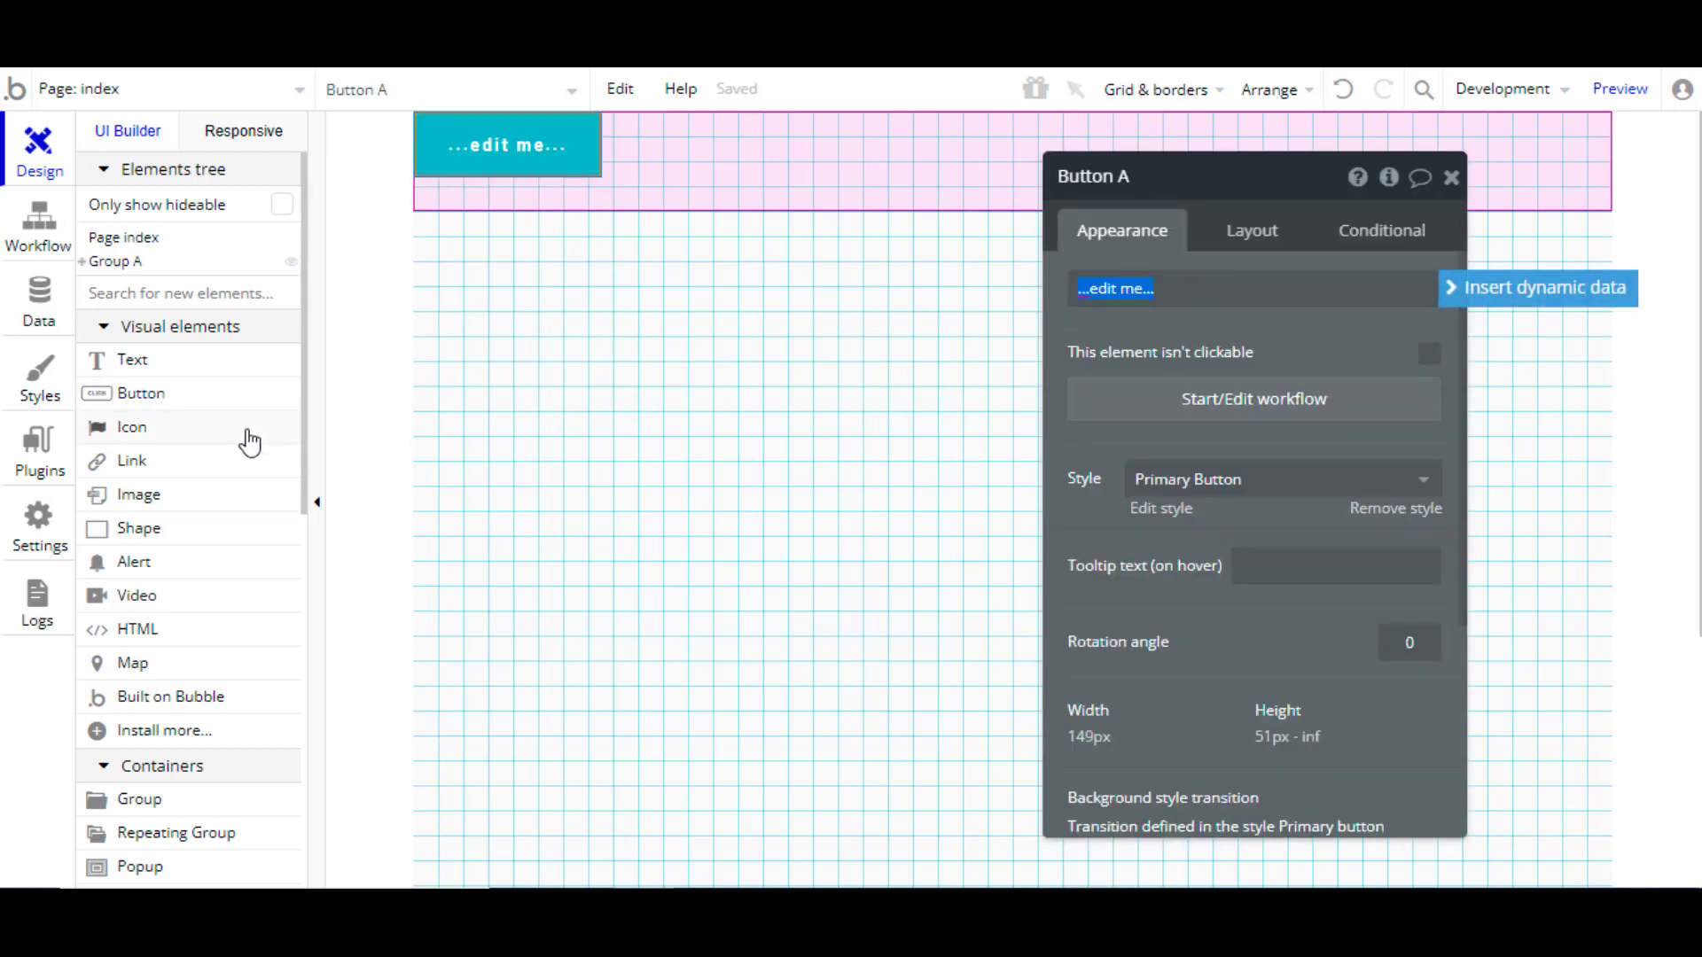
left_click(142, 357)
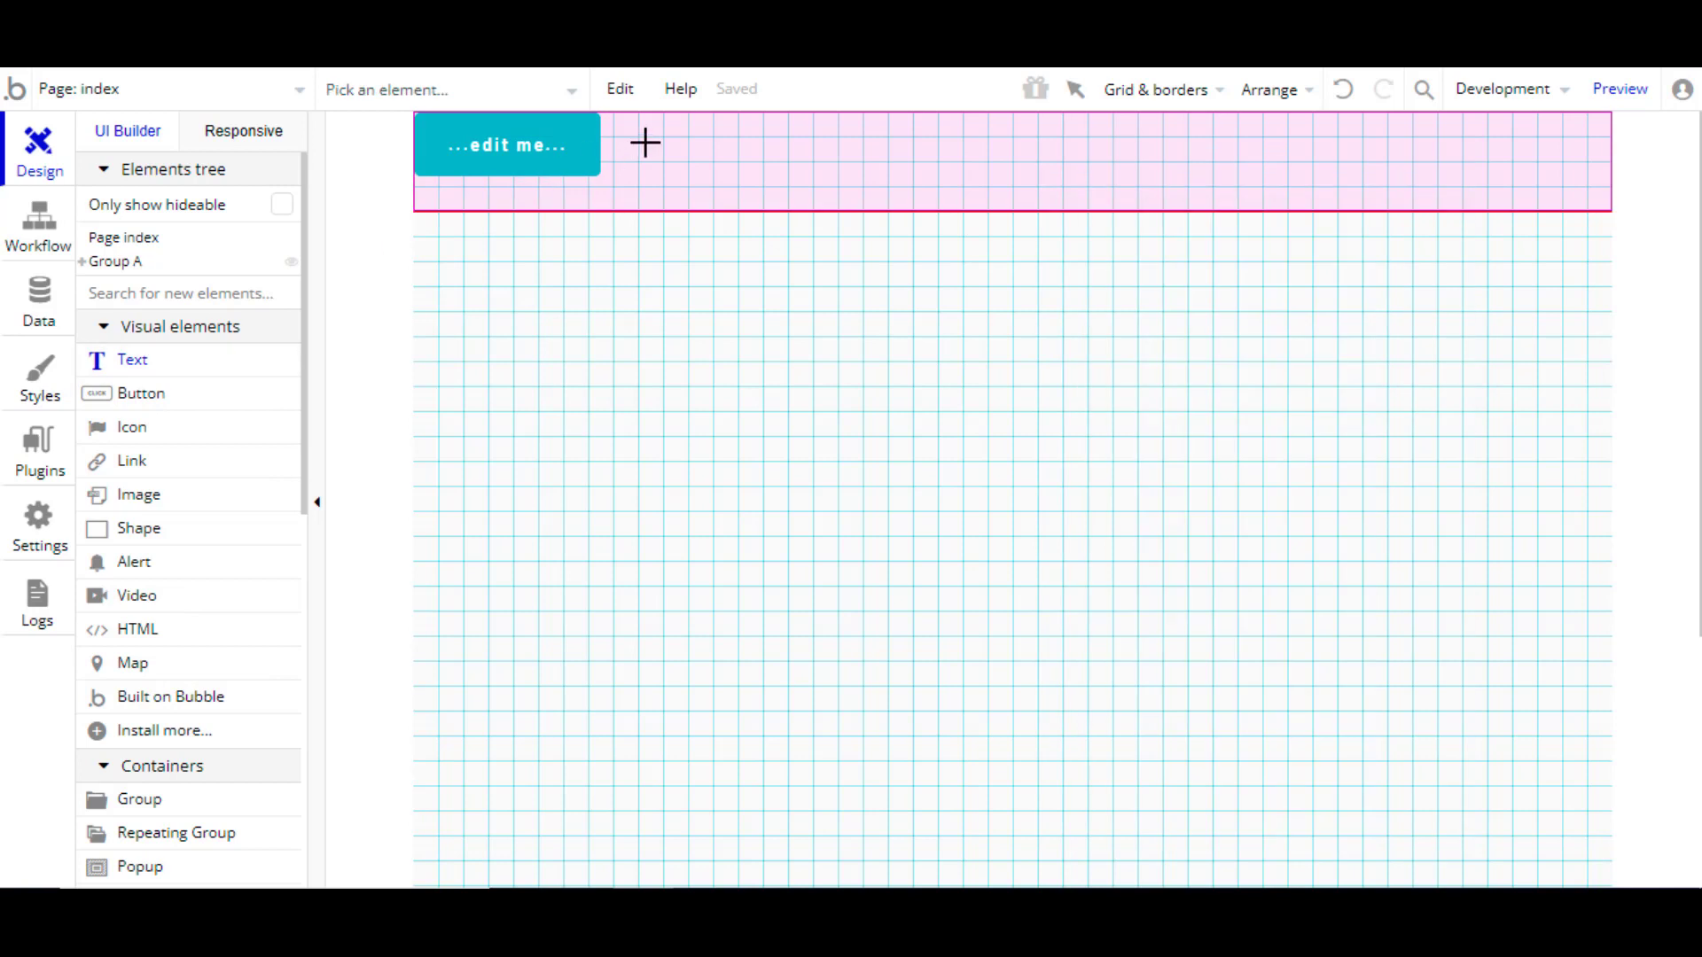
left_click_drag(656, 130, 802, 188)
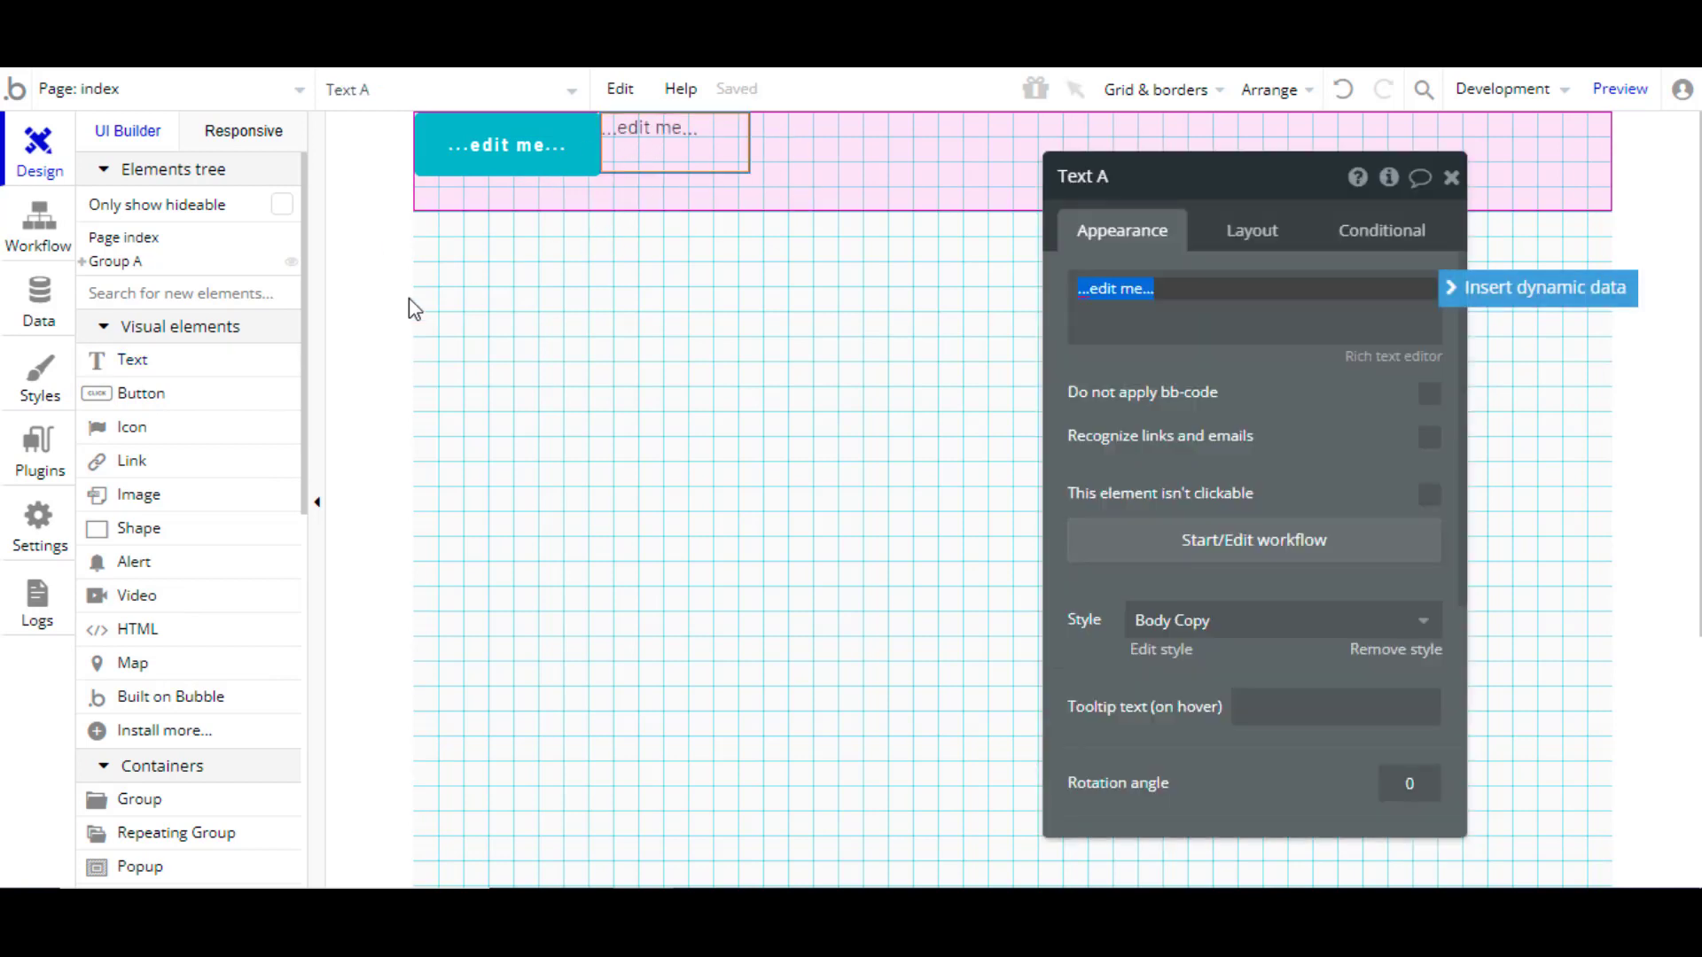
left_click(134, 360)
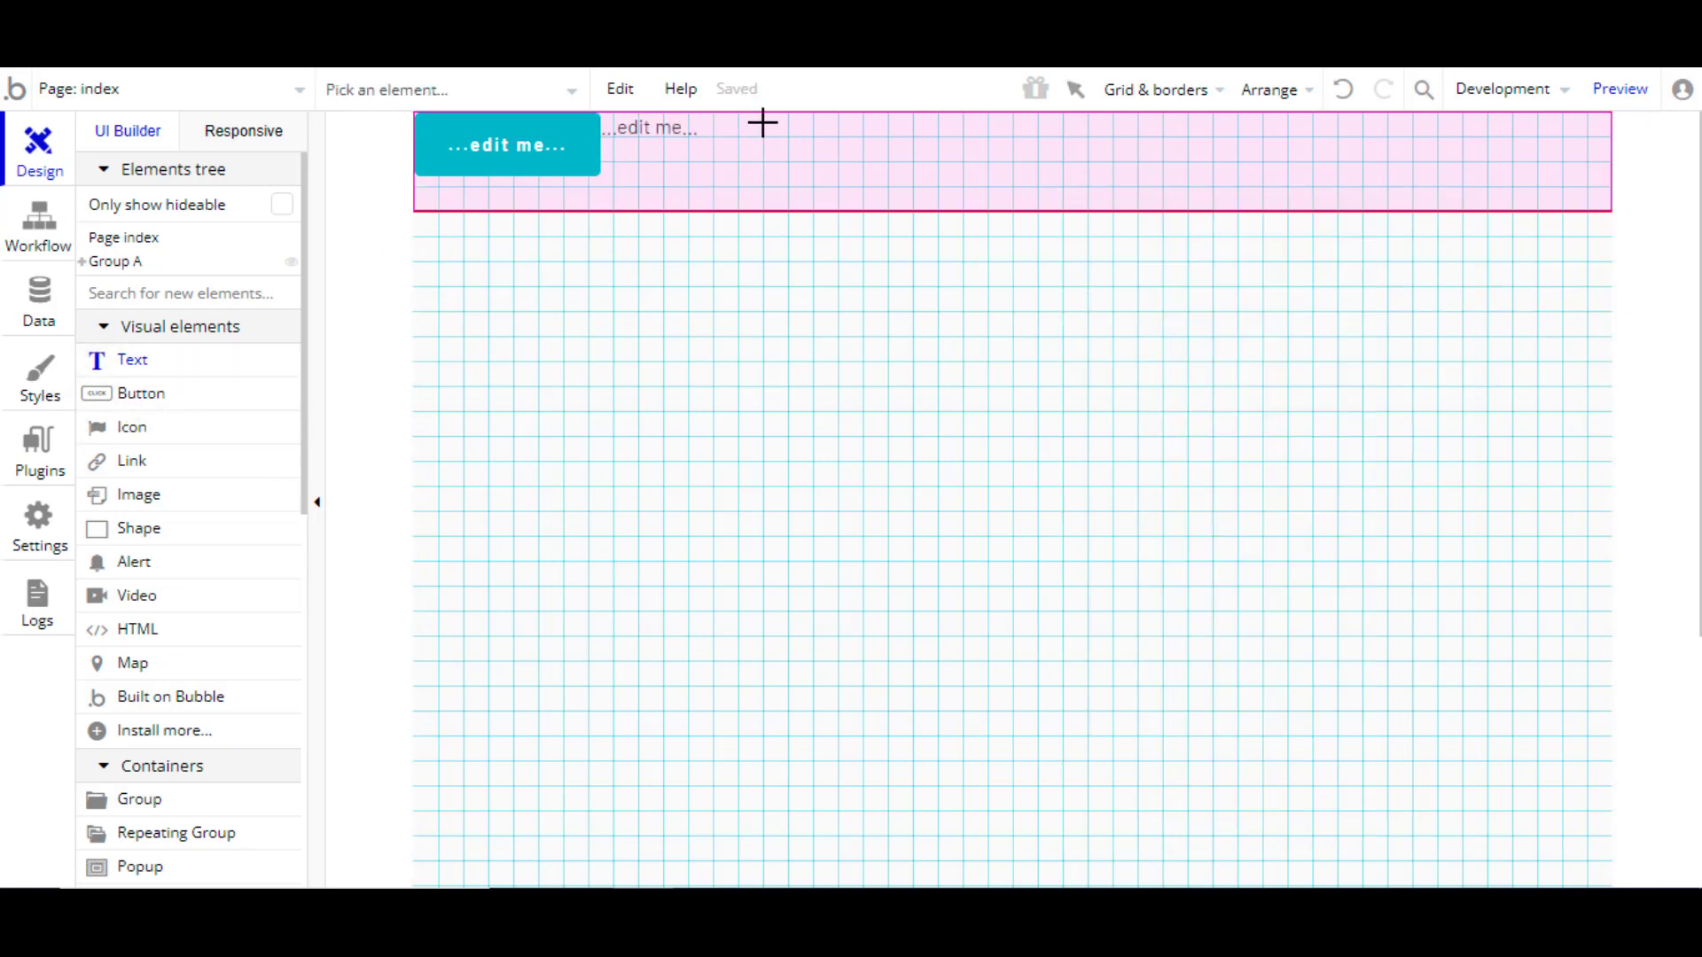
left_click_drag(758, 122, 889, 174)
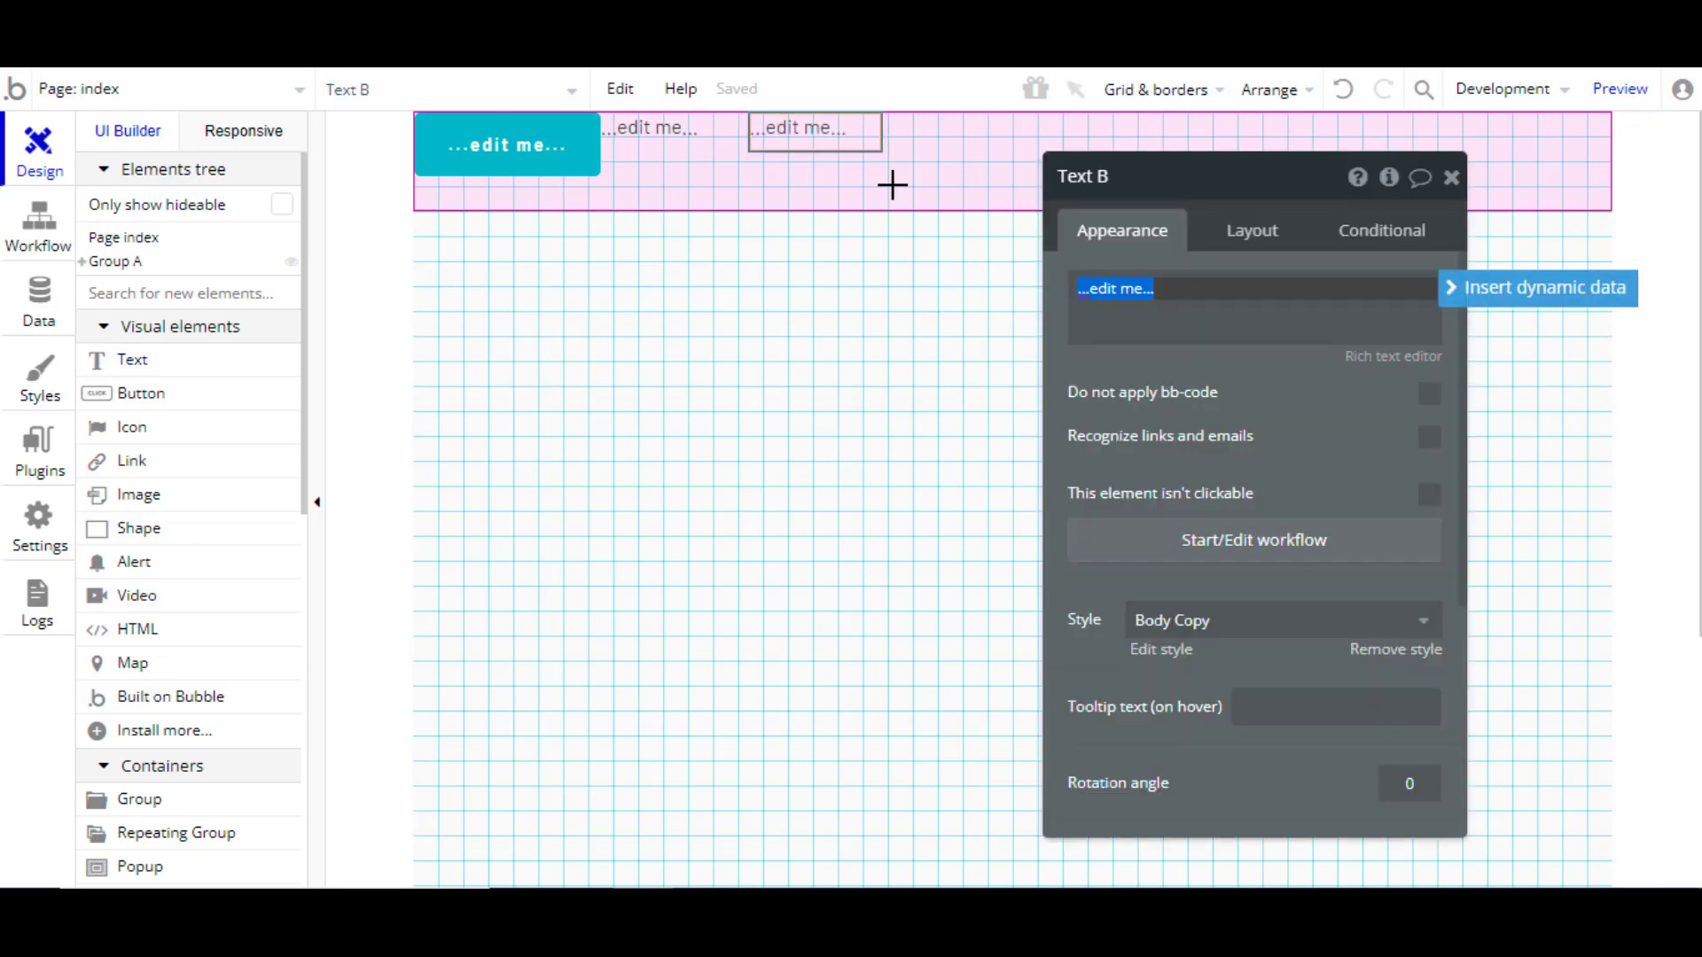
Step: Replace the second text element in Group A with an Icon element
left_click(829, 127)
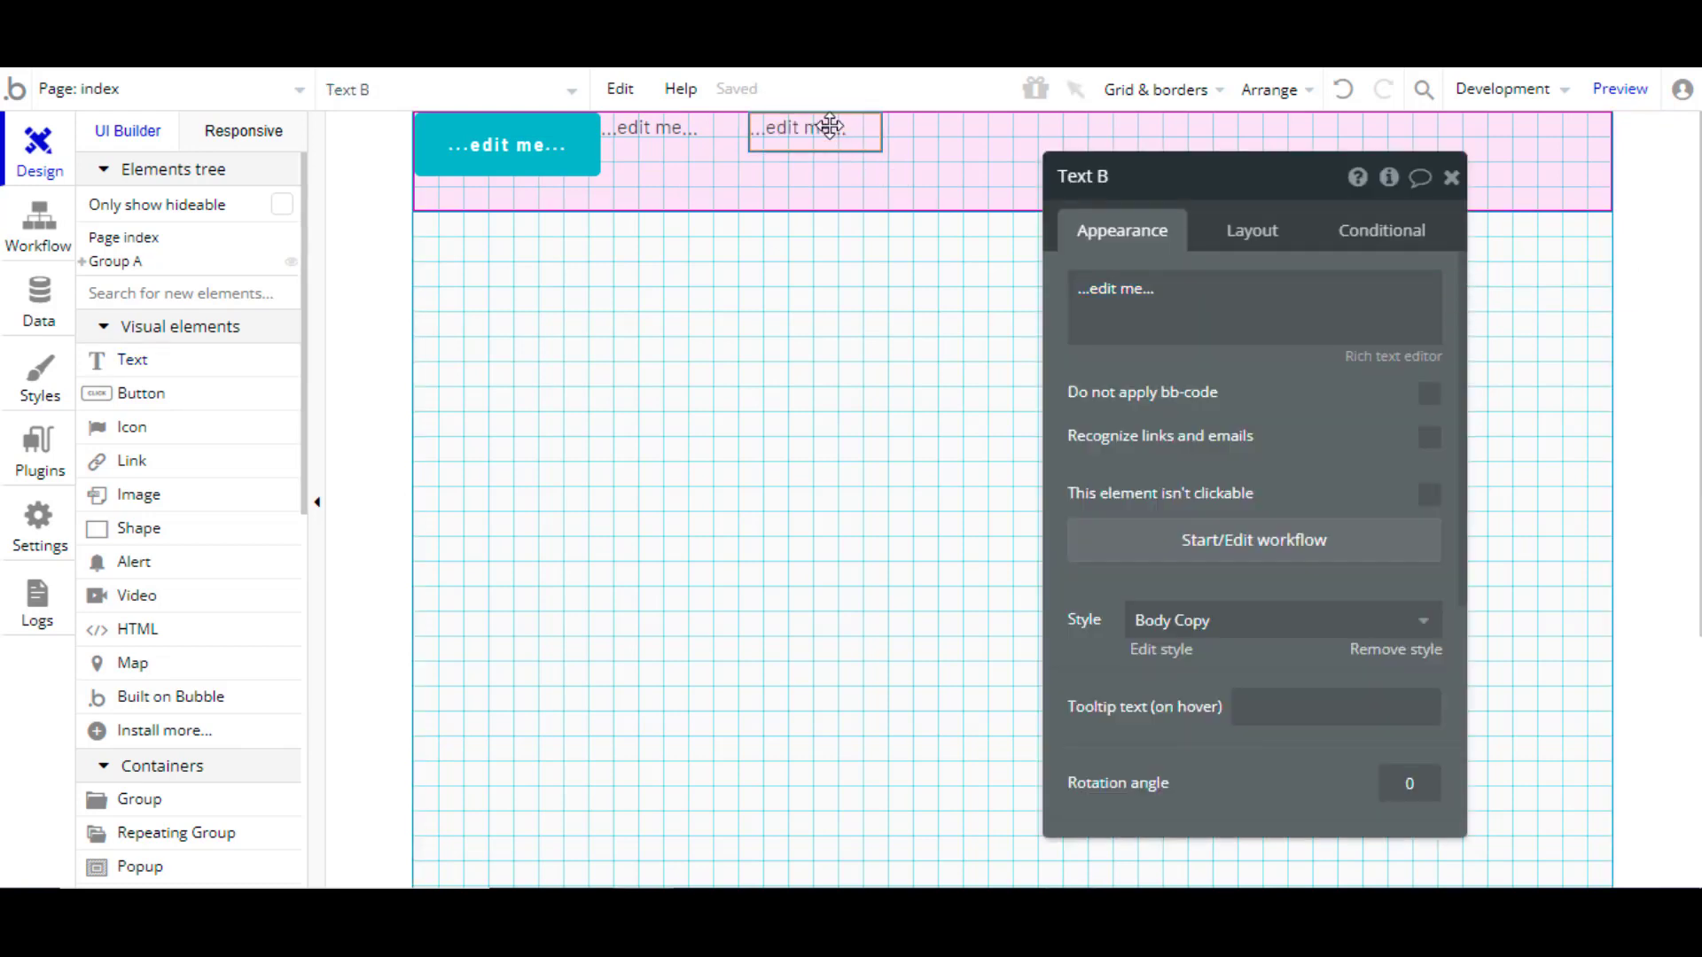
right_click(830, 126)
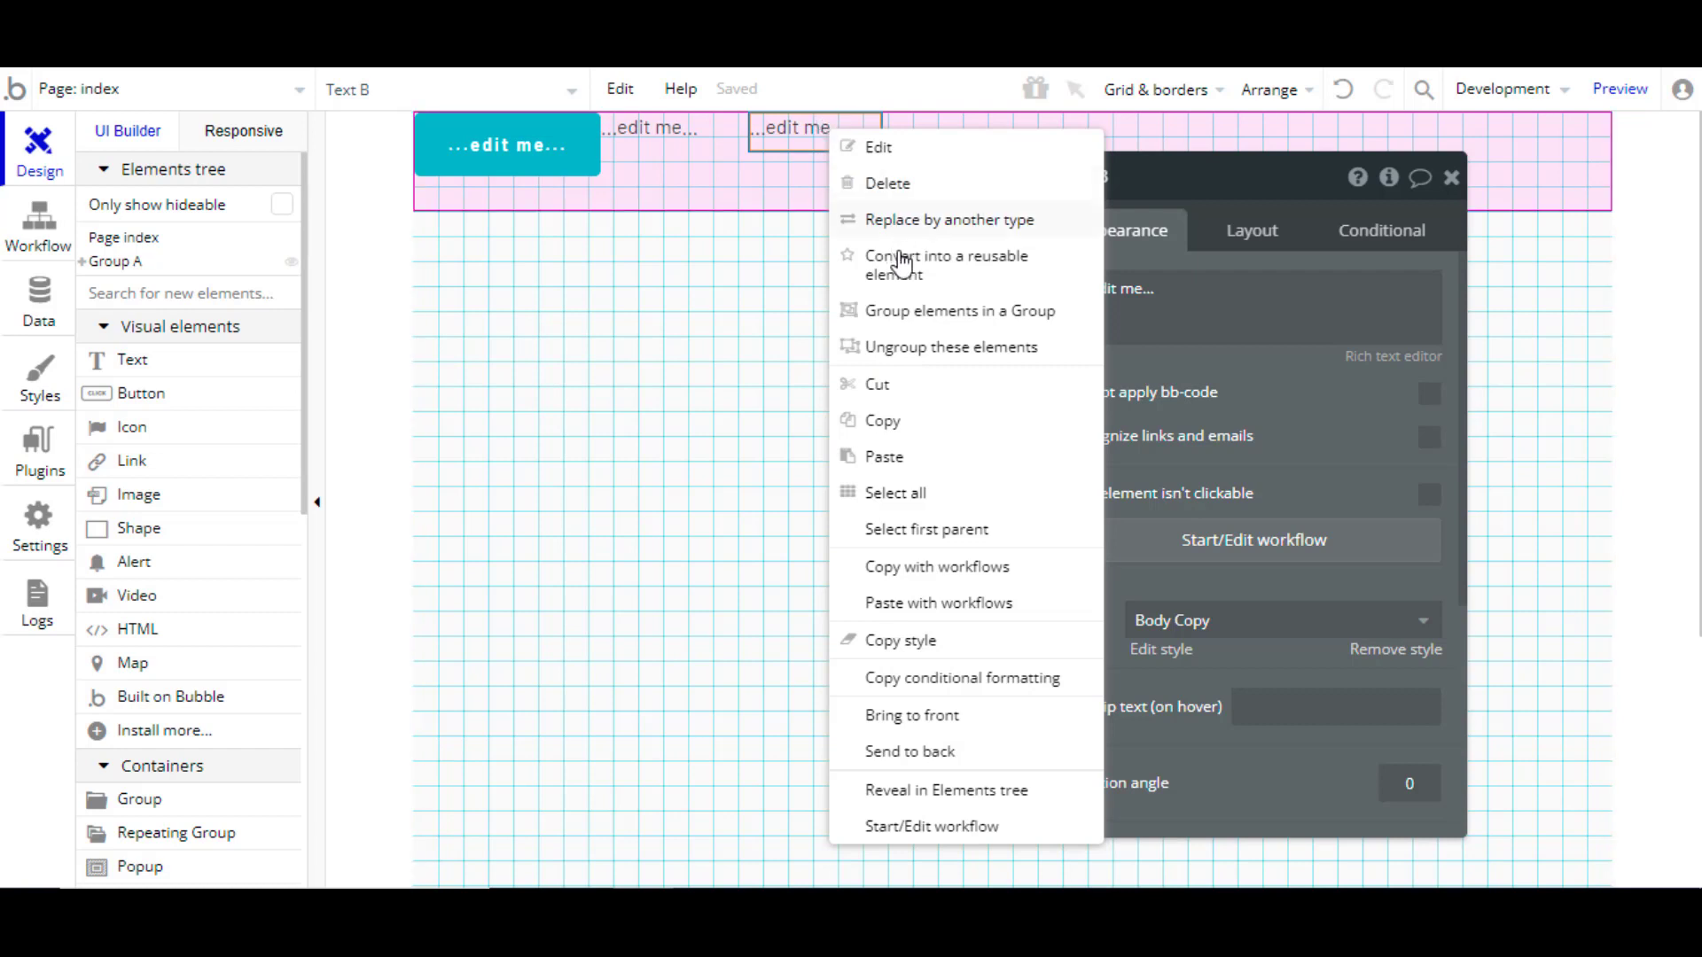
left_click(901, 221)
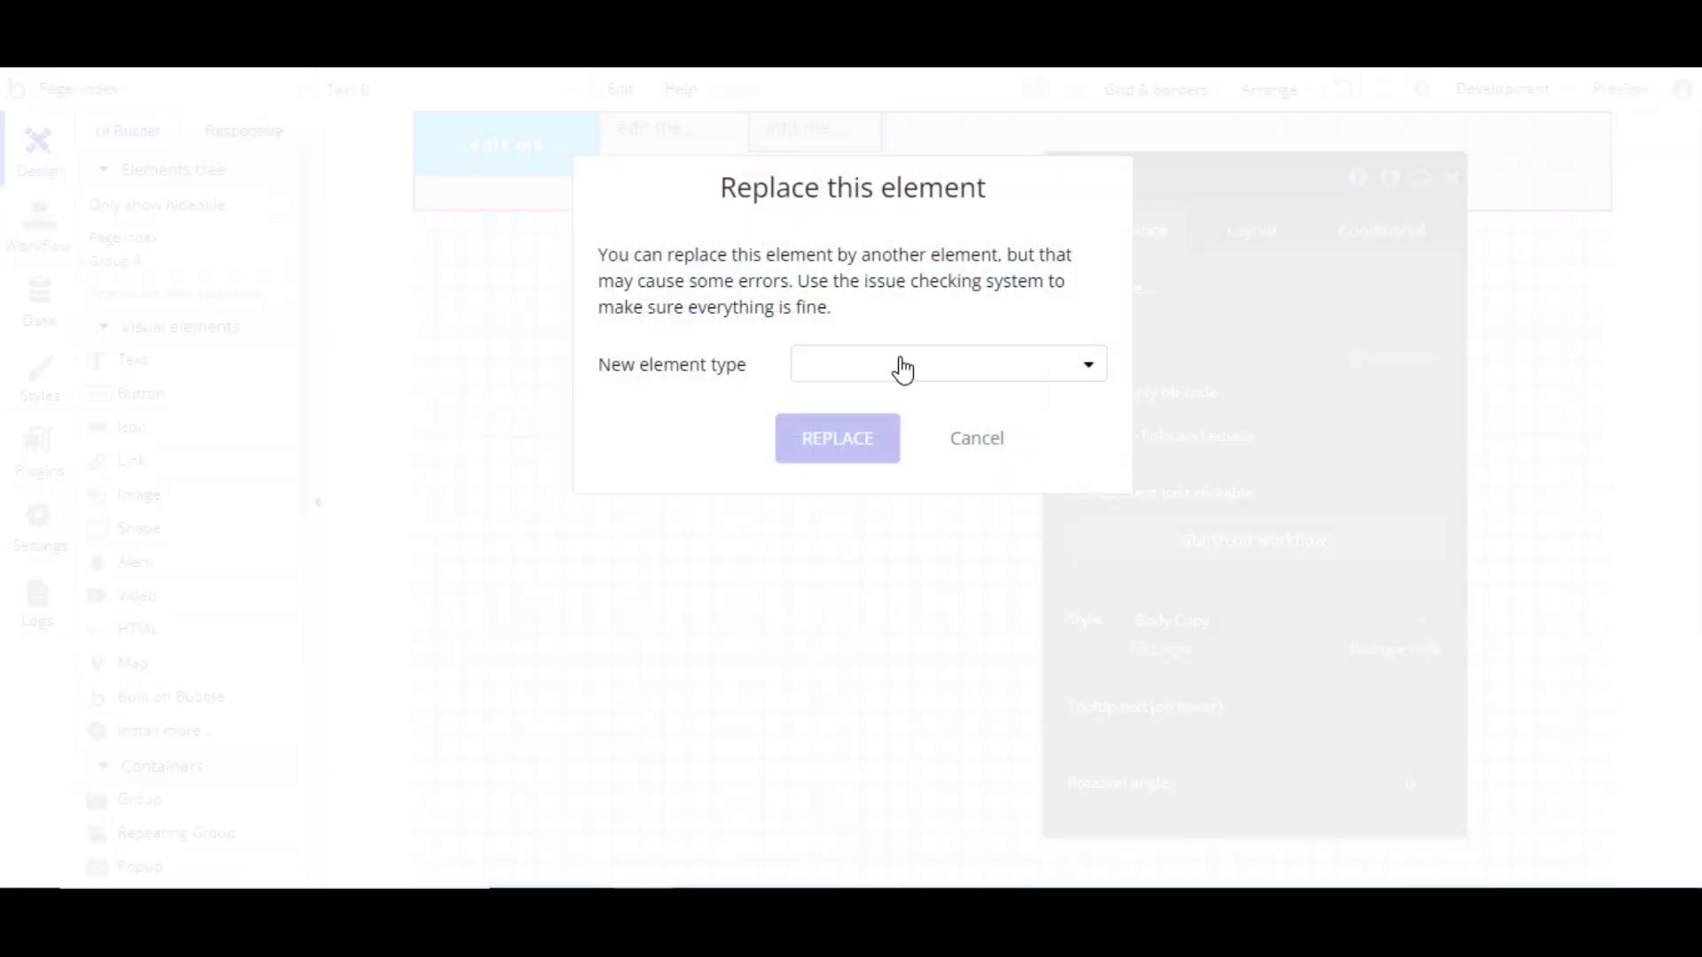
left_click(899, 368)
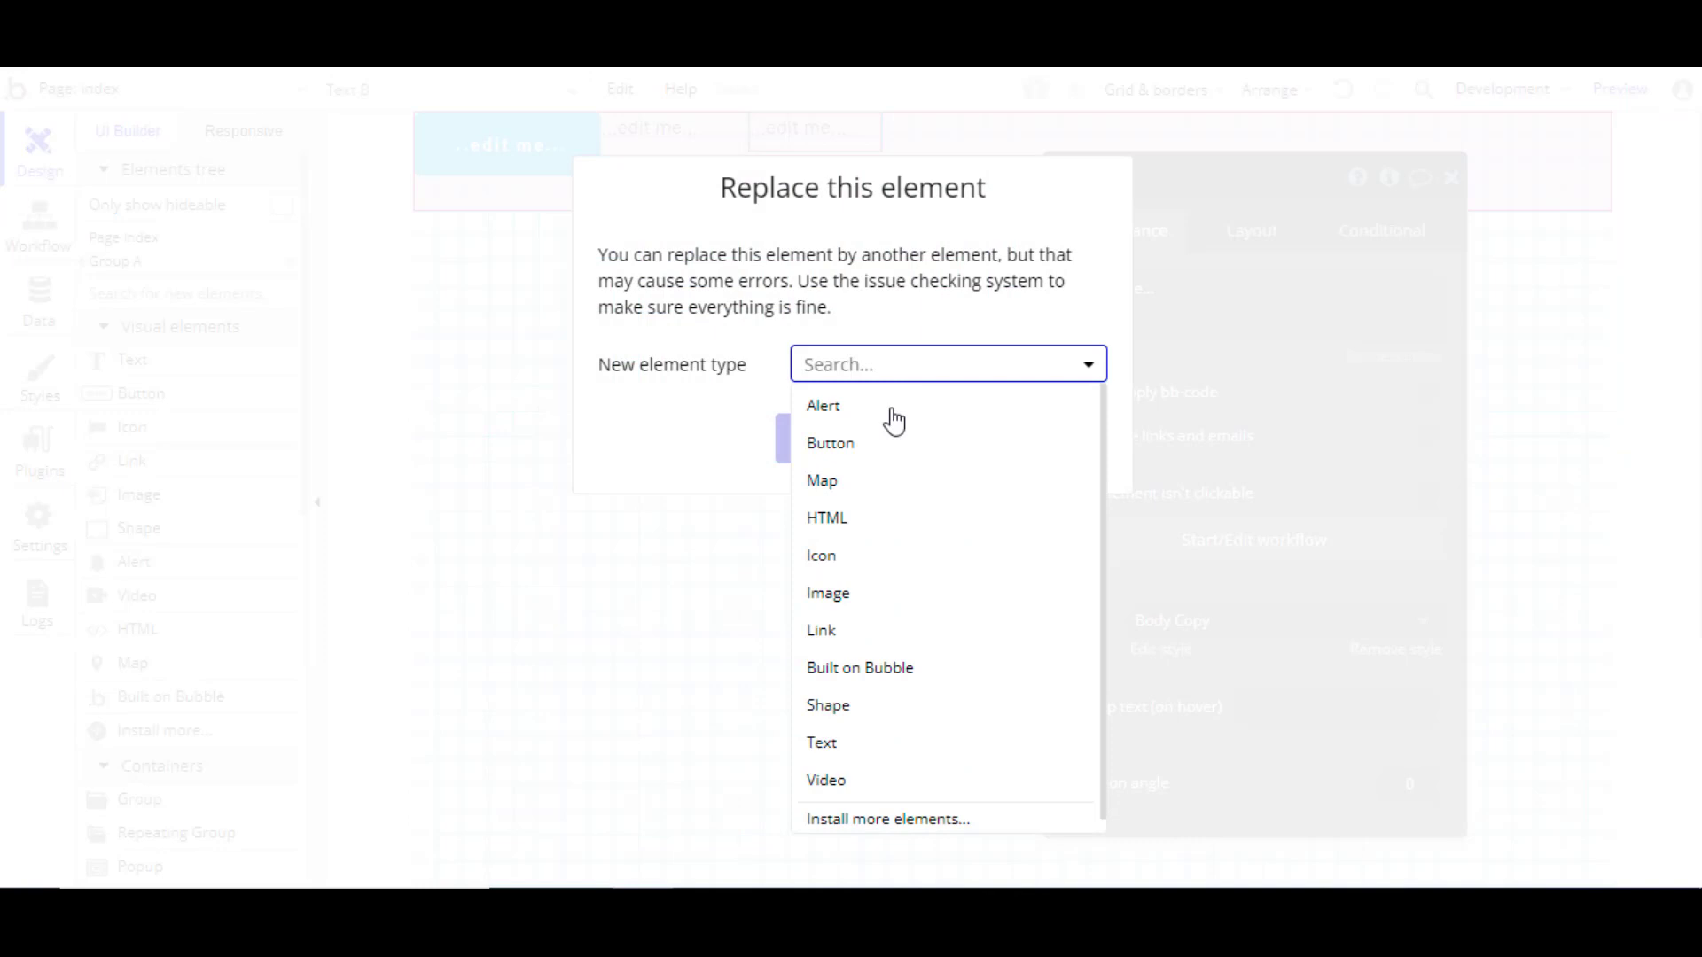
left_click(840, 558)
left_click(832, 436)
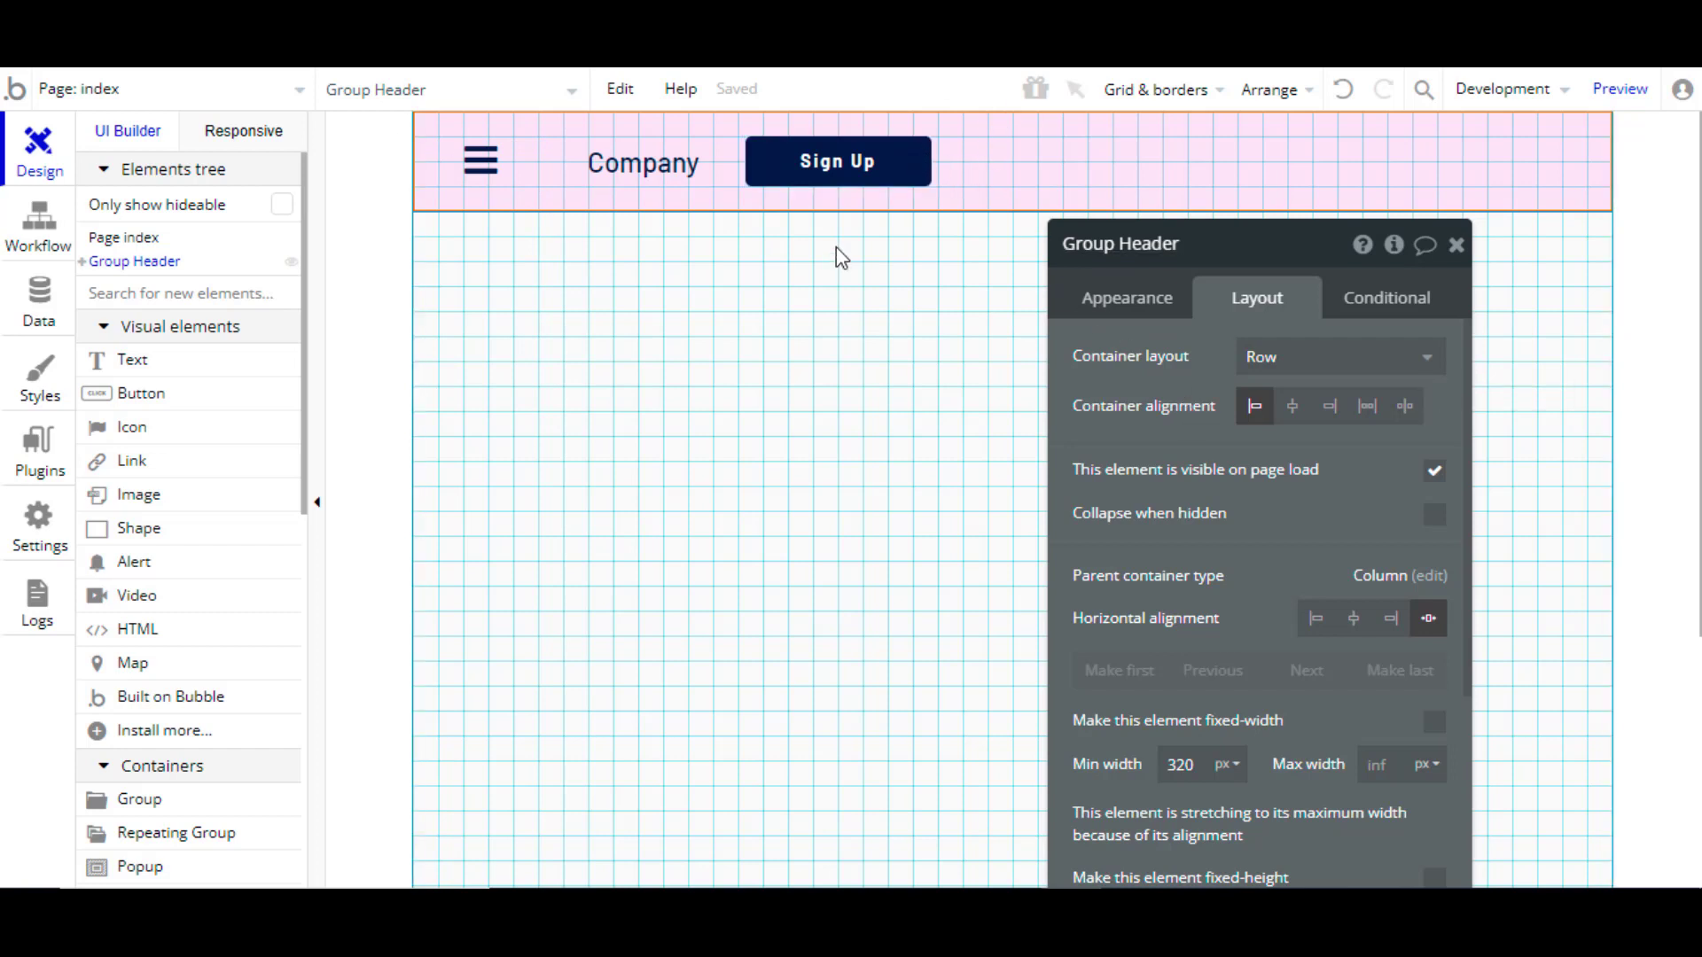
Step: Try center, right and space-around container alignment on the header group, and settle on space between
left_click(1294, 422)
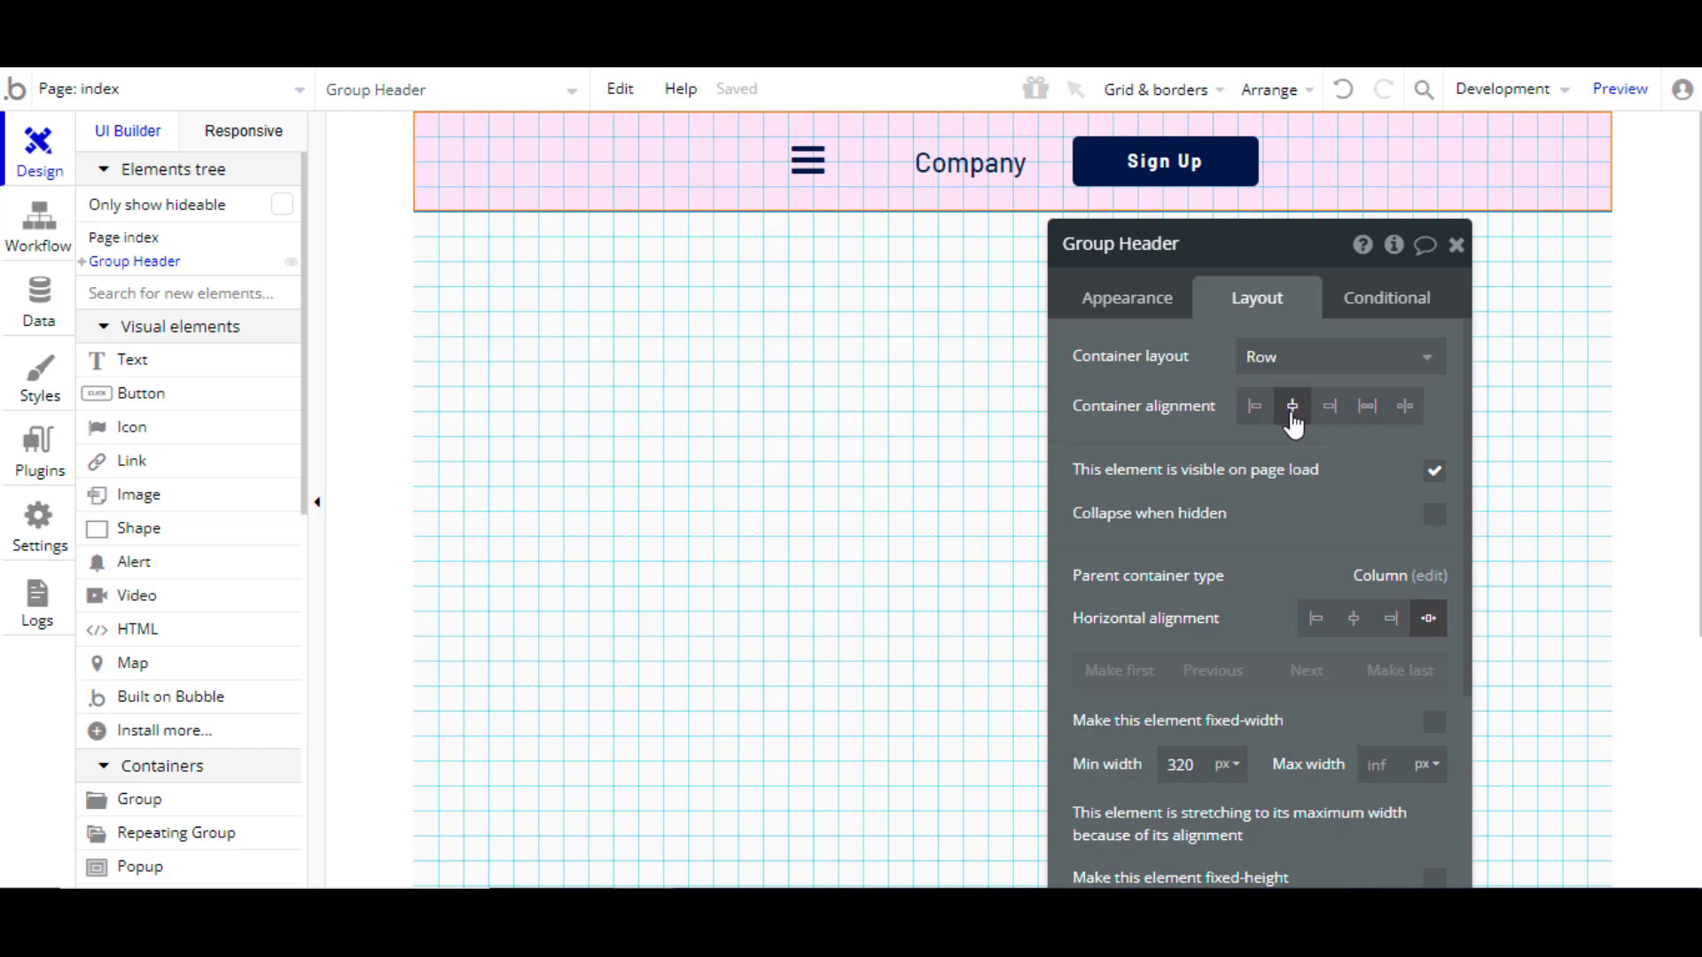
left_click(1332, 419)
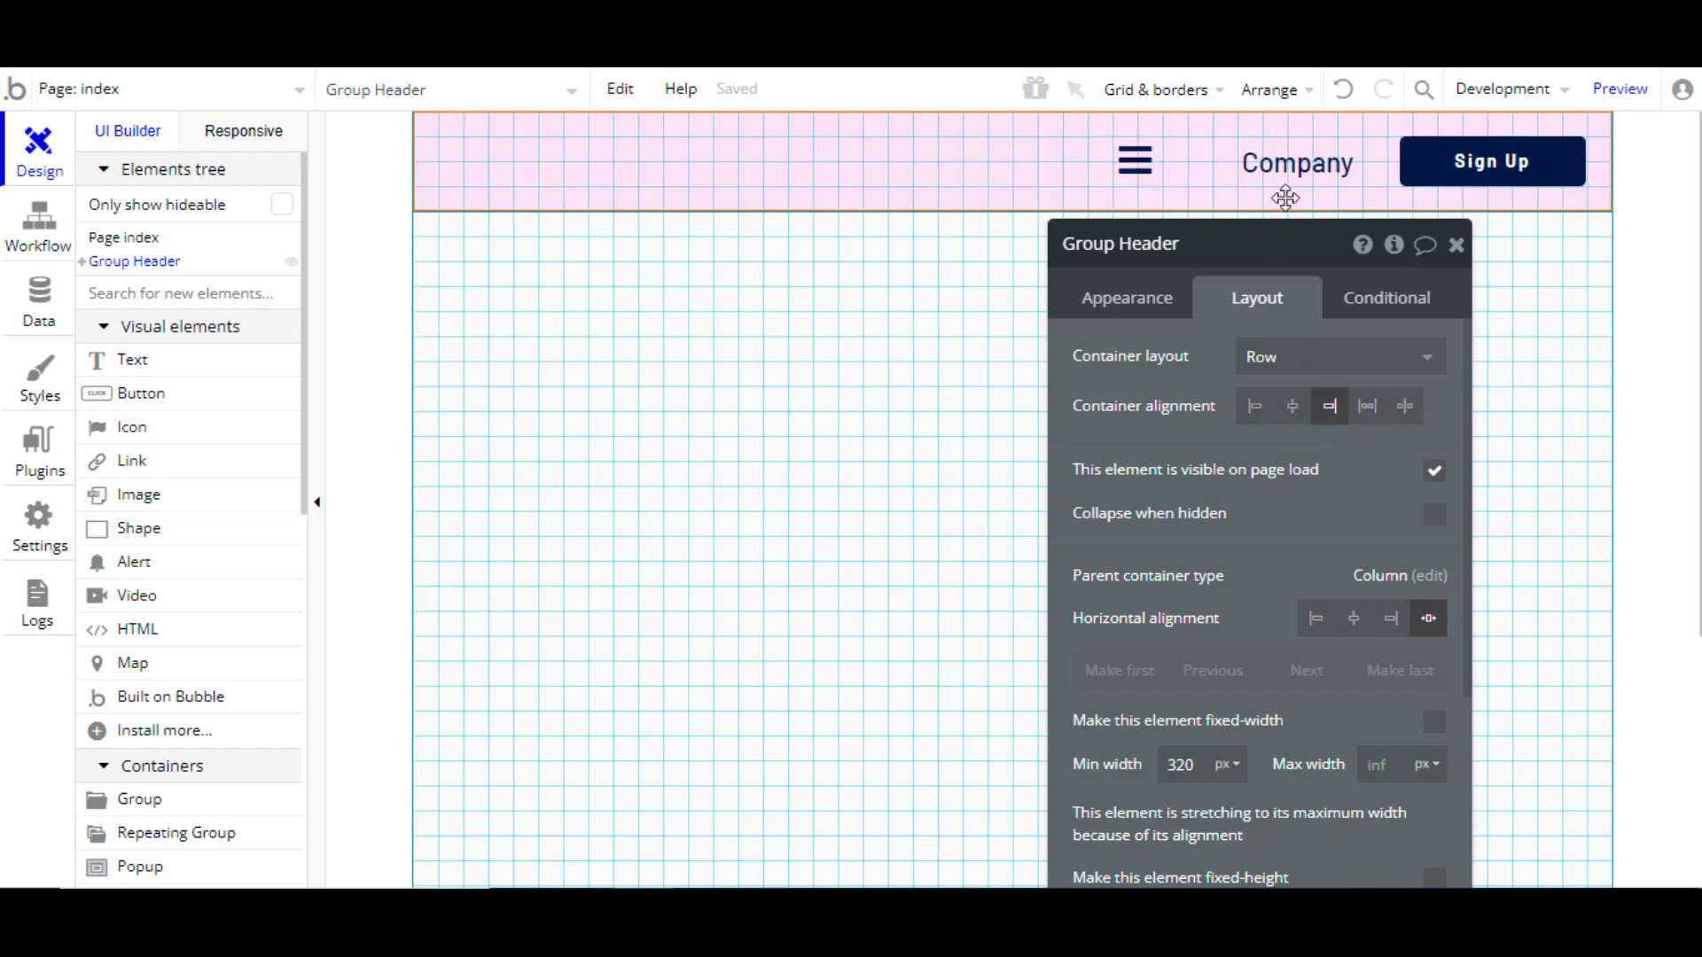
left_click(1372, 426)
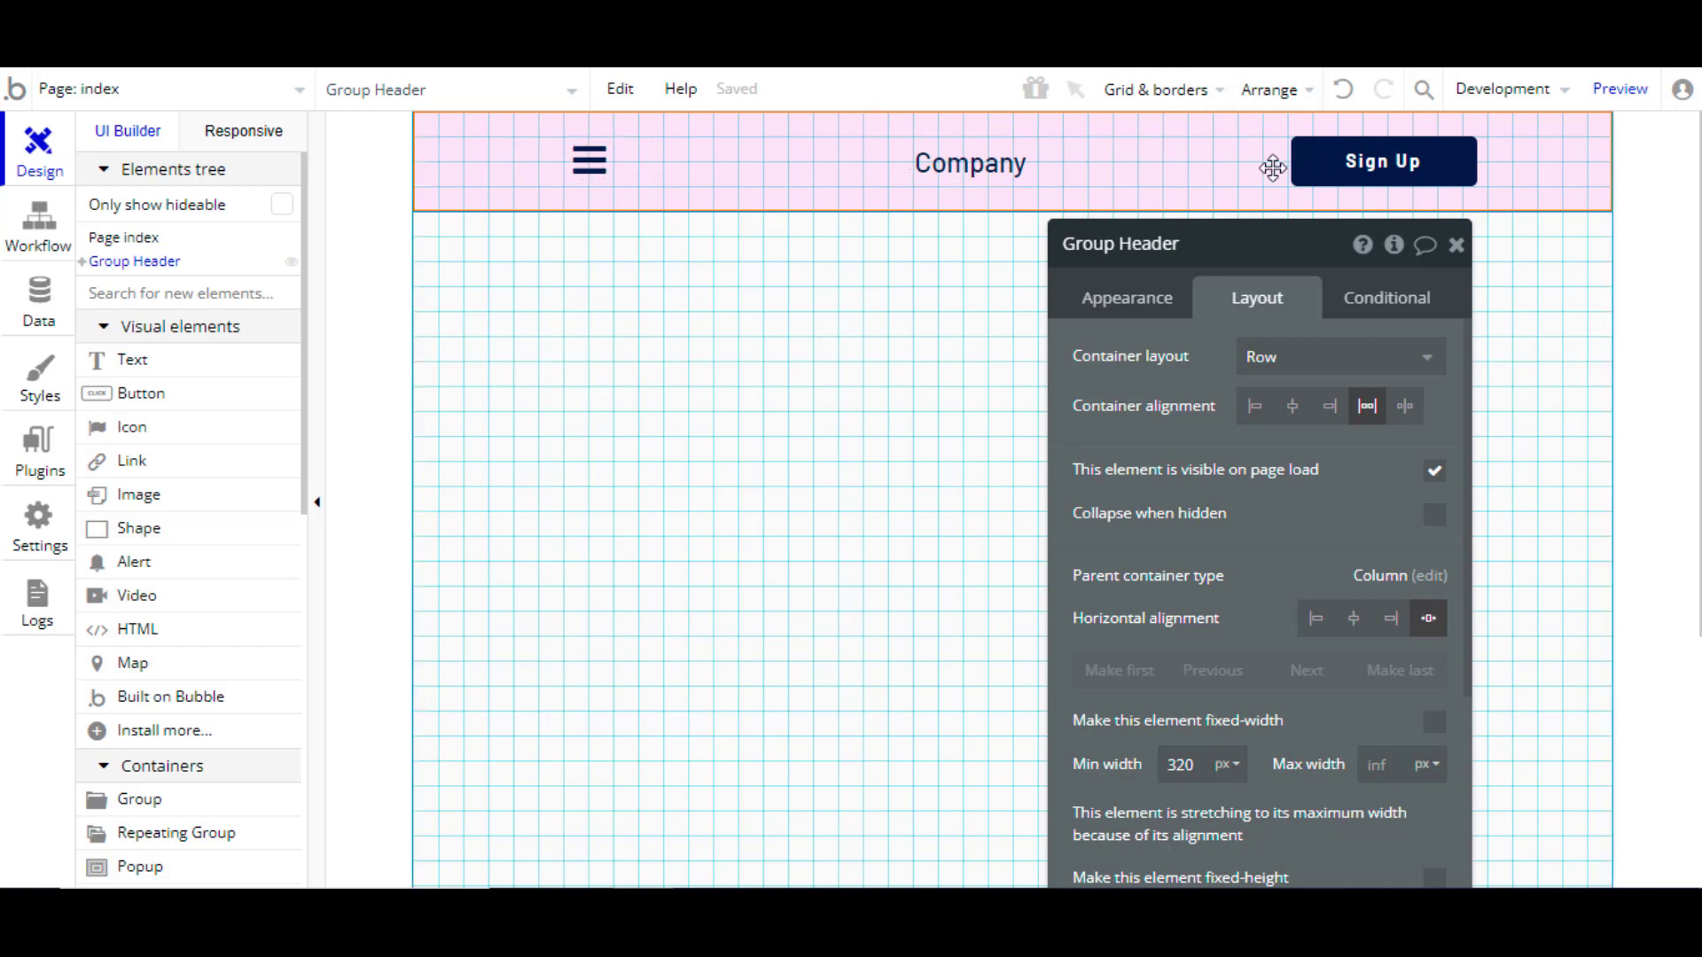
left_click(1404, 408)
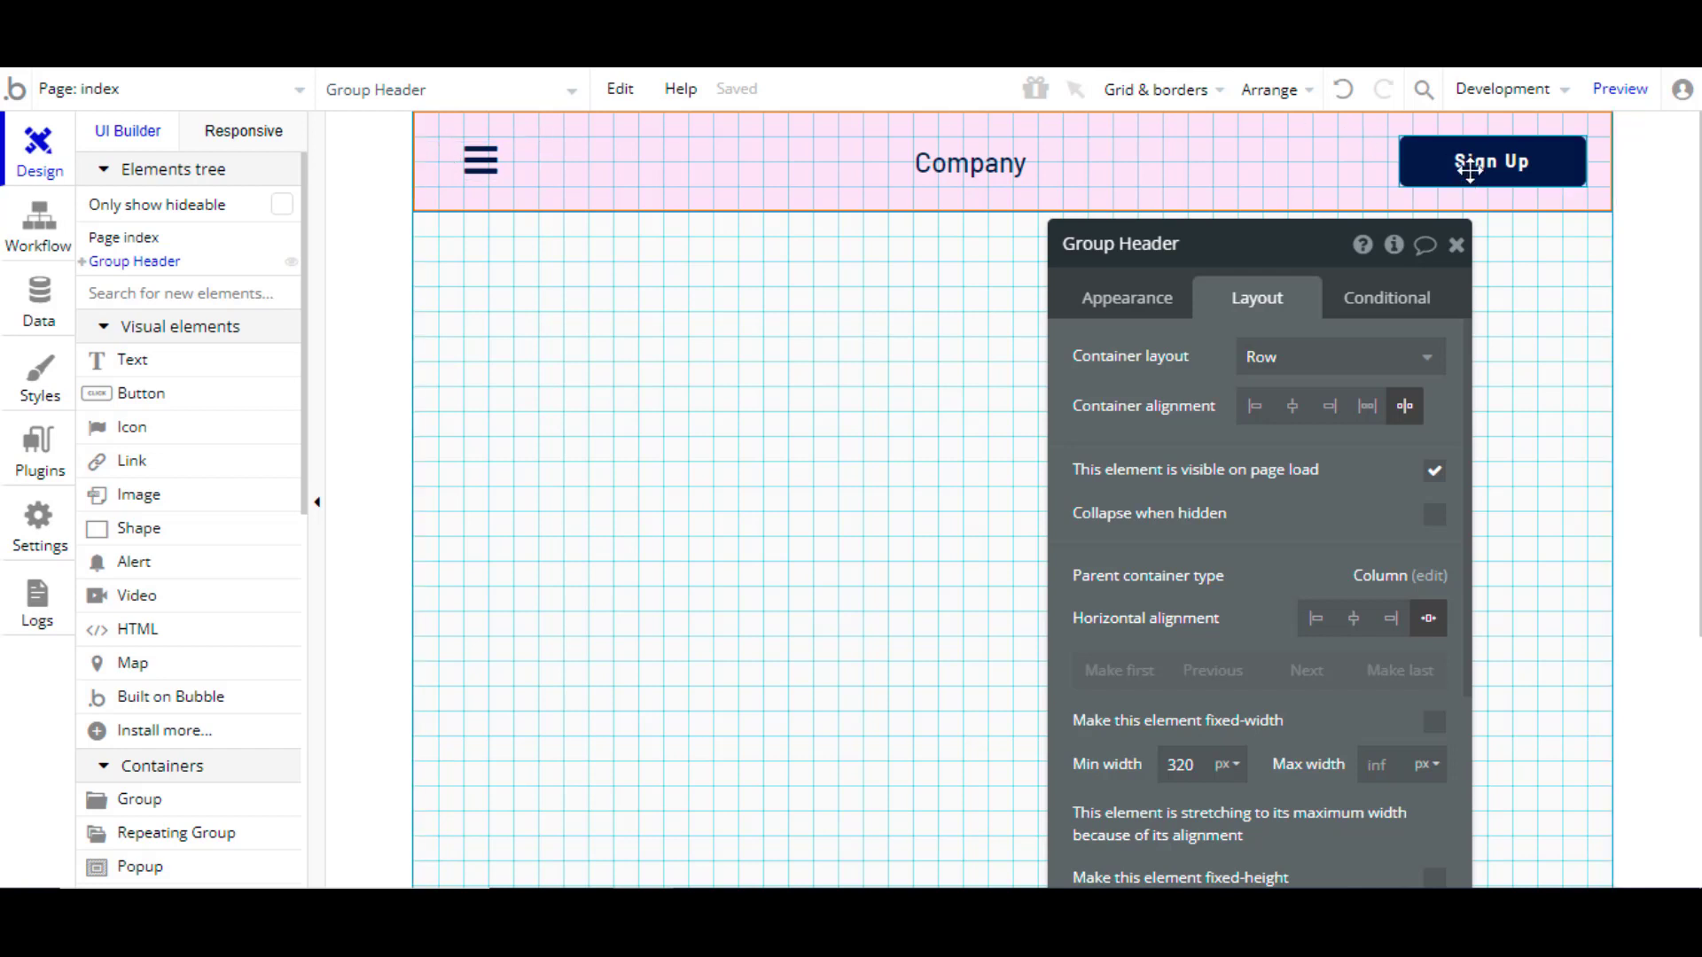
Step: Inspect the layout settings and margins of the header's Sign Up button, Company text and menu icon
left_click(1547, 172)
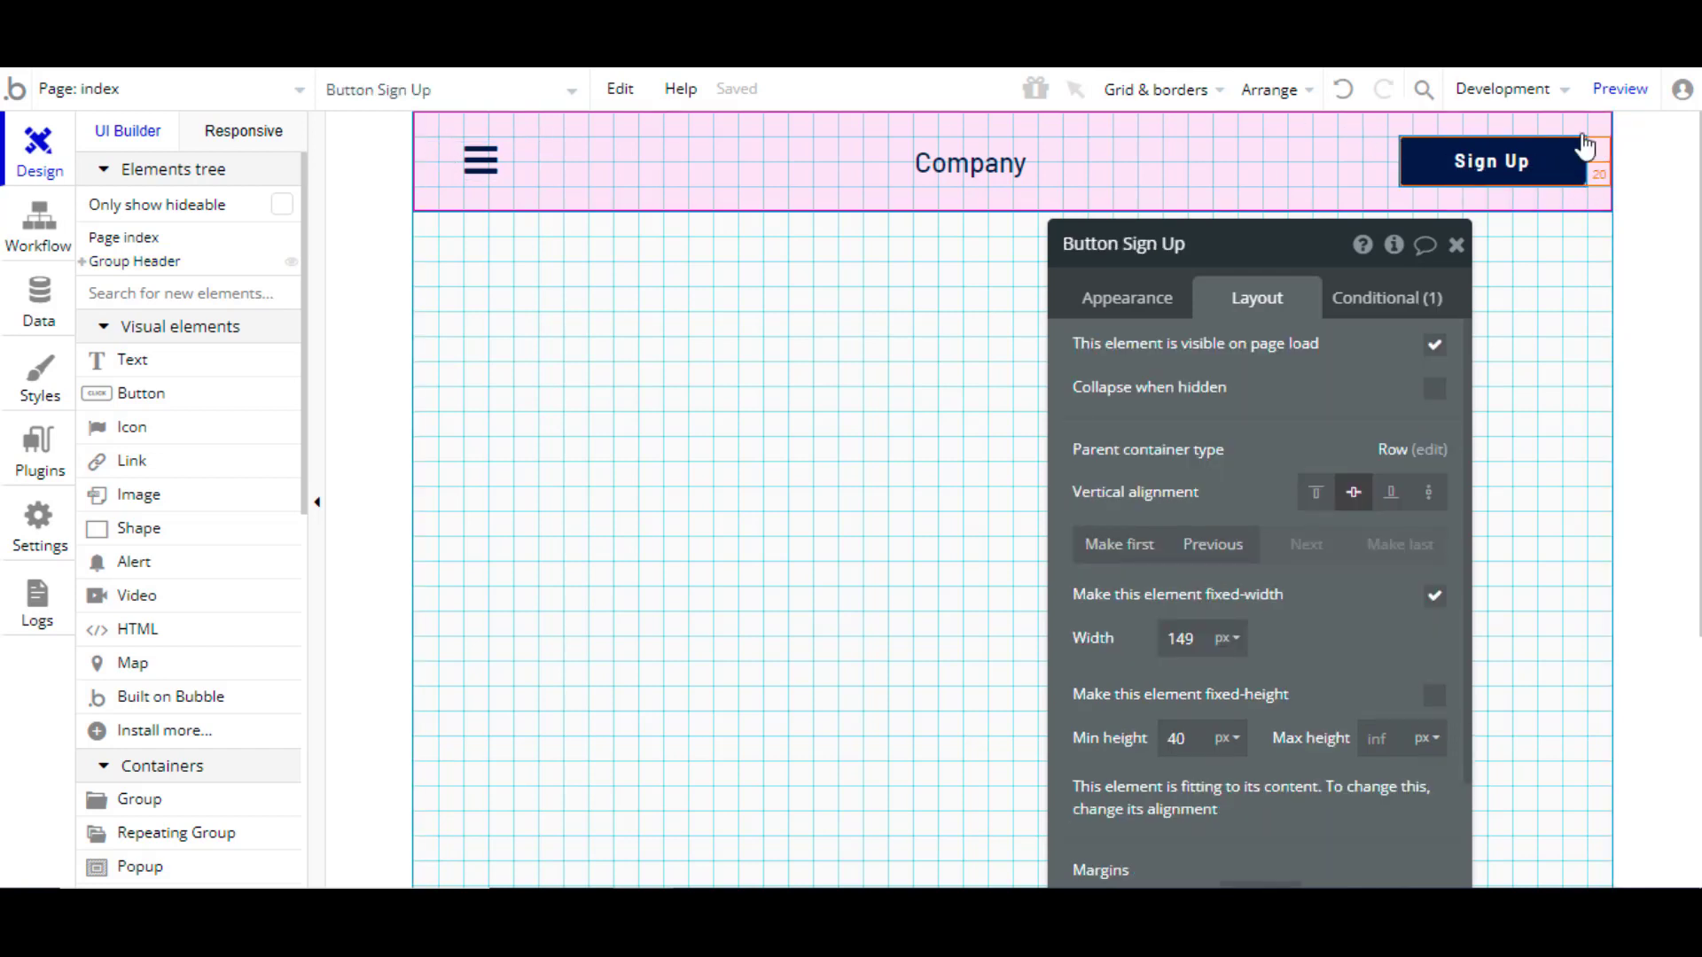
left_click(988, 184)
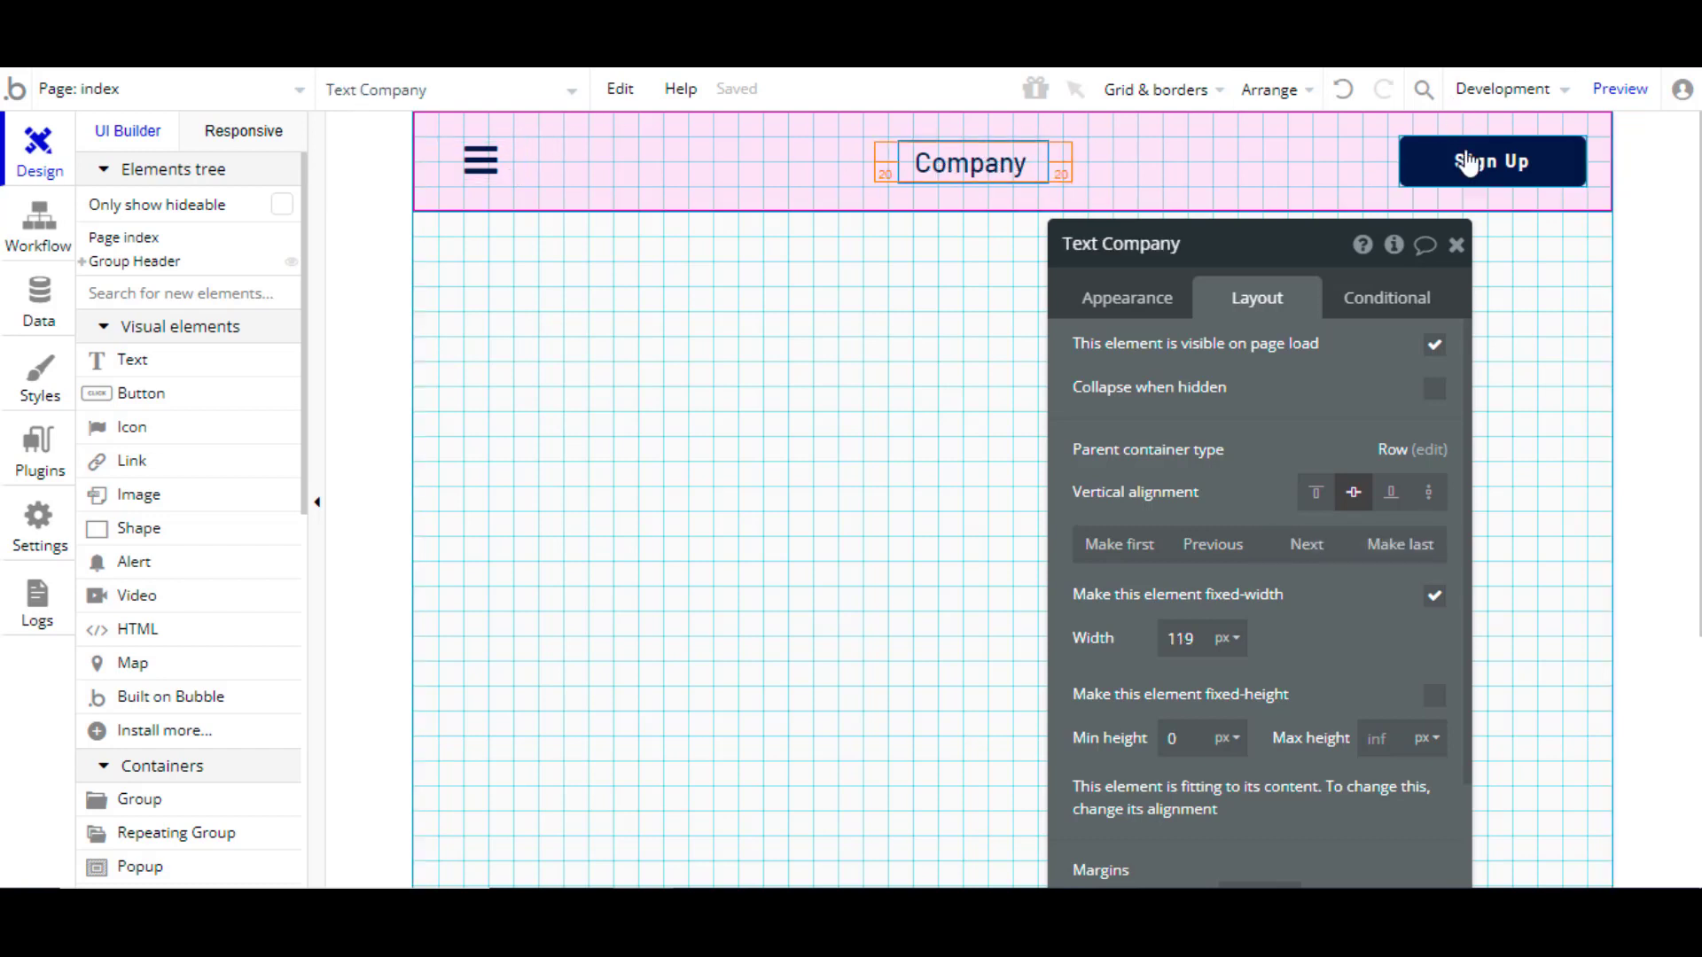
left_click(1010, 192)
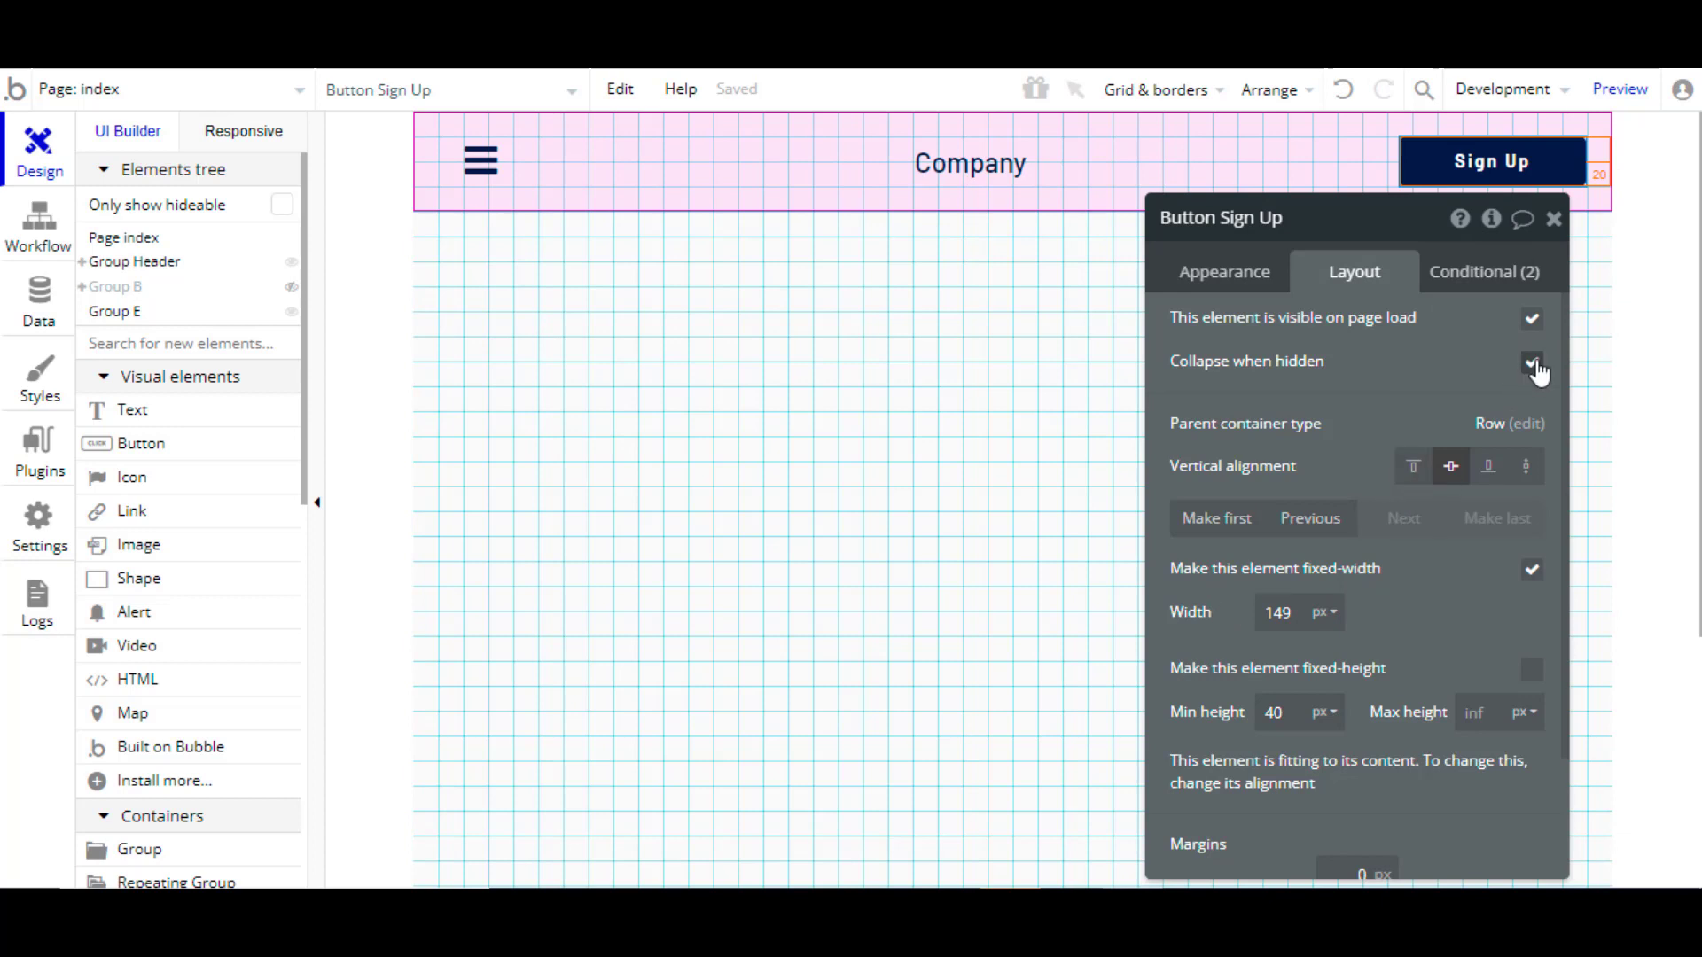
left_click(971, 163)
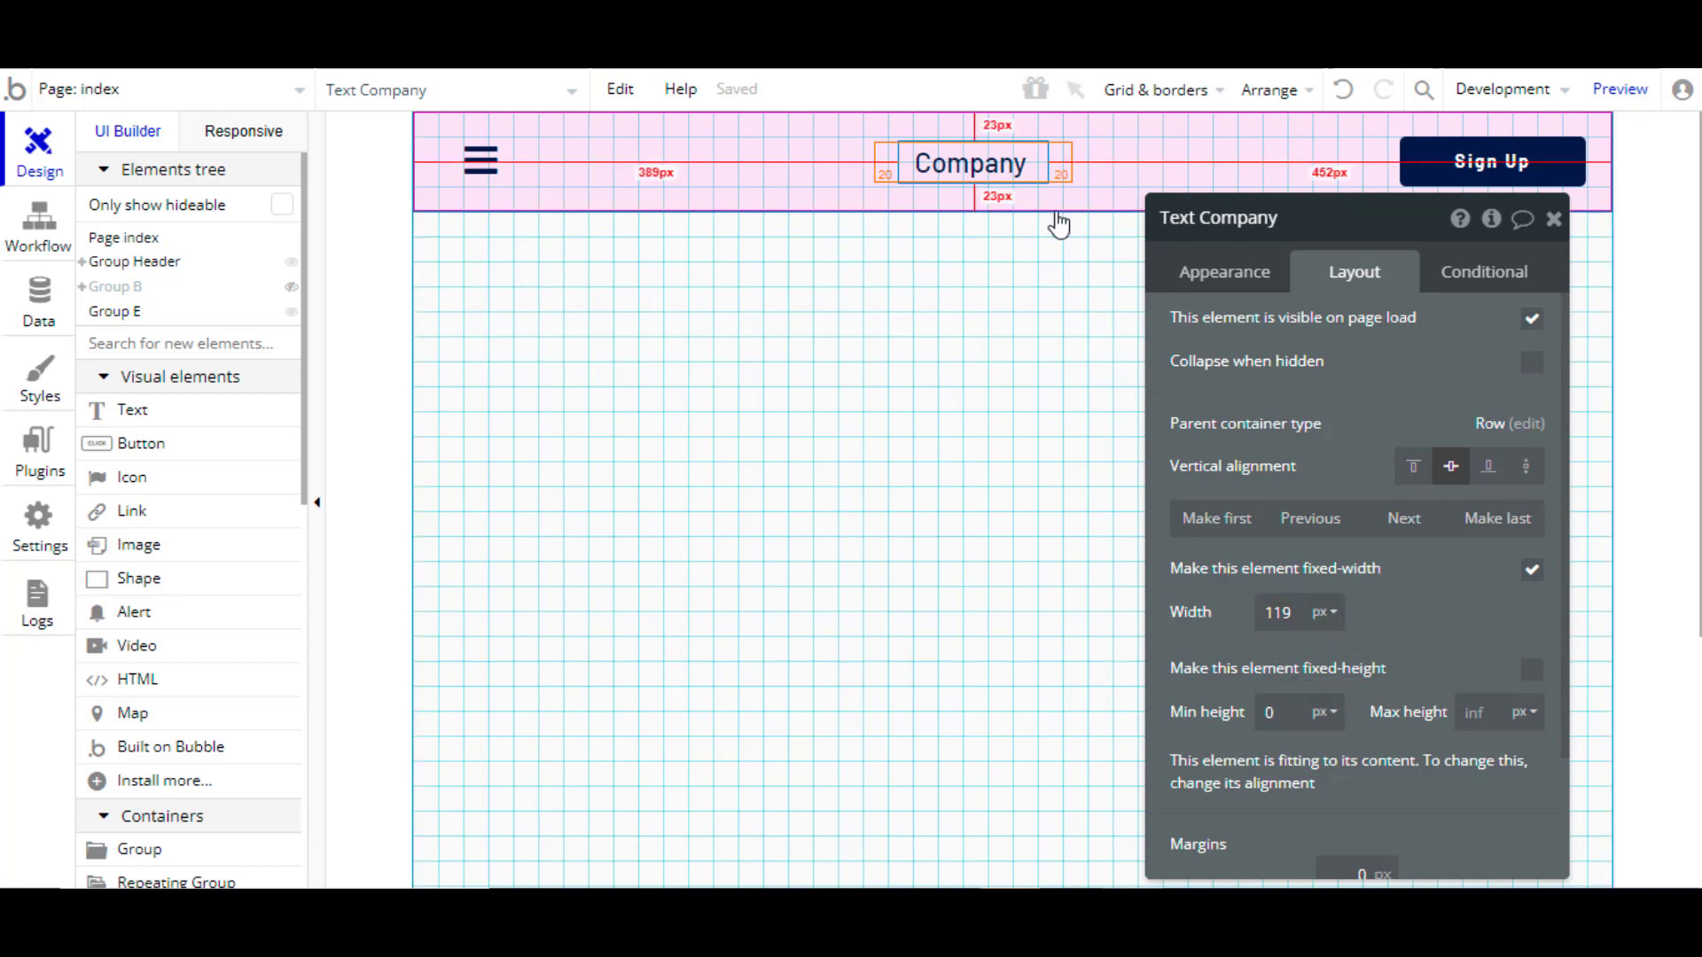
left_click(535, 176)
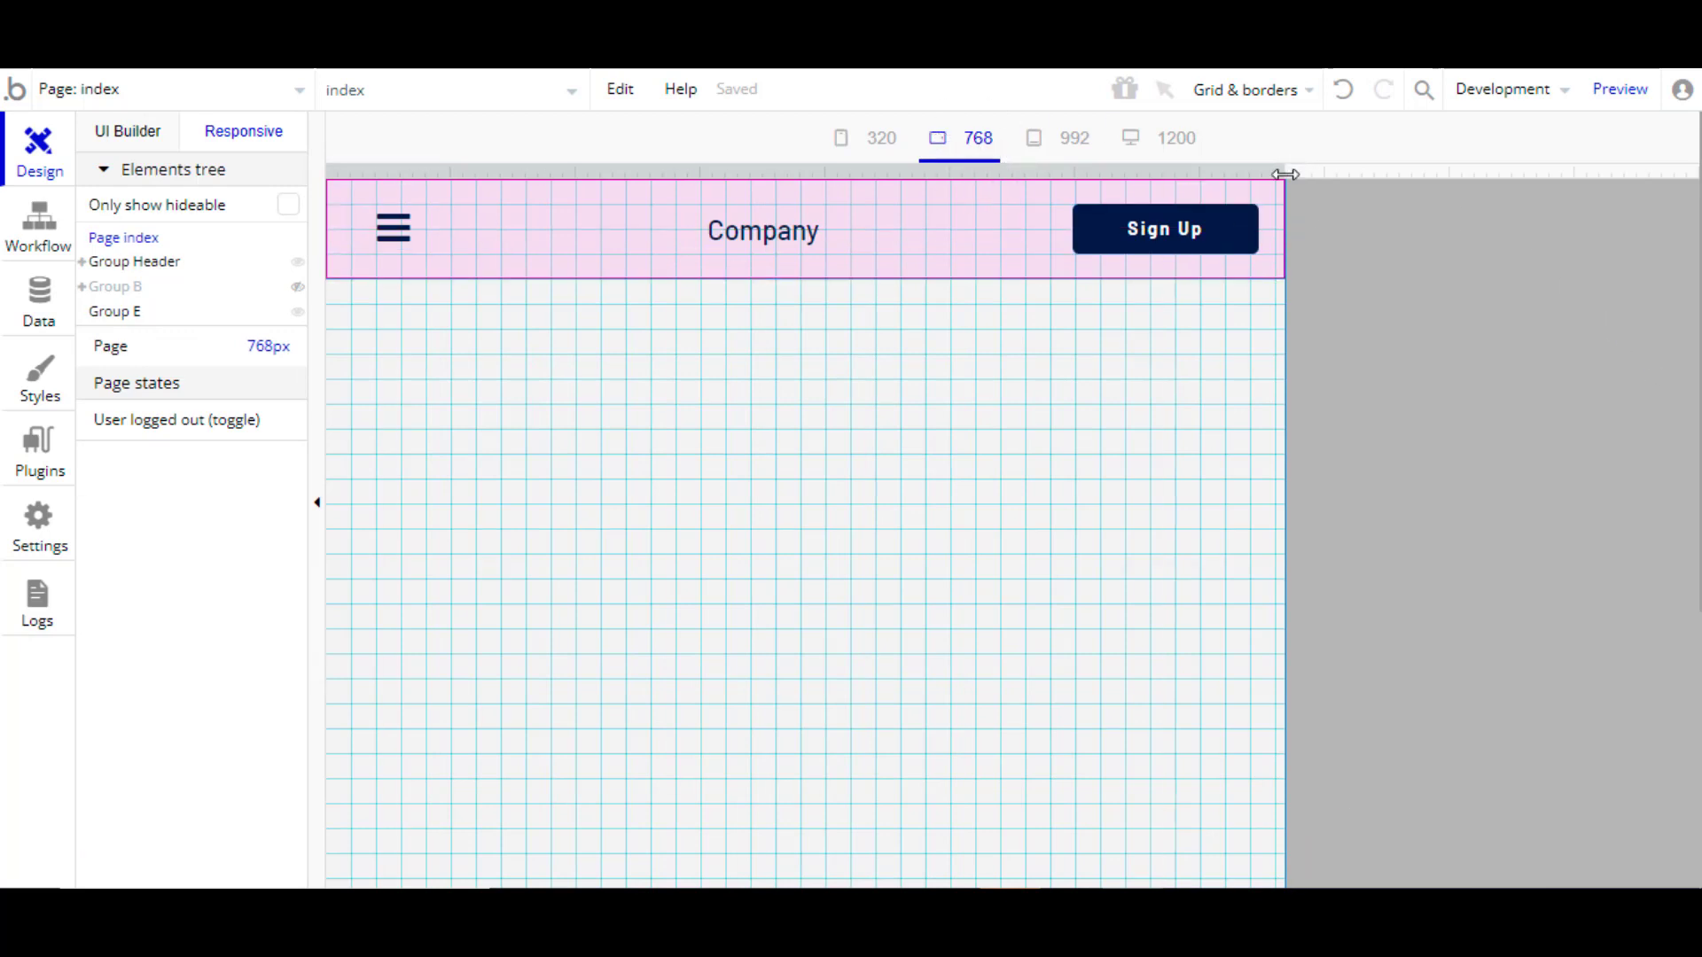
Step: Preview the header with the page narrowed to about 435 px and at widths of 320, 768, 992 and 1200 px
left_click_drag(1286, 175, 871, 201)
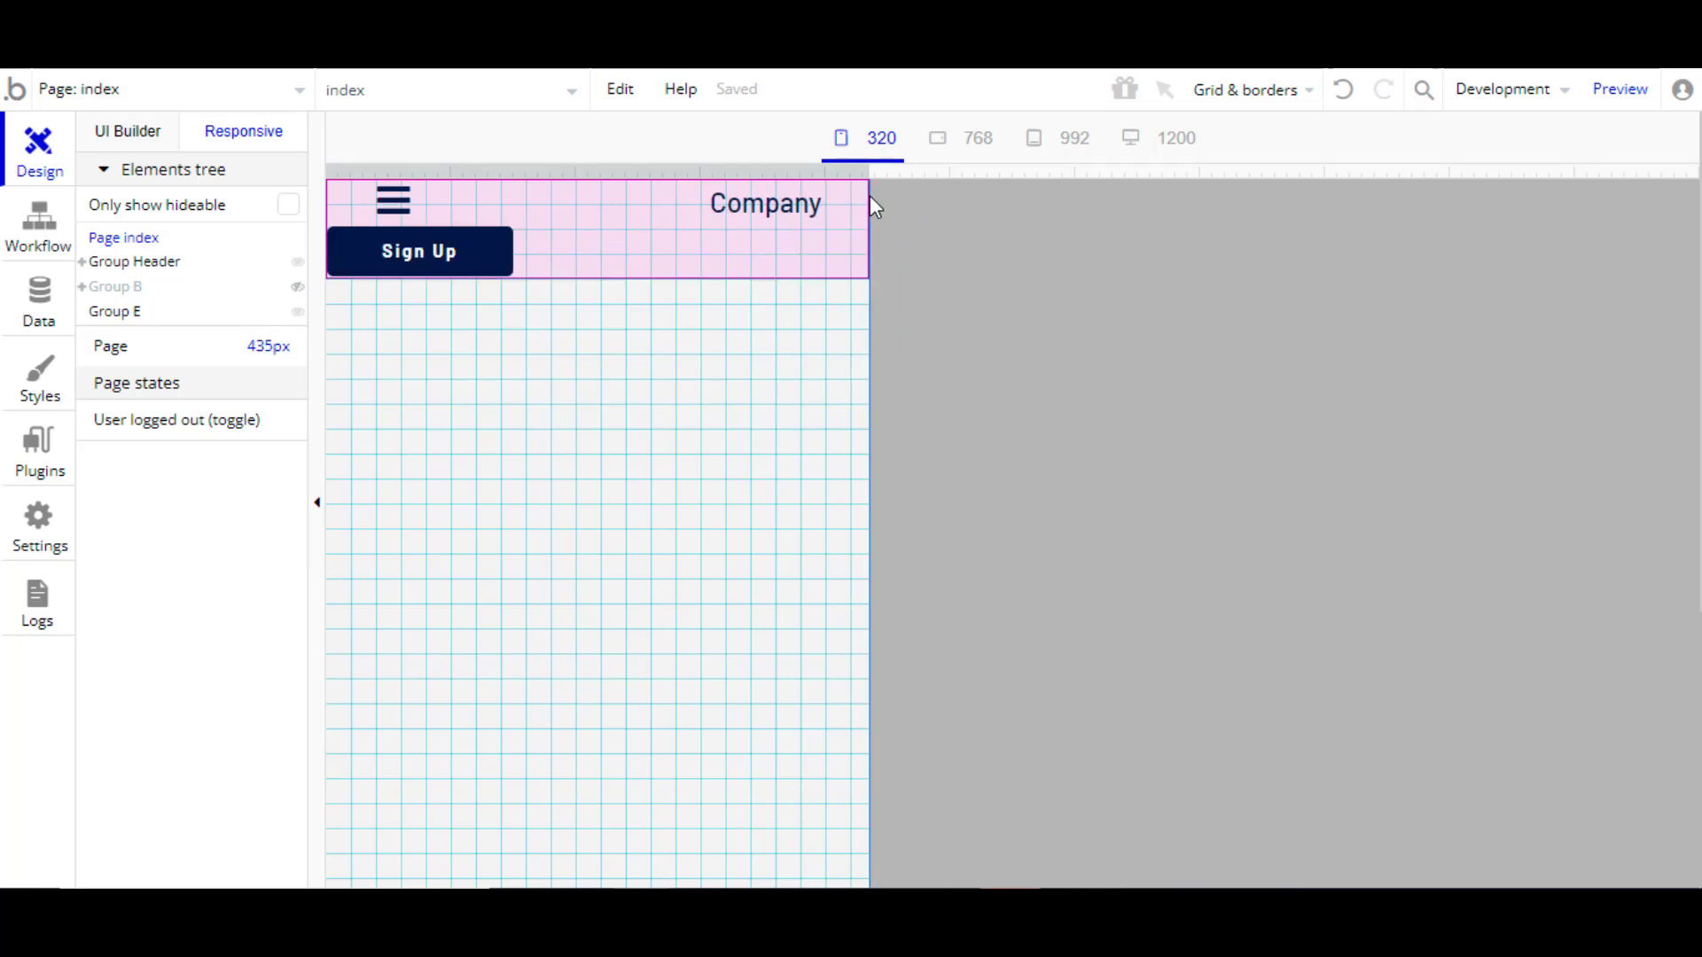
left_click_drag(870, 201, 875, 201)
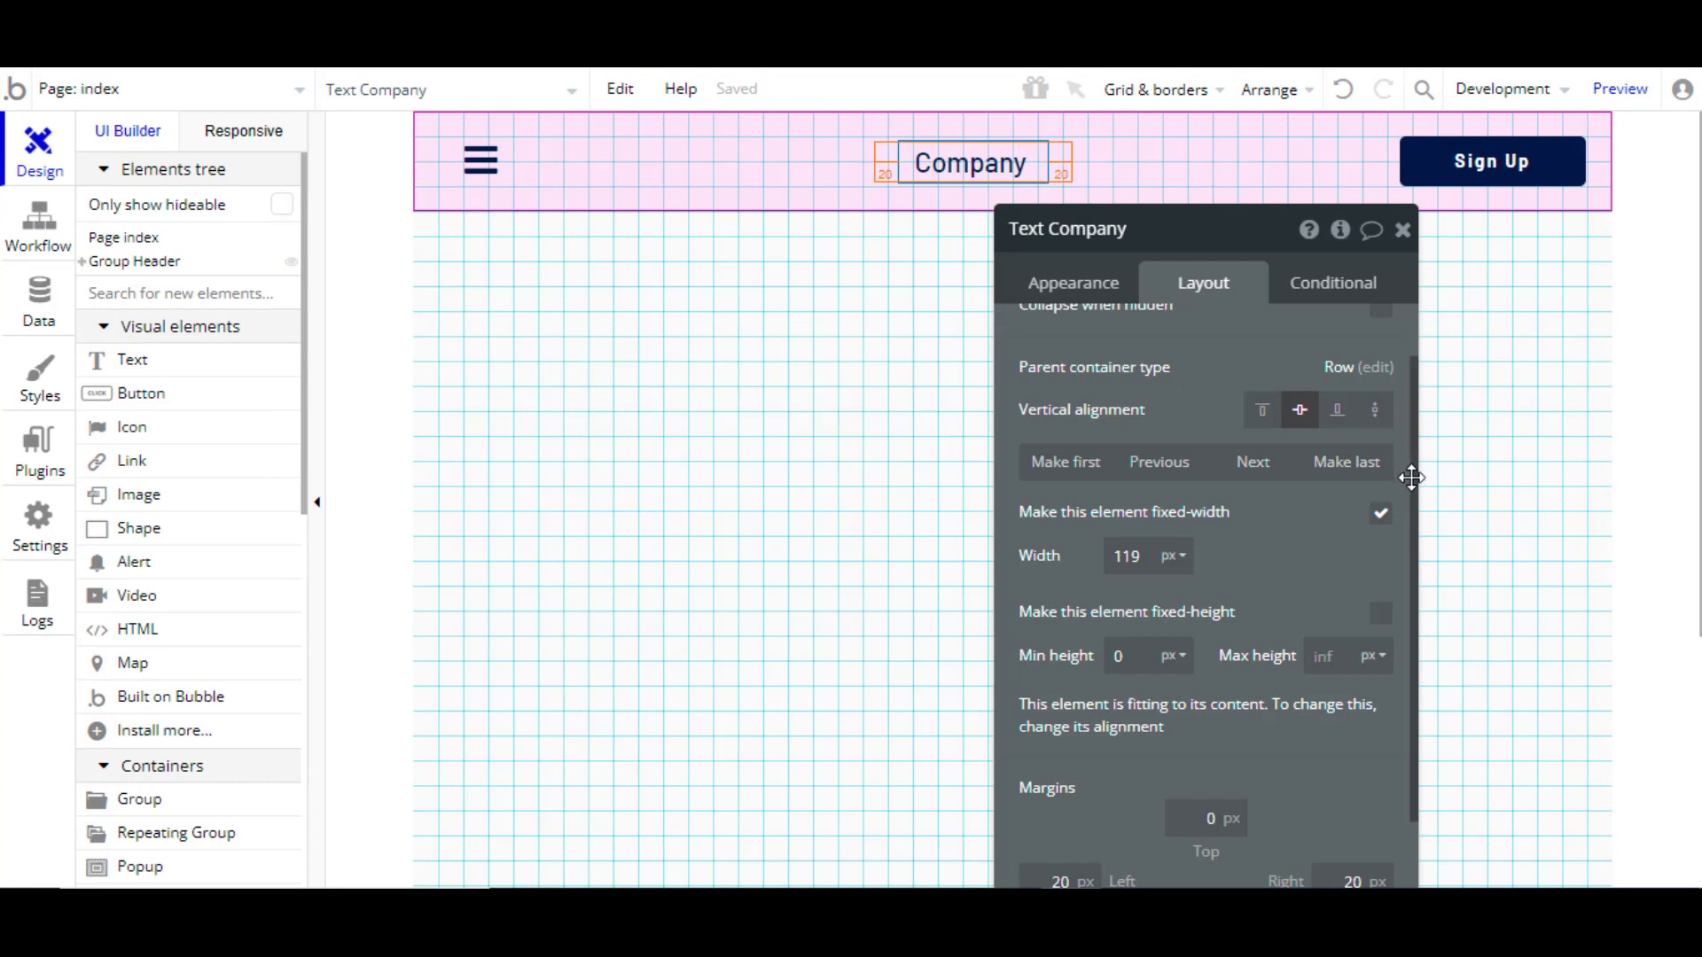
scroll(1412, 477, "up", 2)
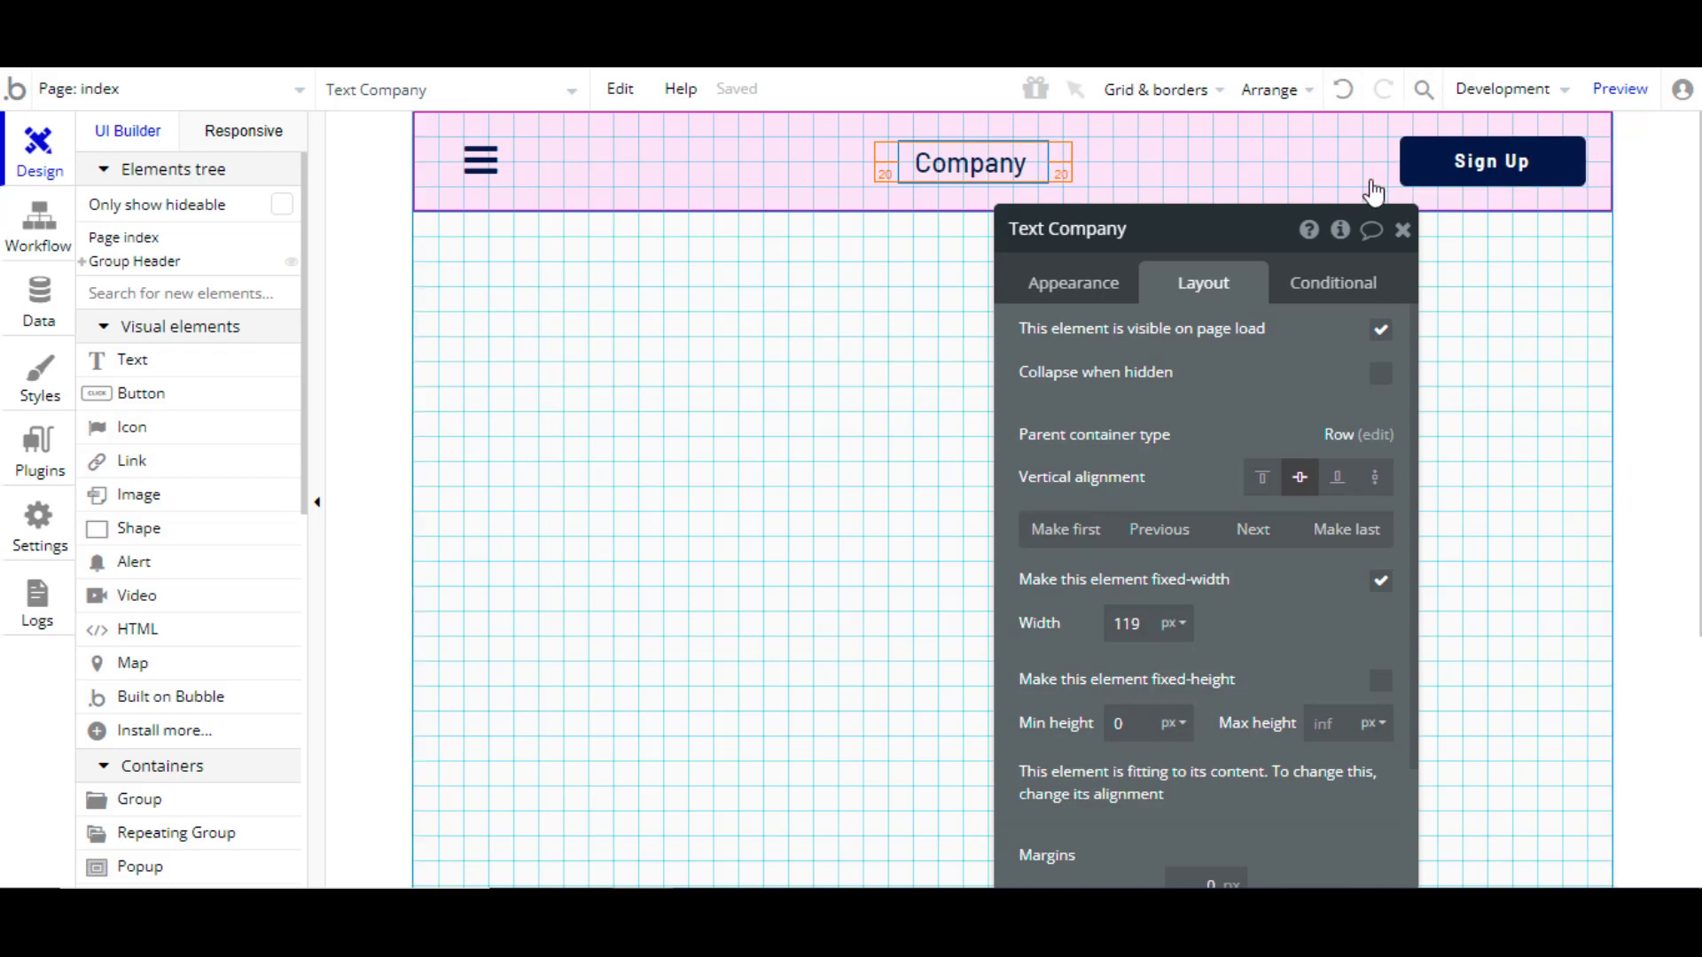
left_click(271, 135)
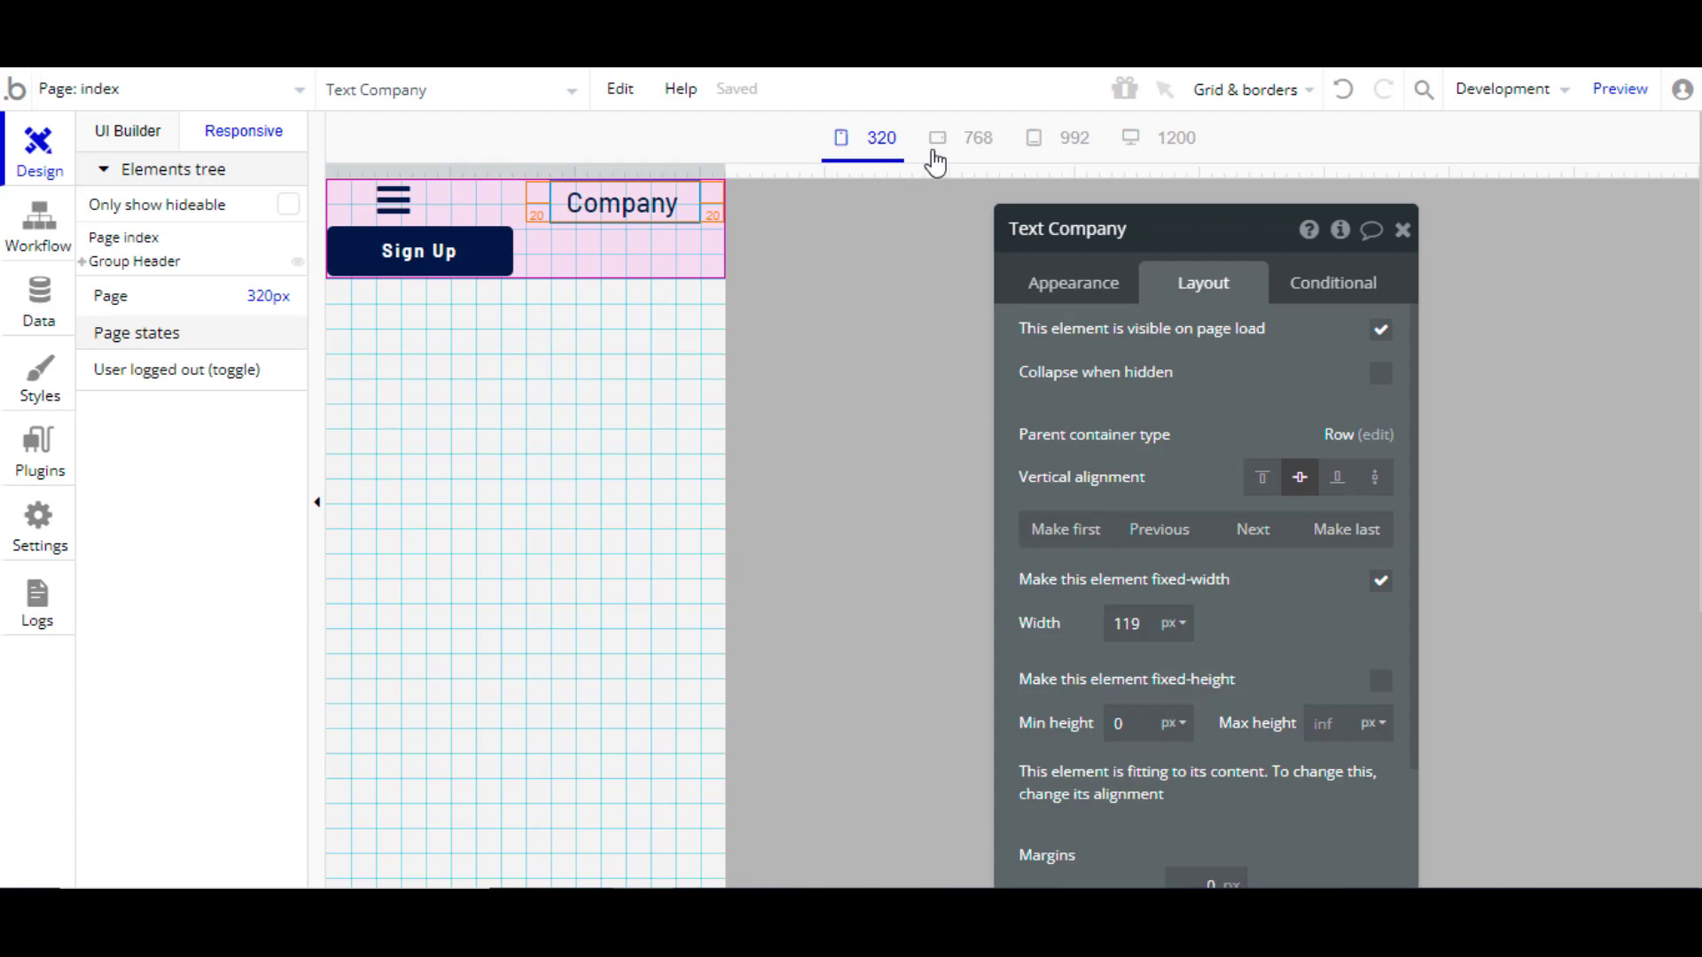
left_click(978, 142)
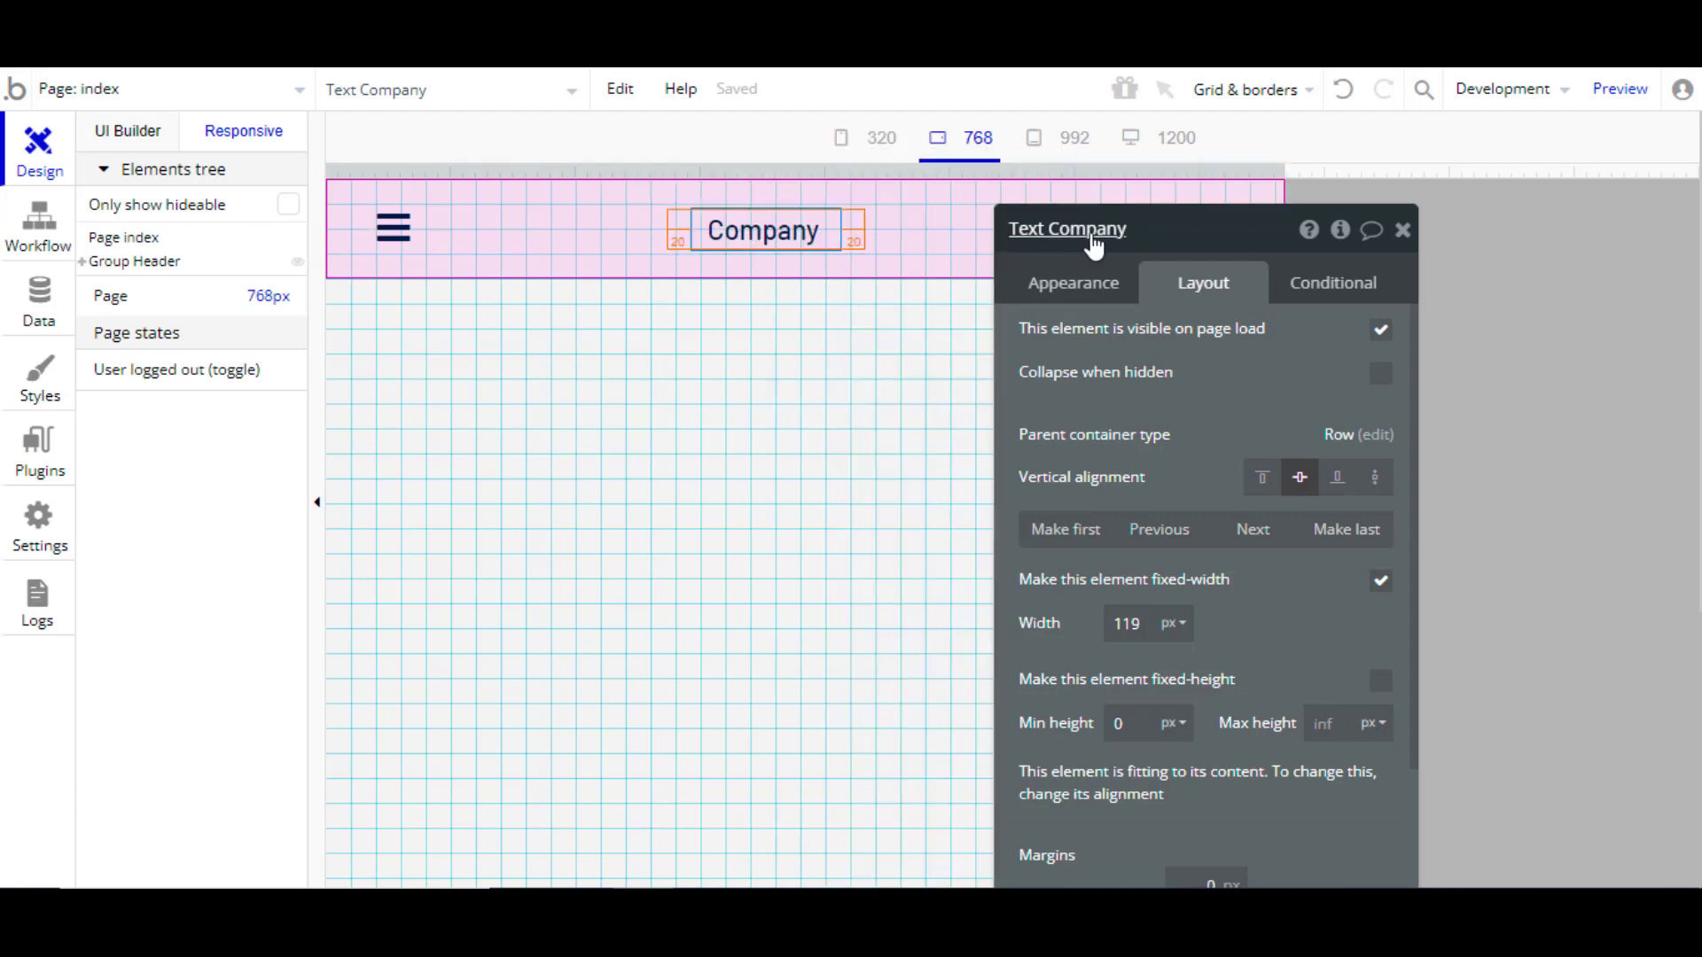
left_click_drag(1178, 228, 1181, 384)
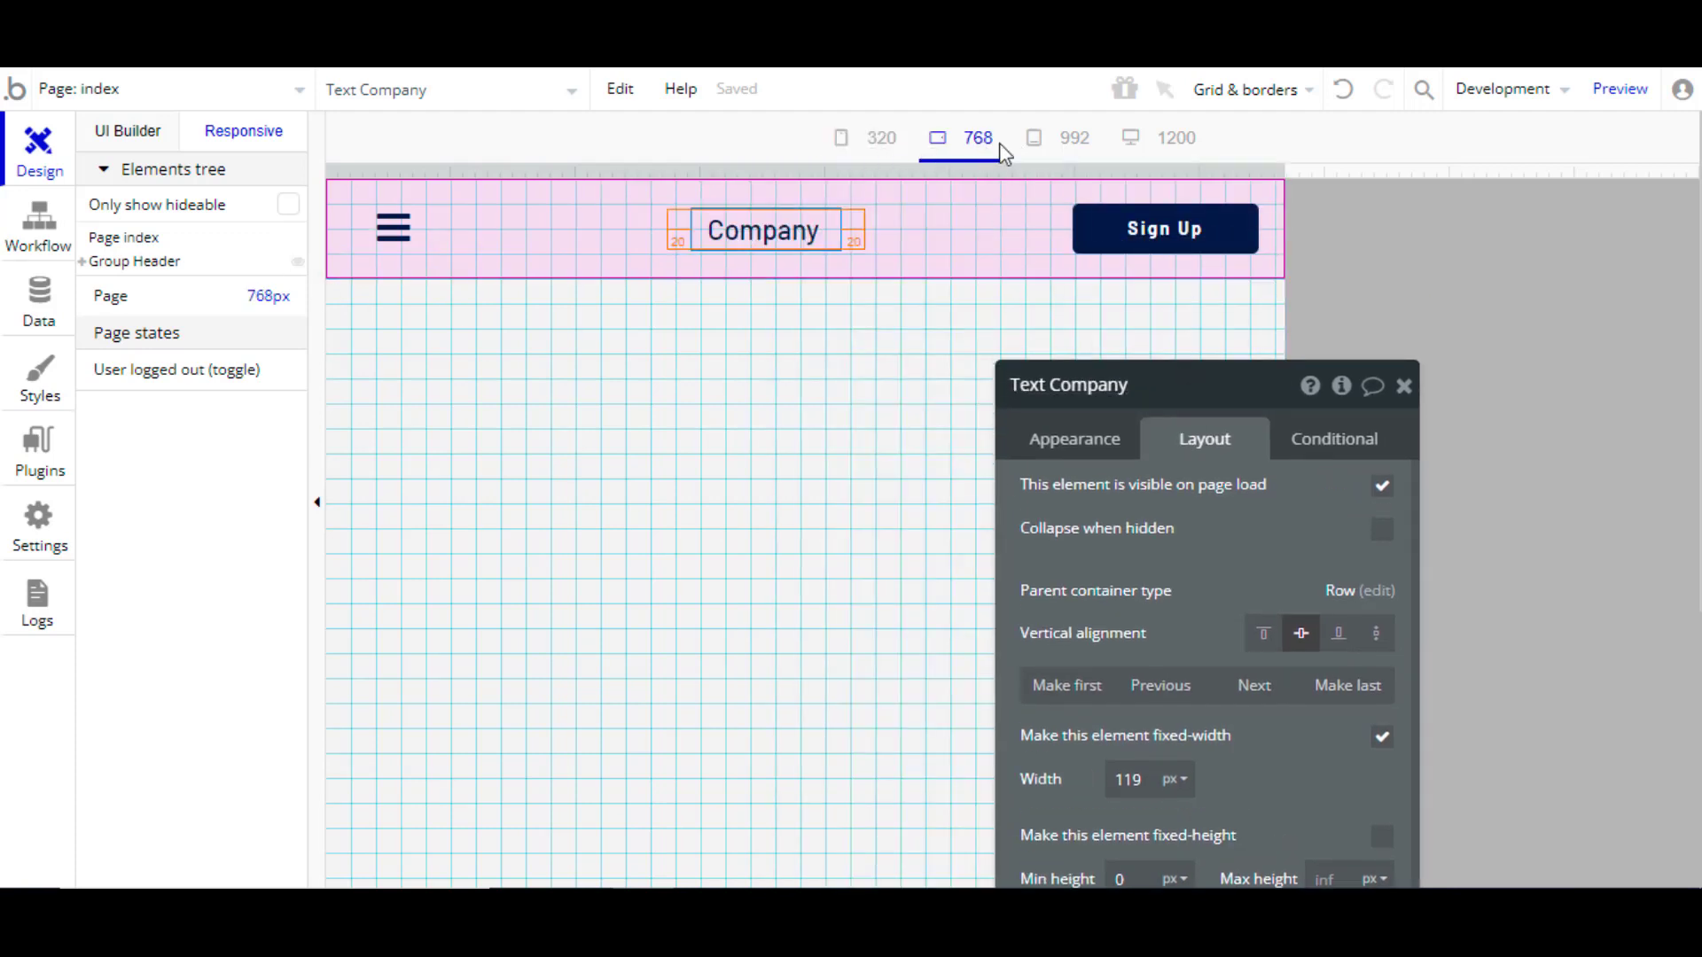
left_click(1074, 140)
left_click(1179, 142)
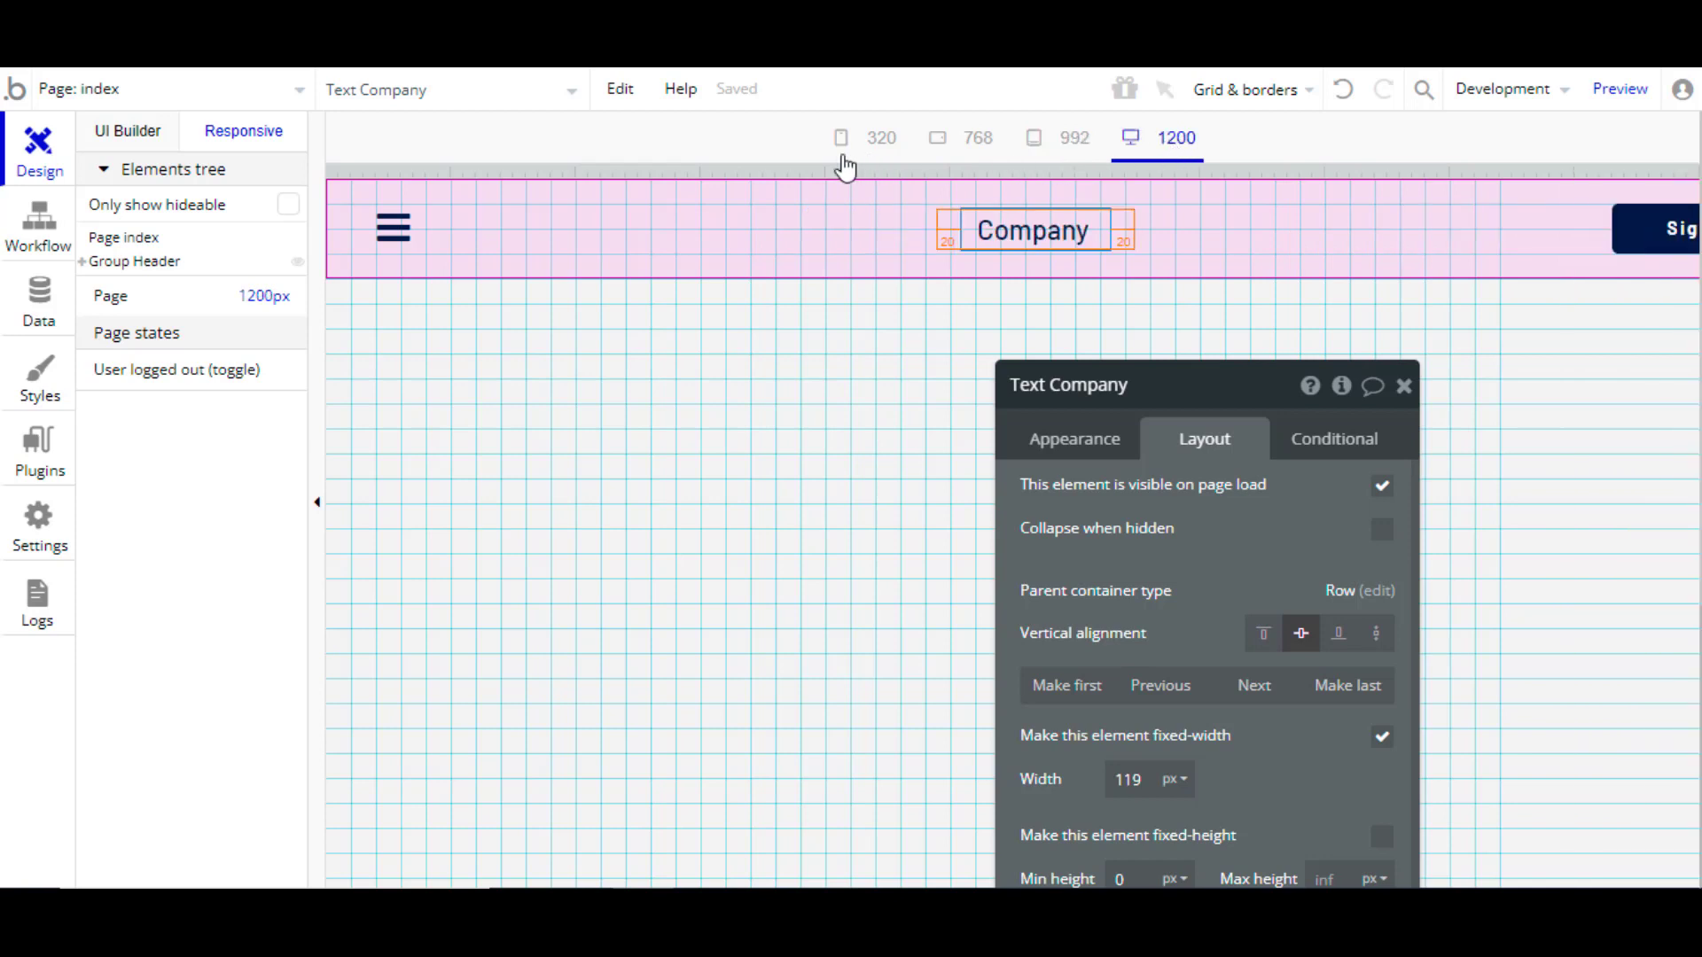
left_click(128, 139)
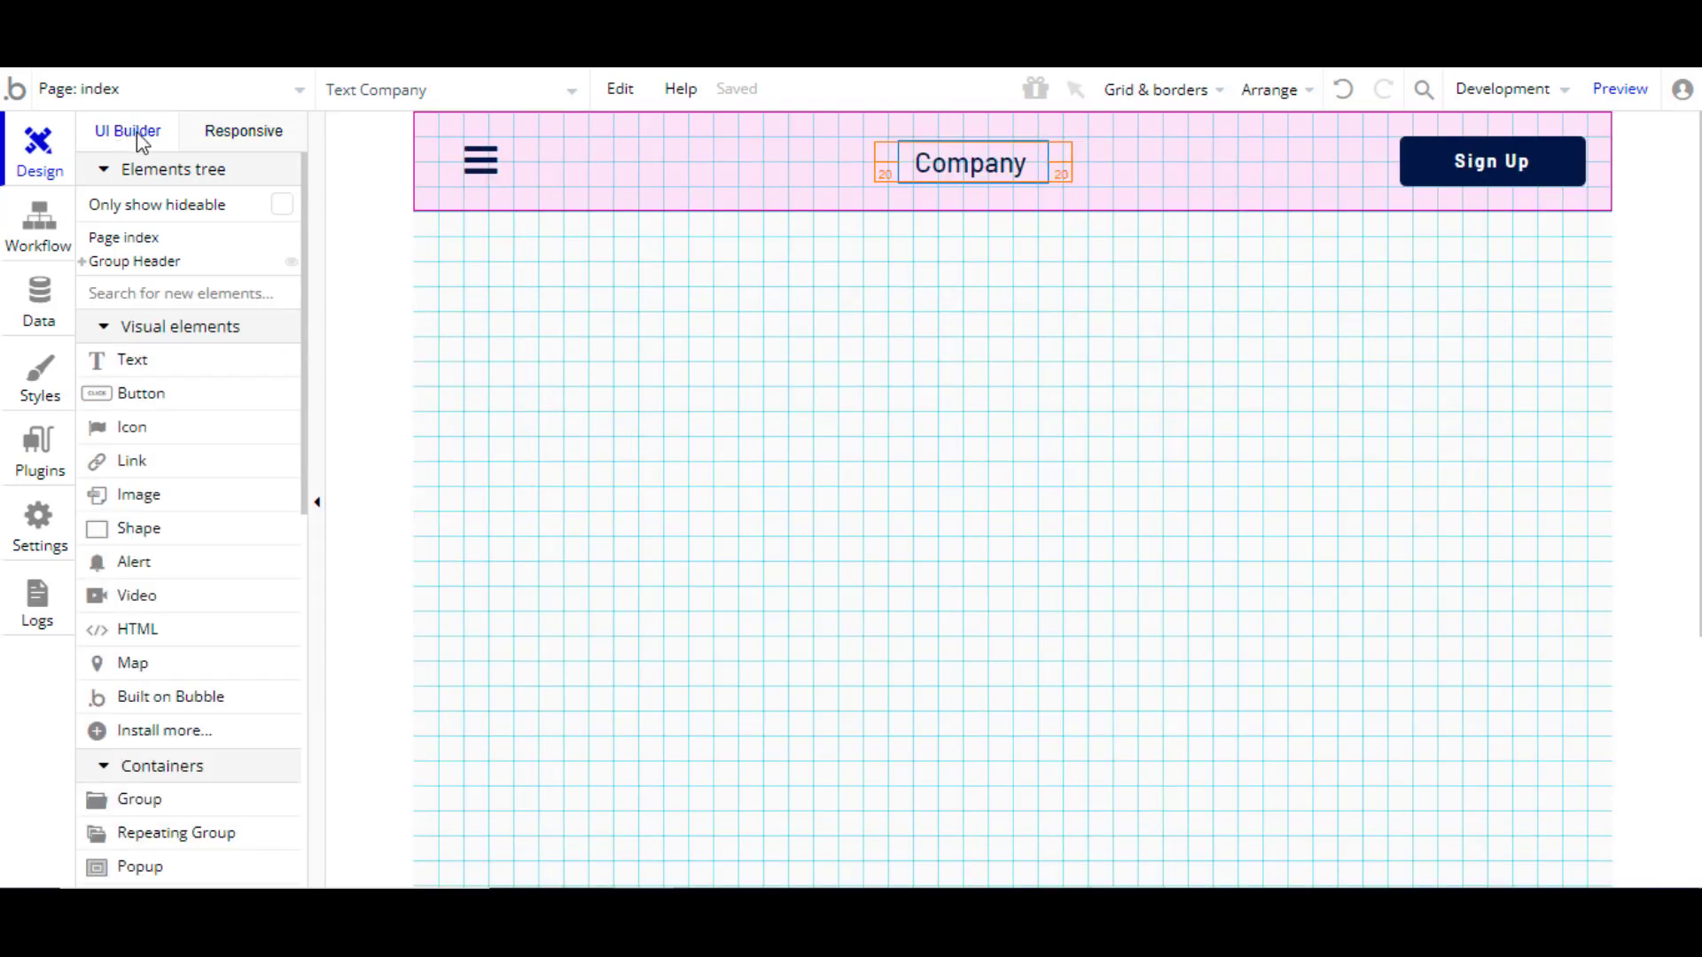
Step: Turn on Collapse when hidden for the header's Sign Up button
left_click(1443, 182)
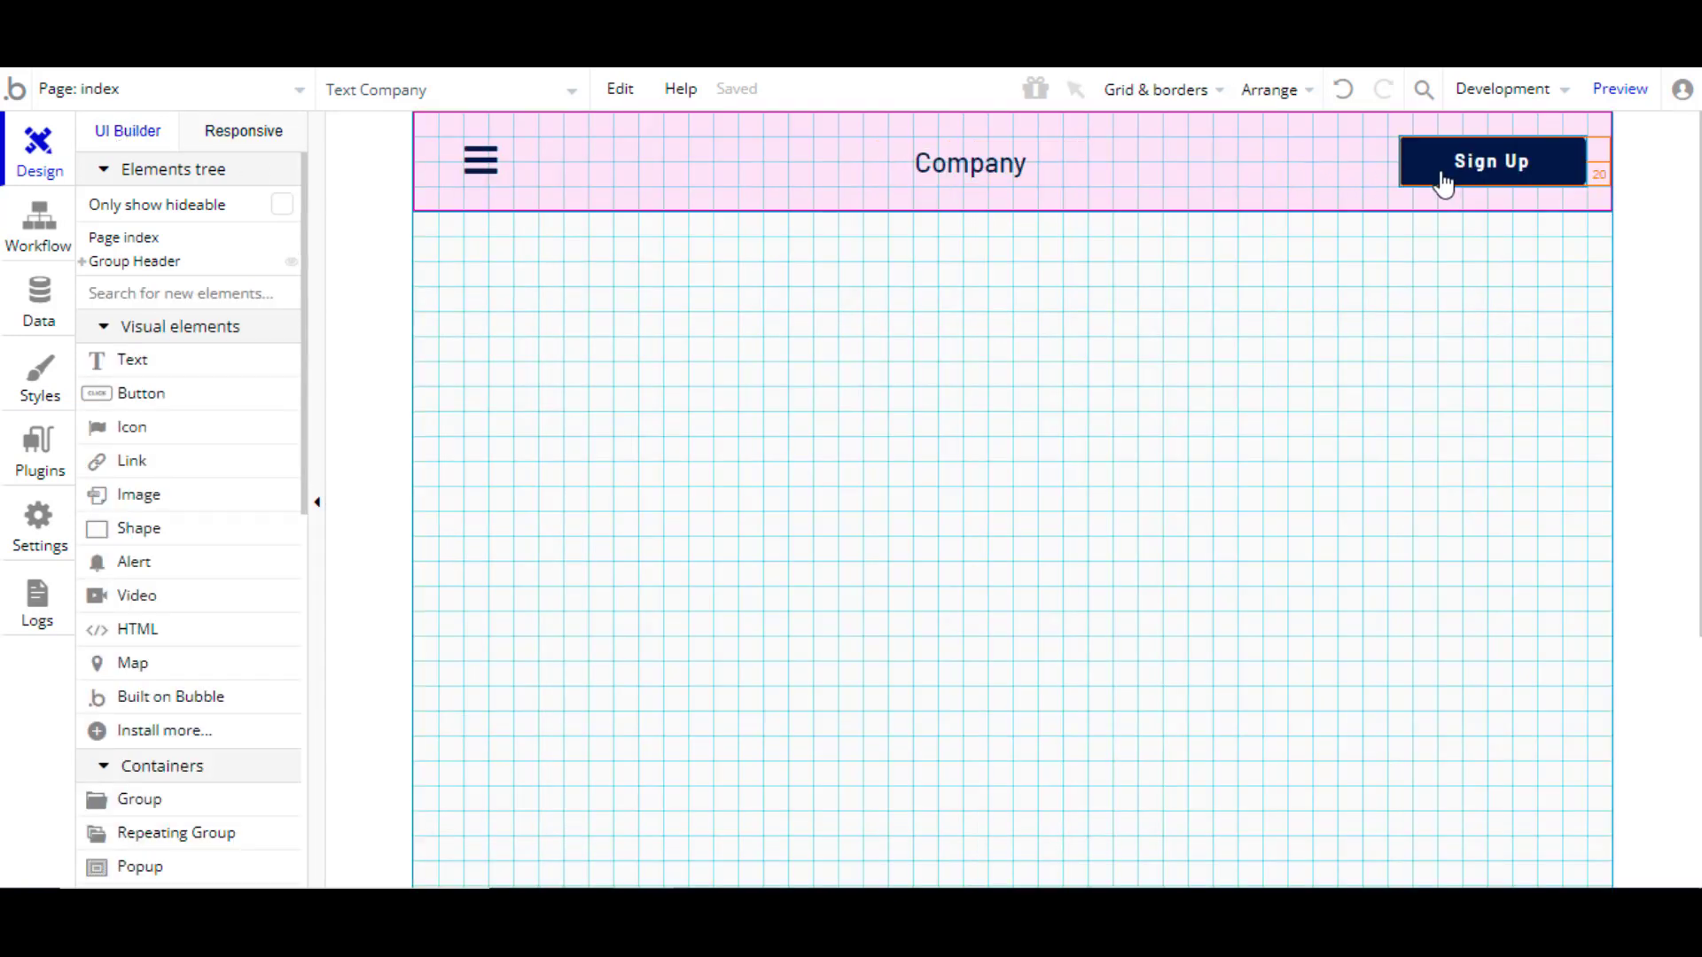
double_click(1443, 182)
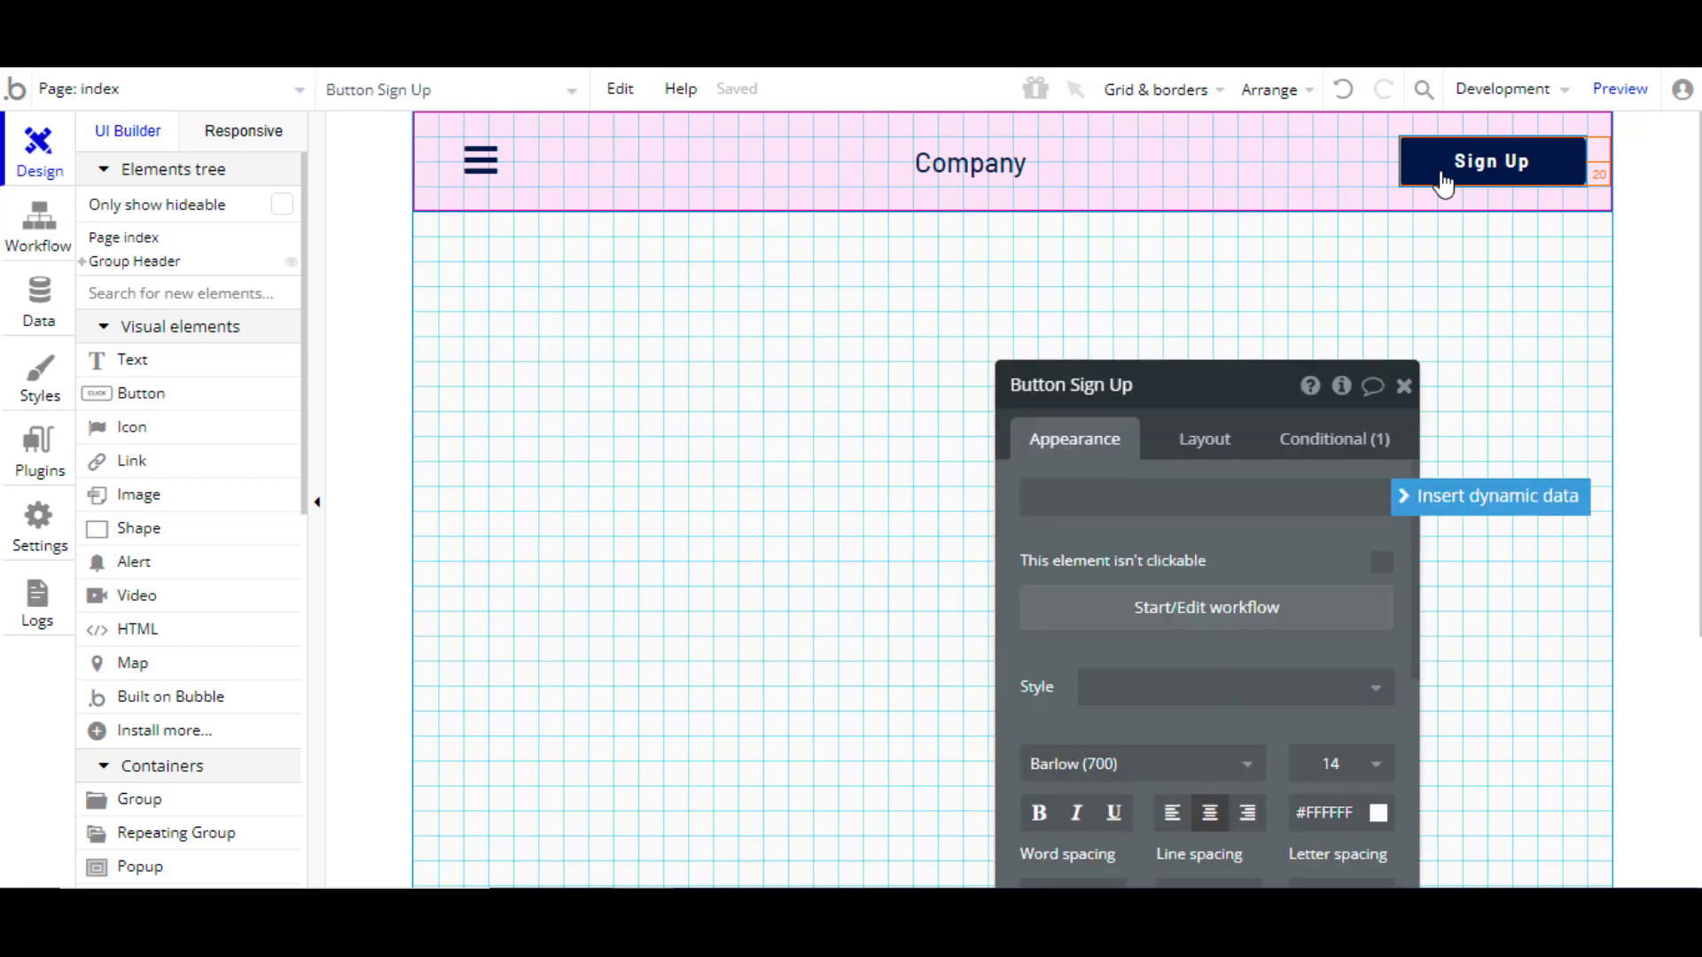
left_click_drag(1200, 384, 1182, 167)
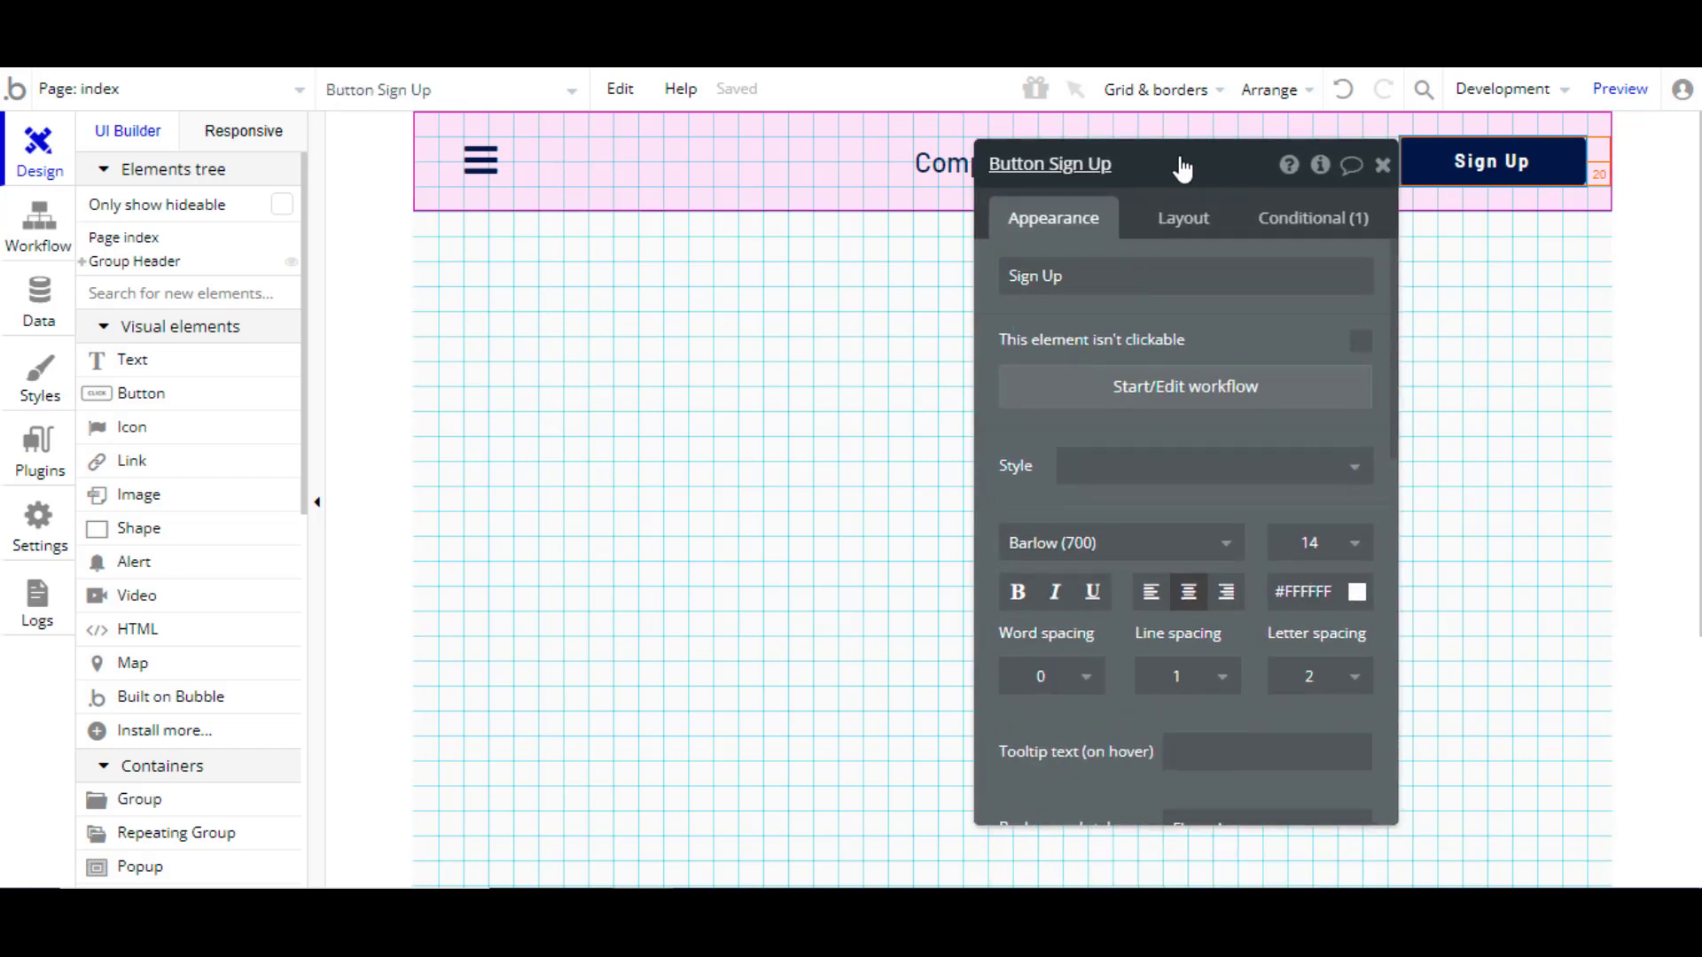
left_click(1178, 238)
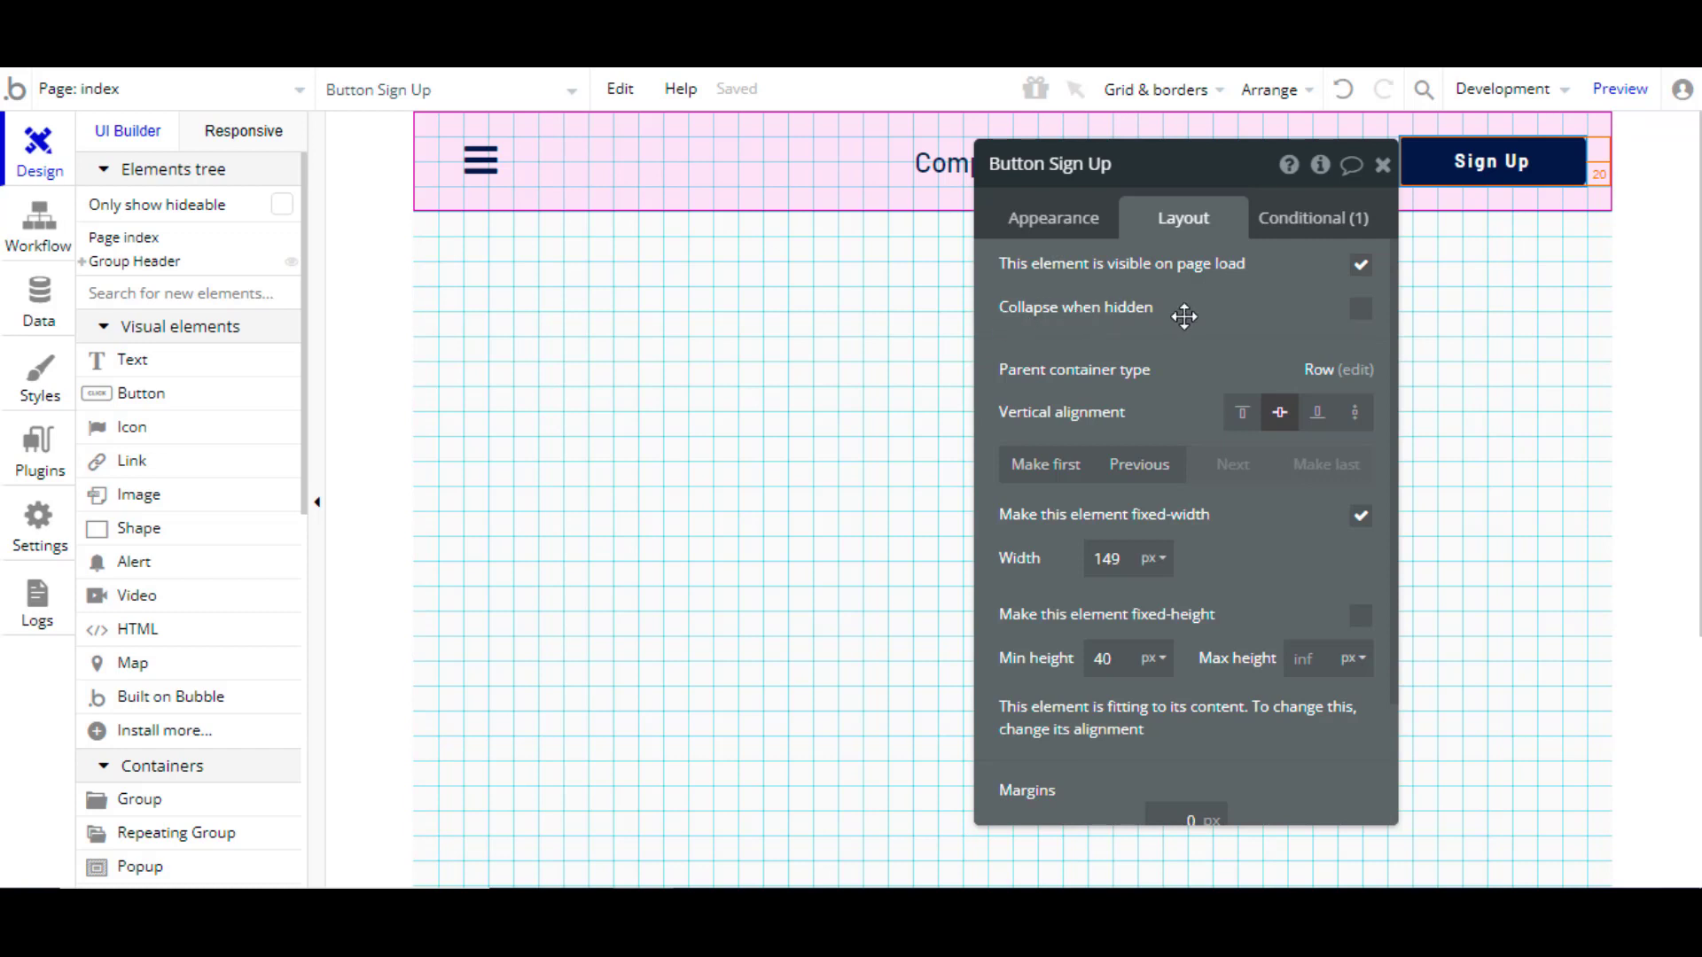
left_click(1358, 309)
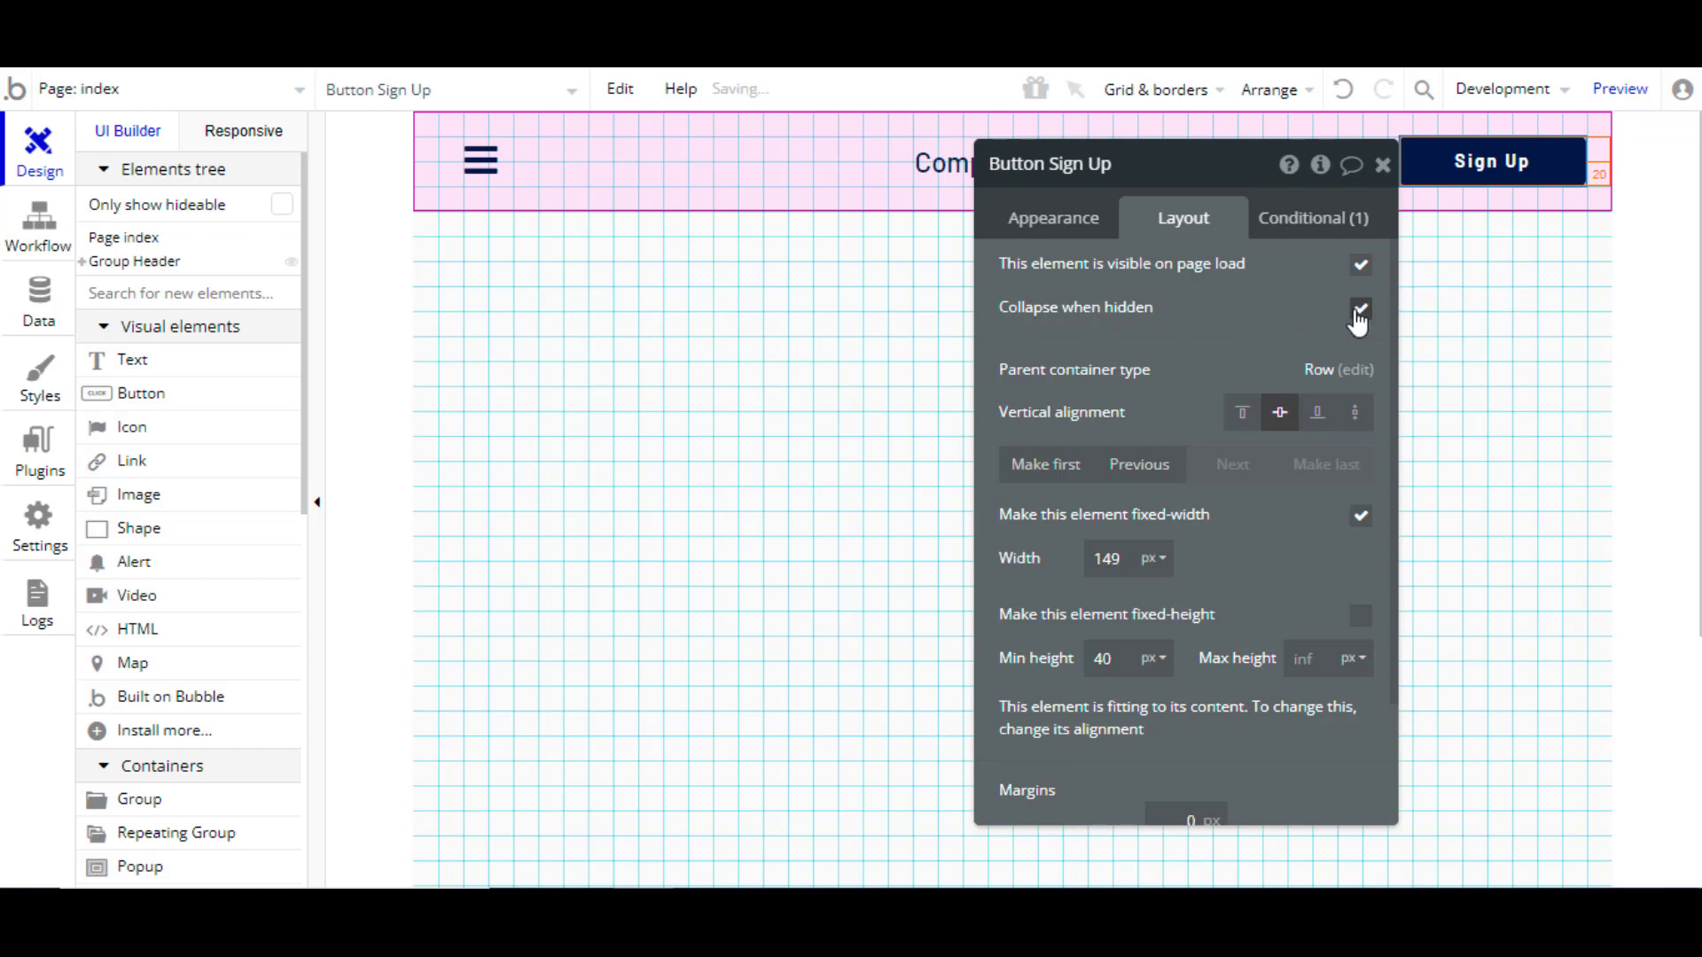
Step: Add a condition to the Sign Up button that makes it not visible when Current page width < 400
left_click(1303, 229)
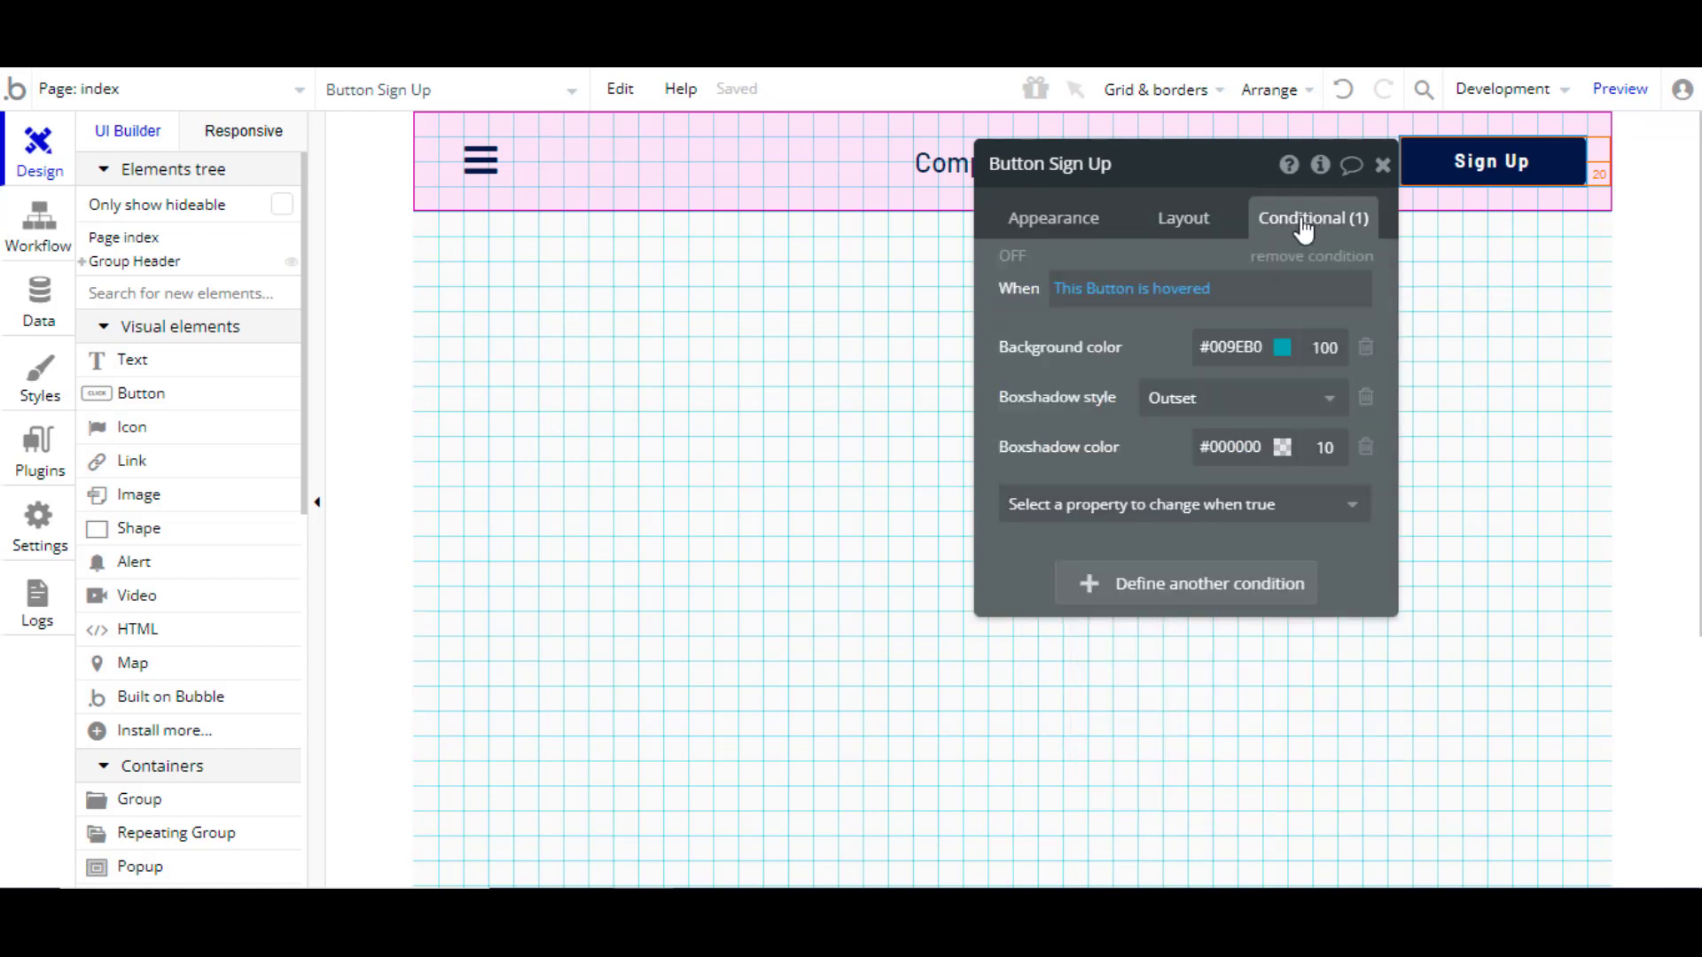
left_click(1194, 587)
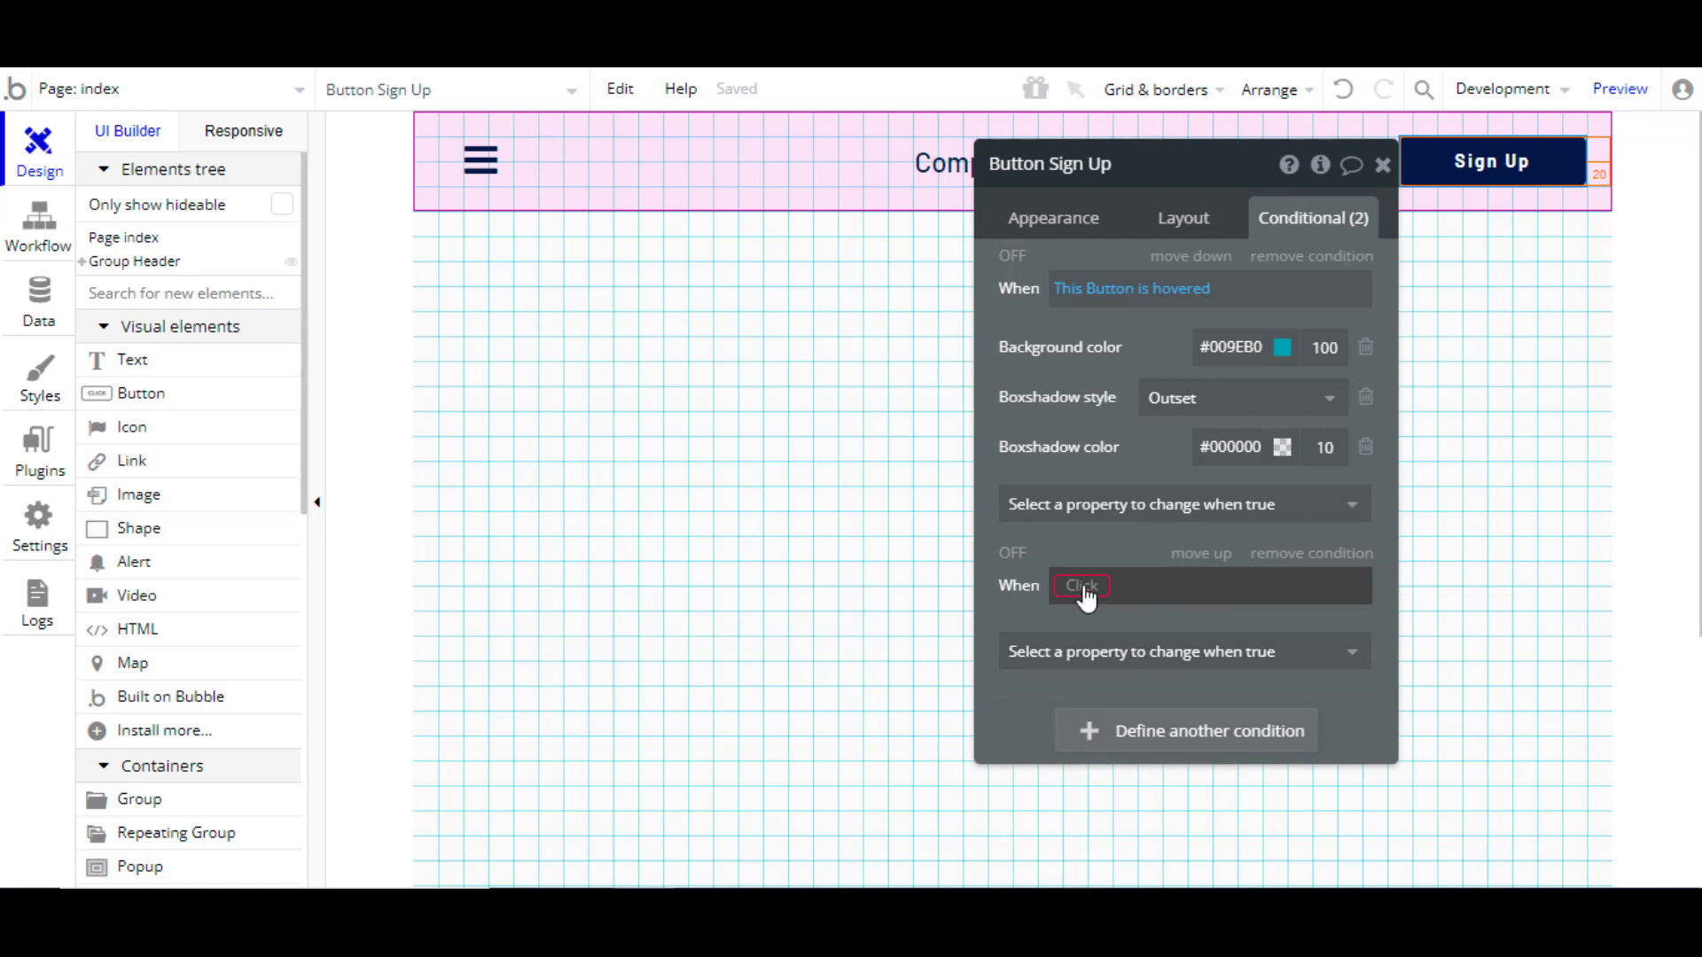
left_click(1083, 587)
type("curre")
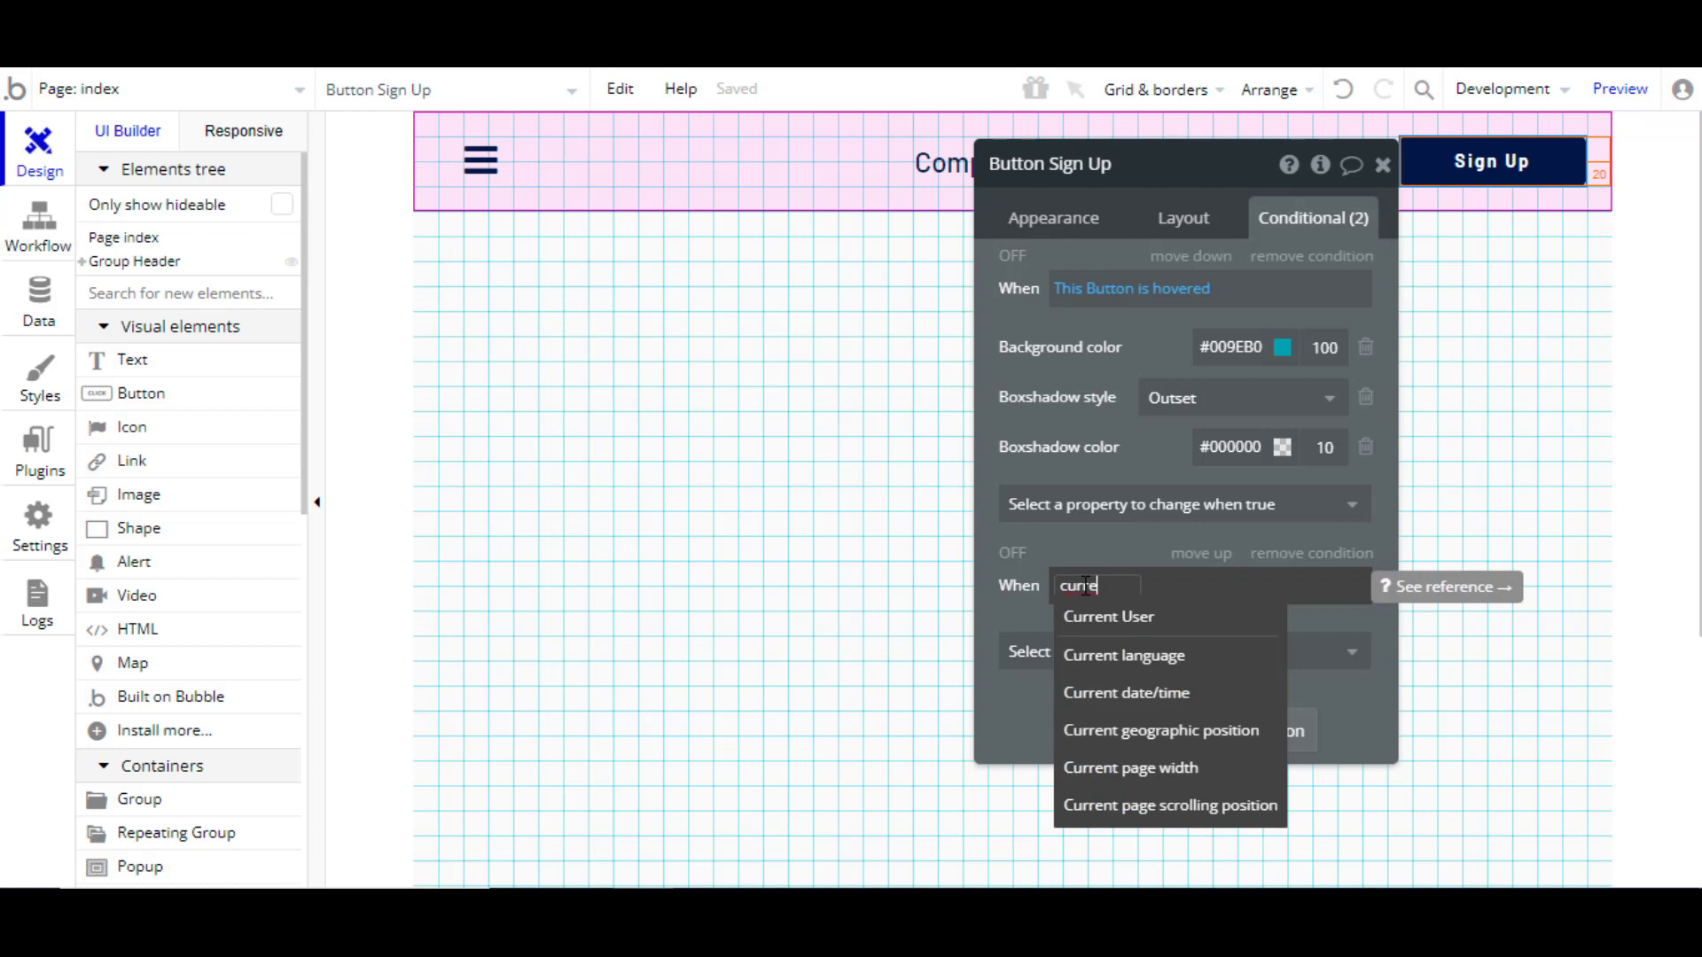
left_click(1082, 786)
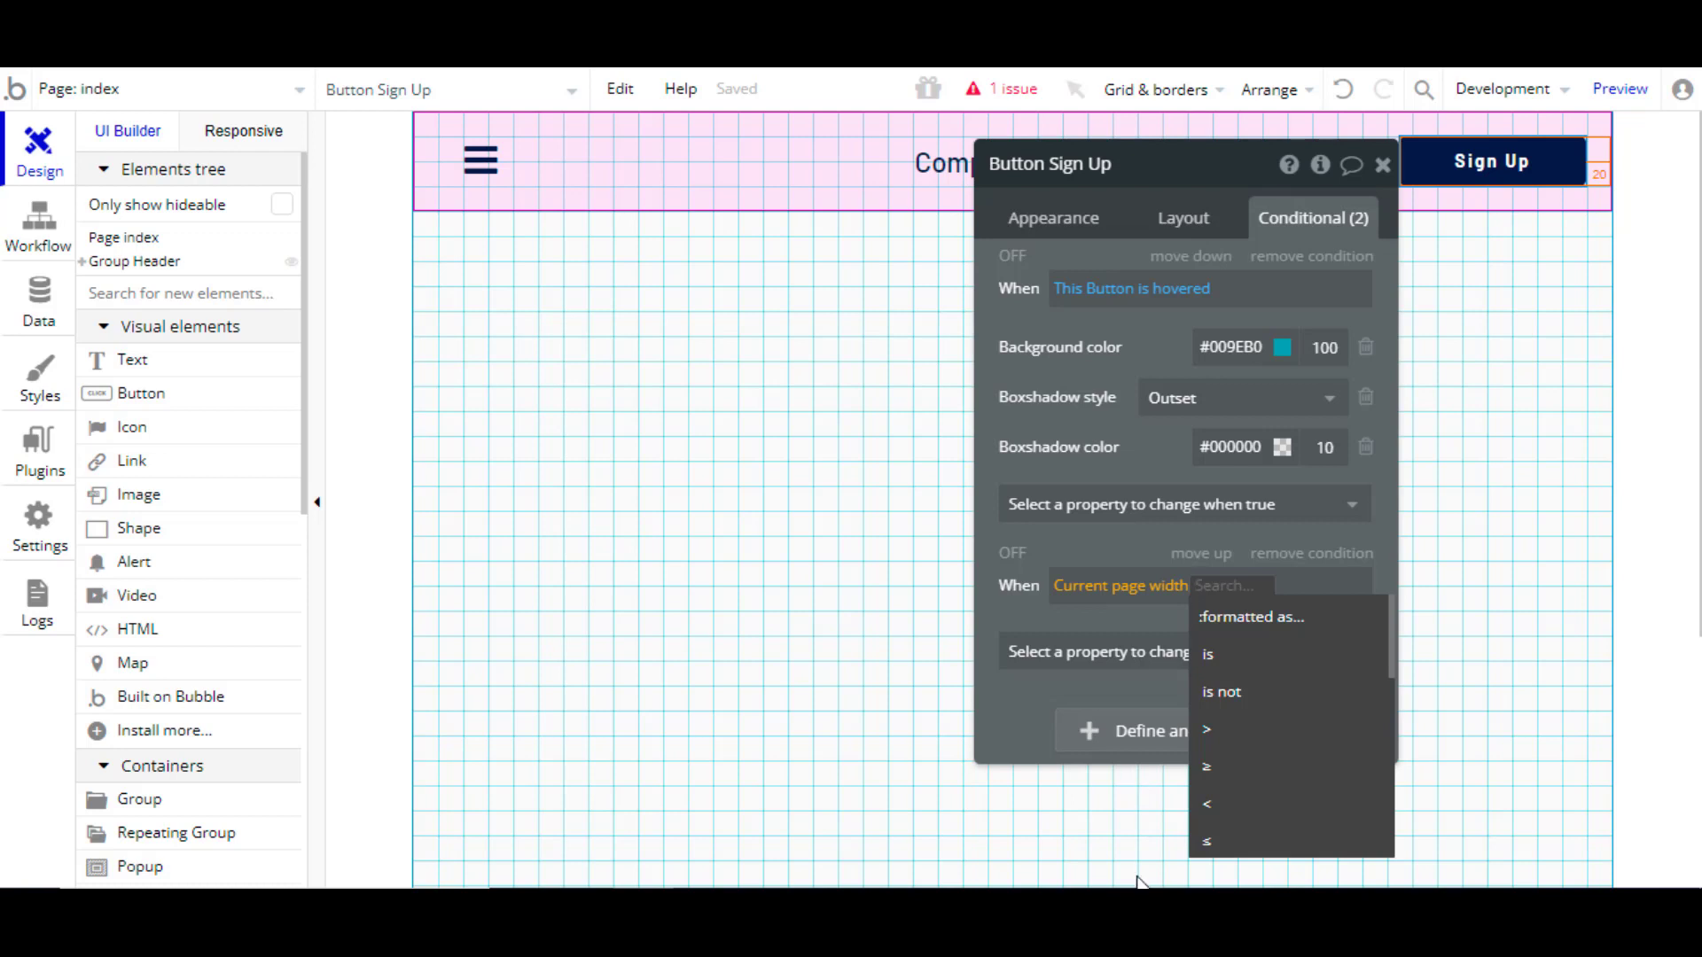
left_click(1213, 803)
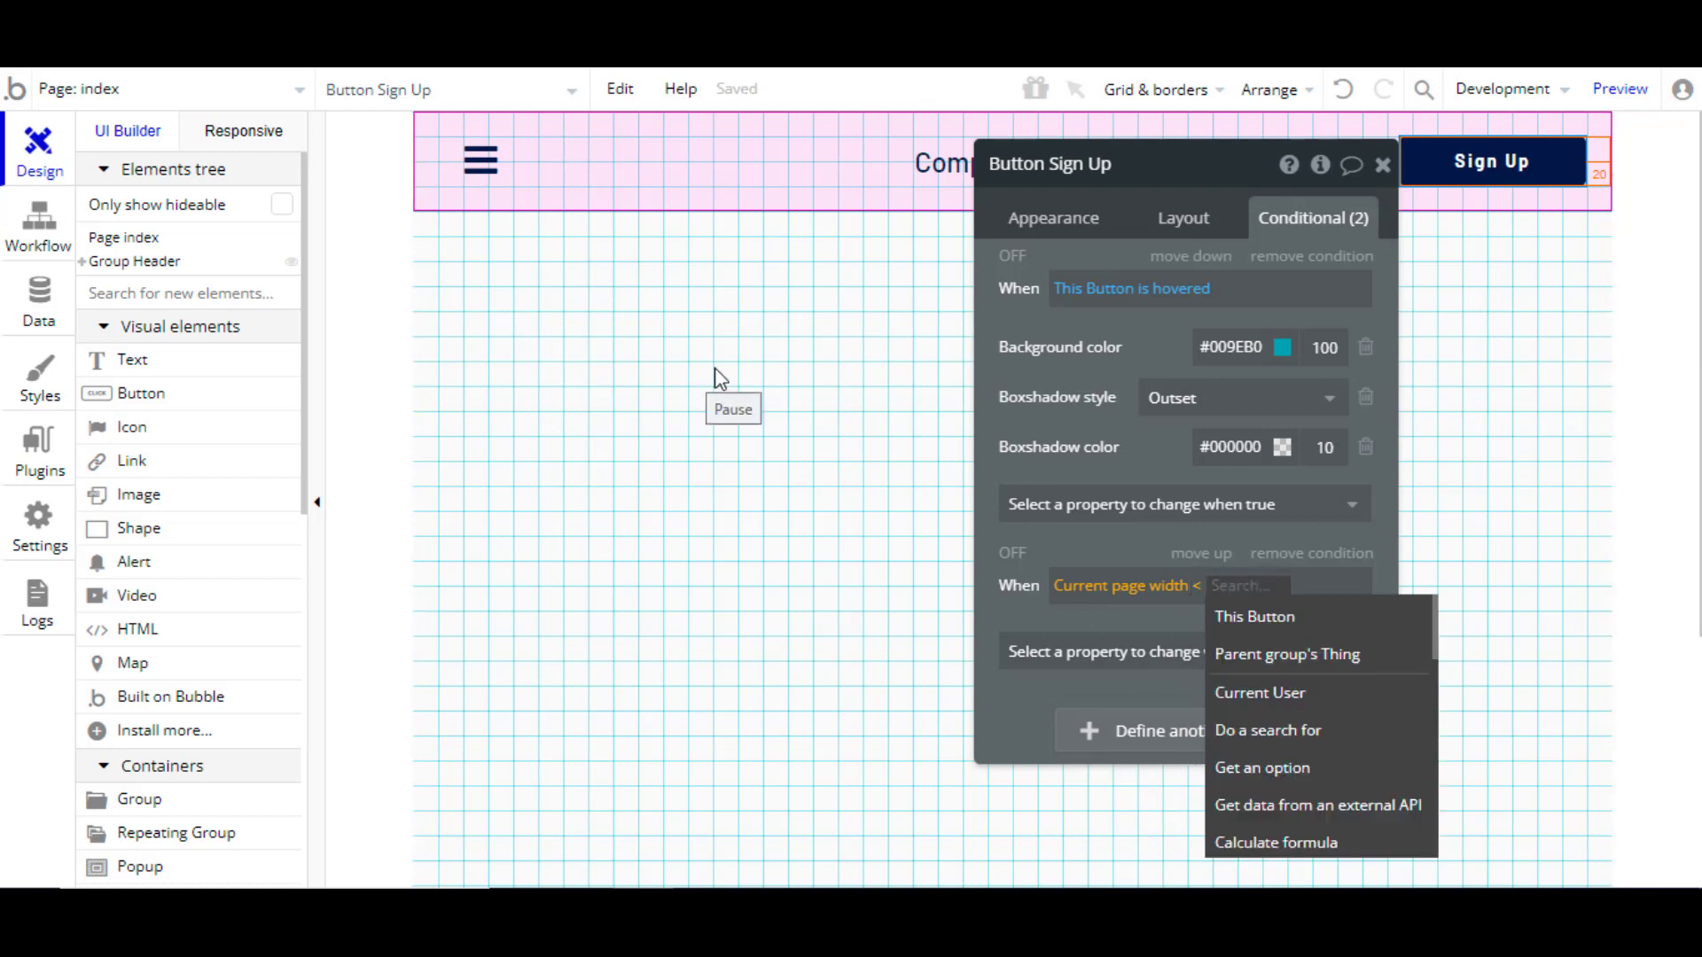
type("400")
key("Return")
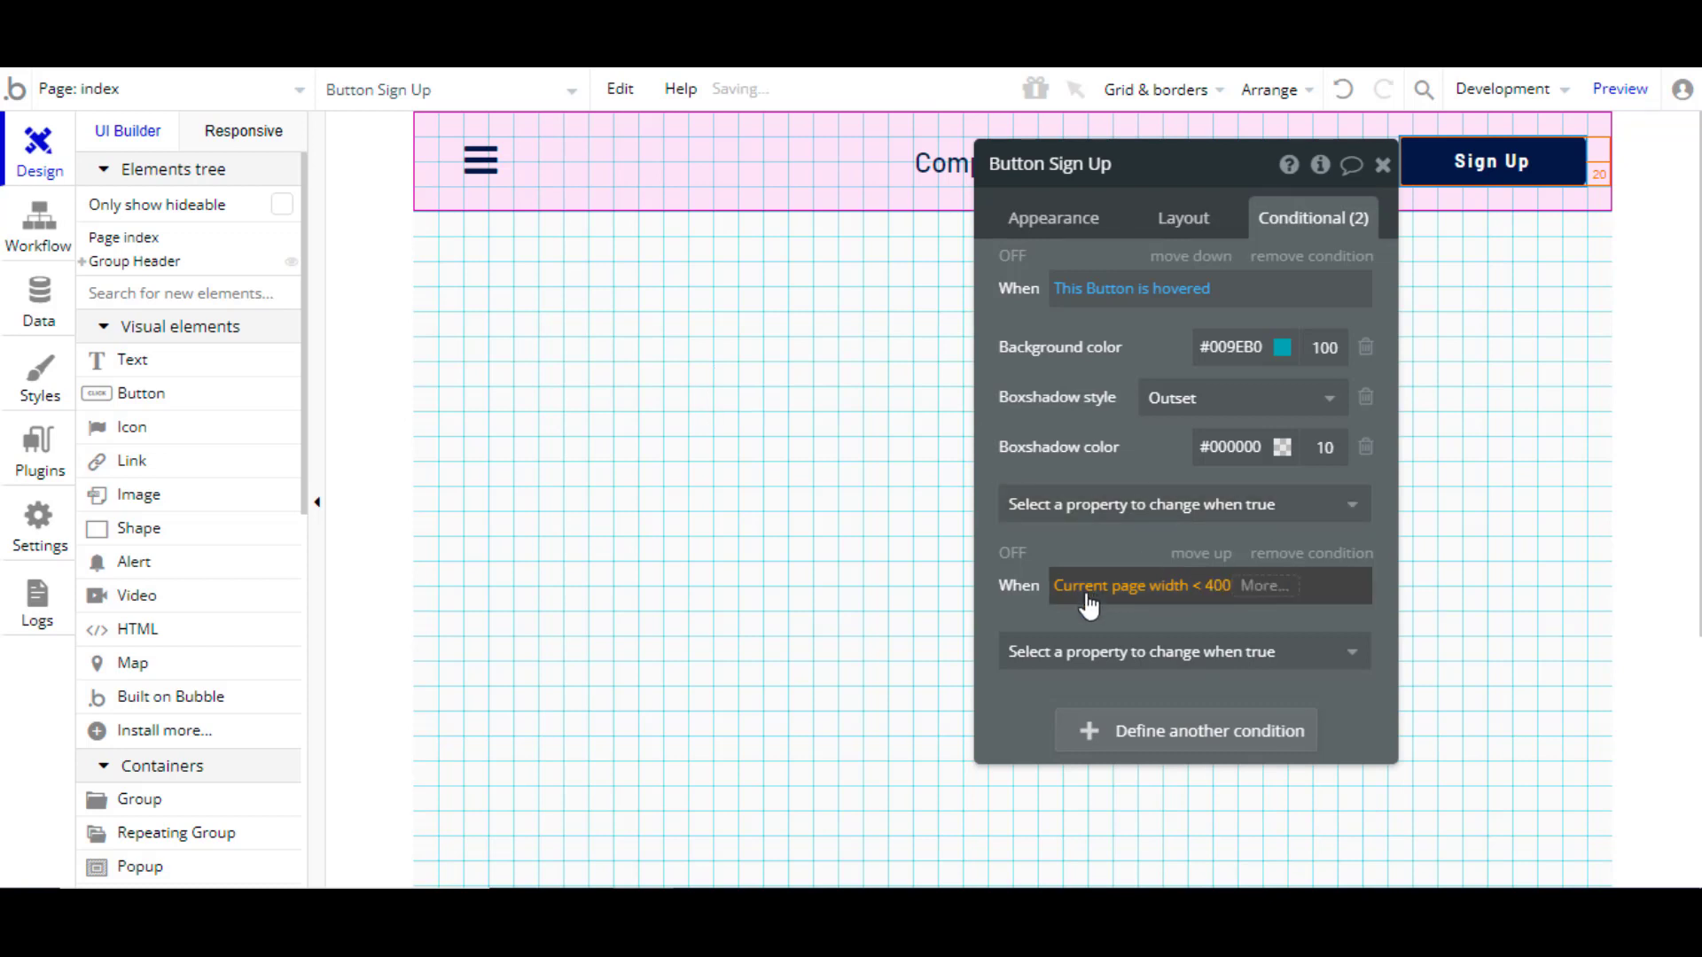
left_click(1268, 666)
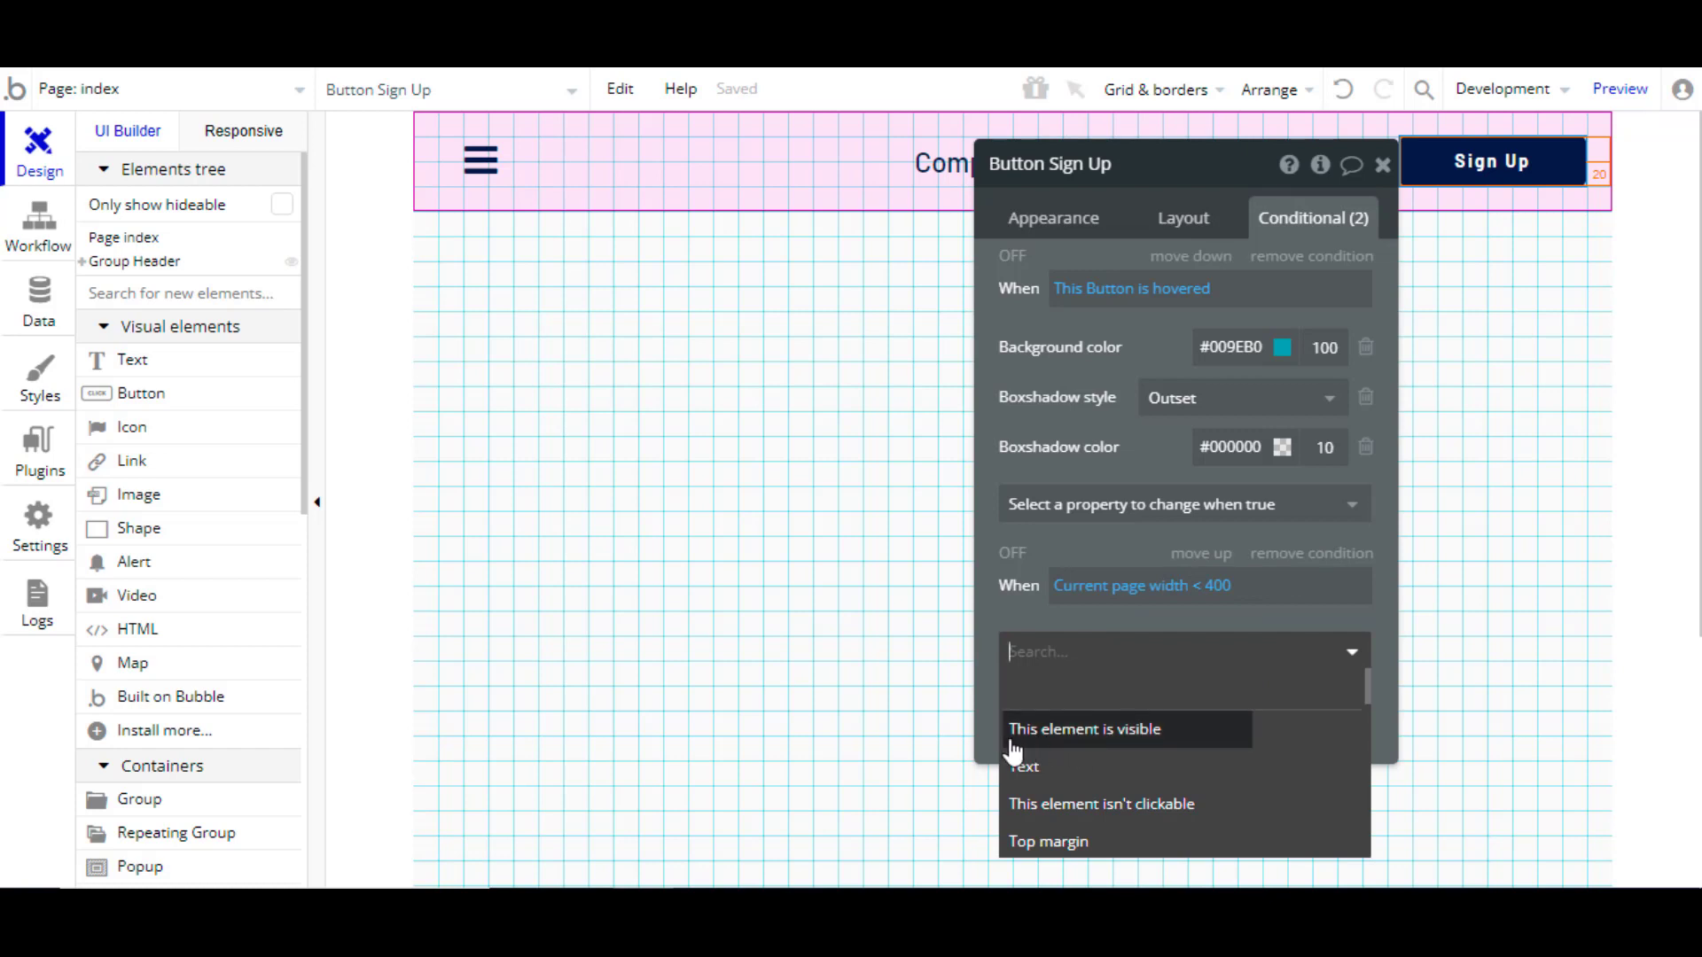
left_click(1129, 743)
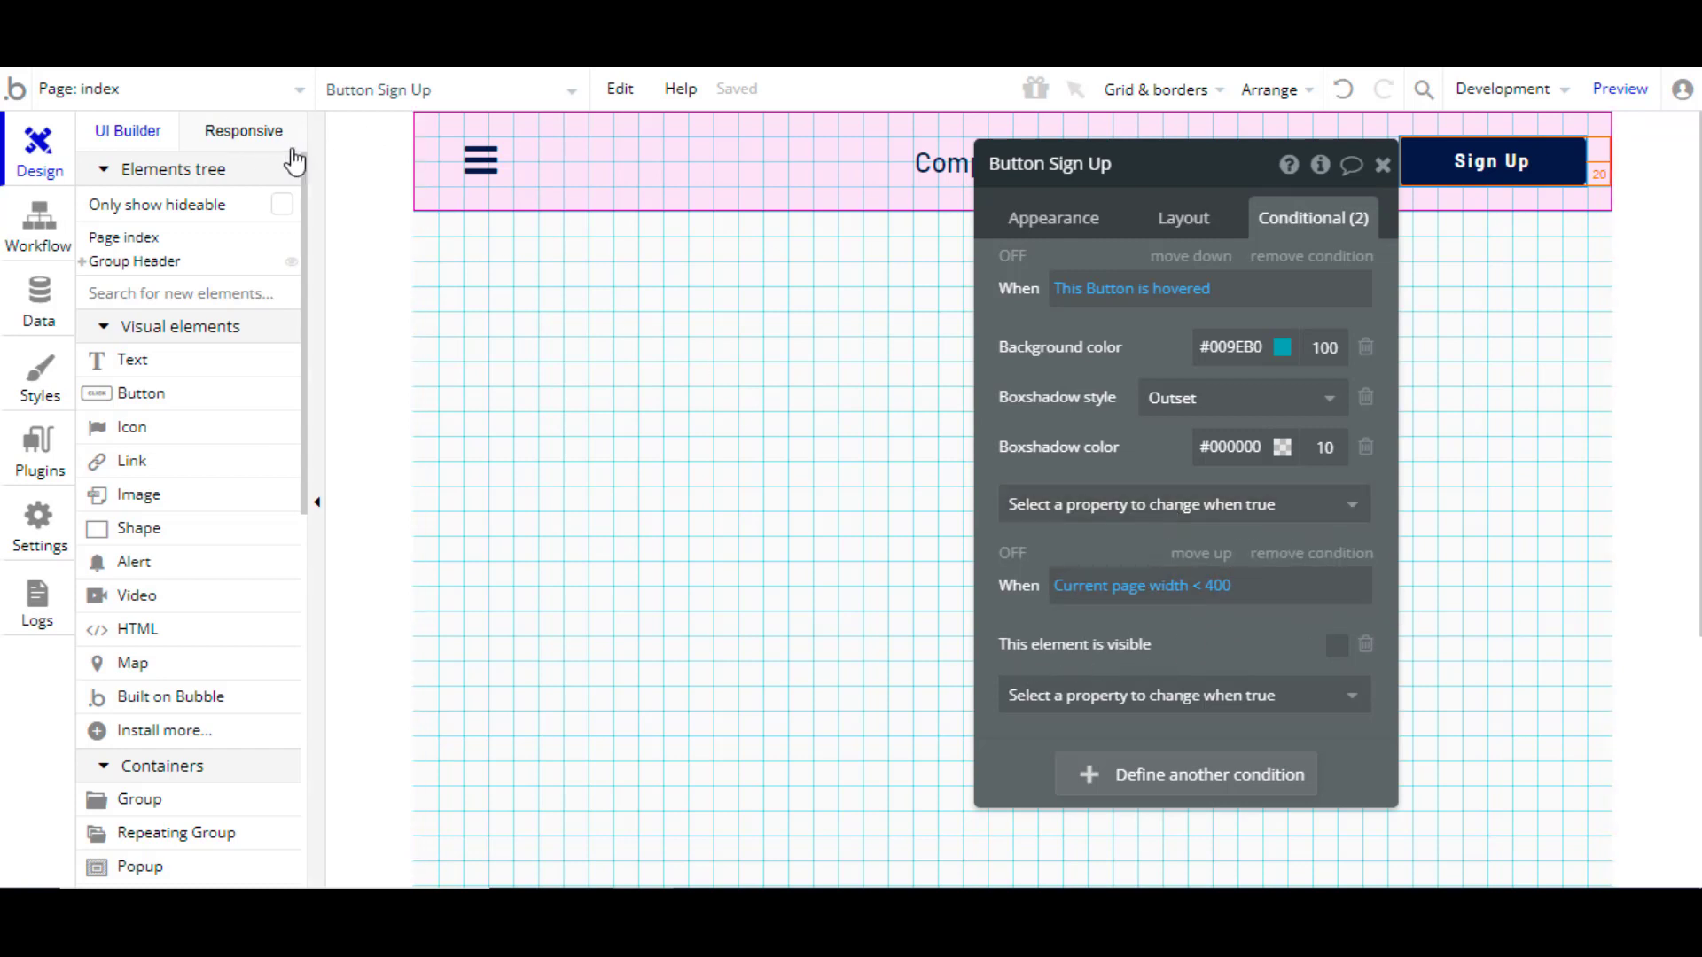
Step: Check the Sign Up button's visibility condition in the responsive view at page widths of 320, 768, 992 and 1200 px
left_click(243, 132)
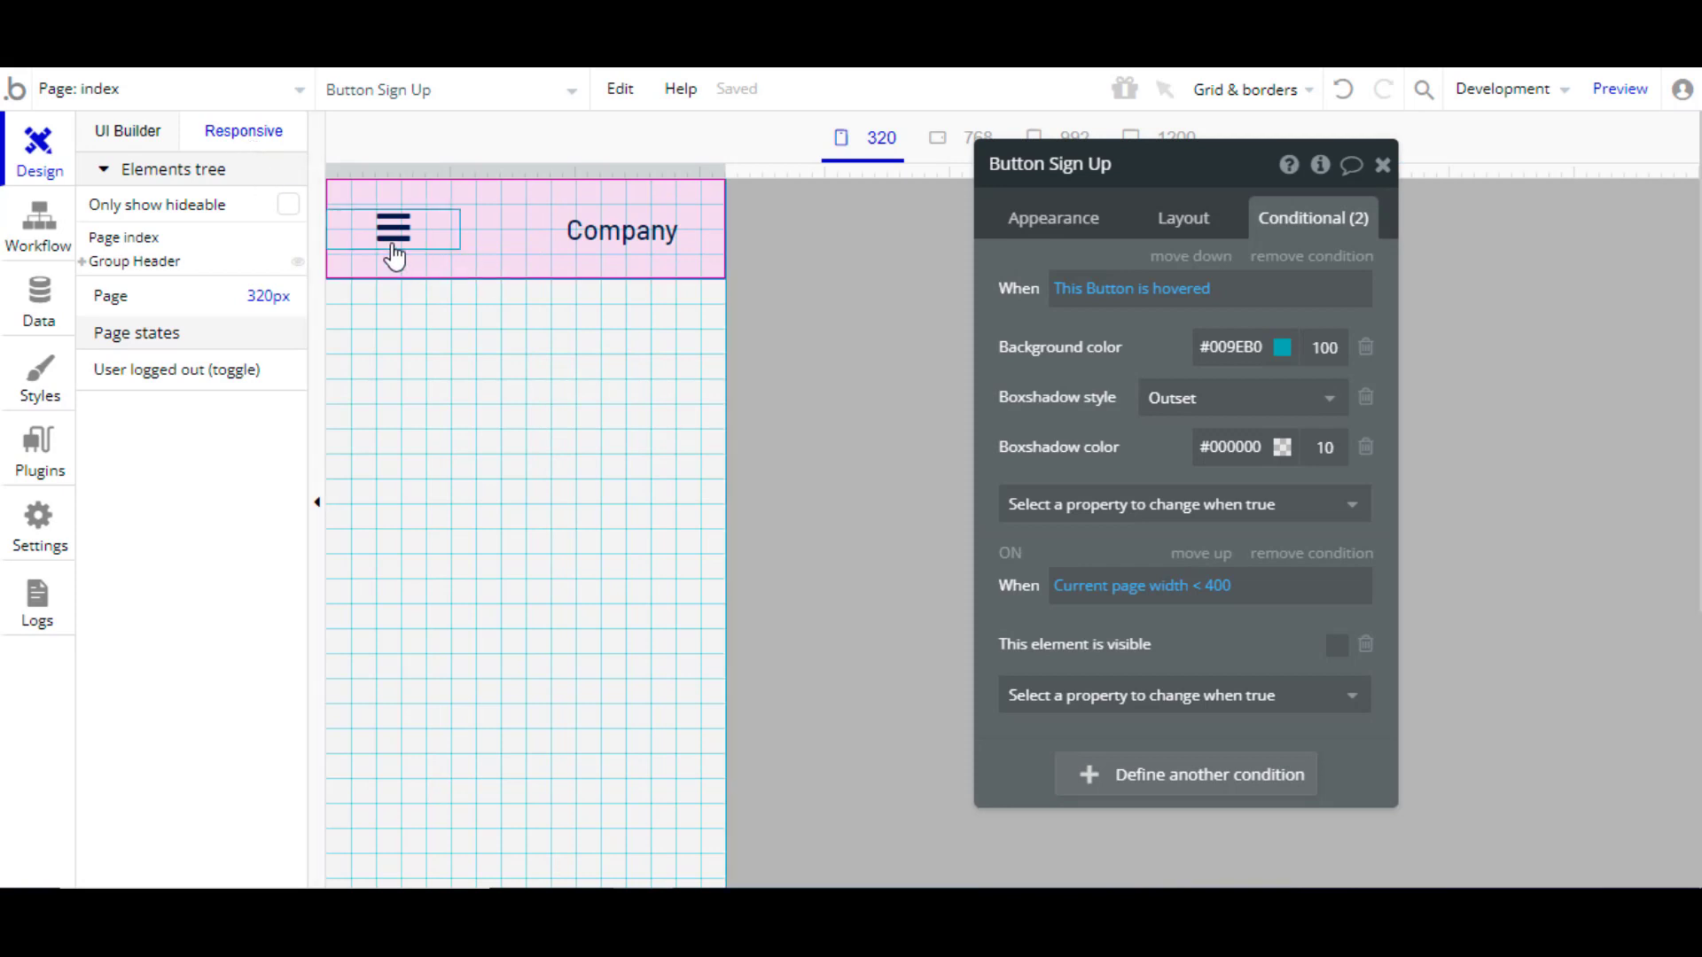
left_click(966, 146)
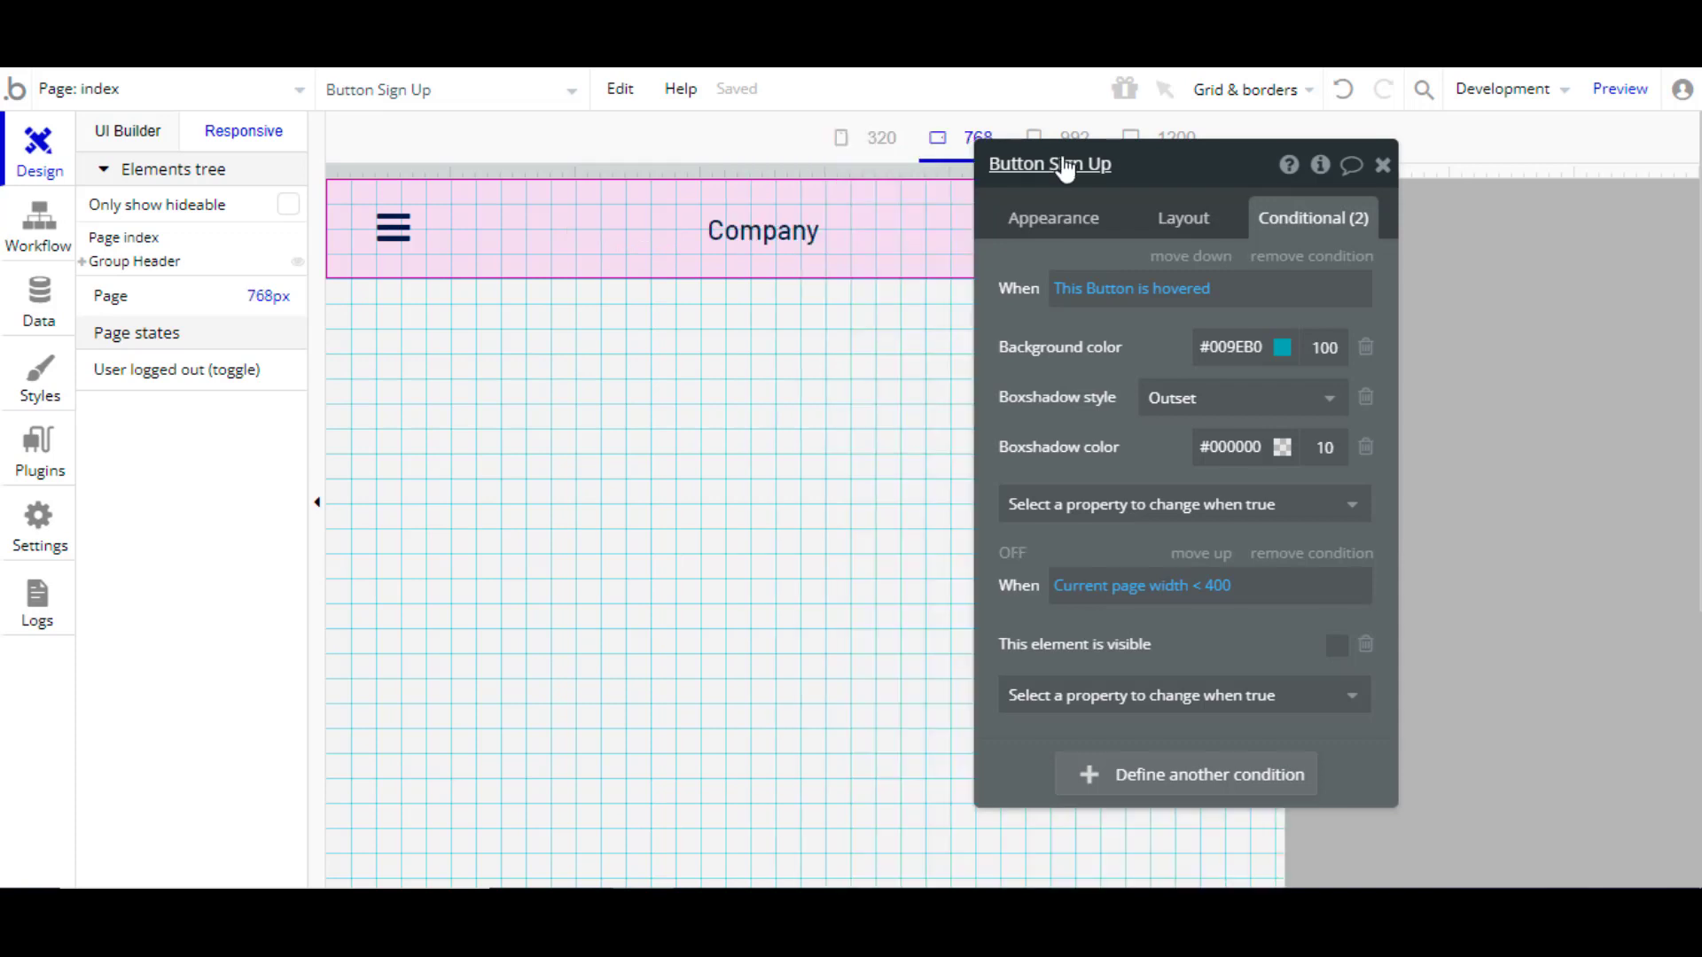
left_click_drag(1144, 163, 1186, 431)
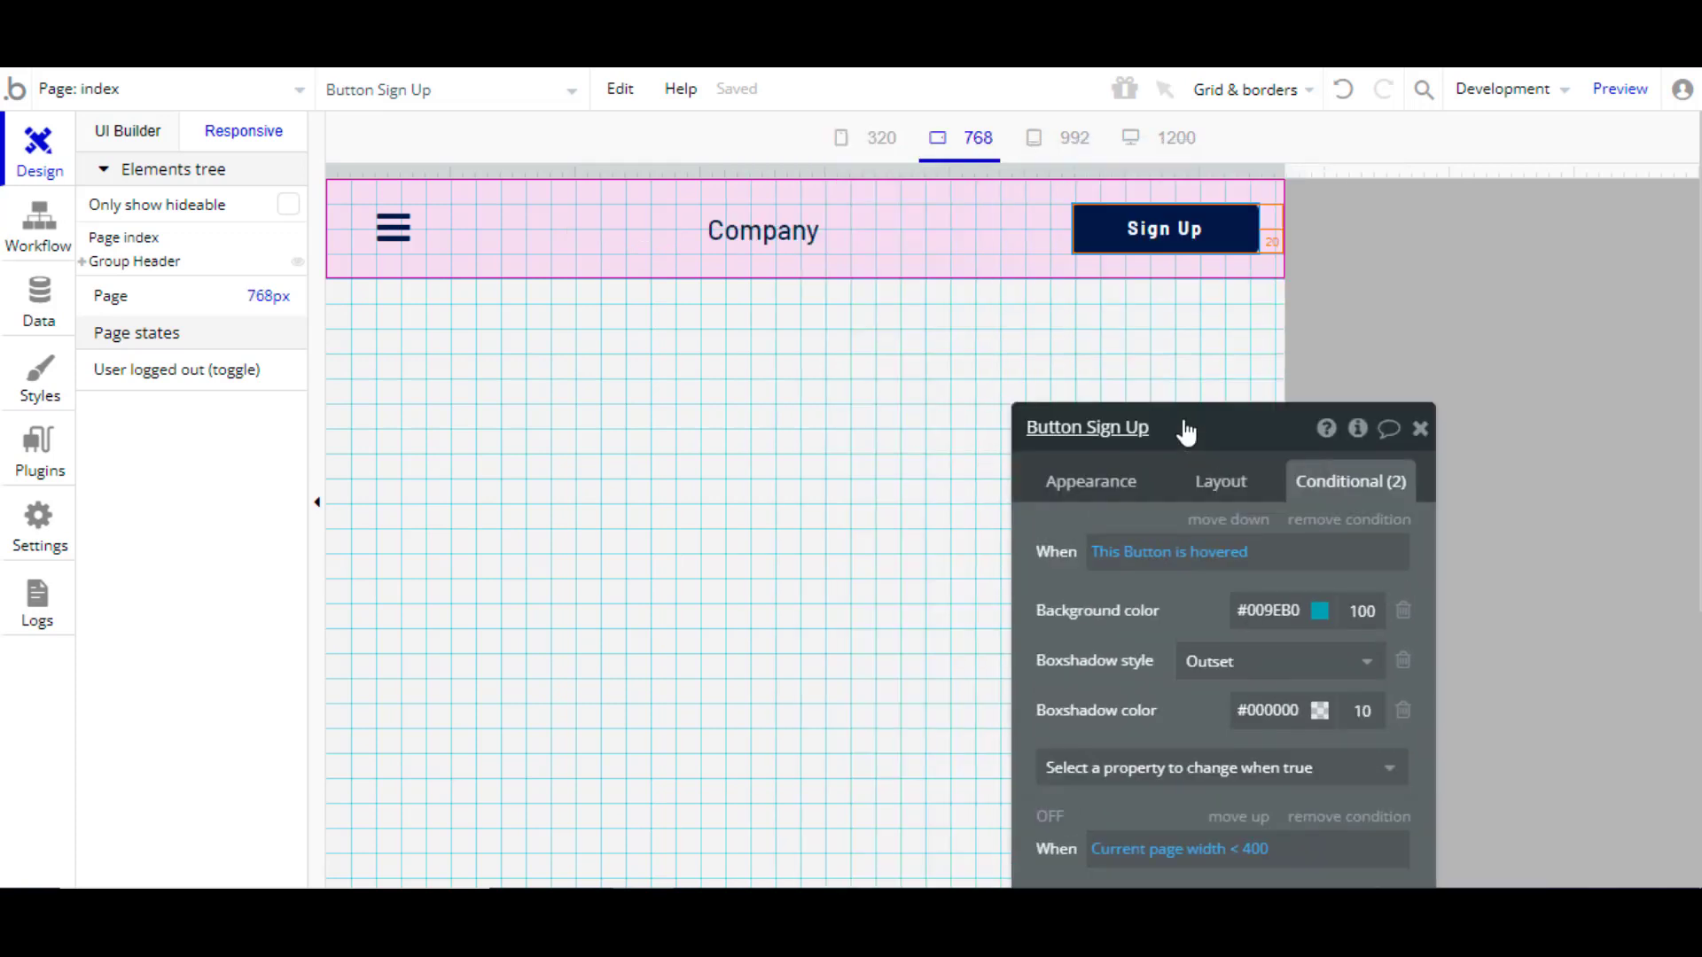
left_click(1073, 140)
left_click(1184, 142)
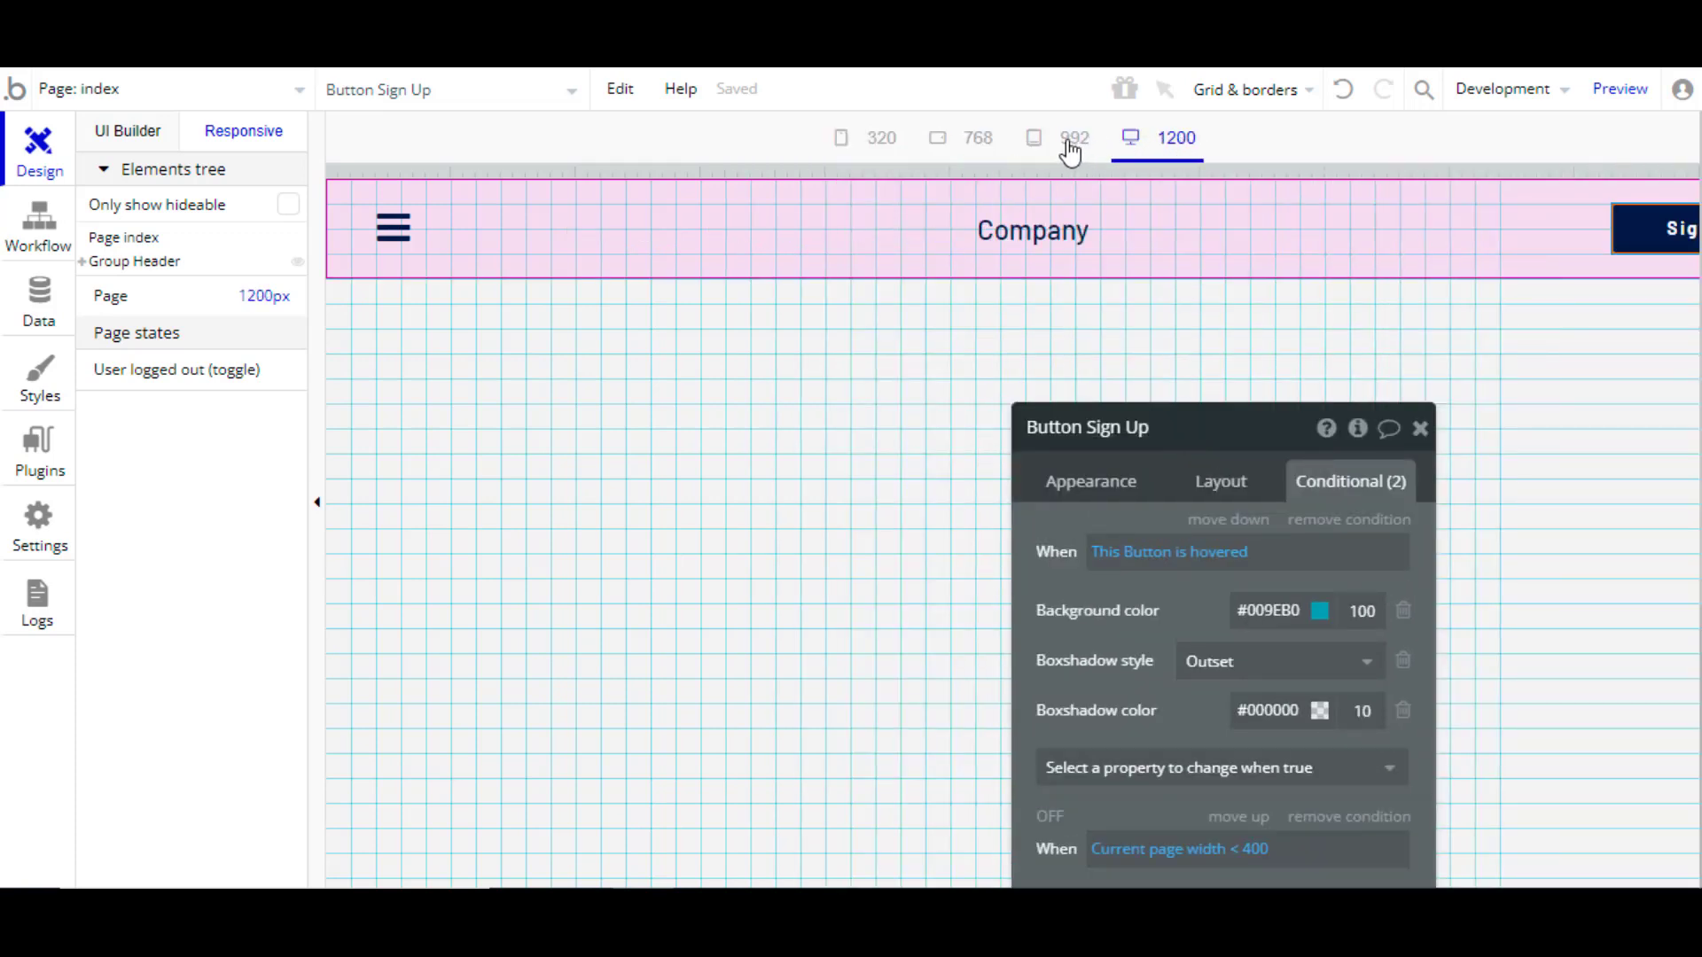
left_click(1071, 142)
left_click(969, 148)
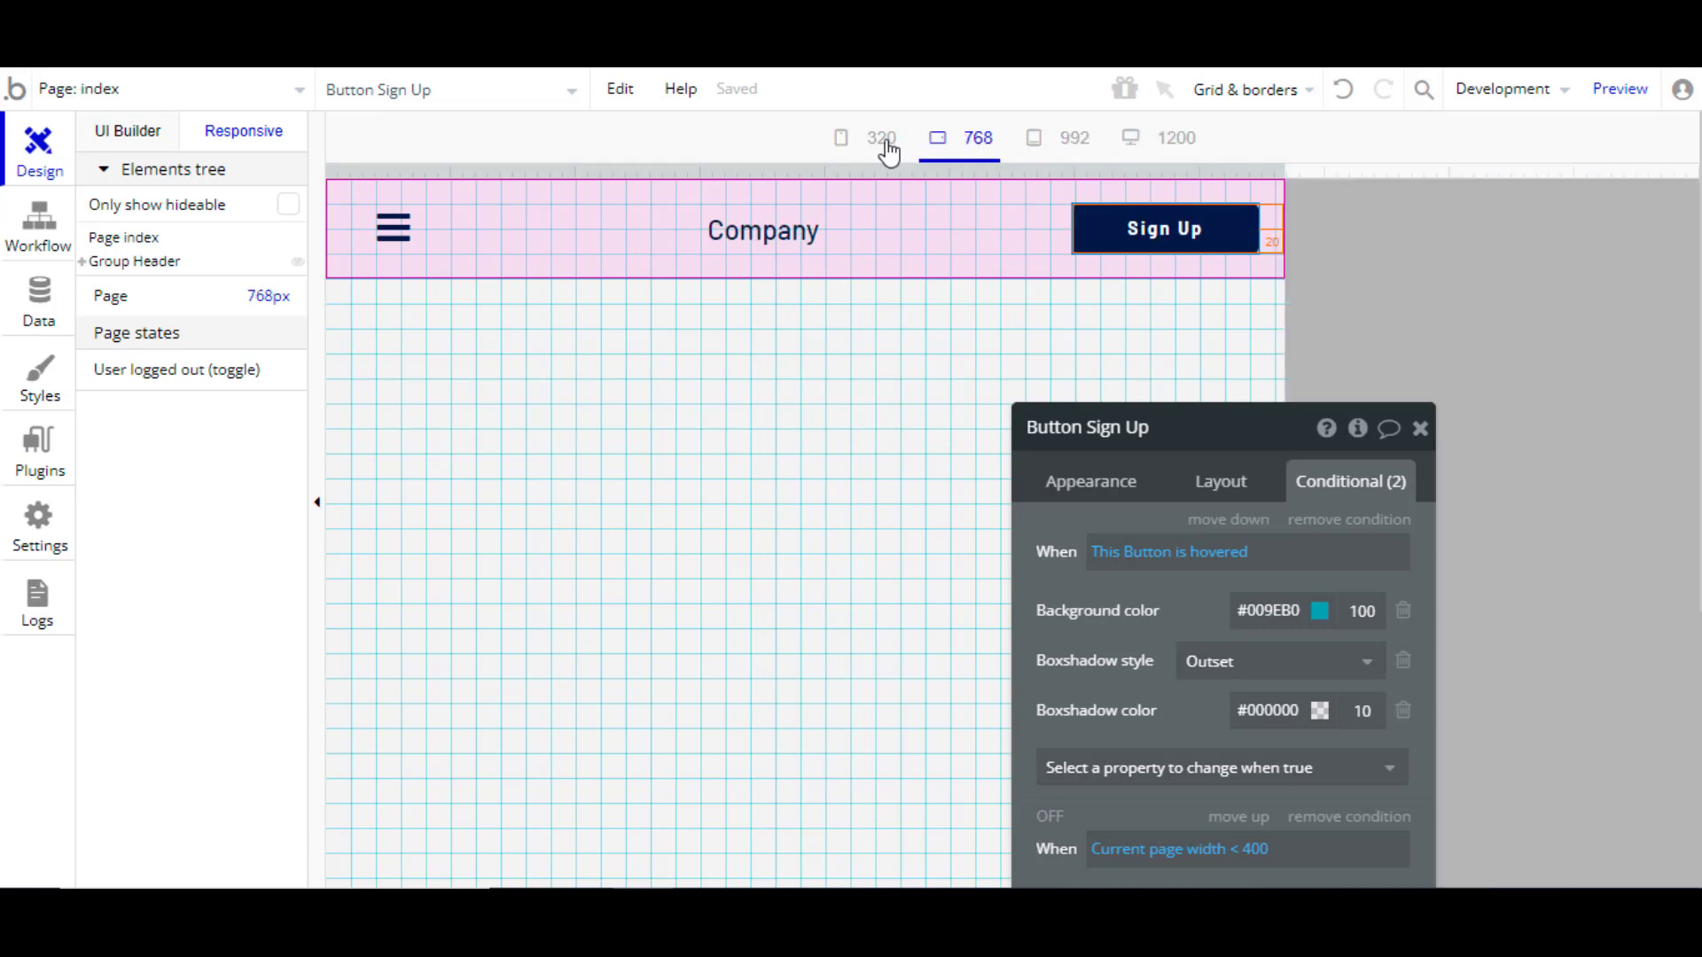
left_click(889, 152)
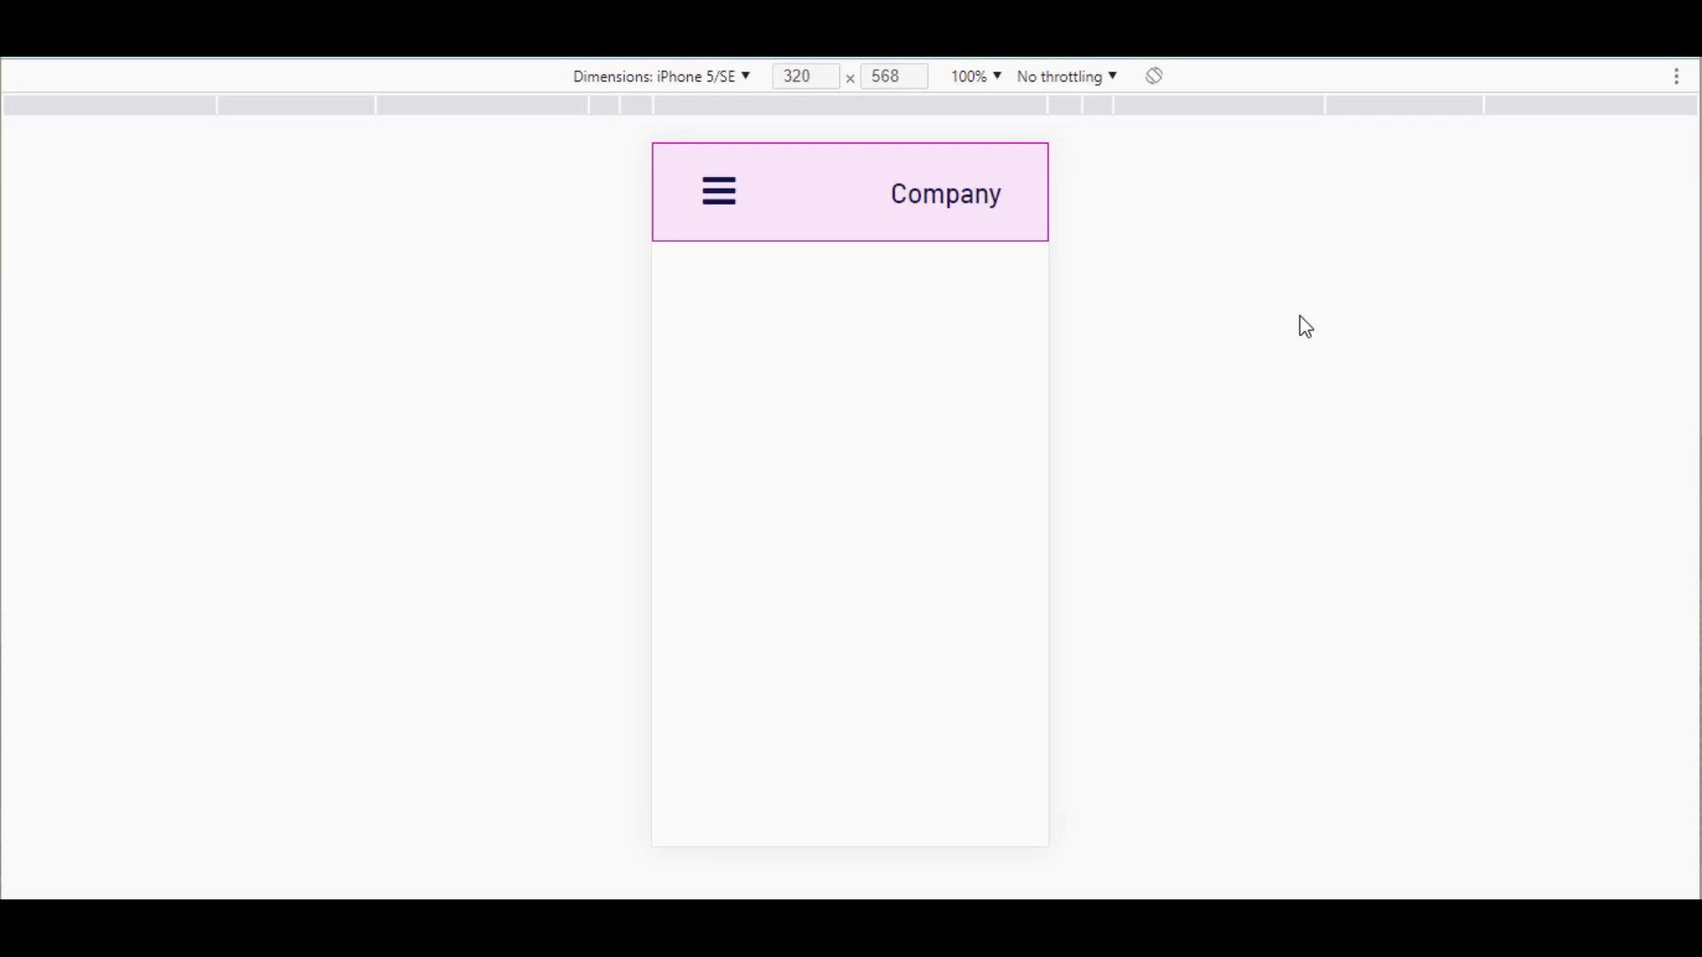
Step: Switch the running page's device preview to iPad dimensions and open the browser's main menu to locate its additional tools
left_click(746, 77)
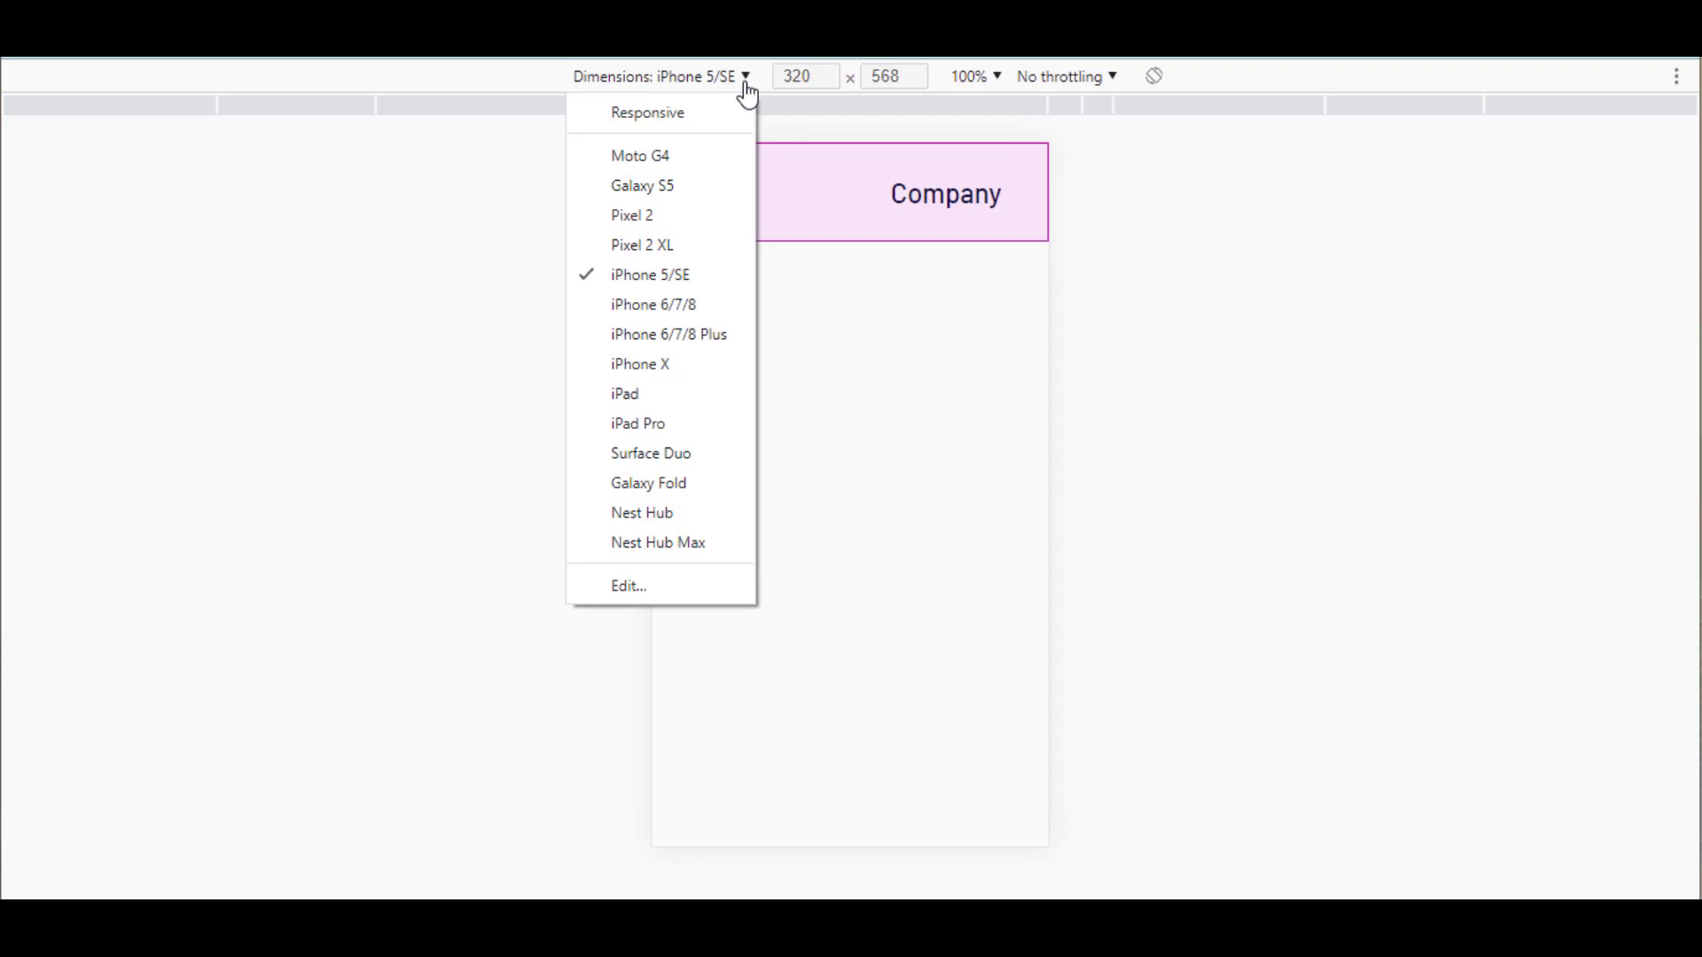
left_click(650, 397)
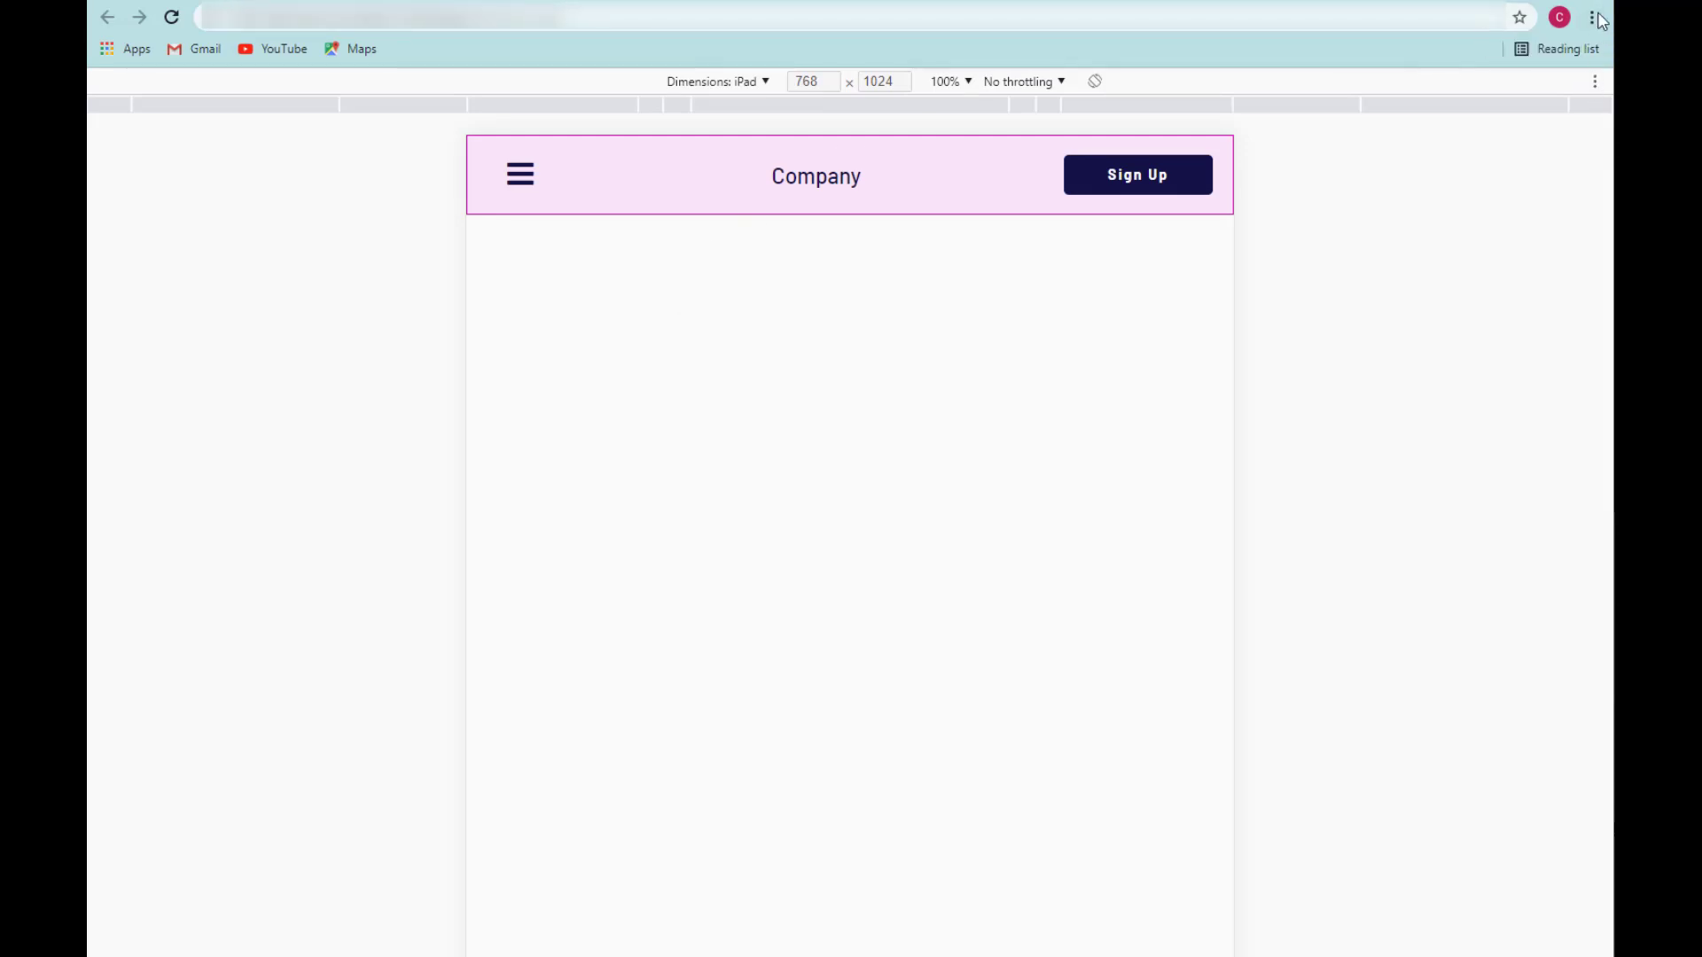
left_click(1593, 21)
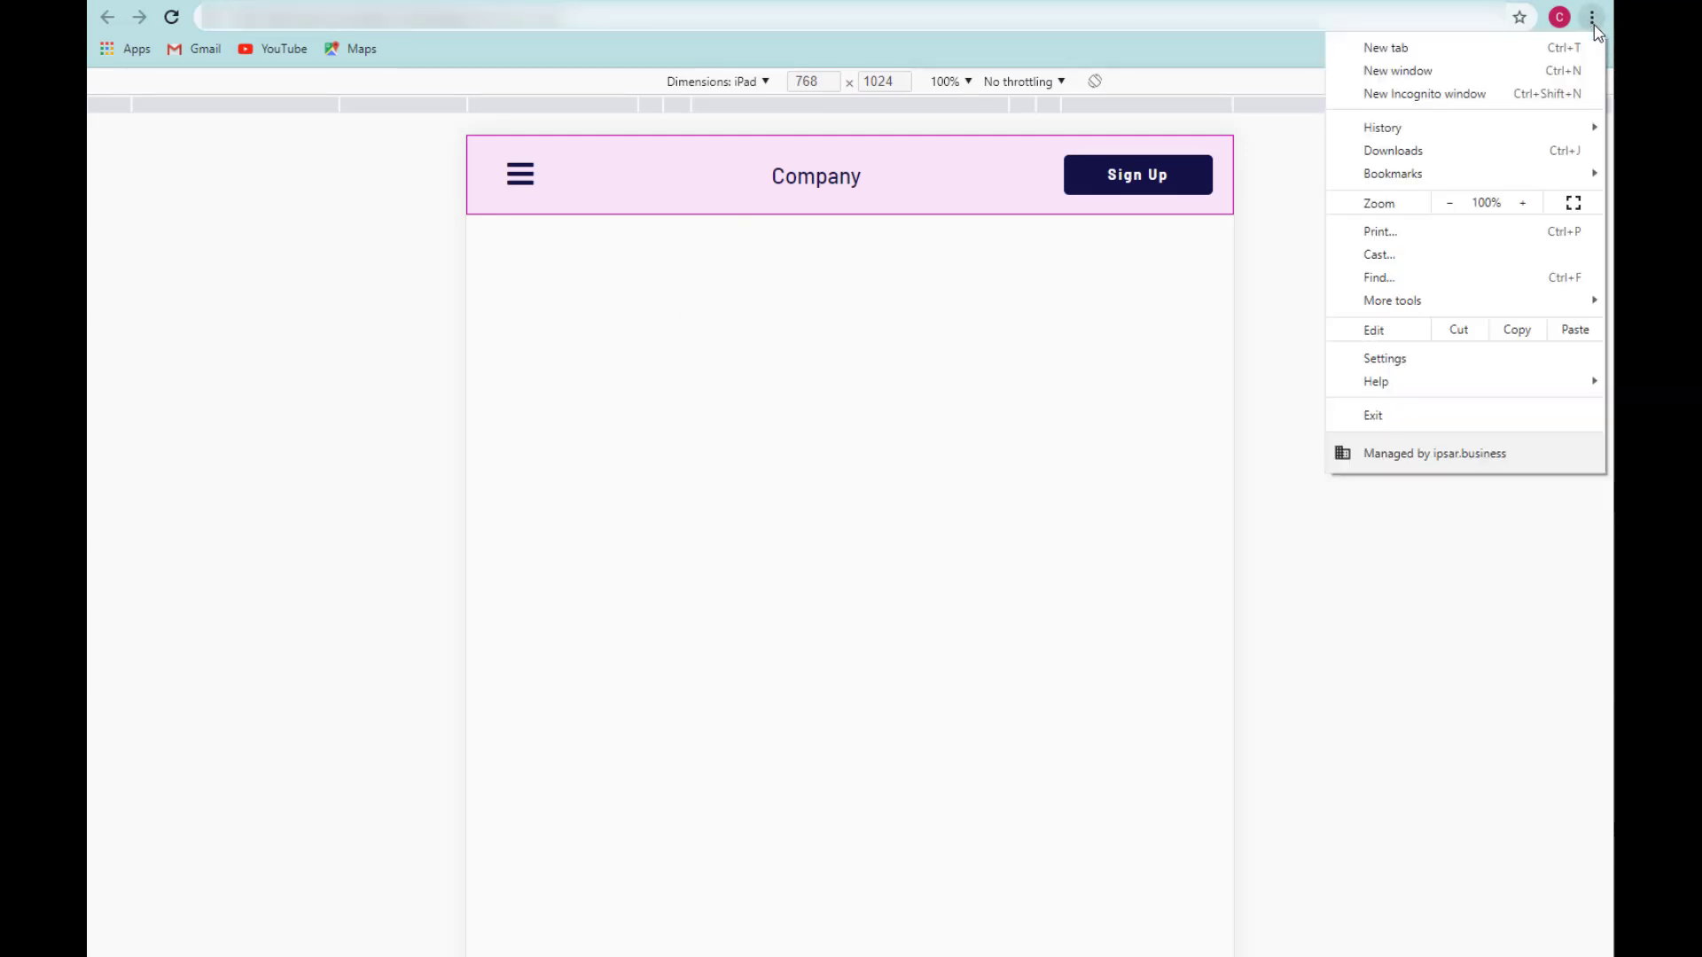
mouse_move(1451, 304)
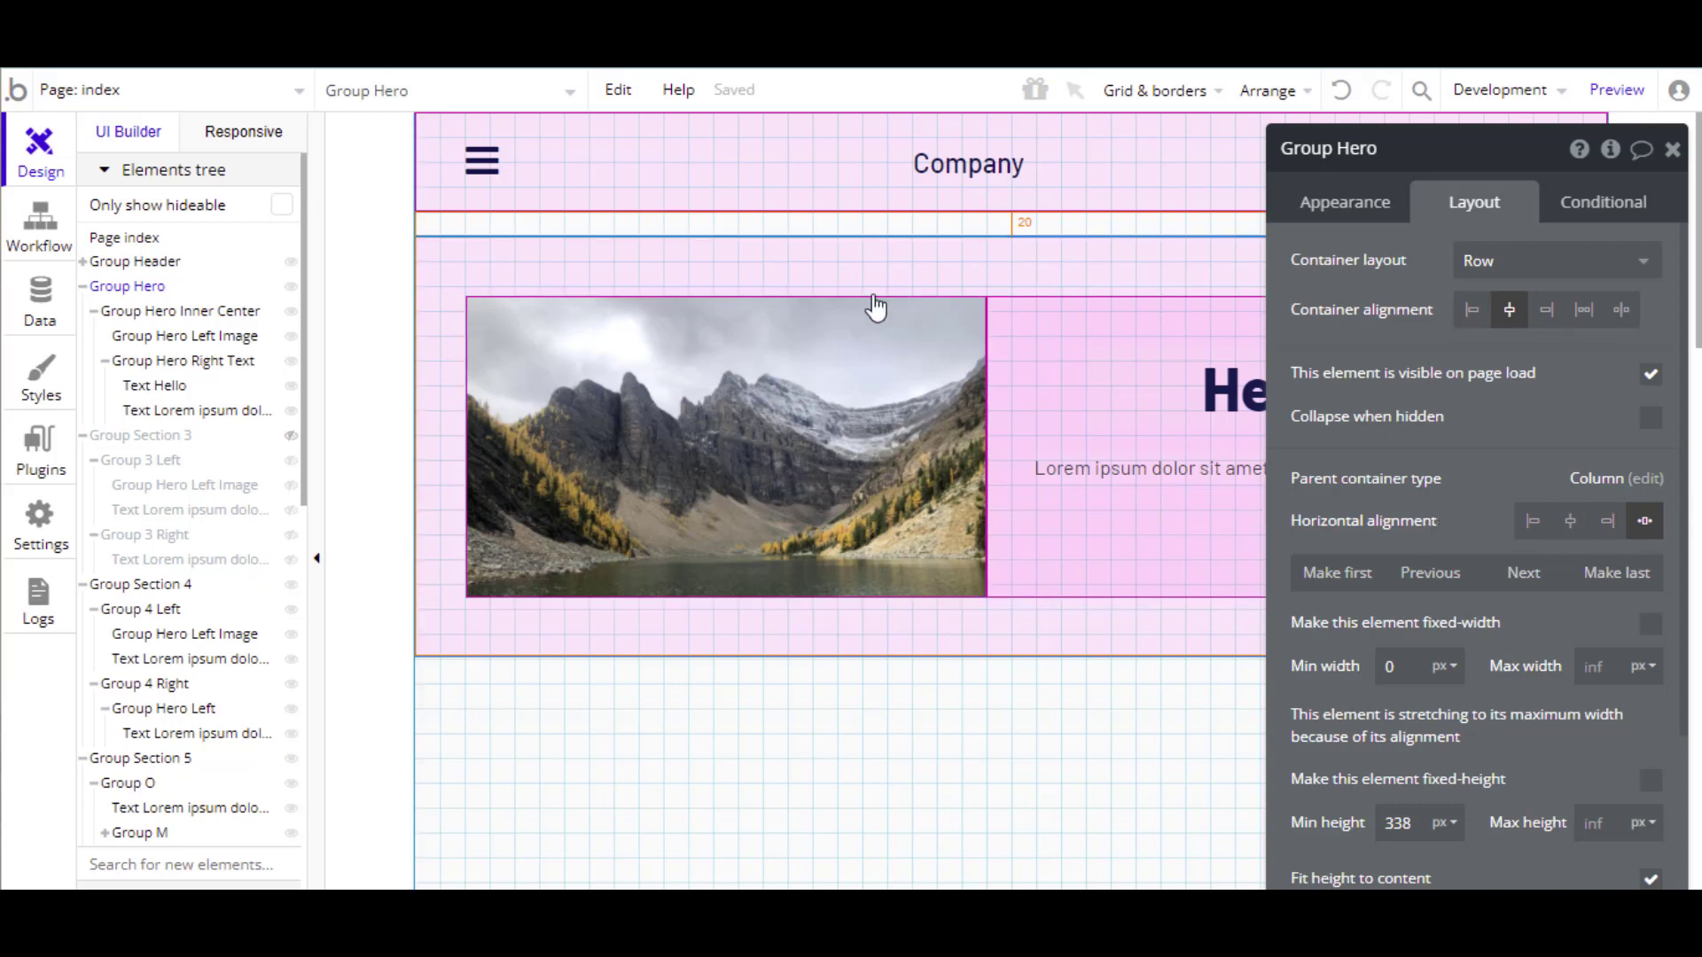
Step: Inspect the layout settings of the hero's inner center group, left image group, right text group and its two texts
left_click(192, 312)
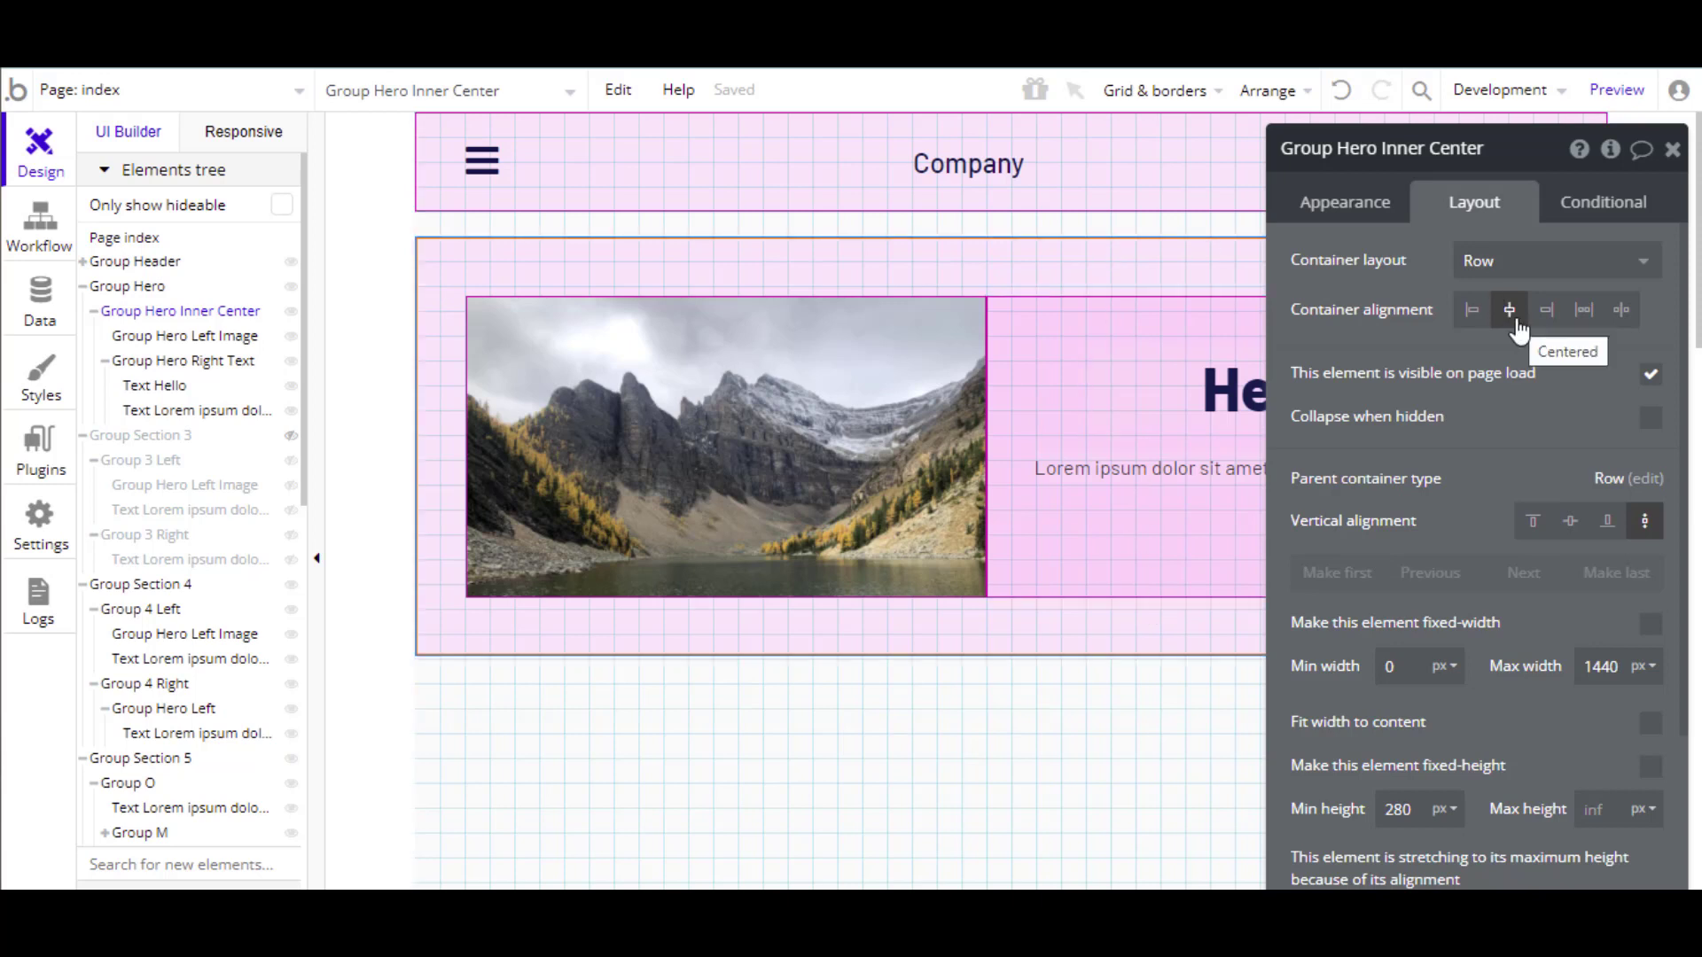
left_click(209, 337)
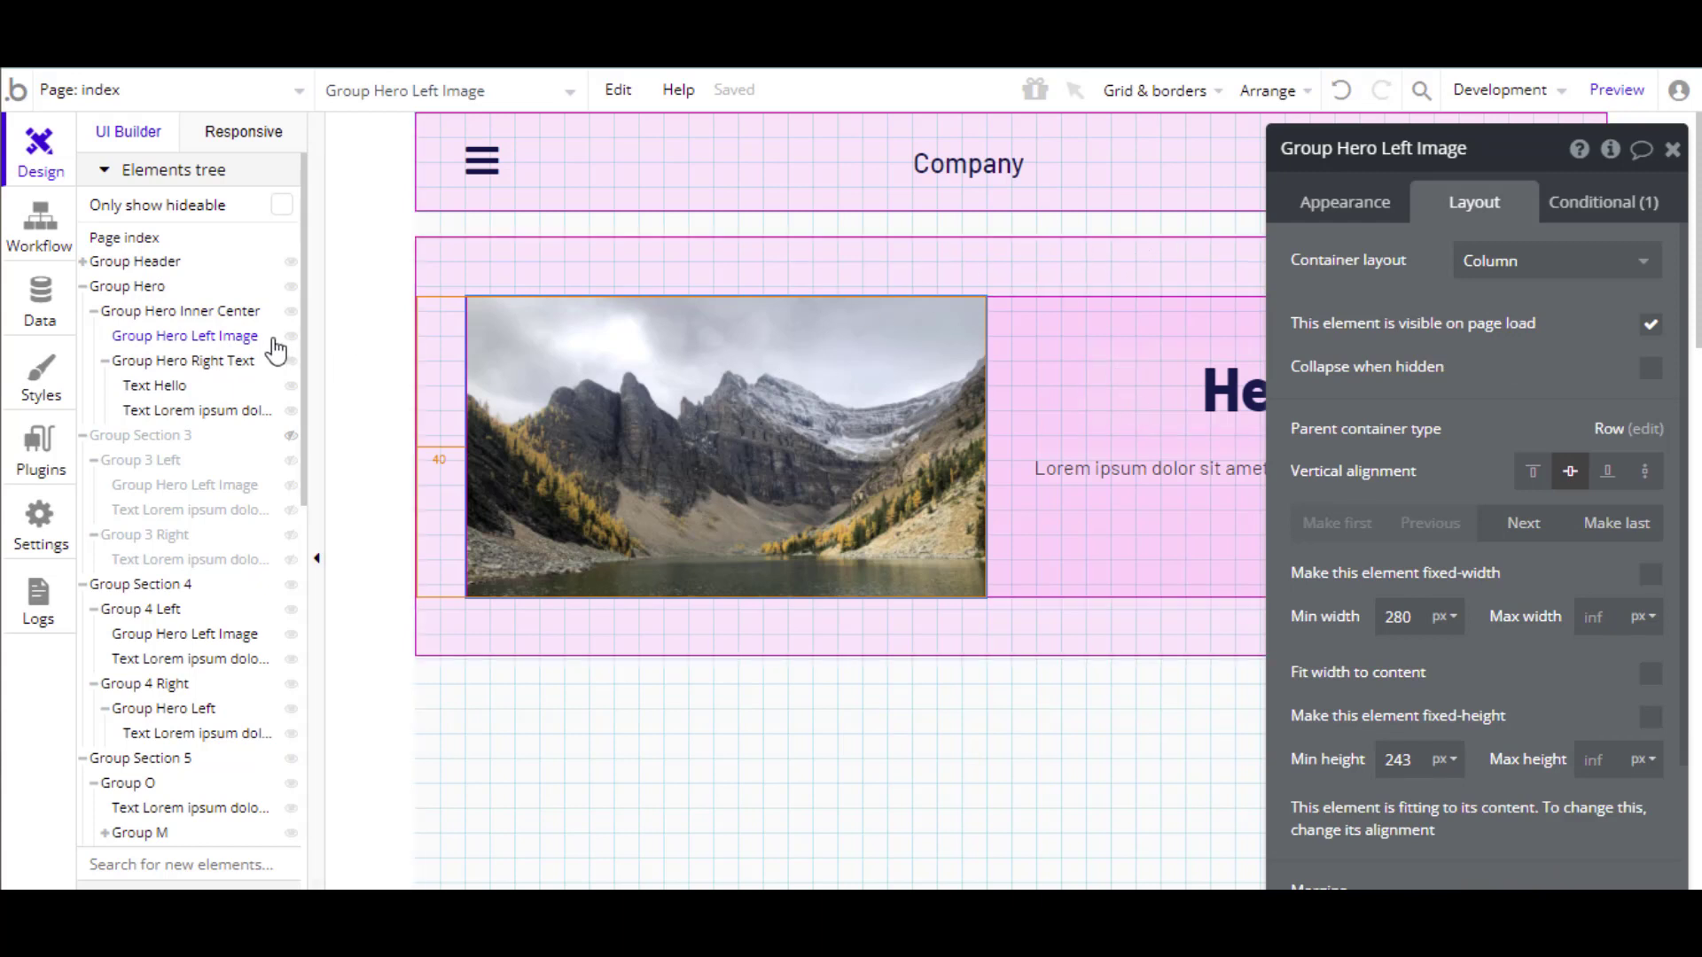
left_click_drag(257, 338, 1064, 475)
left_click(1058, 388)
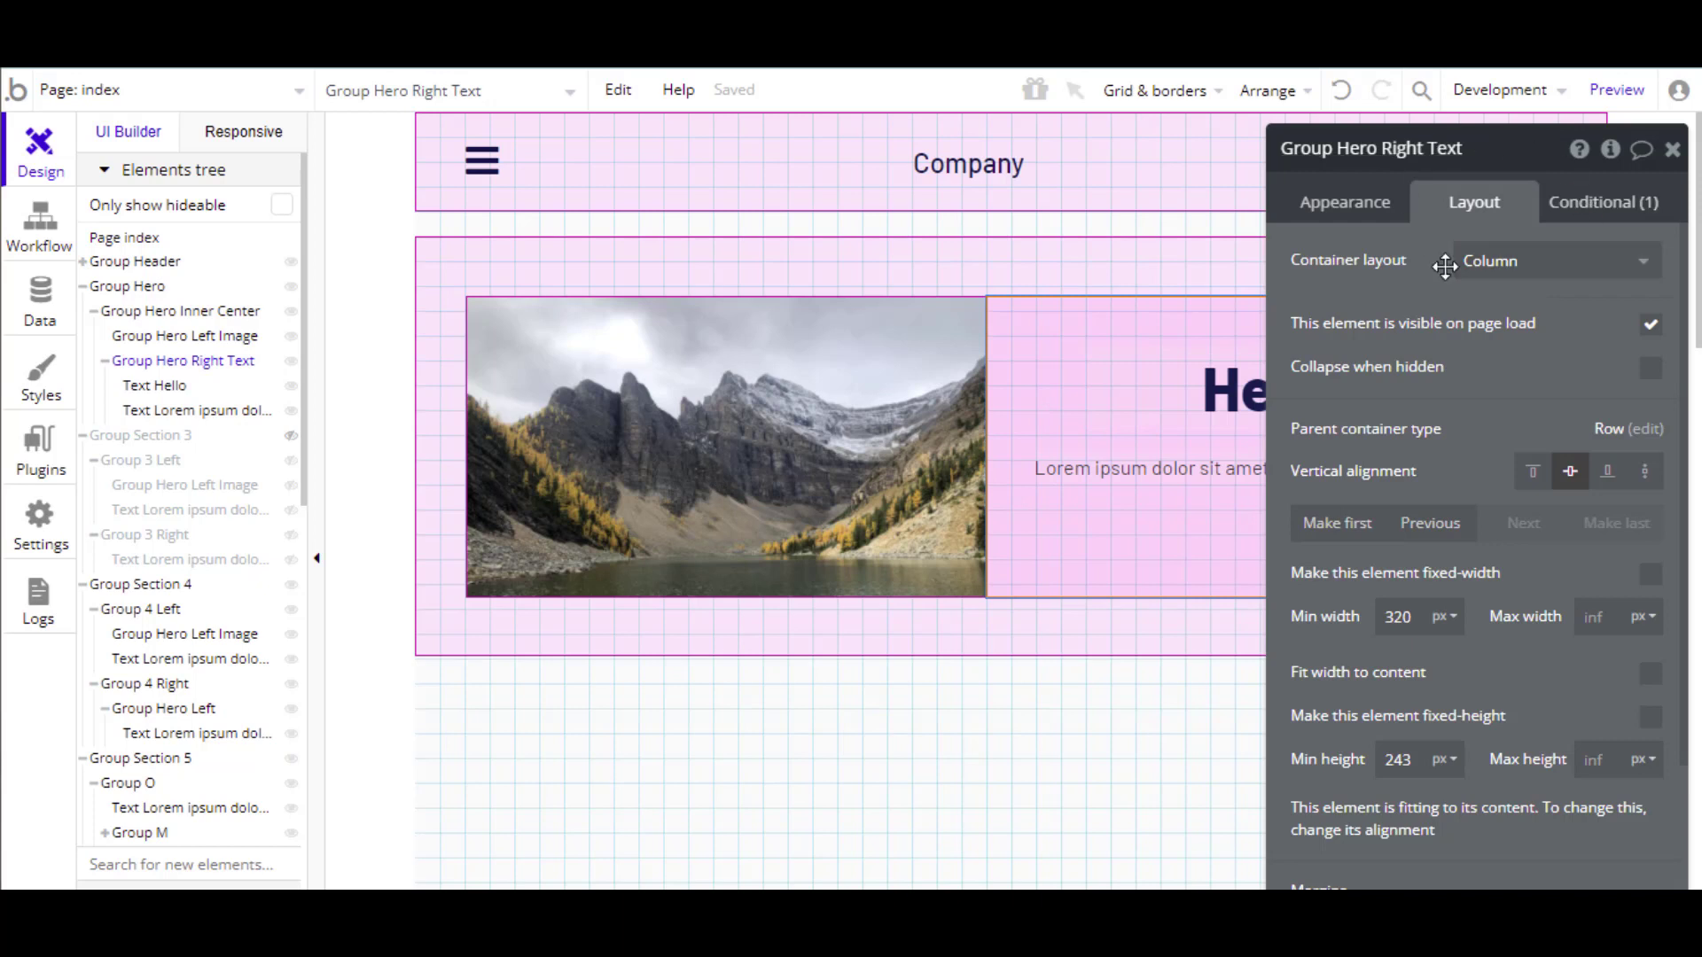
left_click(1105, 401)
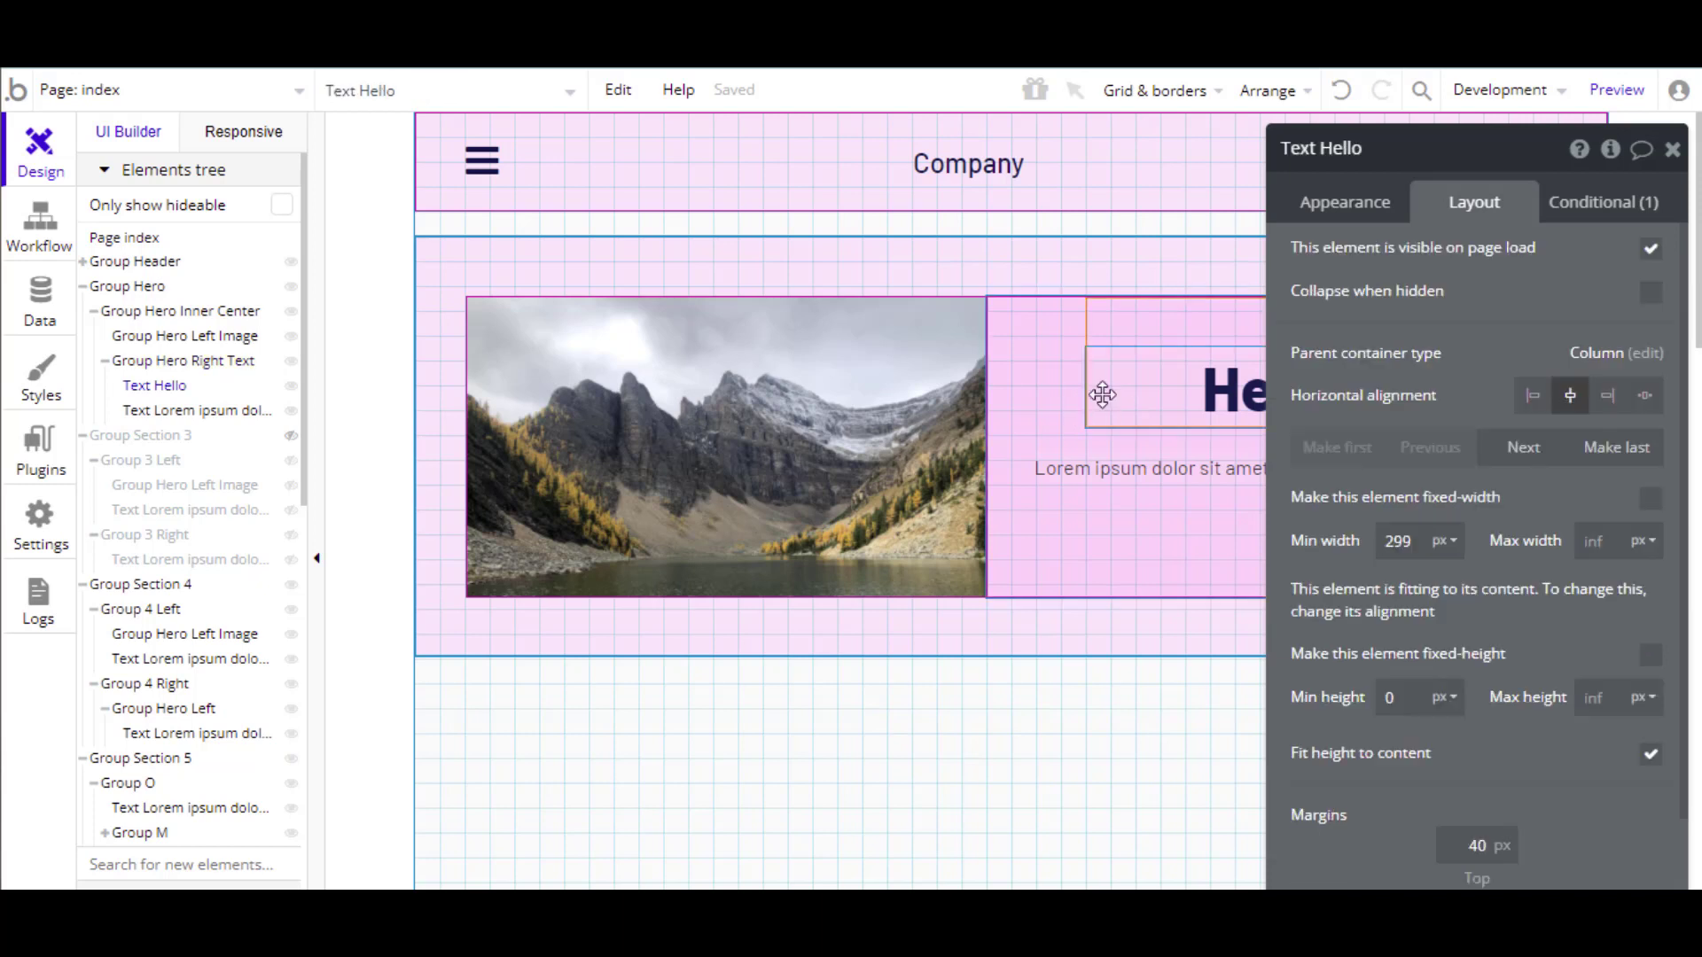
left_click(1090, 466)
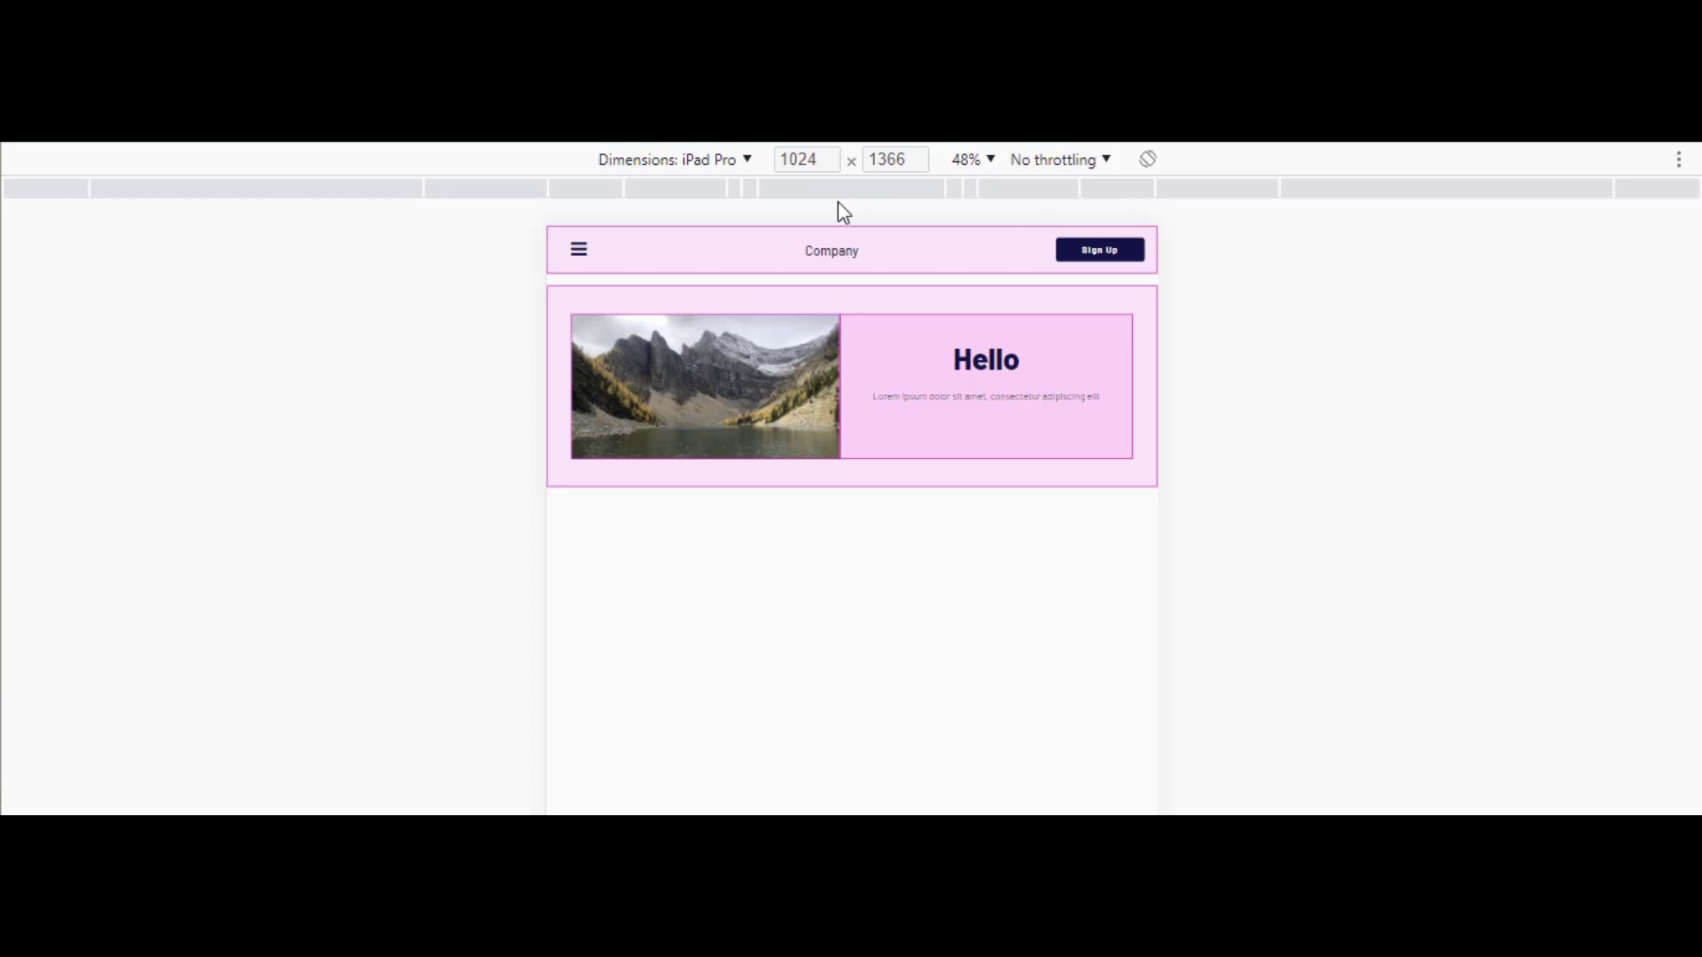
Step: Preview the running page at iPhone 5/SE dimensions and view the hero section below the header
left_click(748, 162)
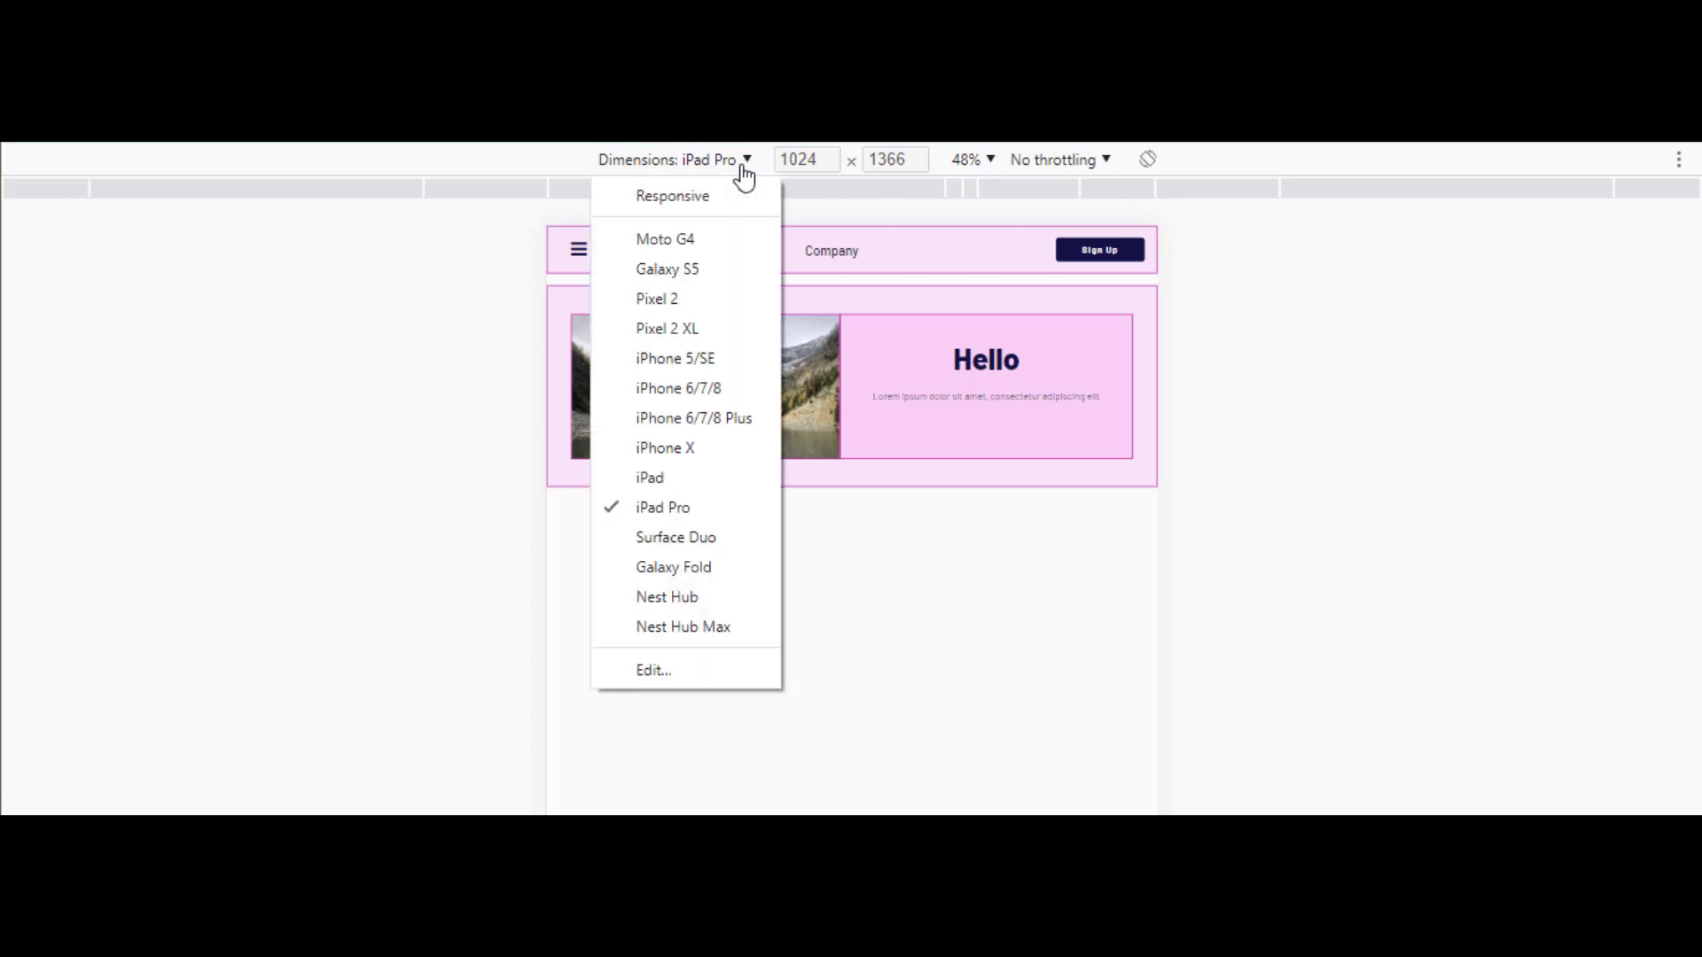
left_click(706, 368)
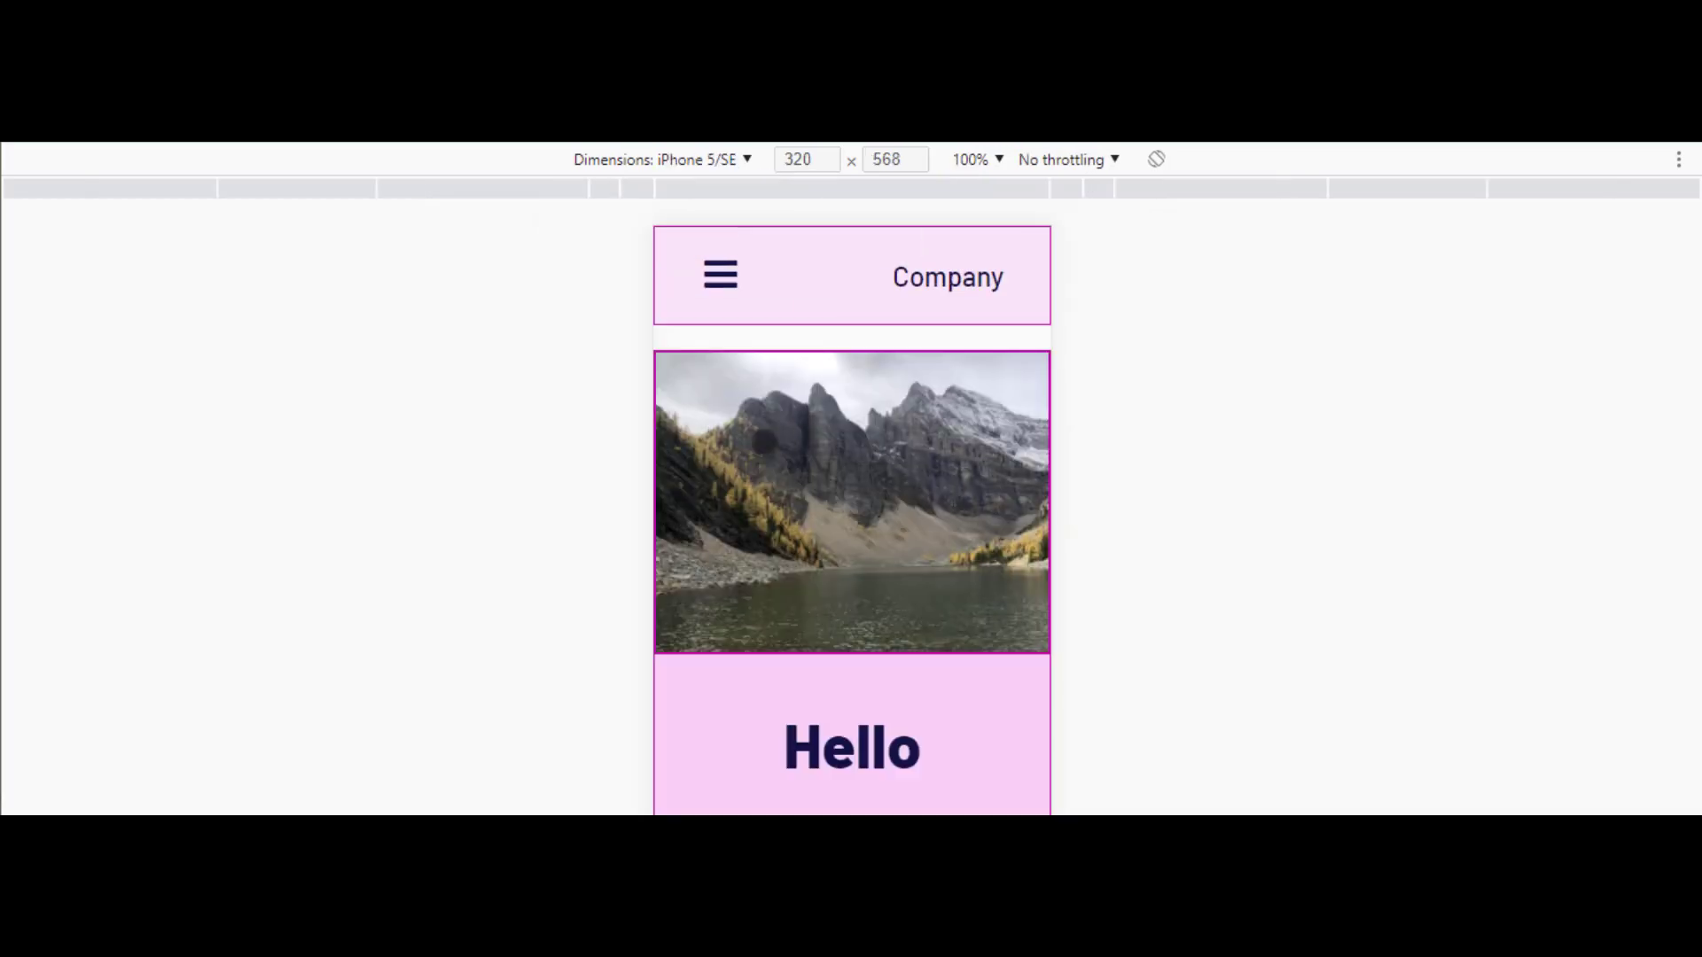
scroll(920, 682, "down", 1)
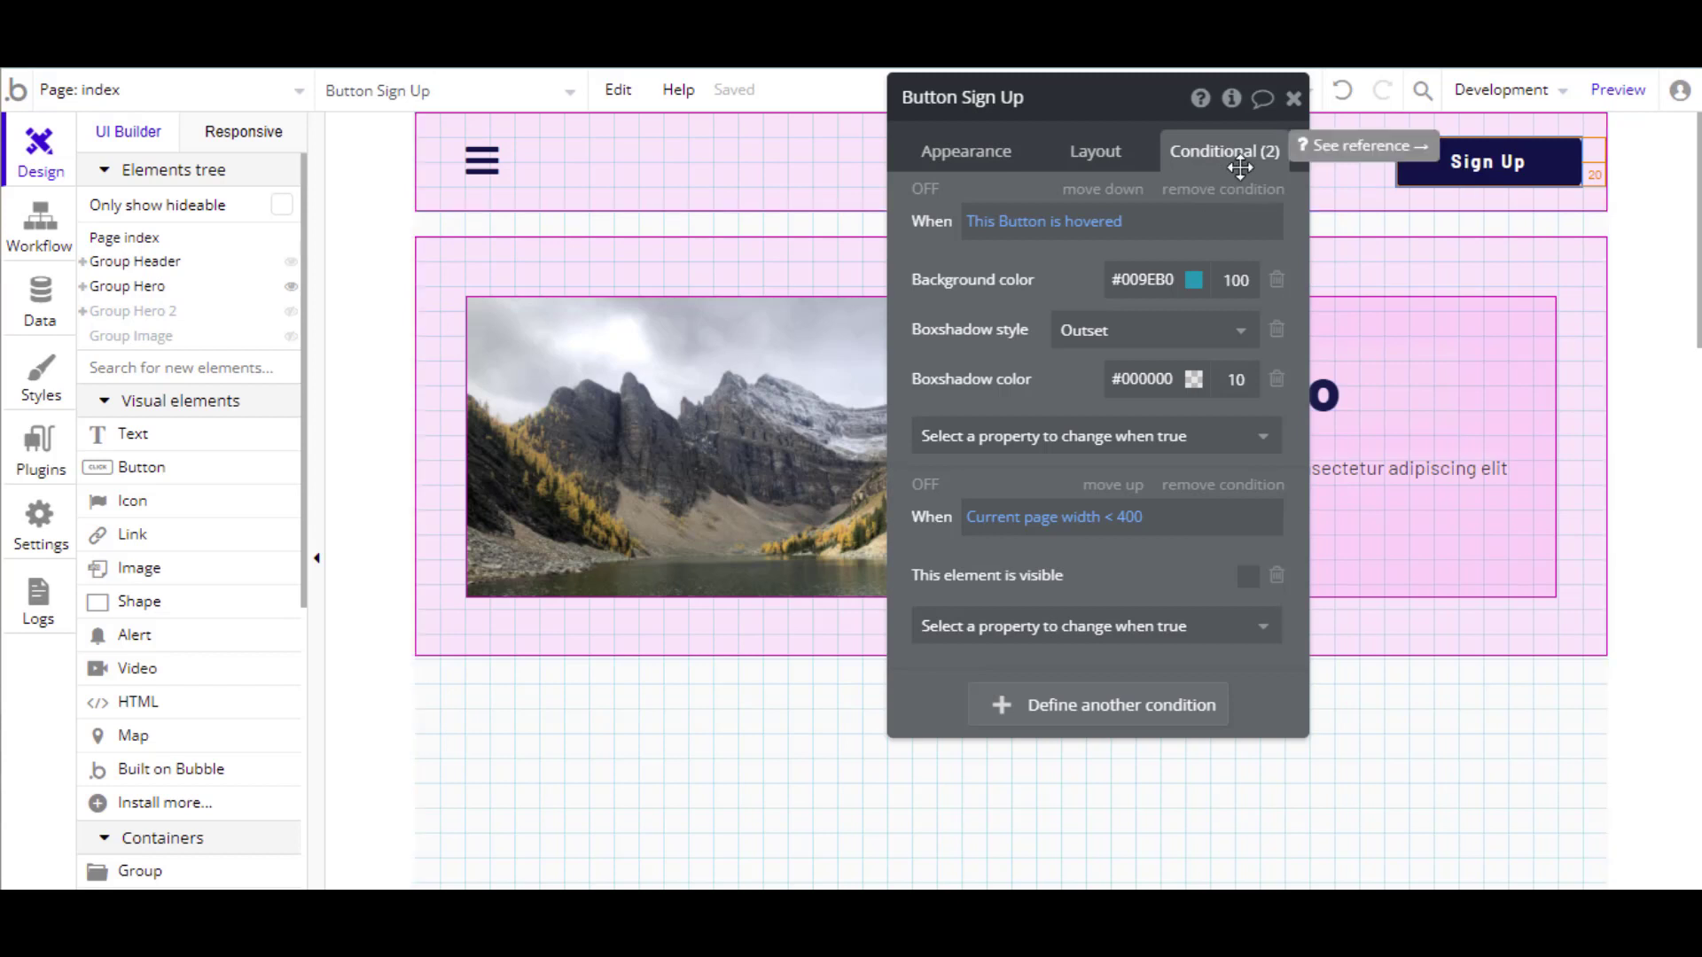
Step: Add IMG_7148.jpg as background image to the Group Hero Left Image condition for Current page width < 680, and preview the page at 667 px
left_click(670, 338)
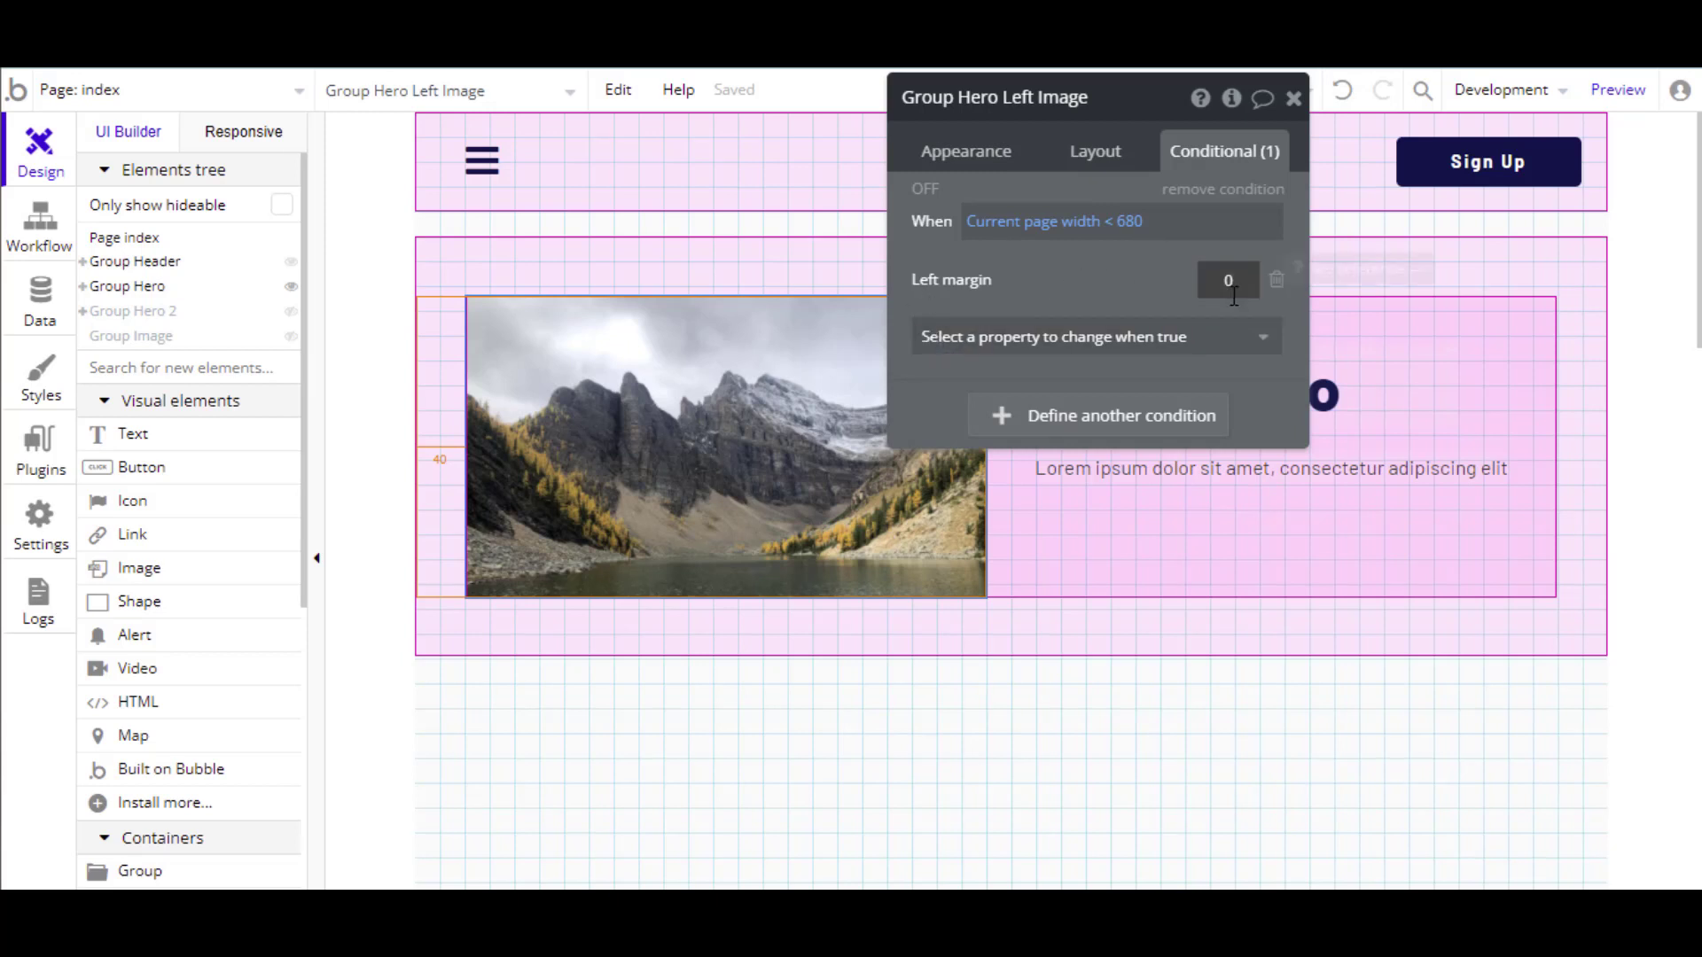
left_click(1209, 342)
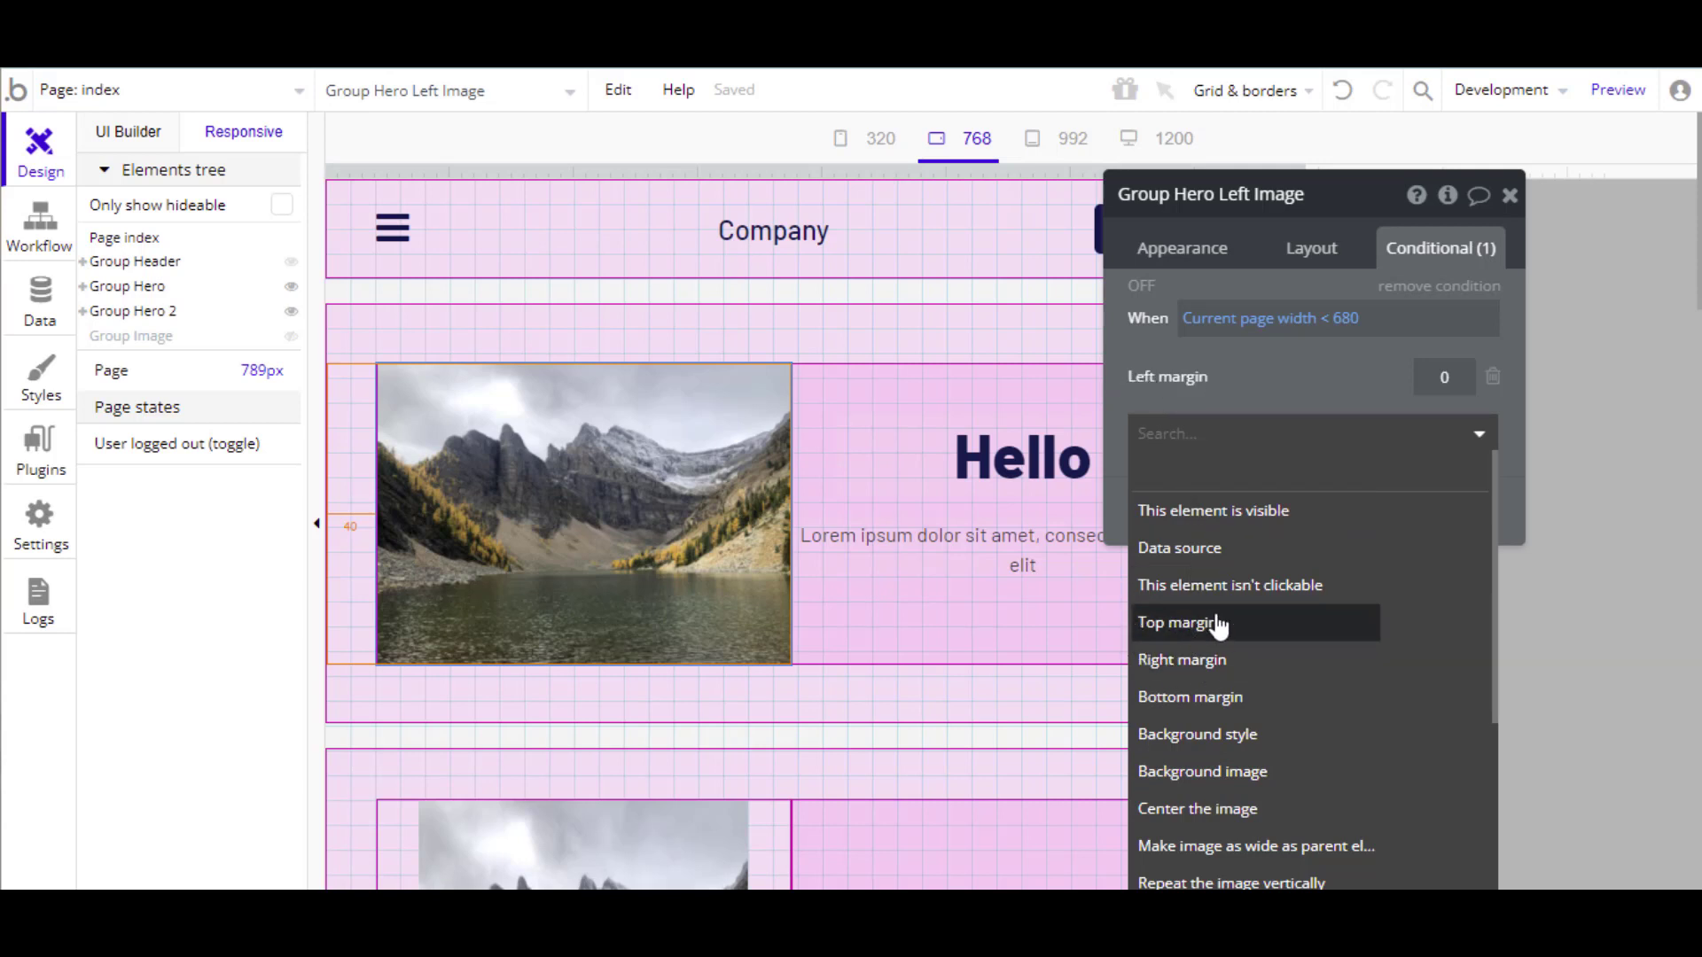
left_click(1177, 773)
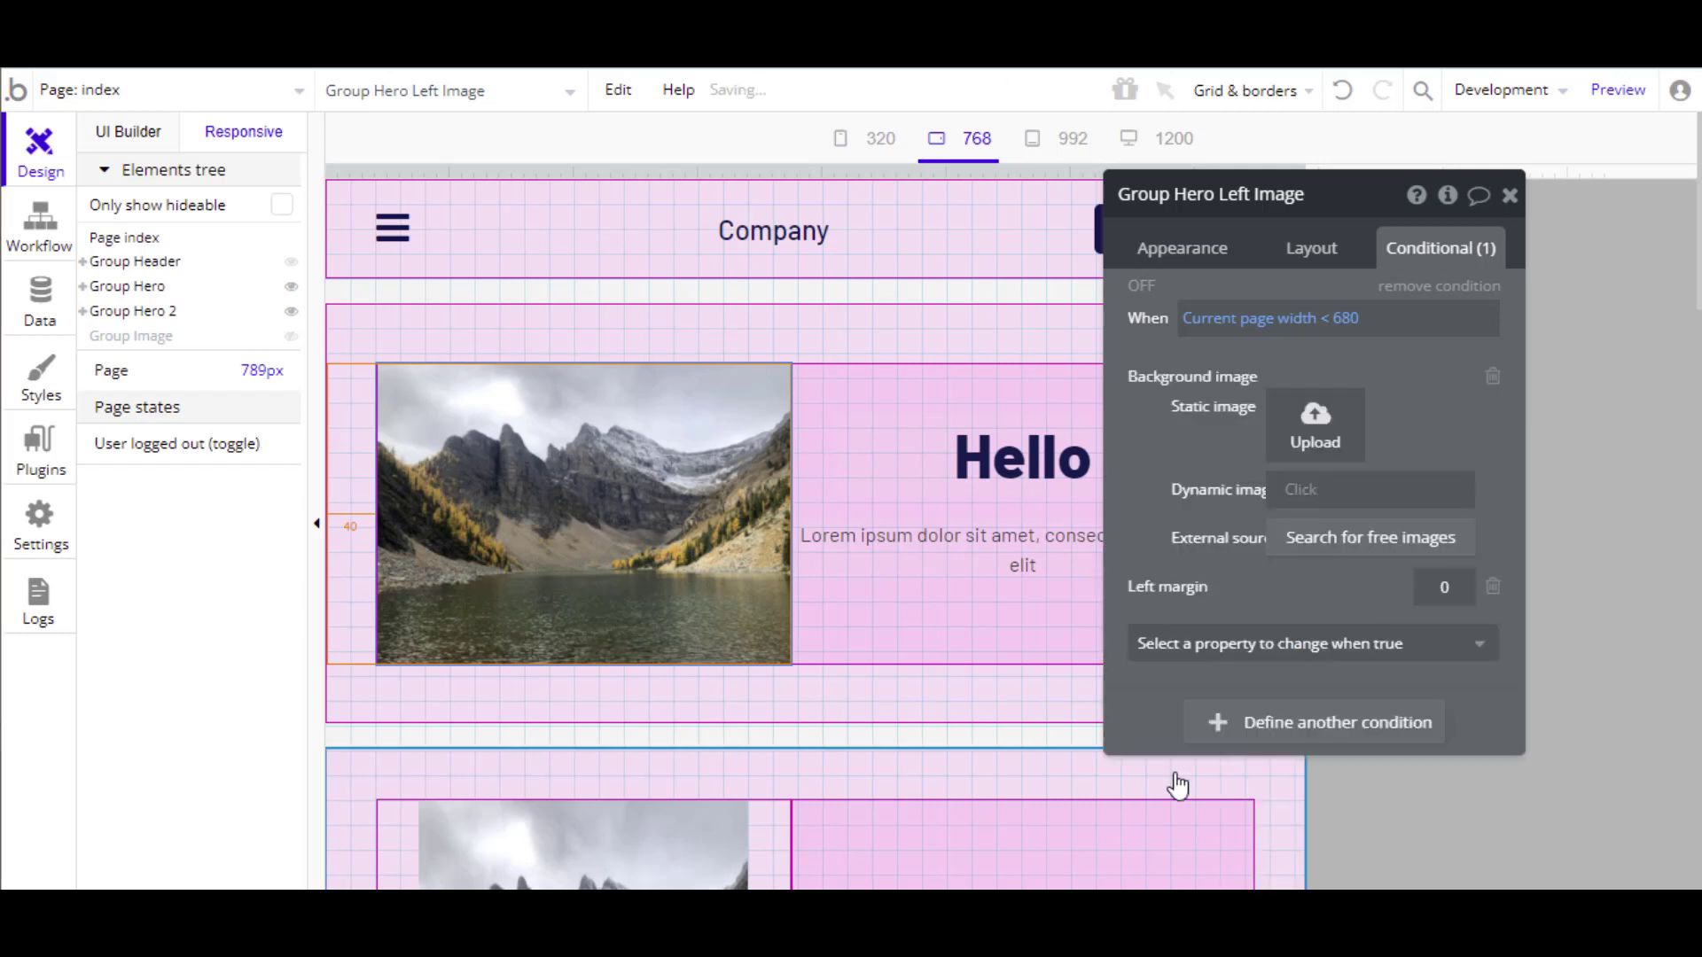
left_click(1311, 435)
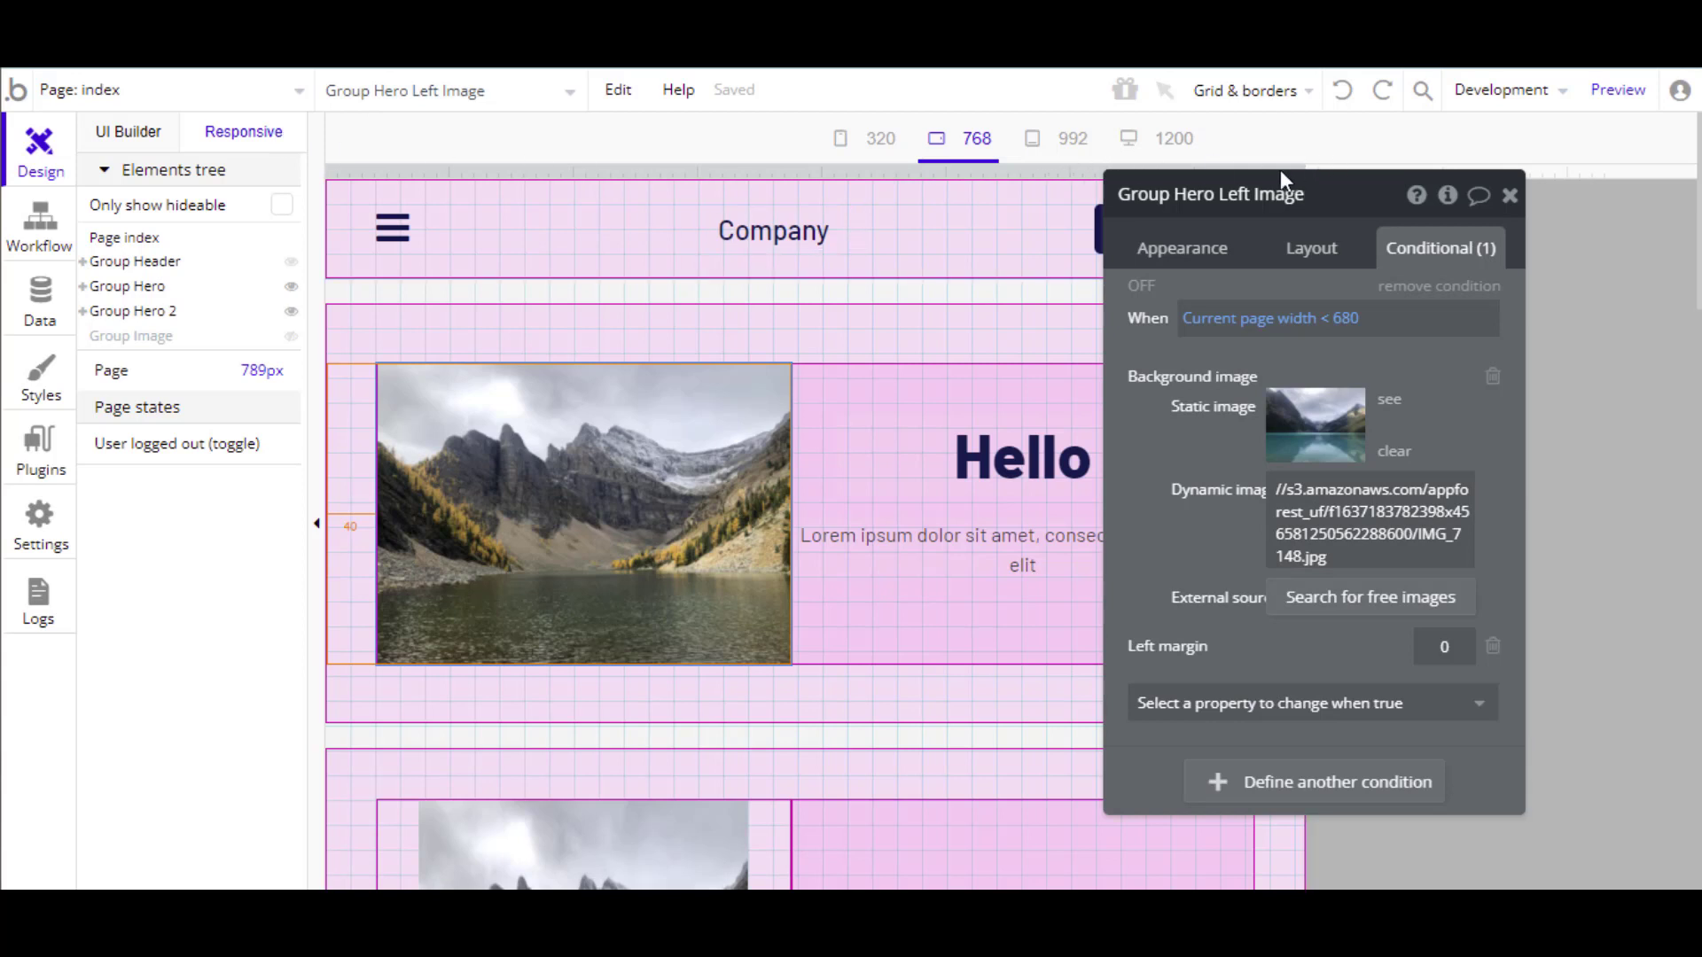
left_click_drag(1294, 170, 1157, 153)
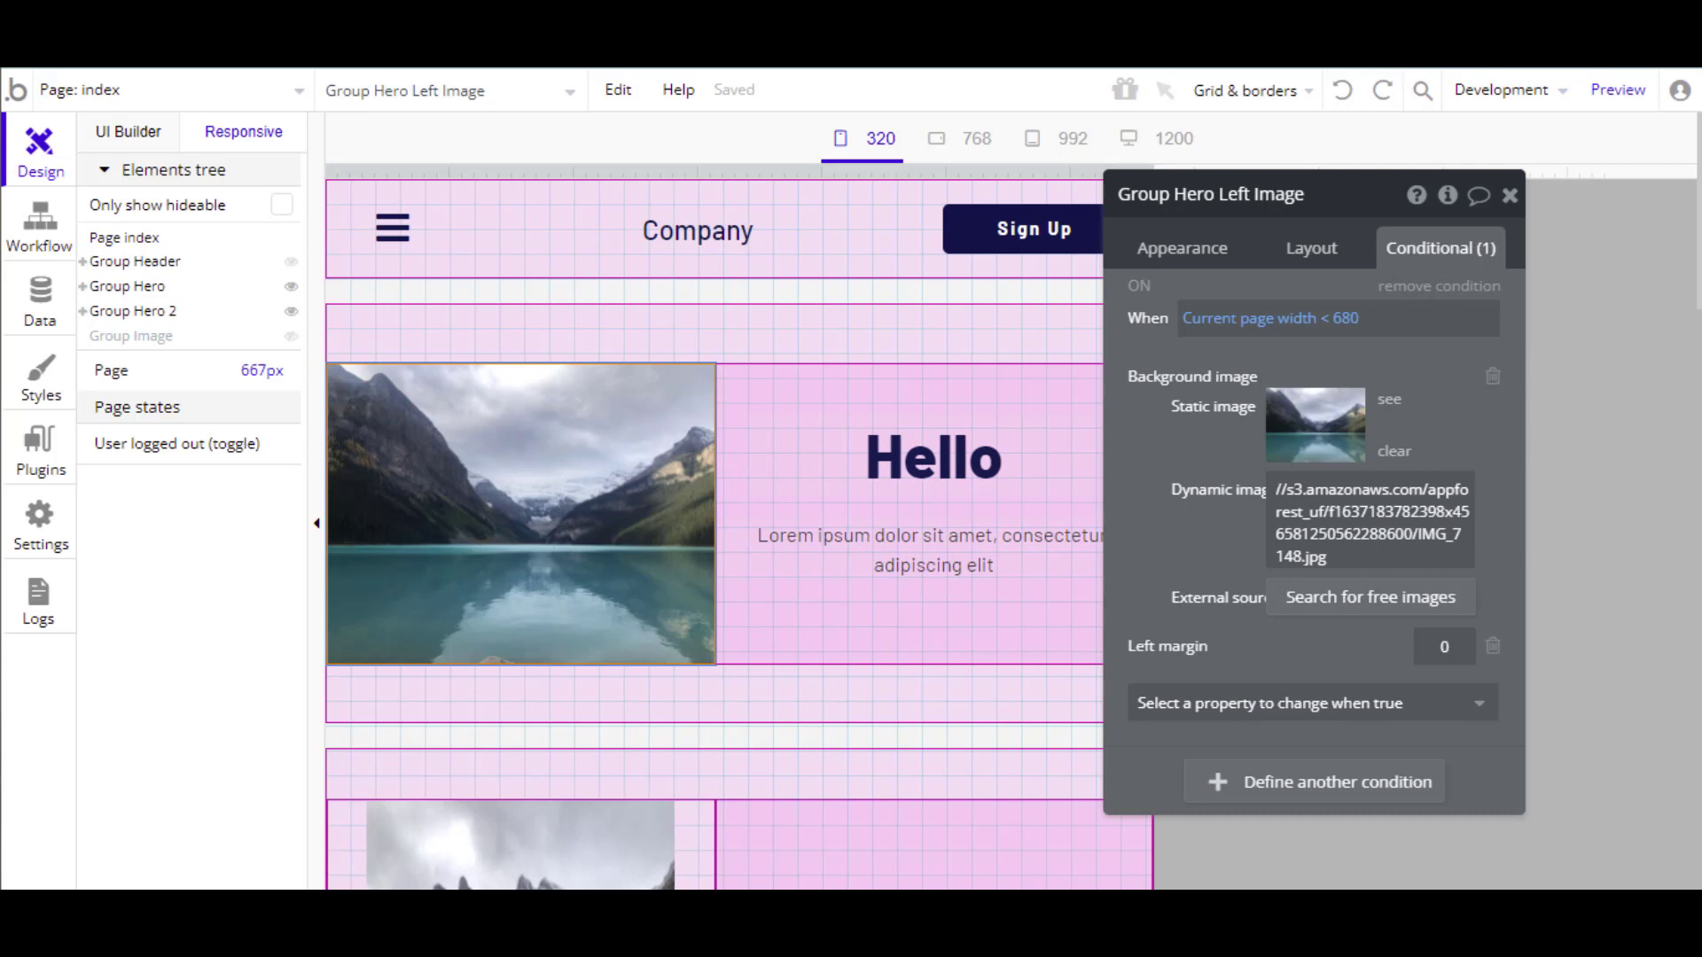
Step: Examine the Hello text's page-width condition, preview the page at 768 px, and browse the properties the condition can change
left_click(933, 457)
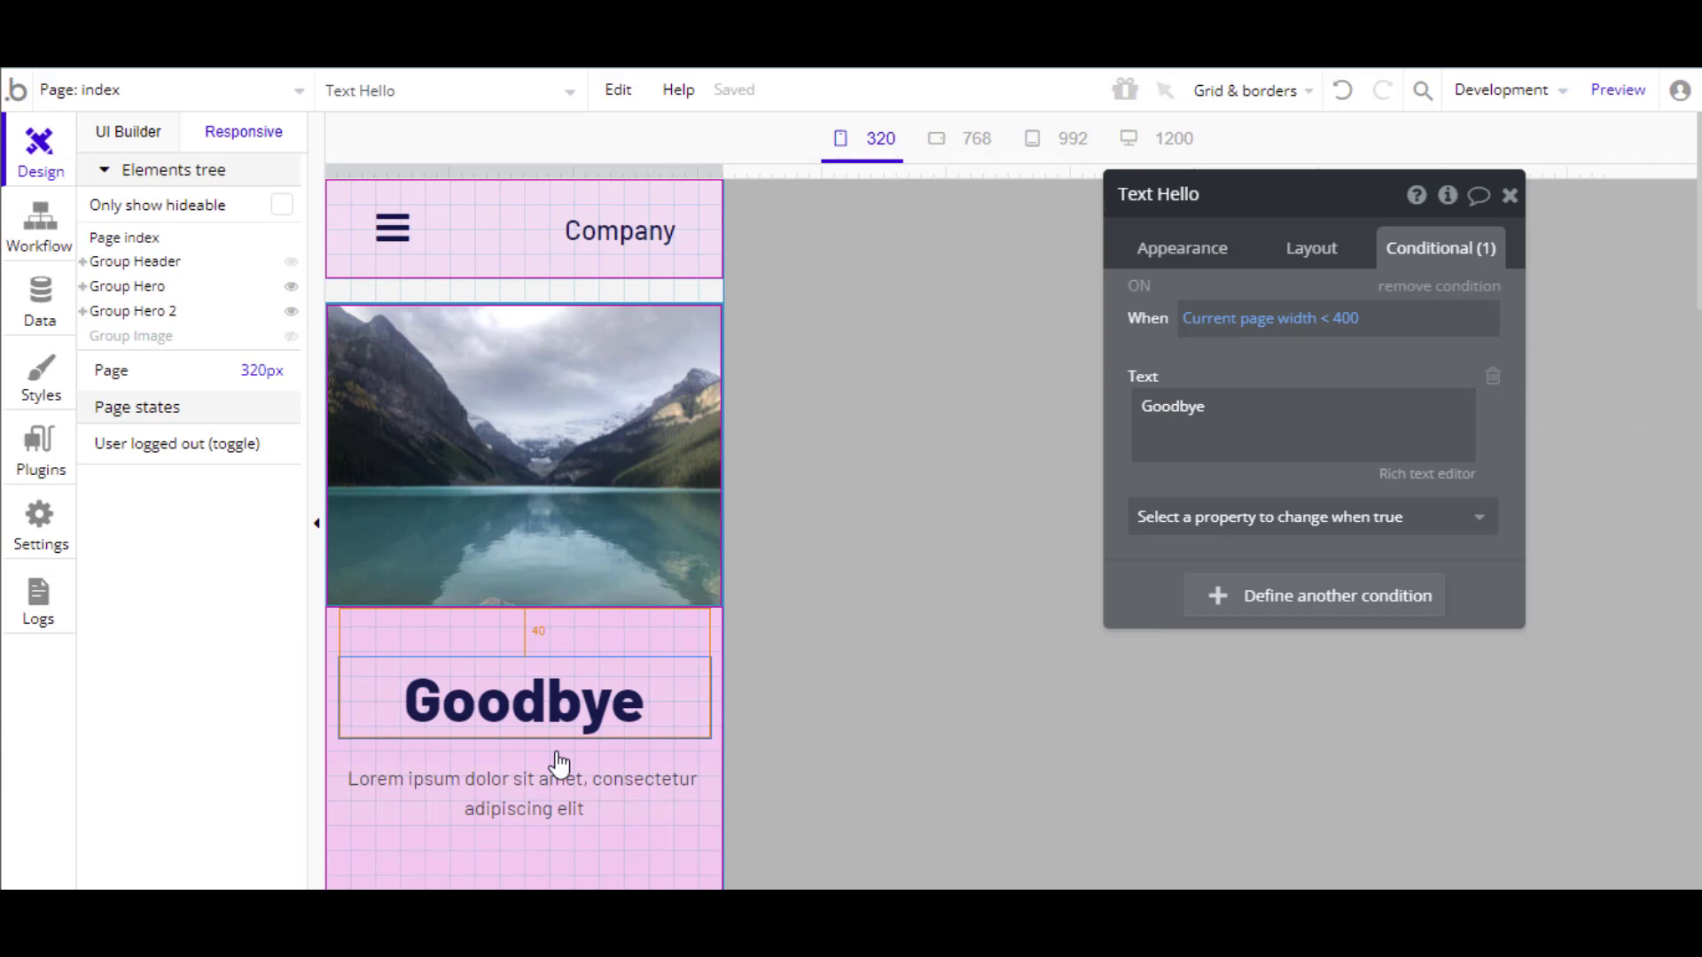
left_click(975, 139)
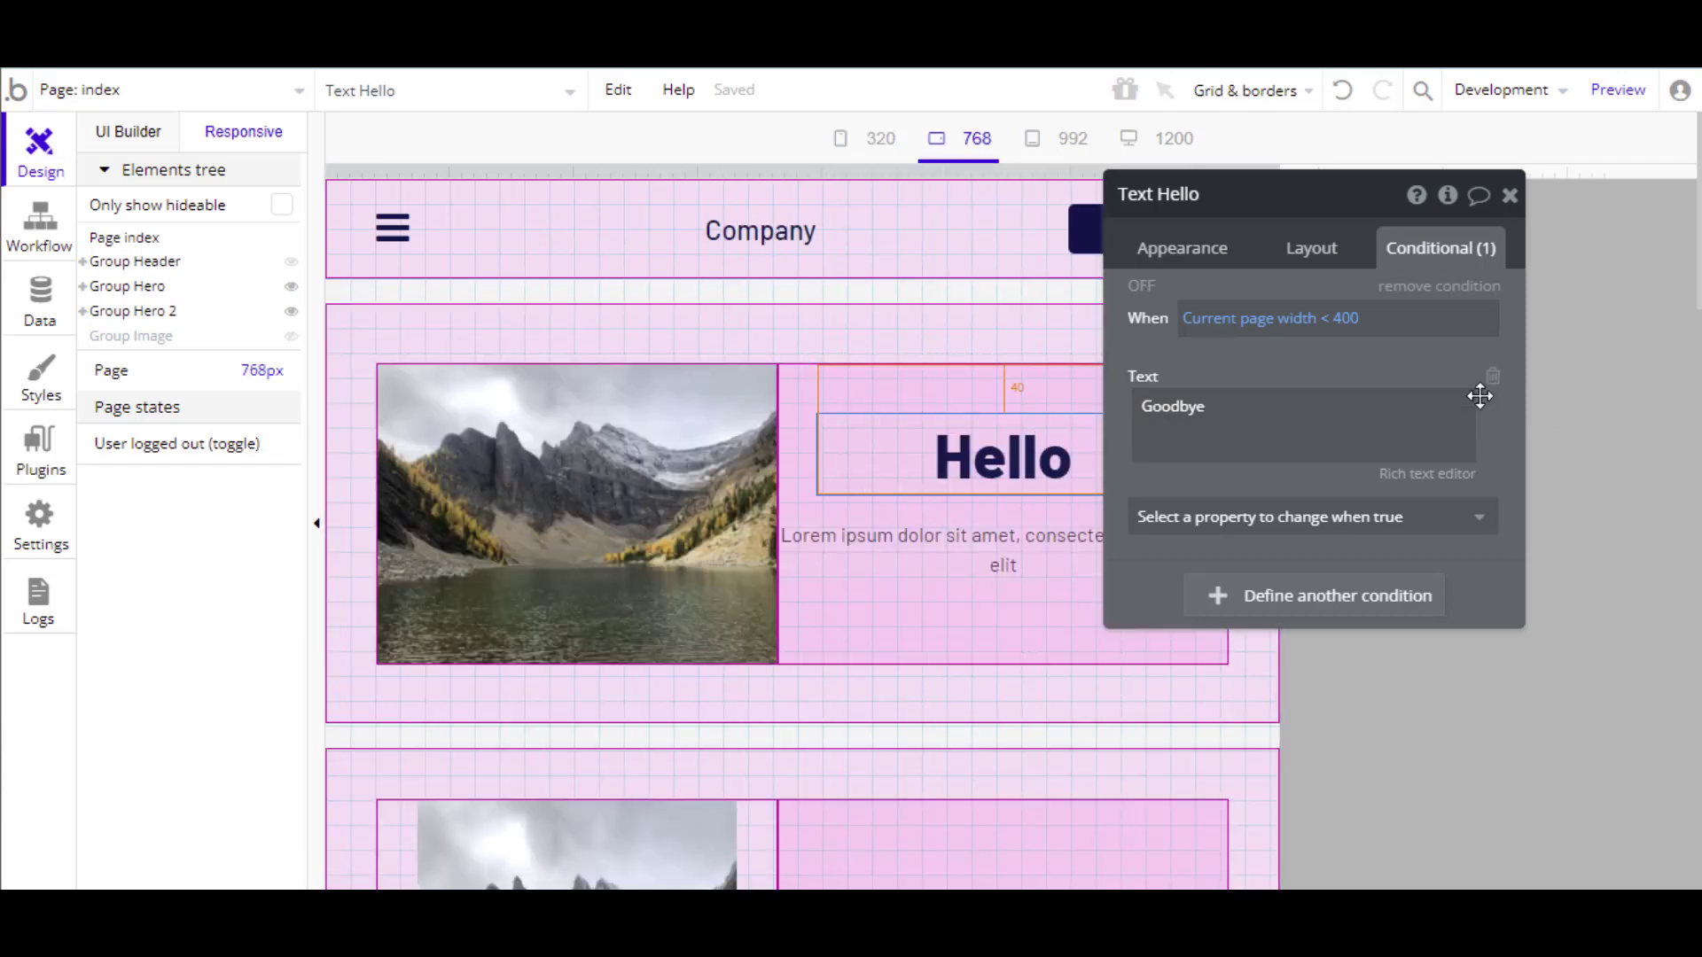
left_click(1479, 519)
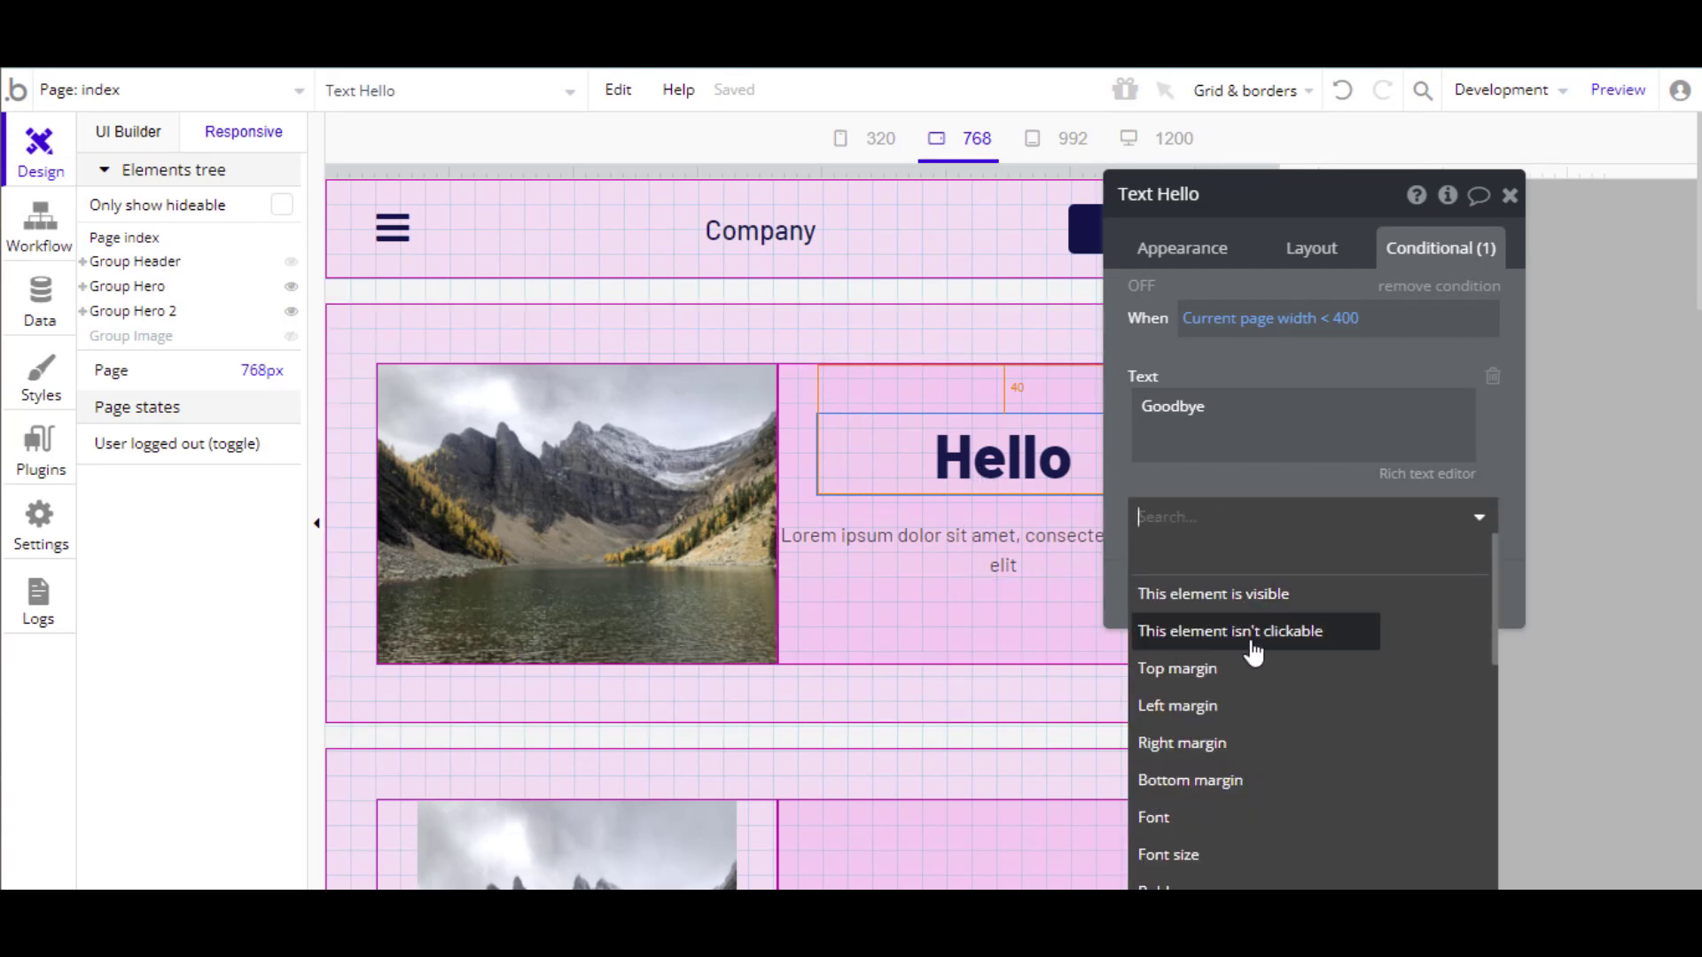
left_click_drag(1495, 593, 1508, 638)
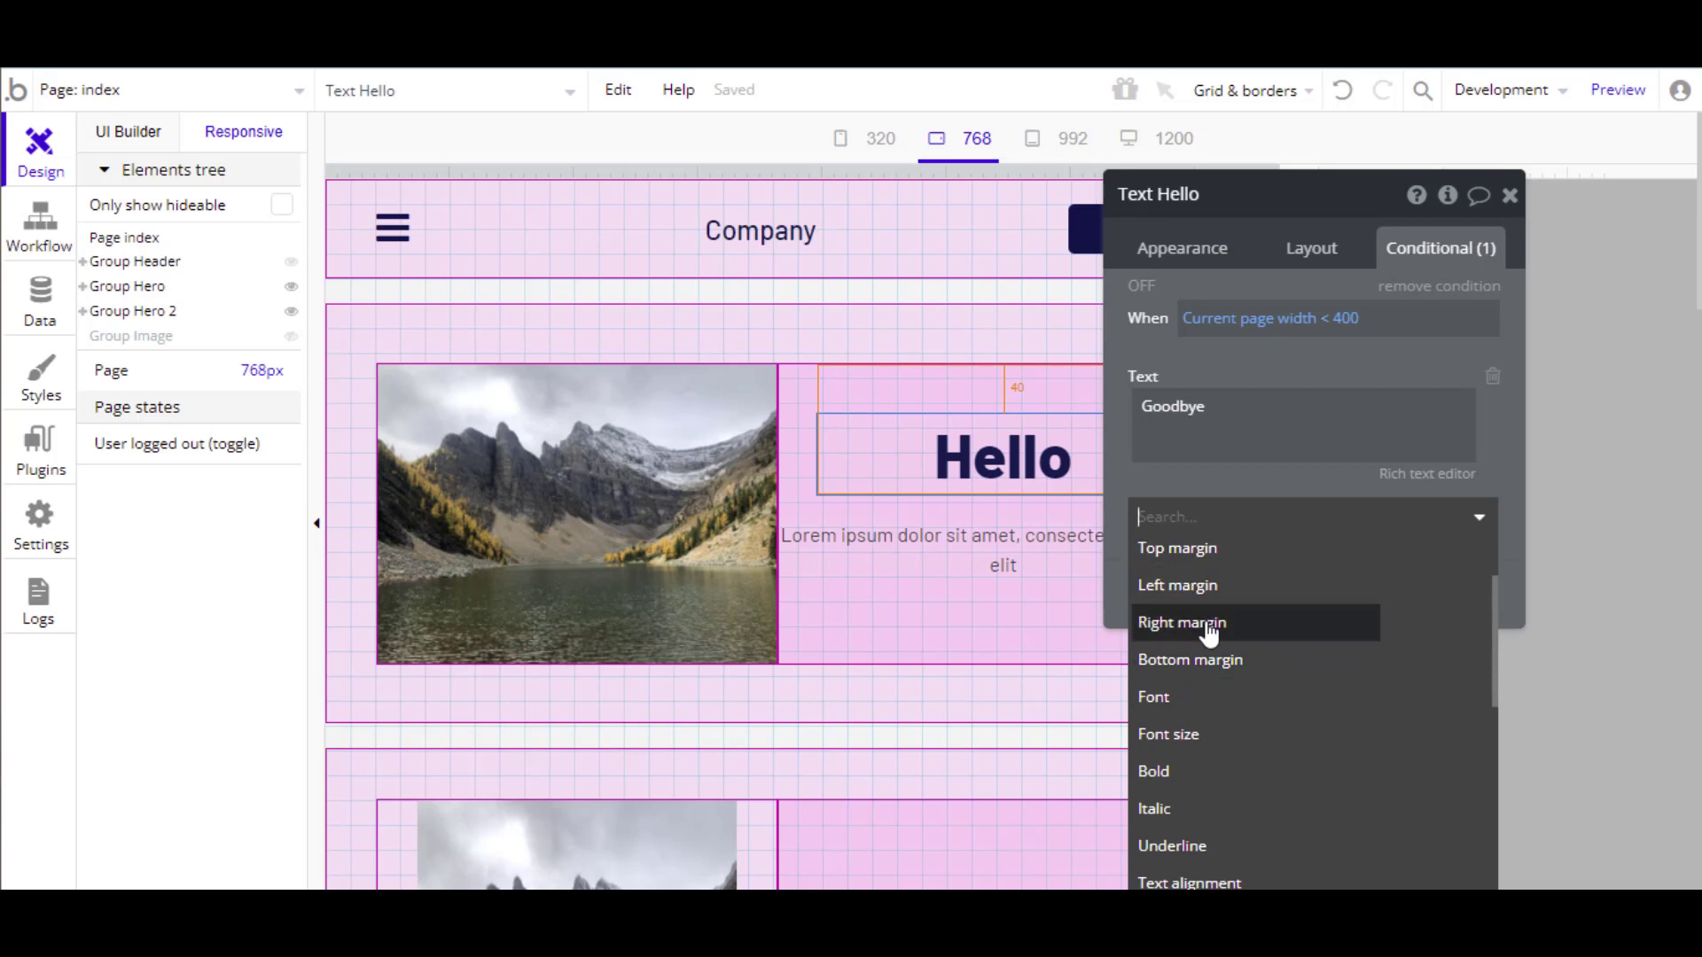